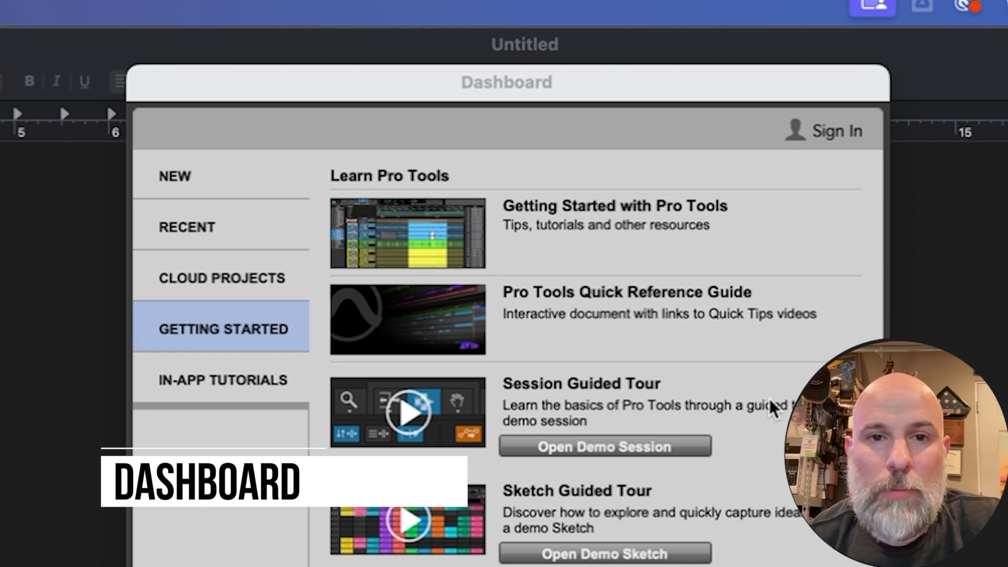
# Begin a new session from the Dashboard and review the available sample rates.
pyautogui.moveTo(595, 90); pyautogui.dragTo(603, 103)
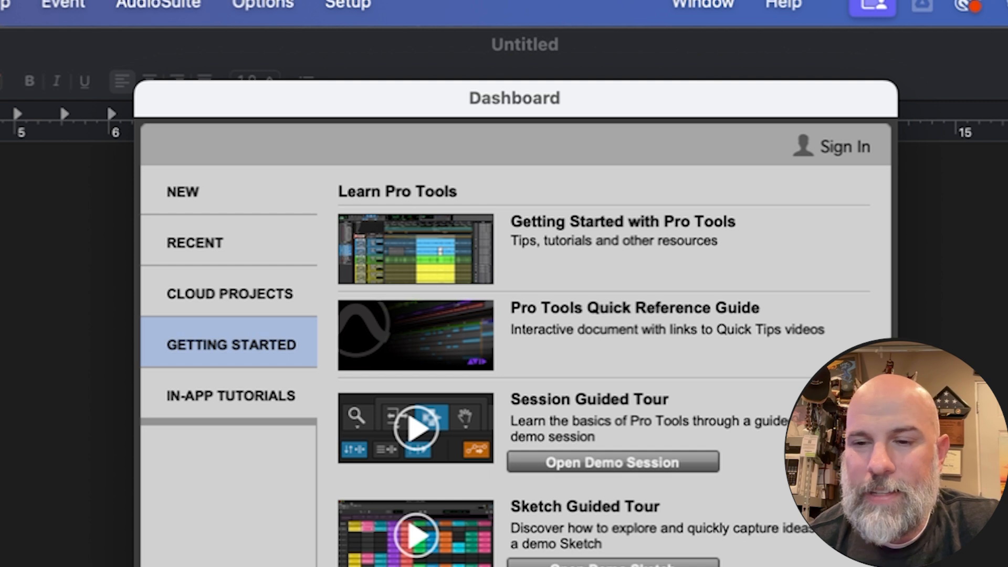
pyautogui.click(199, 192)
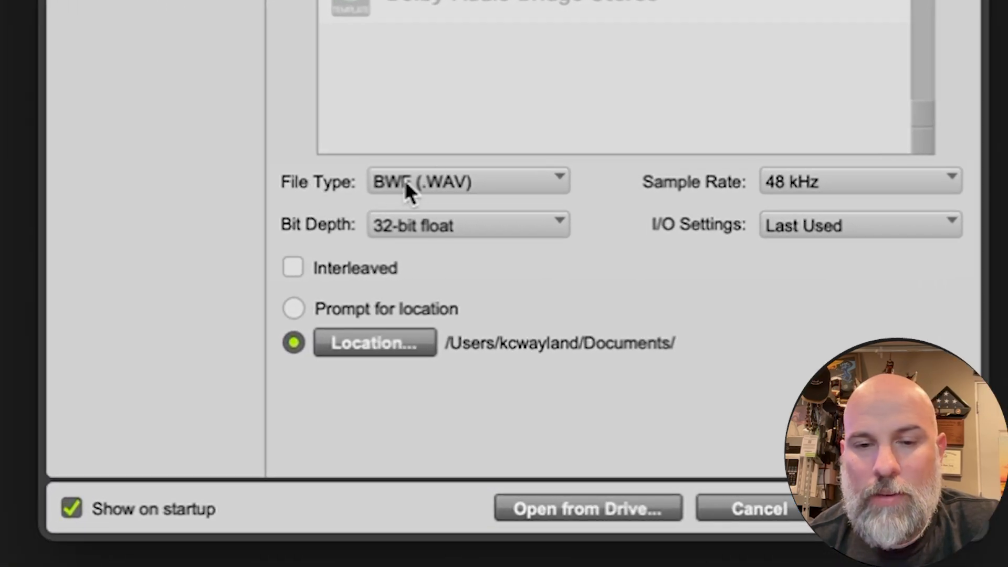
pyautogui.click(785, 184)
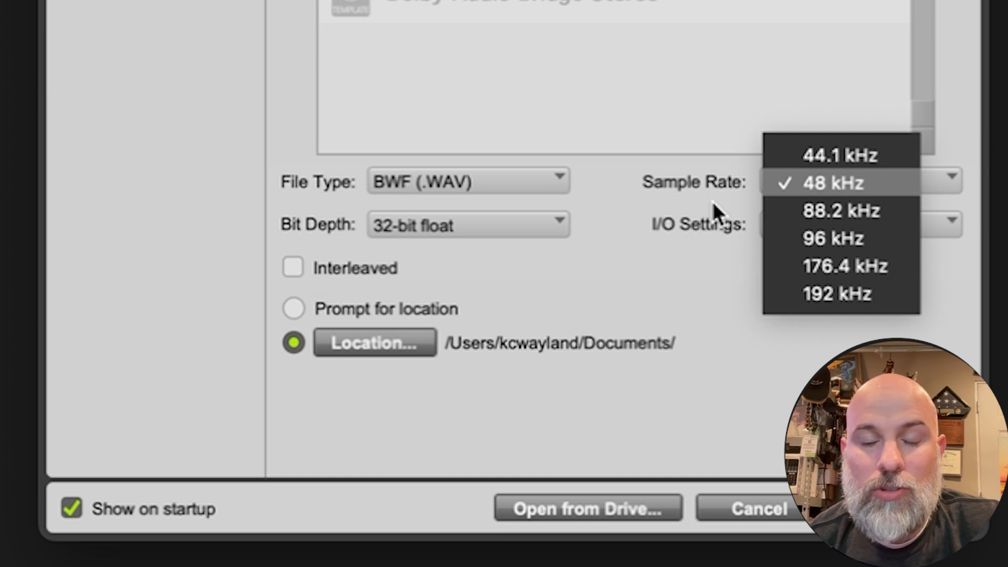
pyautogui.click(692, 203)
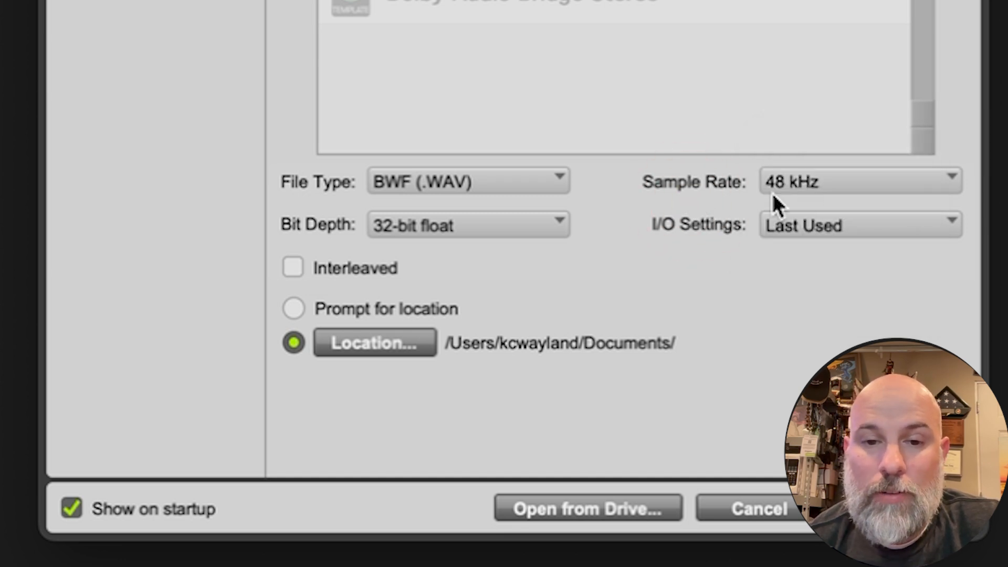
pyautogui.click(805, 188)
pyautogui.click(623, 218)
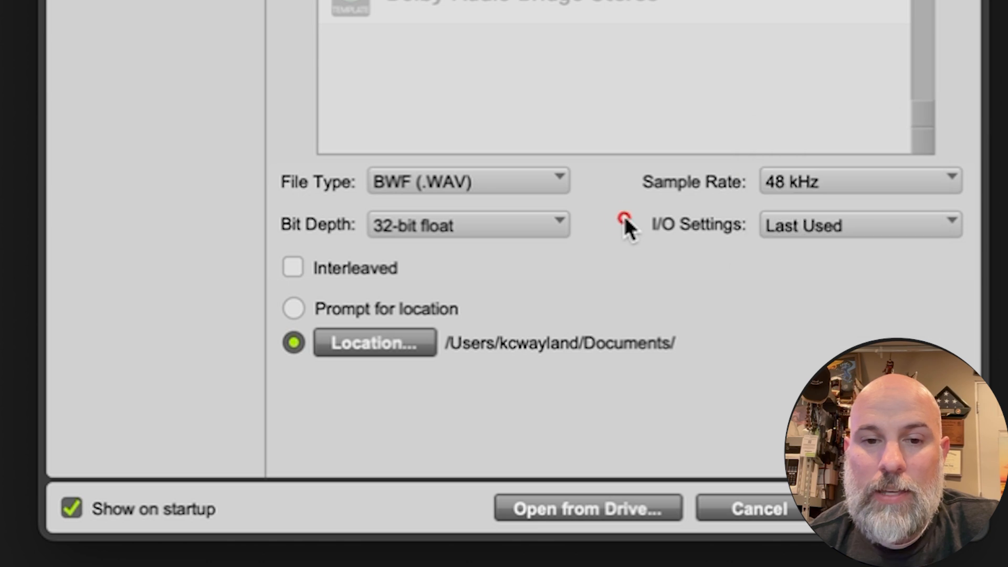
# Set the new session's bit depth to 16-bit and enable interleaved audio files.
pyautogui.click(520, 223)
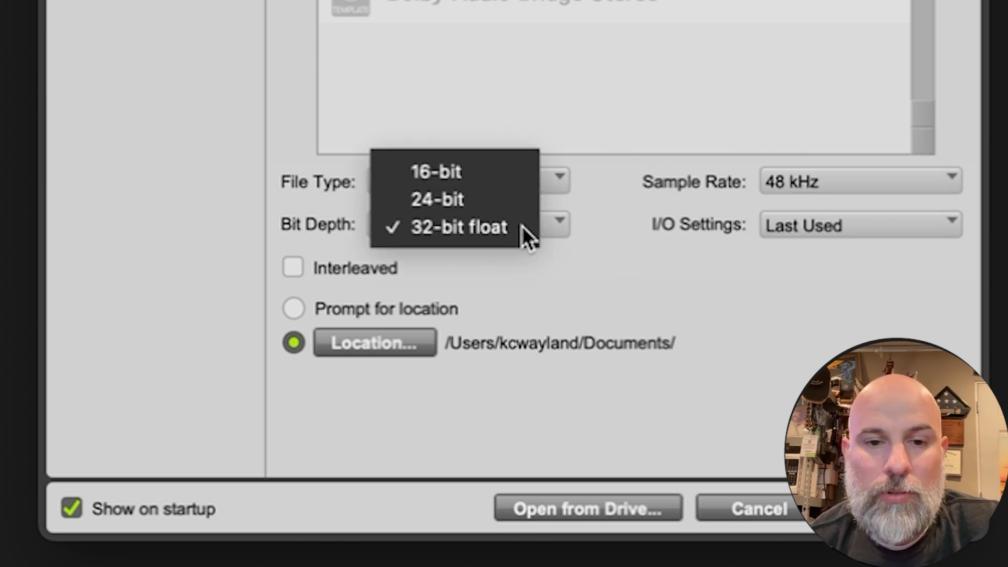
pyautogui.click(475, 200)
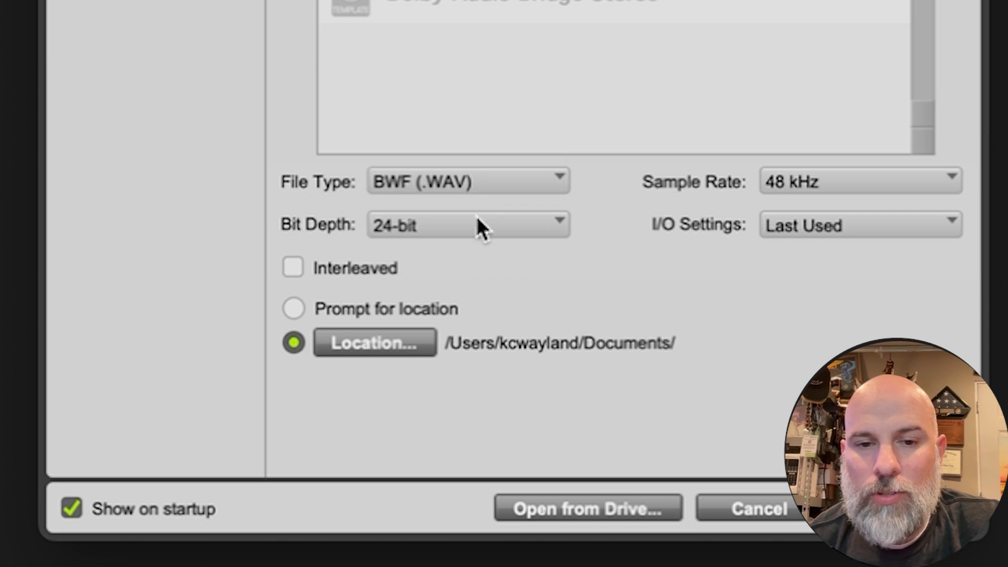
pyautogui.click(419, 227)
pyautogui.click(430, 192)
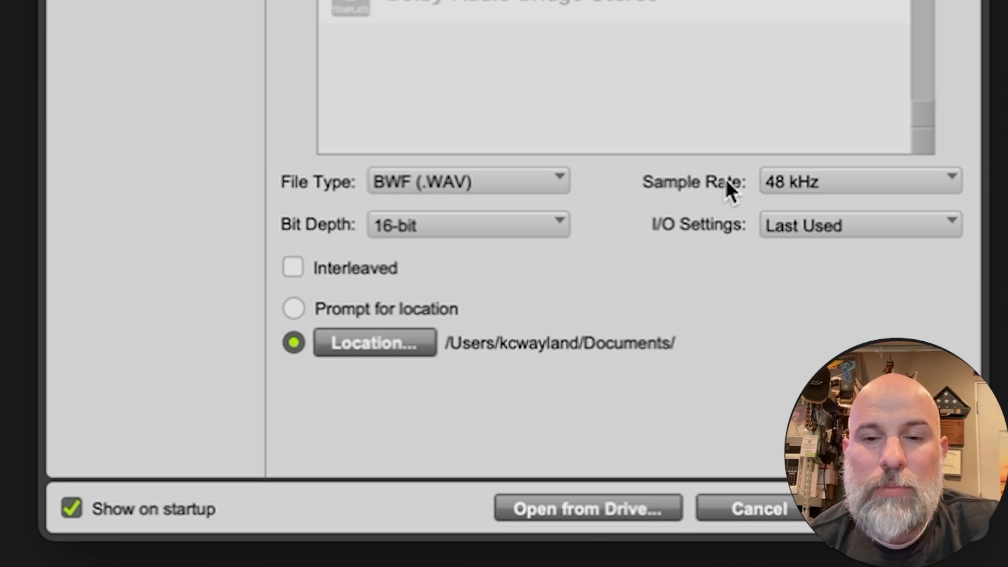
pyautogui.click(303, 272)
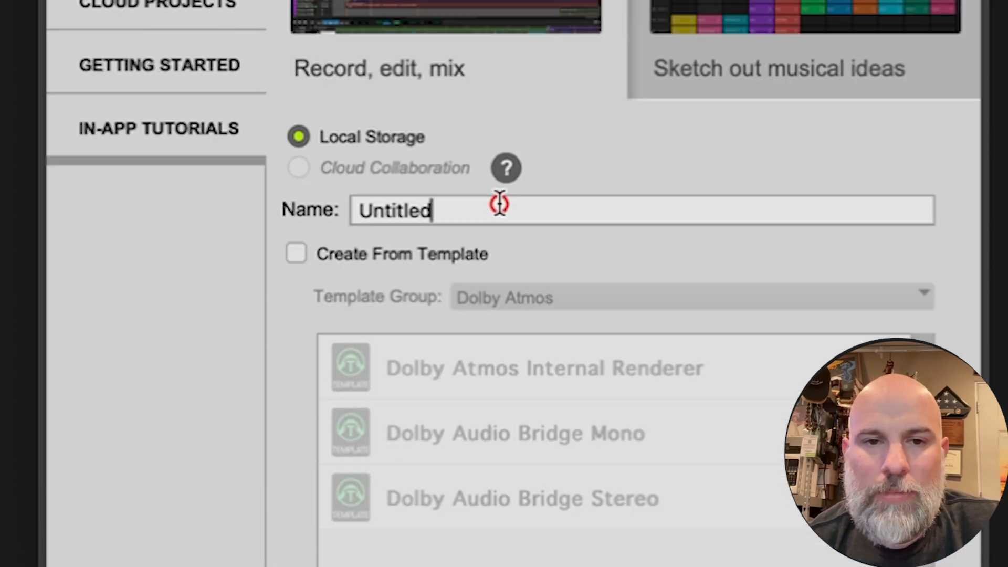
# Name the new session FirstOpen and create it.
pyautogui.doubleClick(499, 204)
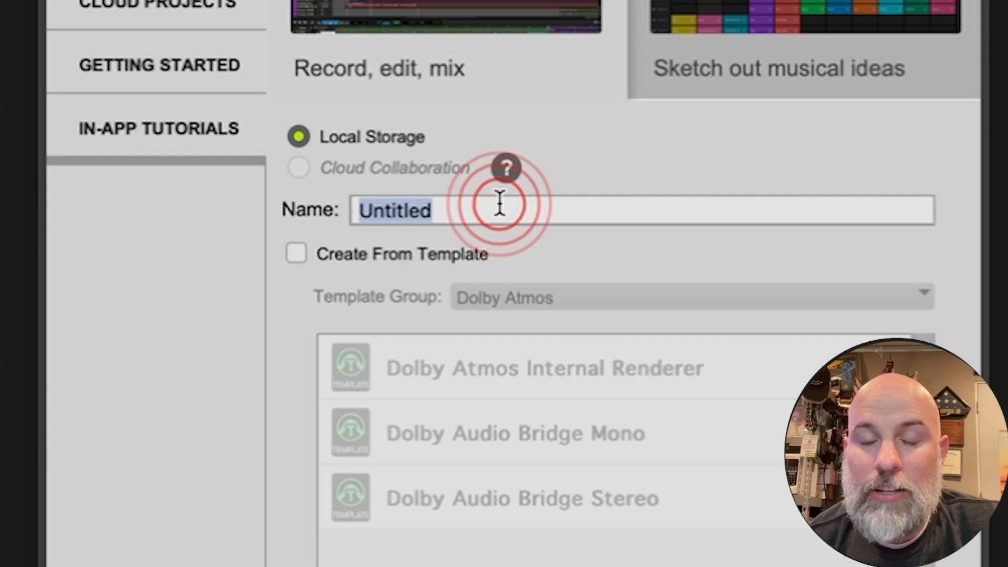
pyautogui.press('BackSpace')
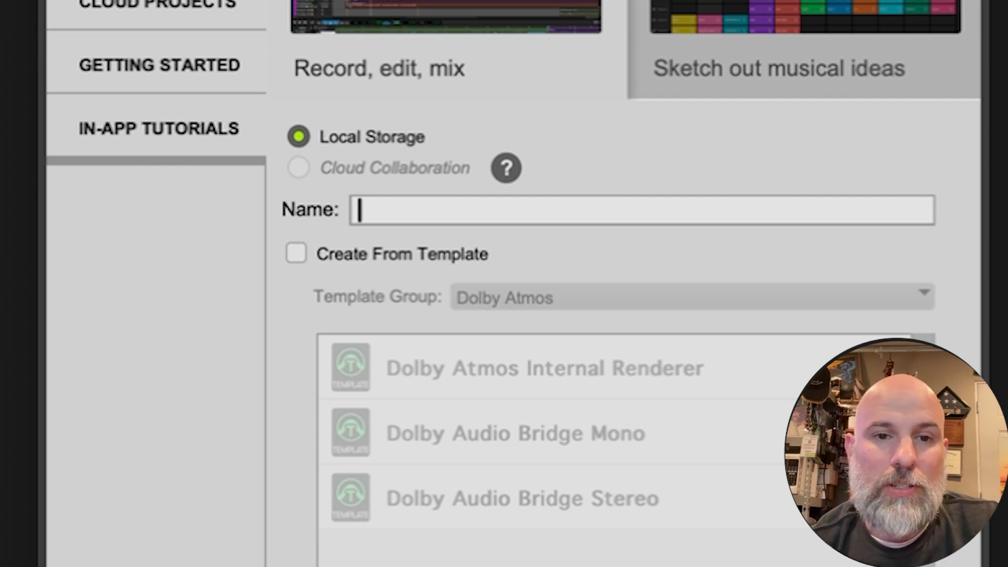
pyautogui.write('First')
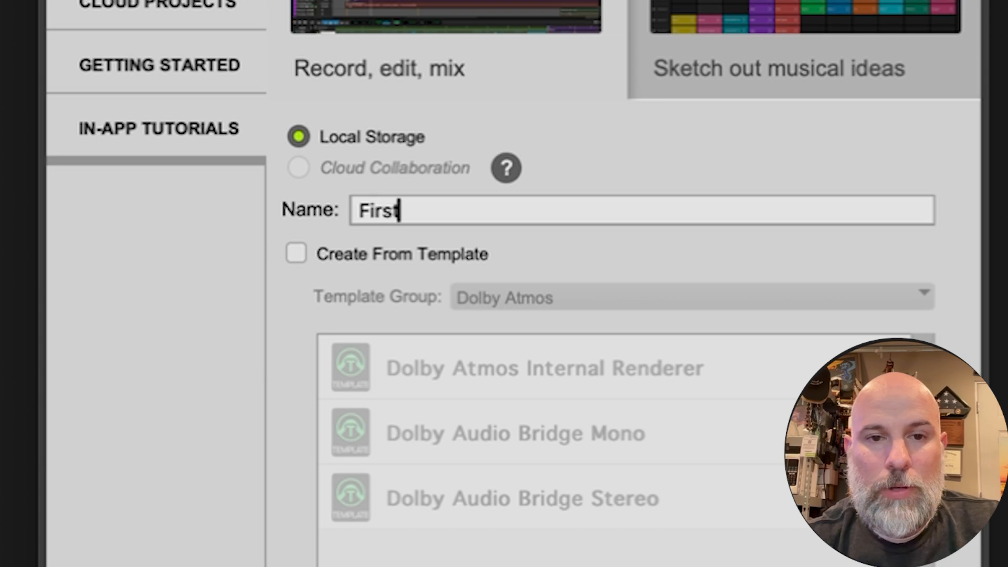
pyautogui.write('Open')
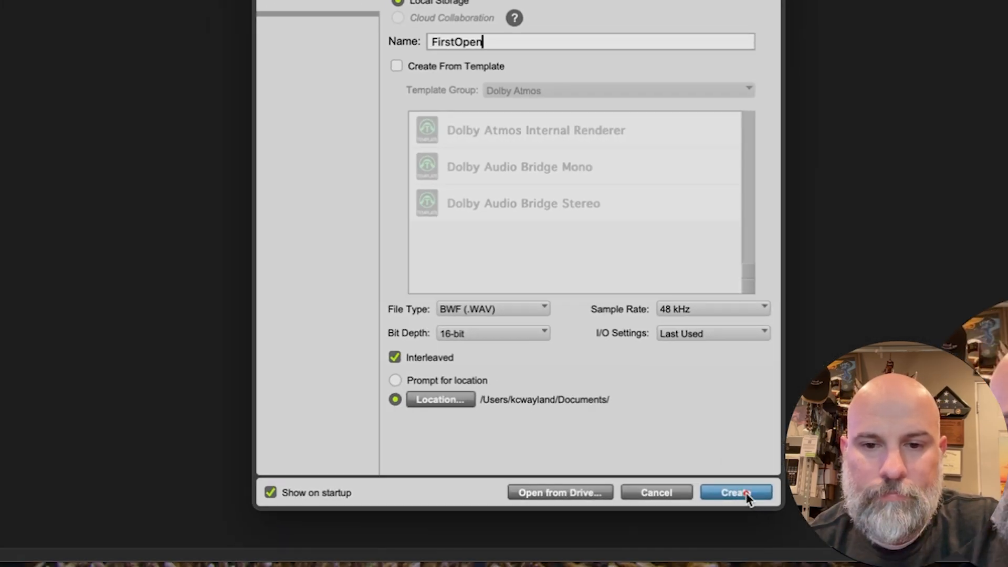
pyautogui.click(746, 494)
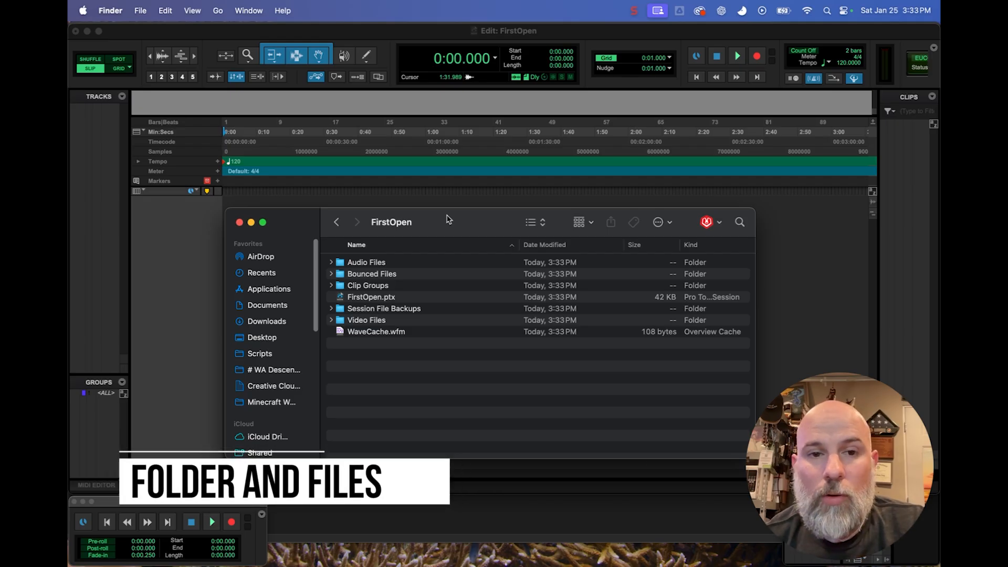
# Examine the subfolders and files in the FirstOpen session folder in Finder, from Audio Files through WaveCache.wfm.
pyautogui.moveTo(447, 219); pyautogui.dragTo(450, 207)
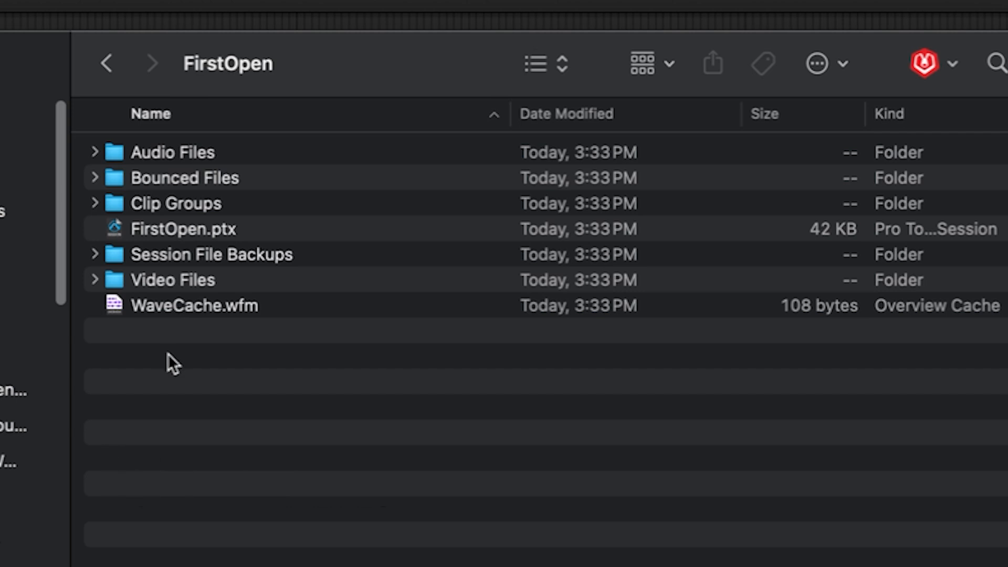
pyautogui.click(140, 151)
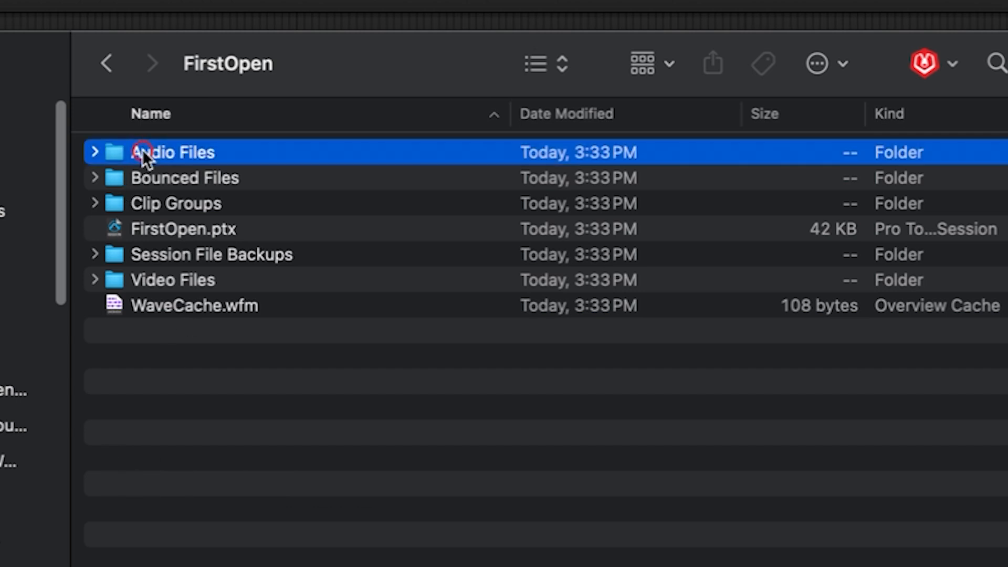
pyautogui.click(157, 179)
pyautogui.click(165, 203)
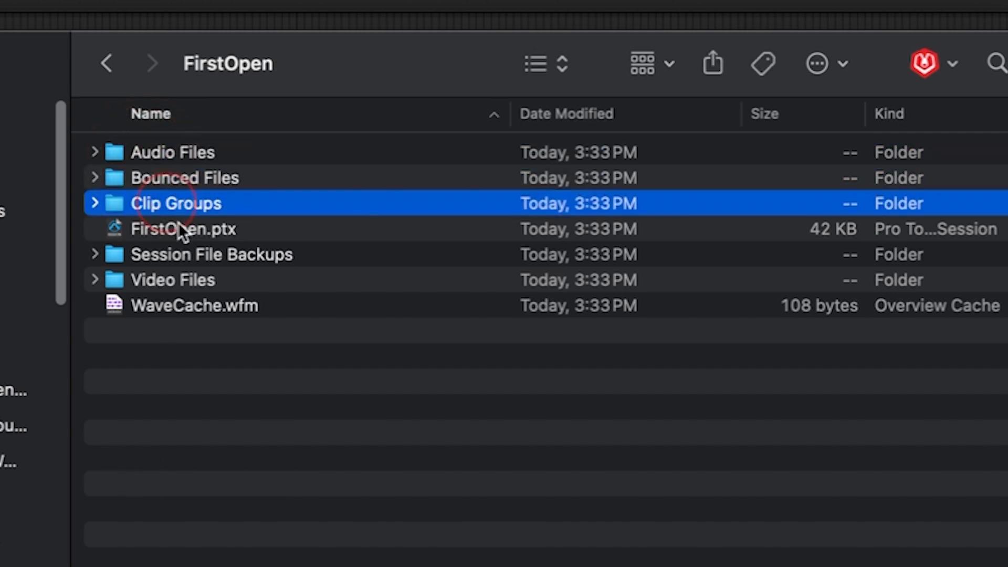
pyautogui.click(178, 229)
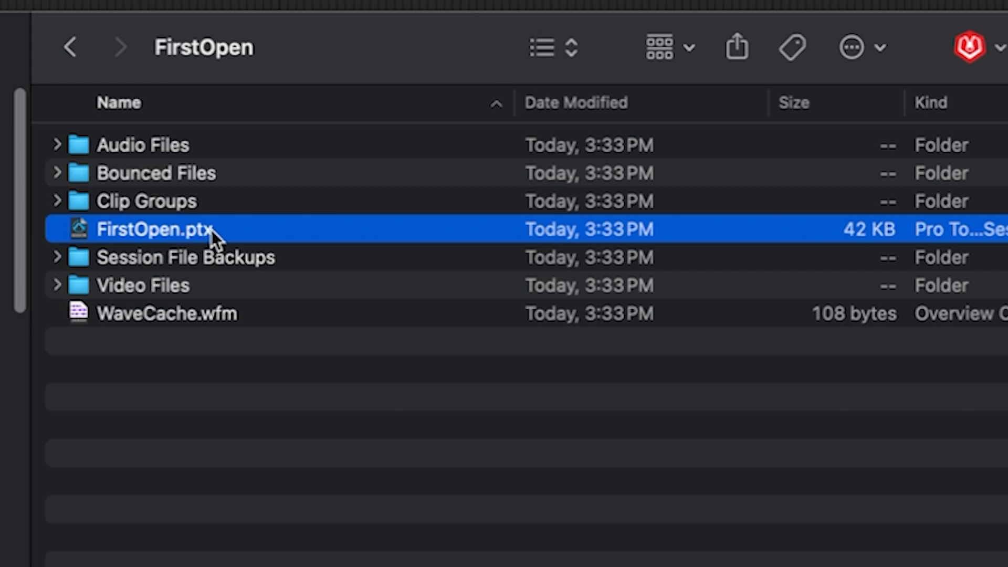
pyautogui.click(143, 262)
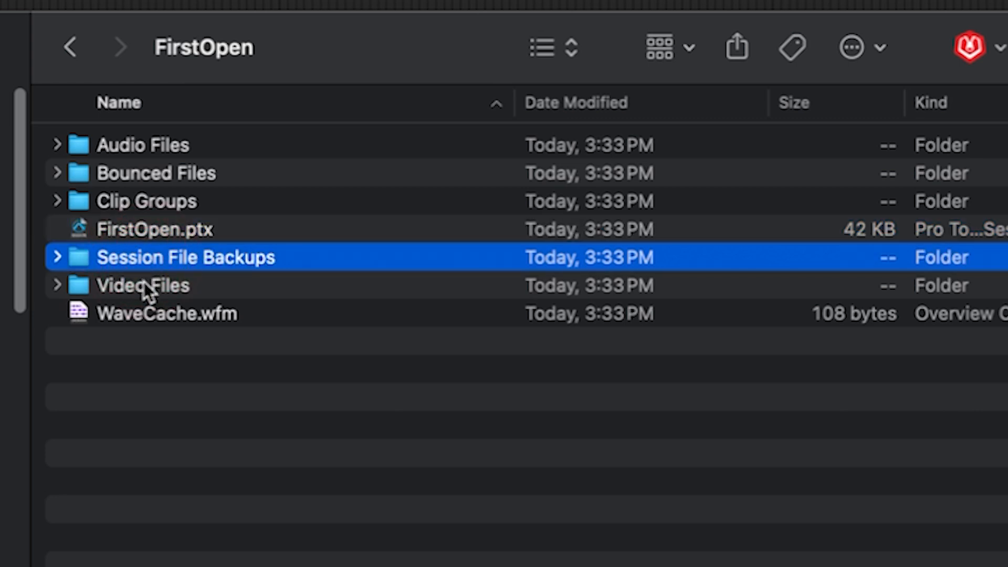
pyautogui.click(146, 286)
pyautogui.click(149, 316)
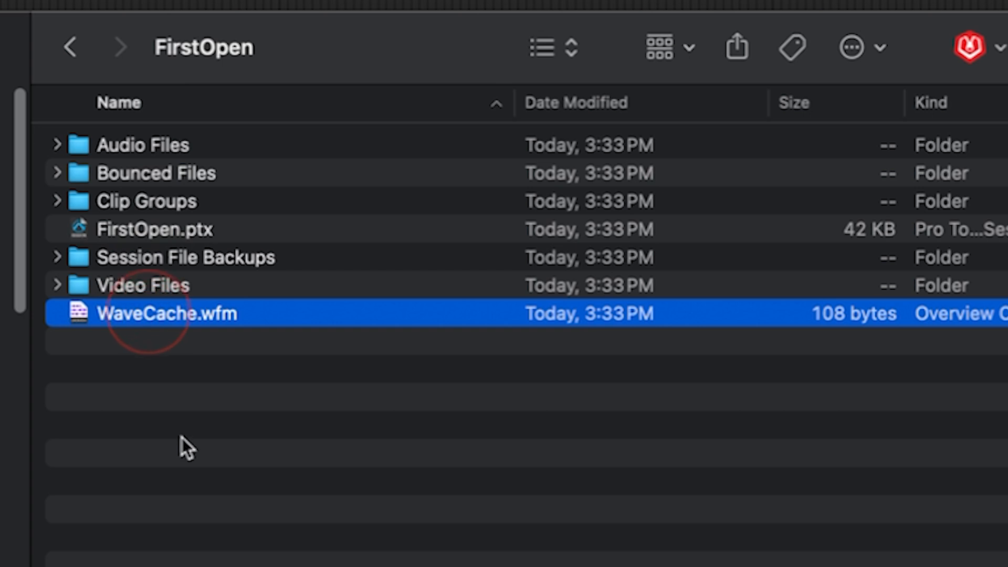
pyautogui.click(184, 448)
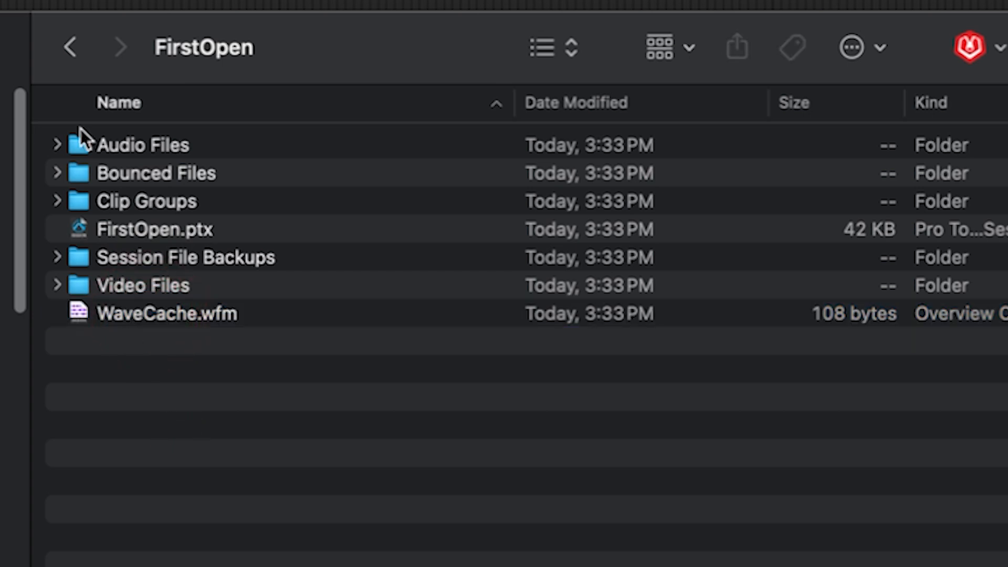
# Expand the Audio Files folder and examine it alongside the FirstOpen.ptx session file and the open session.
pyautogui.click(56, 143)
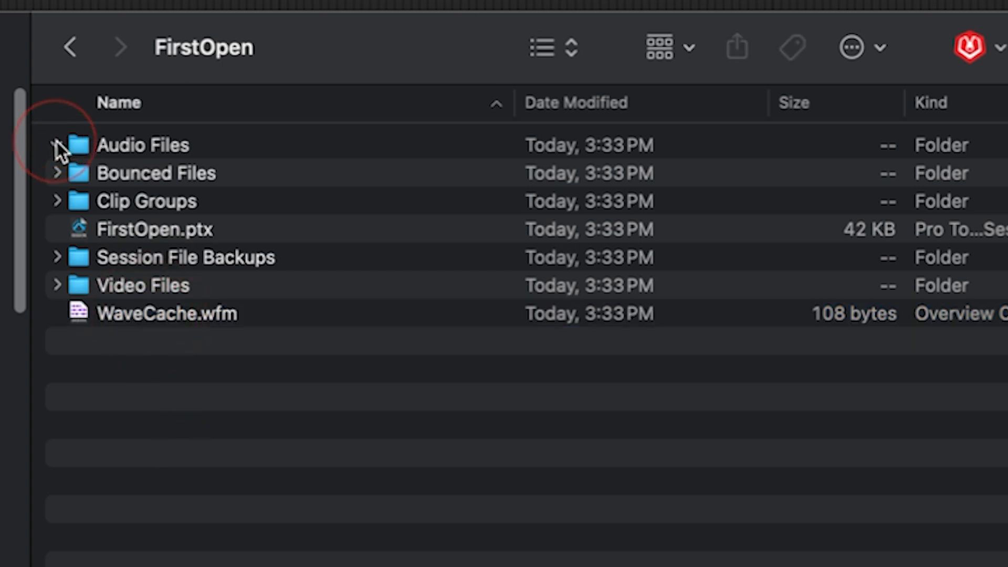
pyautogui.click(120, 147)
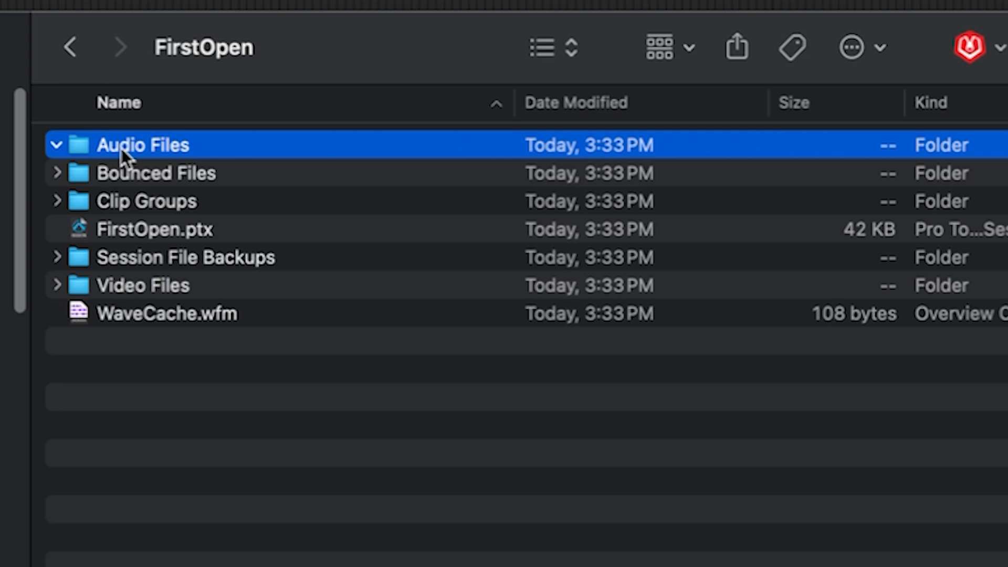
pyautogui.click(156, 229)
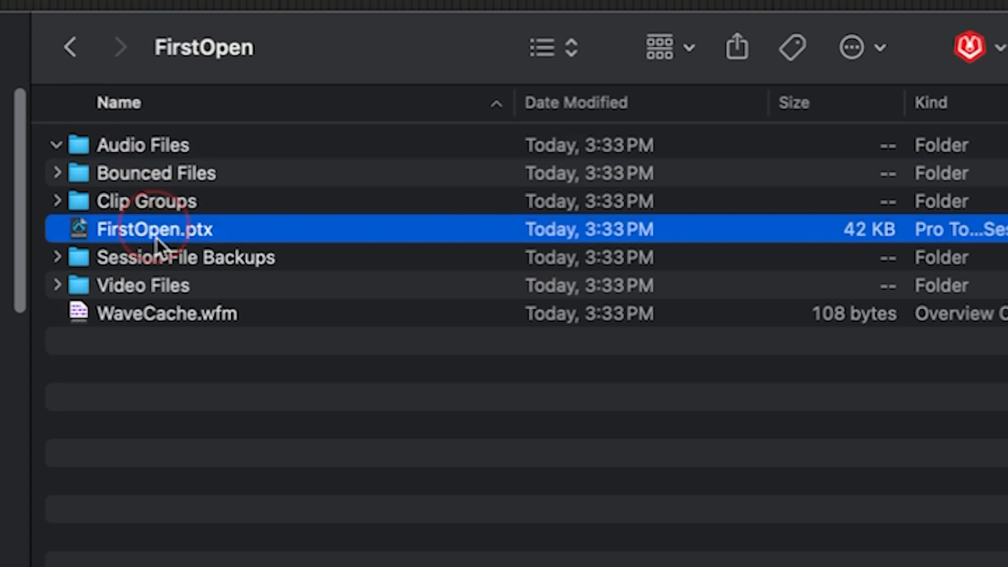
pyautogui.click(116, 141)
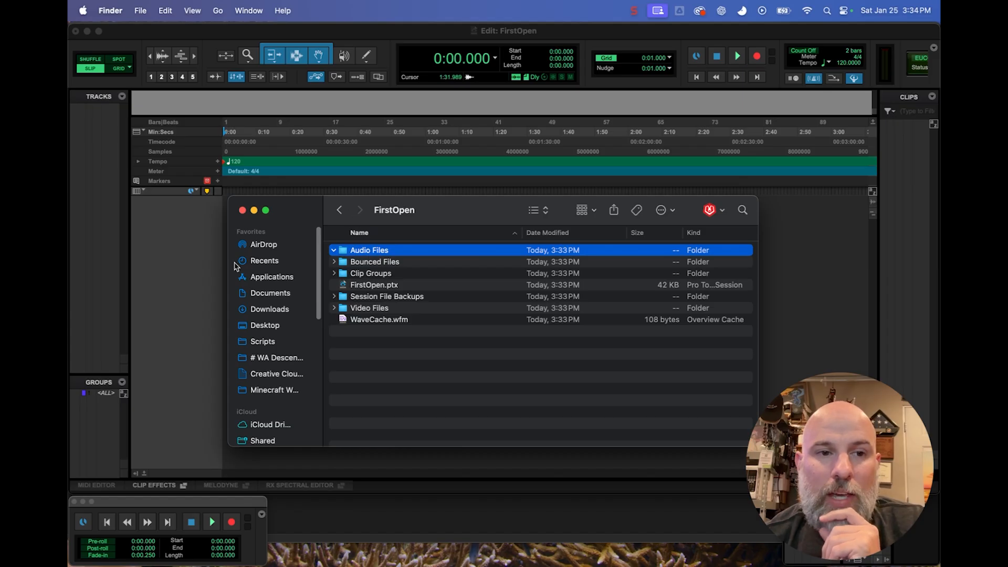
pyautogui.click(209, 268)
pyautogui.click(209, 268)
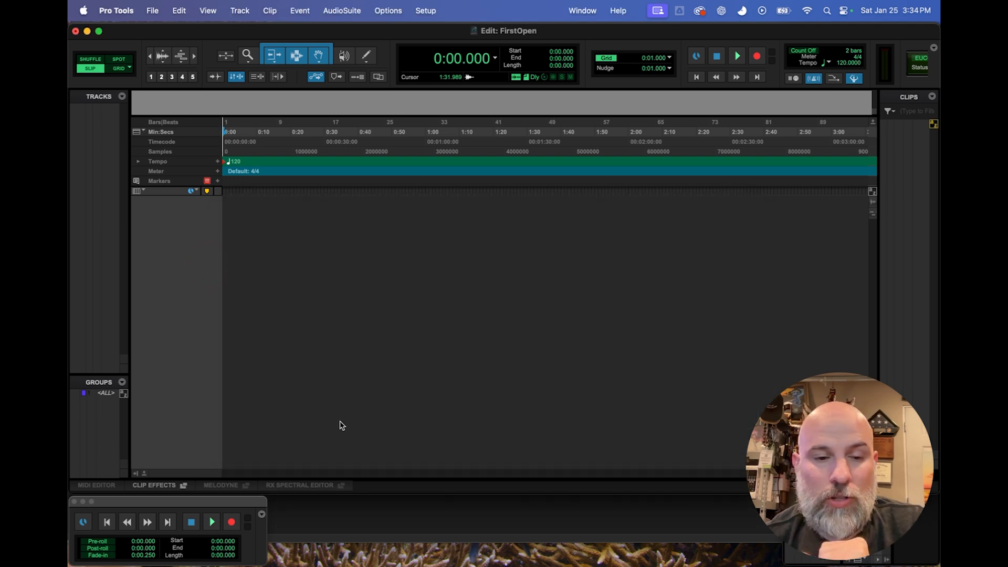
pyautogui.click(241, 550)
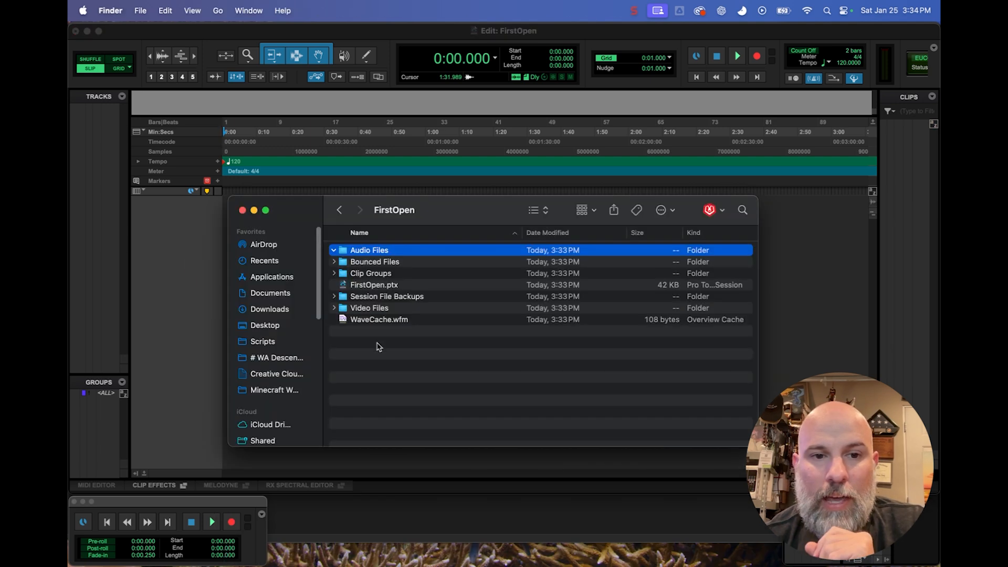
# Switch to Pro Tools and save the session under the new name FirstOpen_RC_Kc_Ver1 in the FirstOpen folder.
pyautogui.click(185, 259)
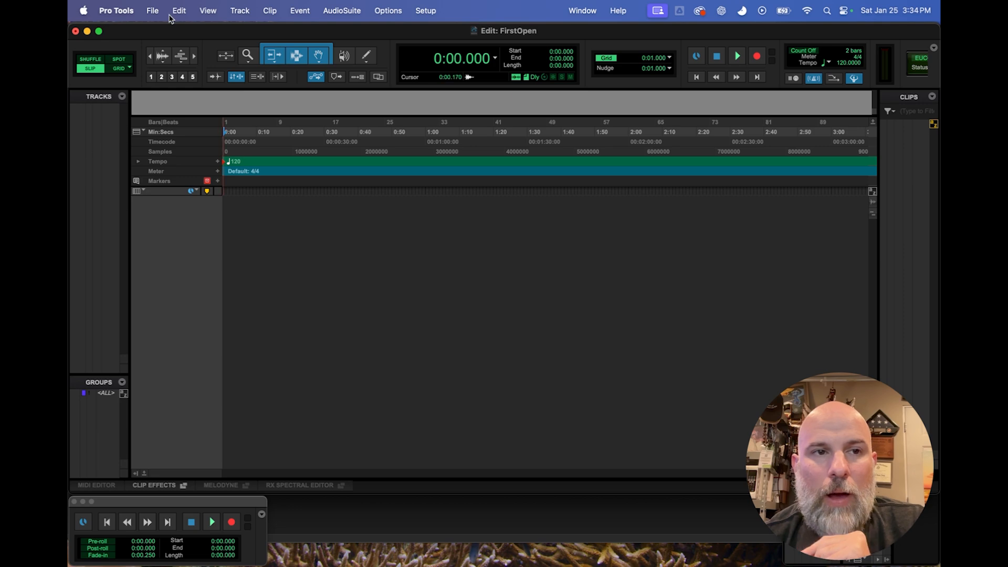
pyautogui.click(152, 11)
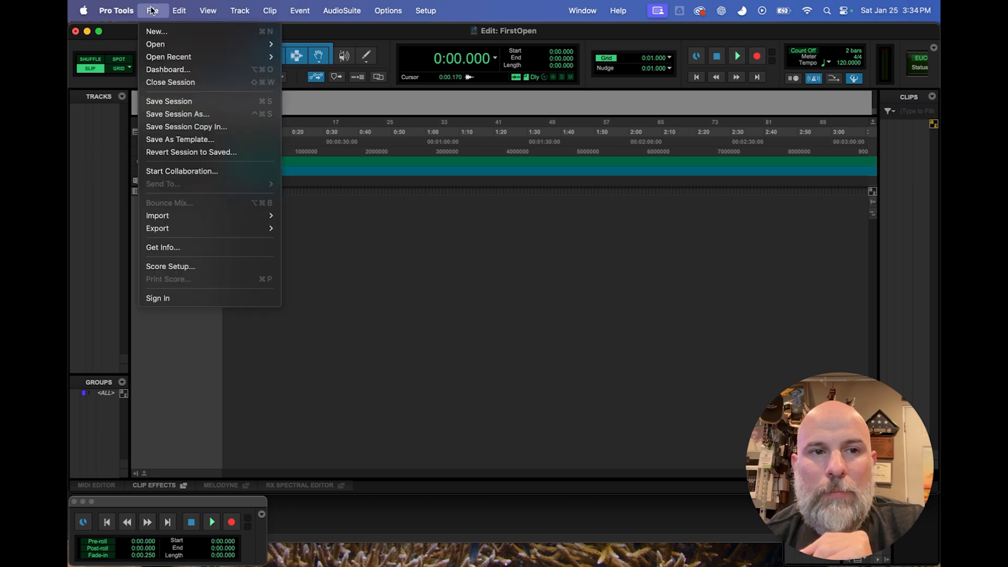
pyautogui.click(175, 114)
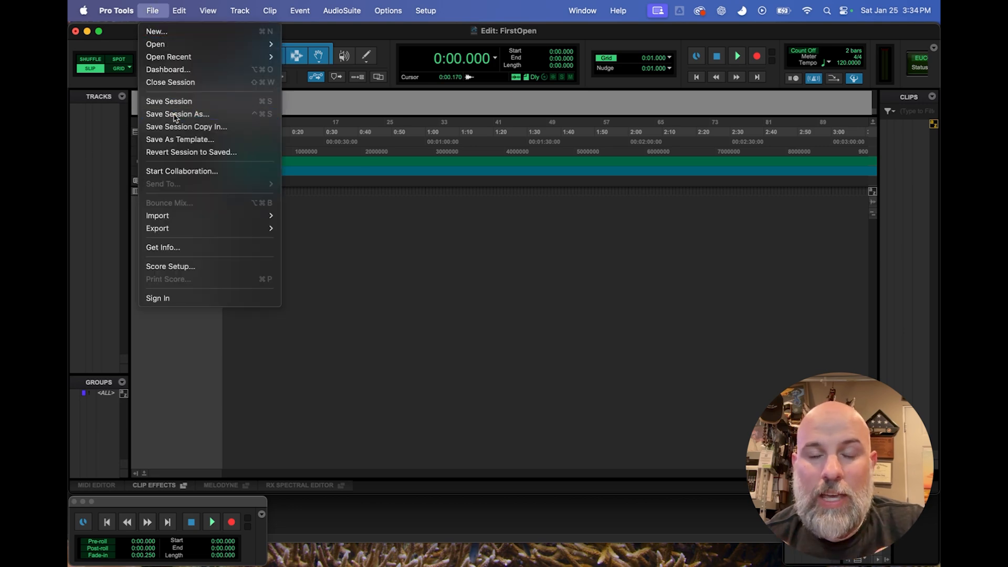
pyautogui.click(531, 116)
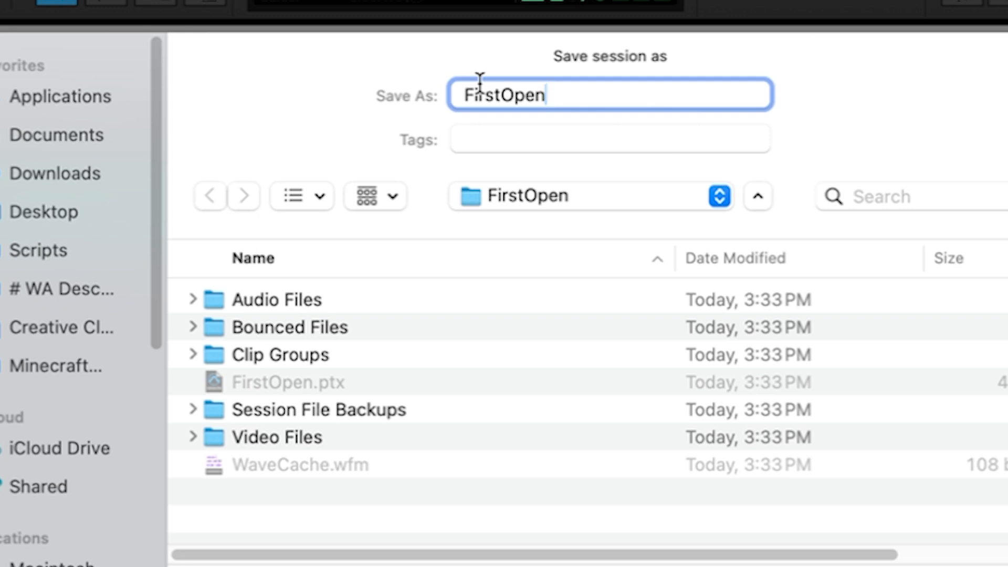
pyautogui.write('_RC_Kc')
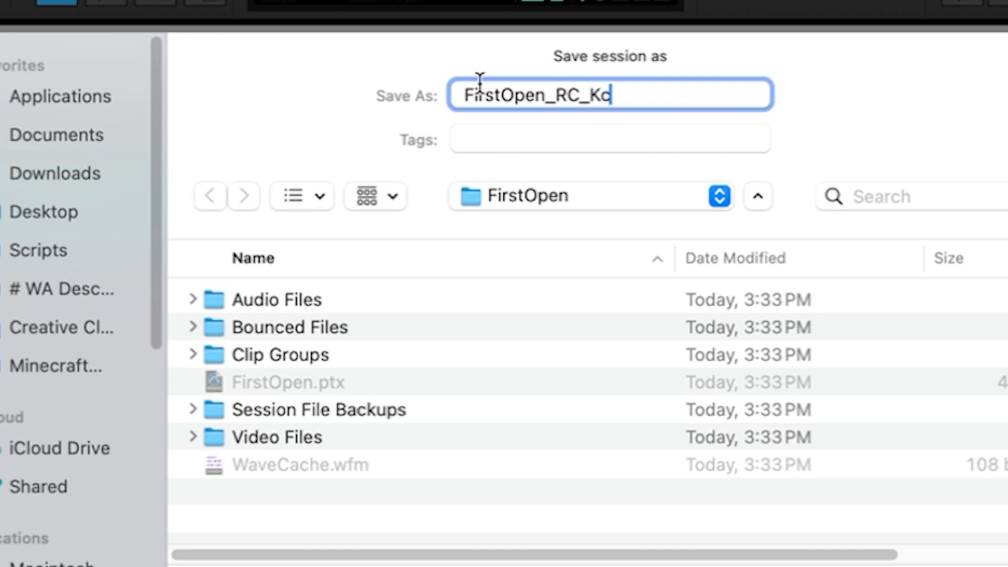
pyautogui.write('_Ver1')
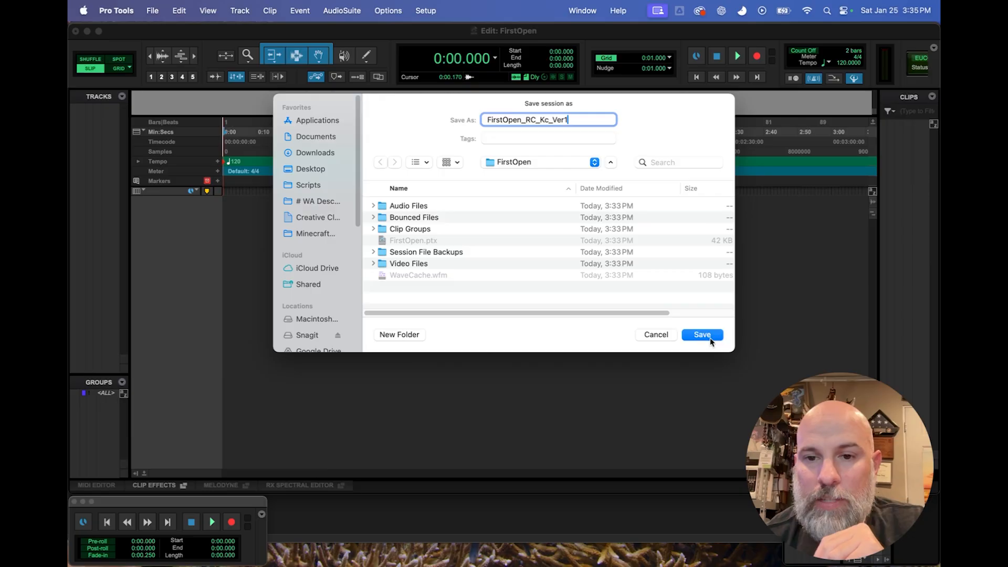
pyautogui.click(709, 338)
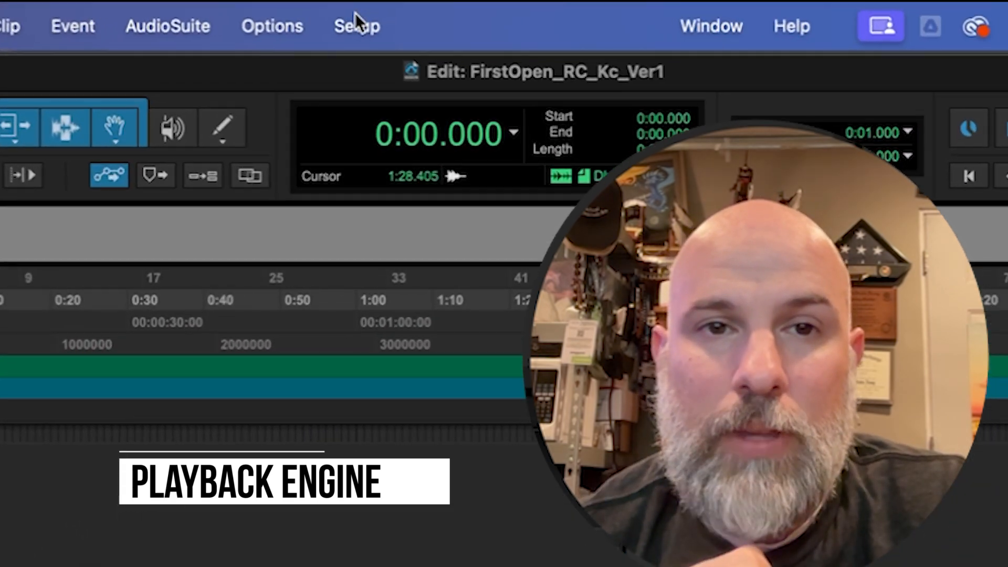
# Open the Playback Engine settings and move the dialog clear of the session's main counter.
pyautogui.click(411, 14)
pyautogui.click(376, 101)
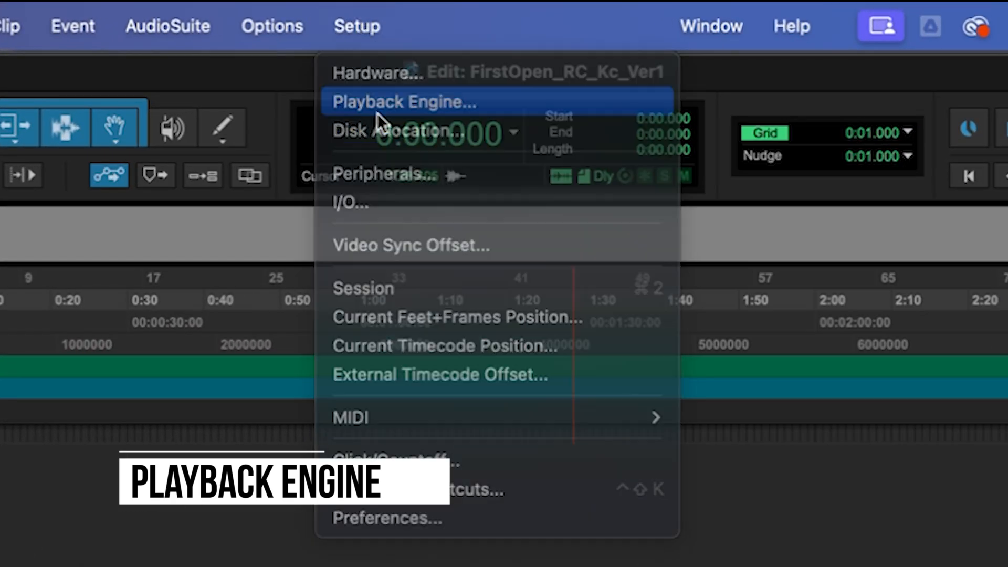
pyautogui.moveTo(517, 224); pyautogui.dragTo(473, 262)
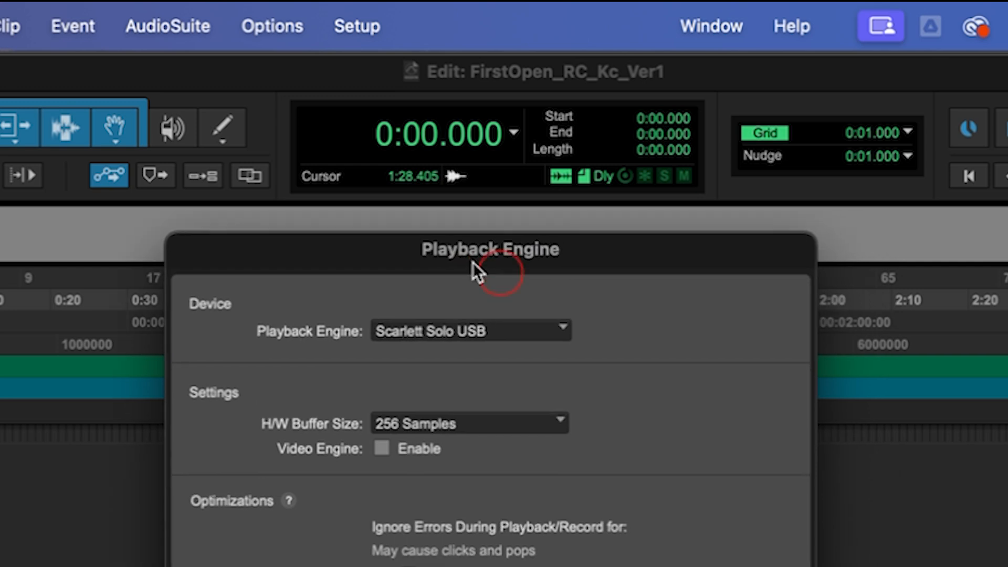
# Review the available playback engine devices, and compare them with the audio device list in the Audio MIDI Setup app.
pyautogui.click(435, 331)
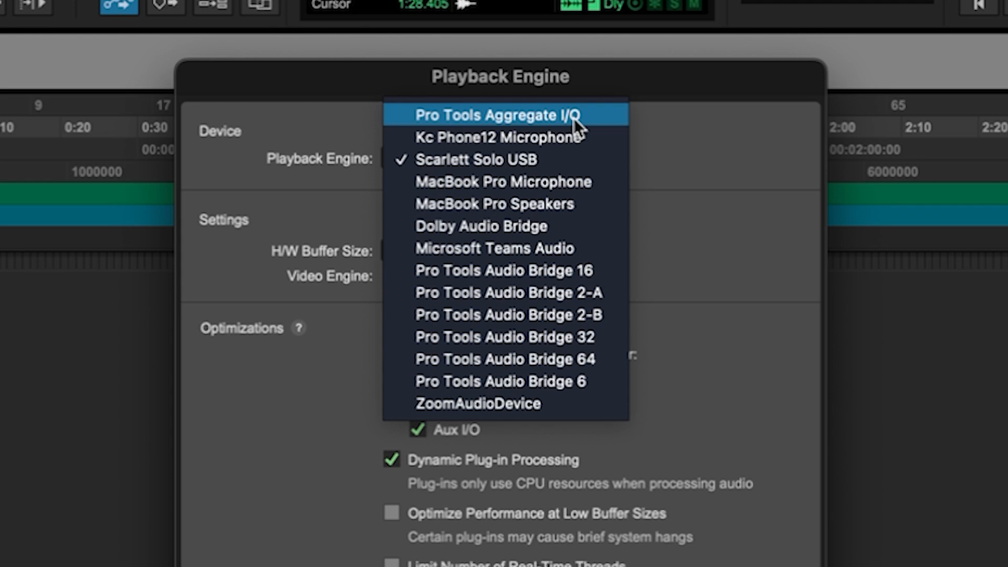
pyautogui.click(630, 90)
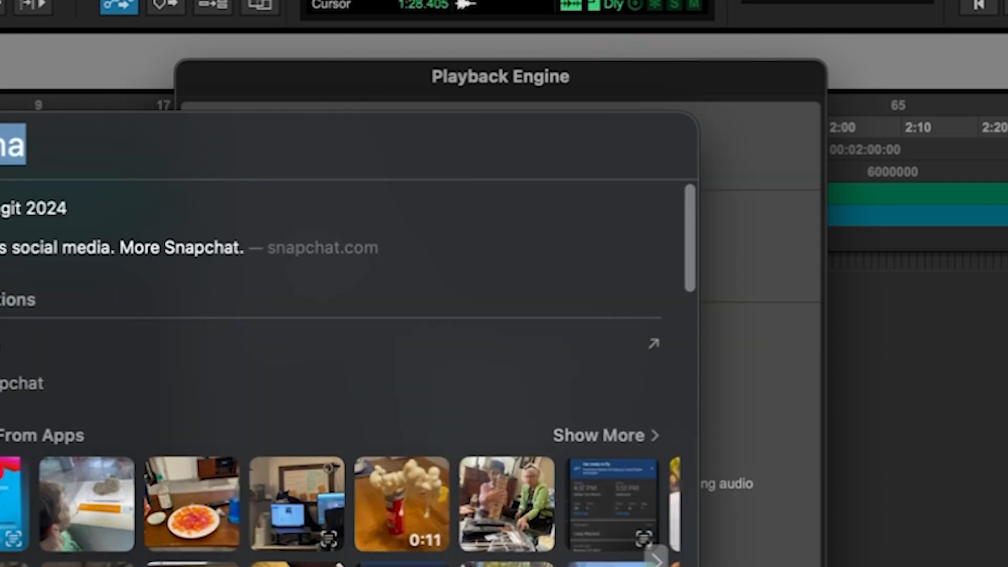
pyautogui.write('midid')
pyautogui.press('BackSpace')
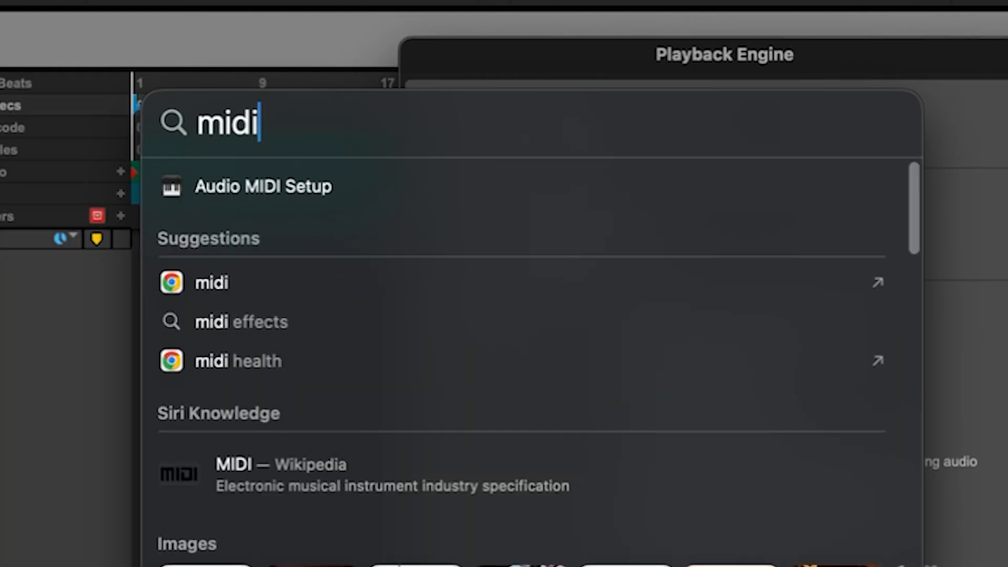
pyautogui.click(295, 180)
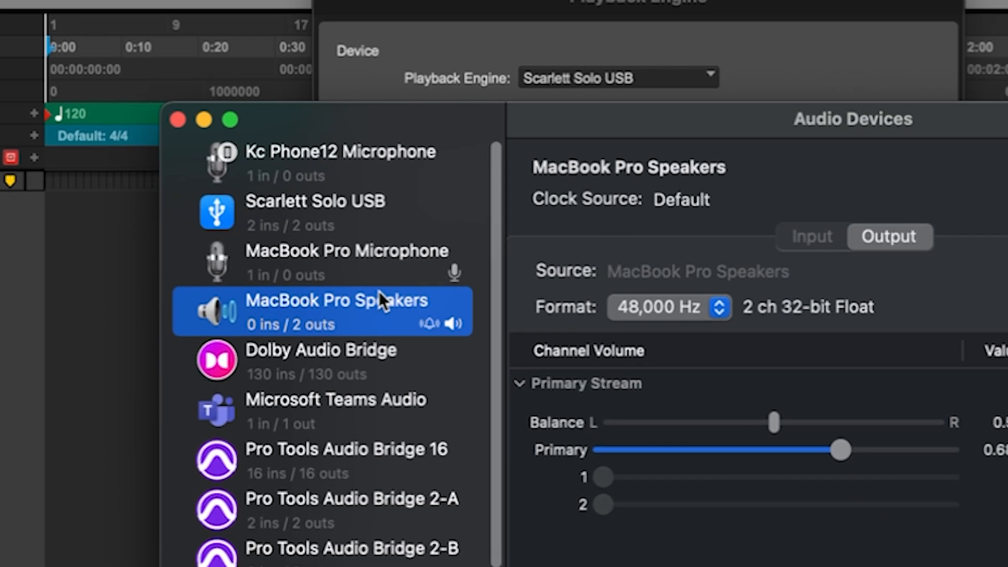
pyautogui.scroll(-3, 201, 401)
pyautogui.click(191, 448)
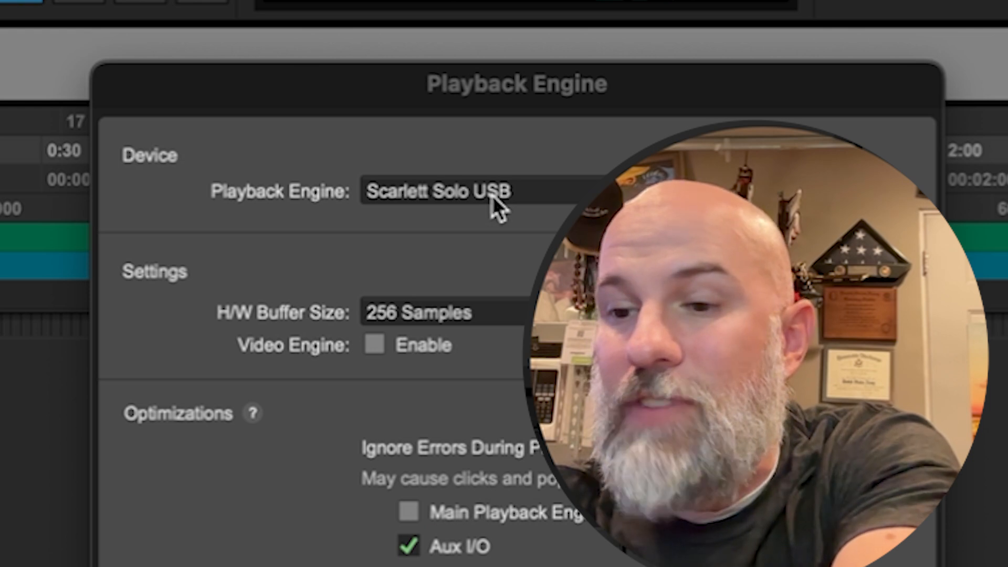
# Examine the available H/W buffer size options in the Playback Engine settings.
pyautogui.click(497, 312)
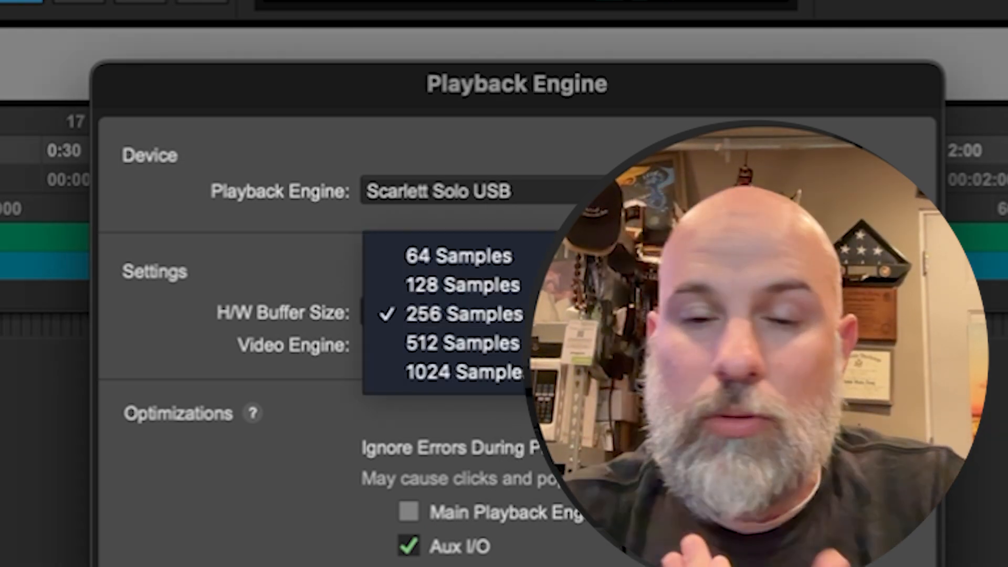
pyautogui.press('Escape')
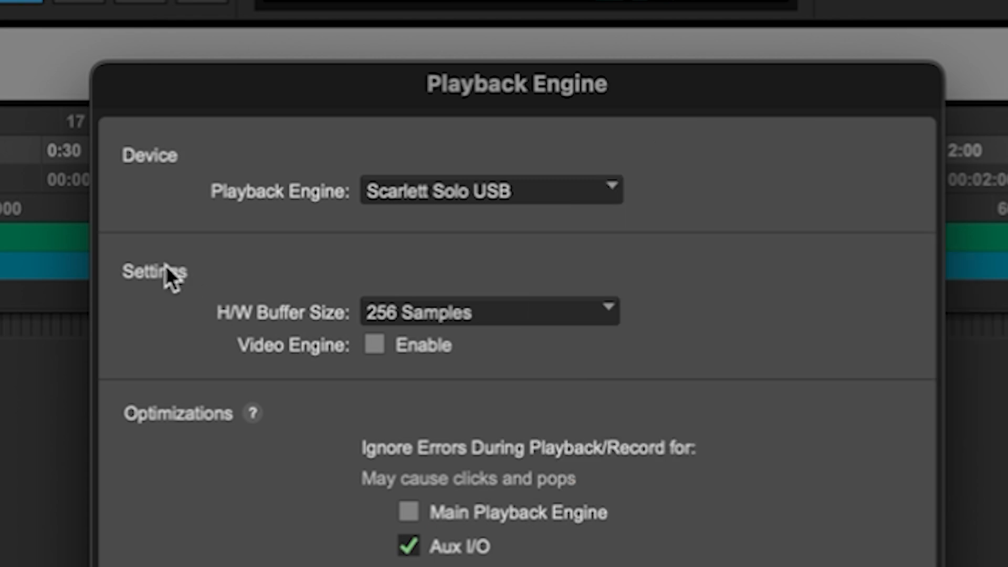
pyautogui.click(426, 318)
pyautogui.click(302, 318)
# Try H/W buffer sizes of 64, 128 and 256 samples.
pyautogui.click(410, 310)
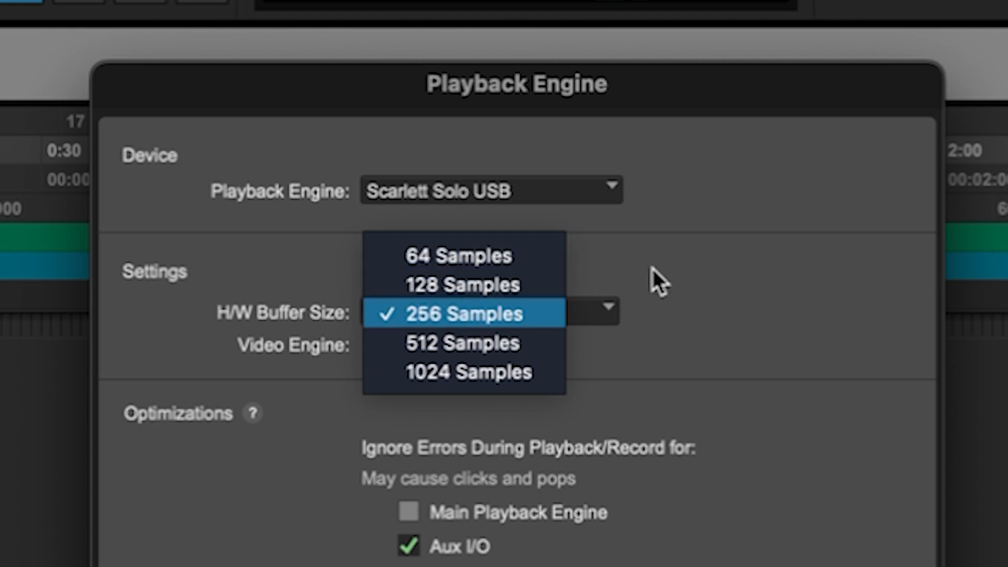
pyautogui.click(480, 255)
pyautogui.click(484, 311)
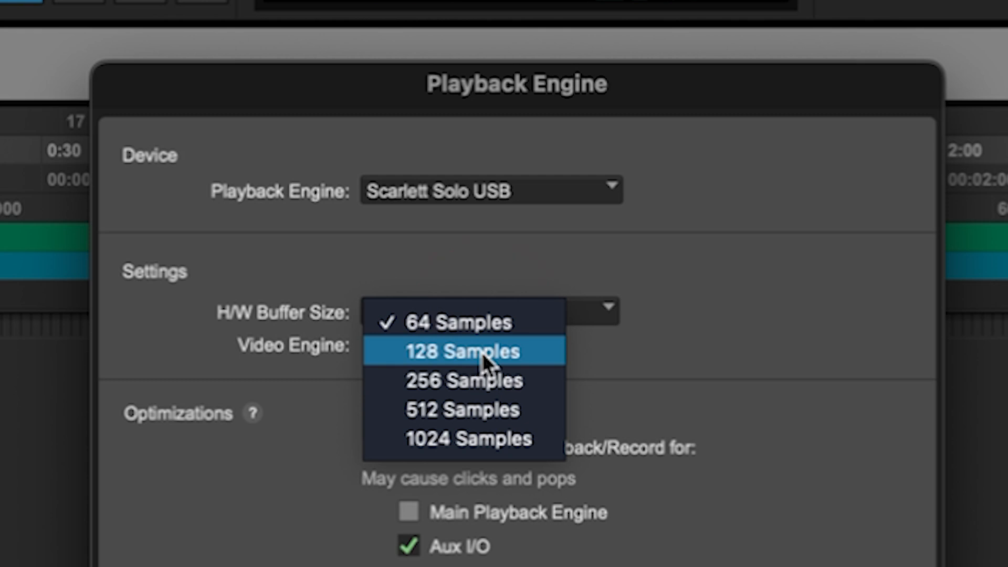
pyautogui.click(479, 362)
pyautogui.click(469, 314)
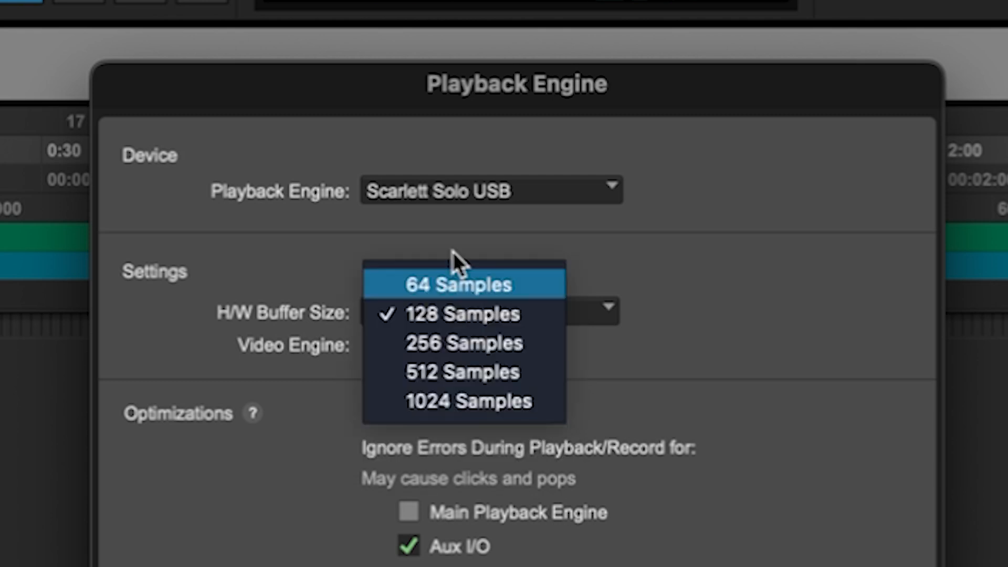
pyautogui.click(453, 281)
pyautogui.click(478, 315)
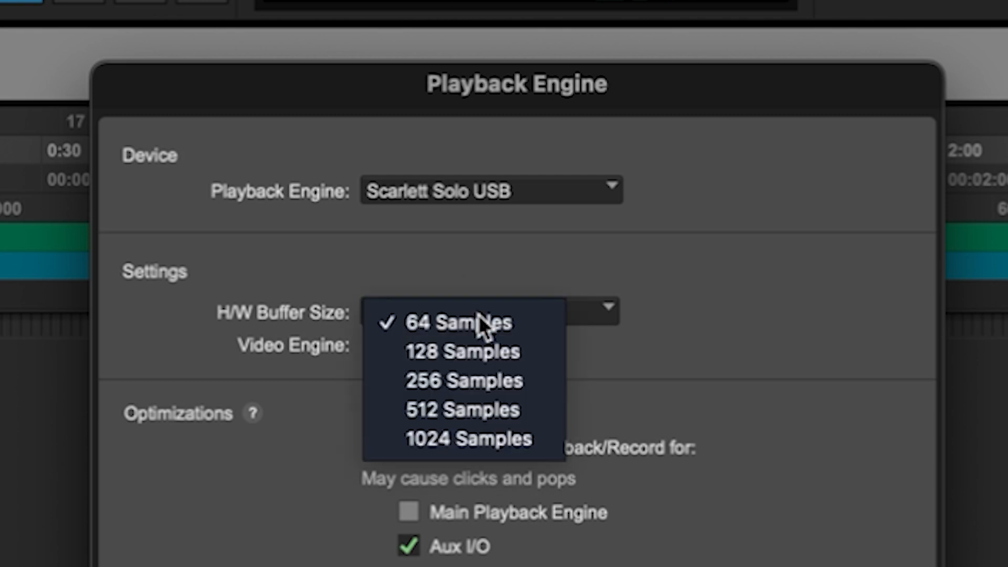
pyautogui.click(470, 379)
# Set the H/W buffer size to 128 samples and enable Limit Number of Real-Time Threads in the Playback Engine settings.
pyautogui.click(420, 314)
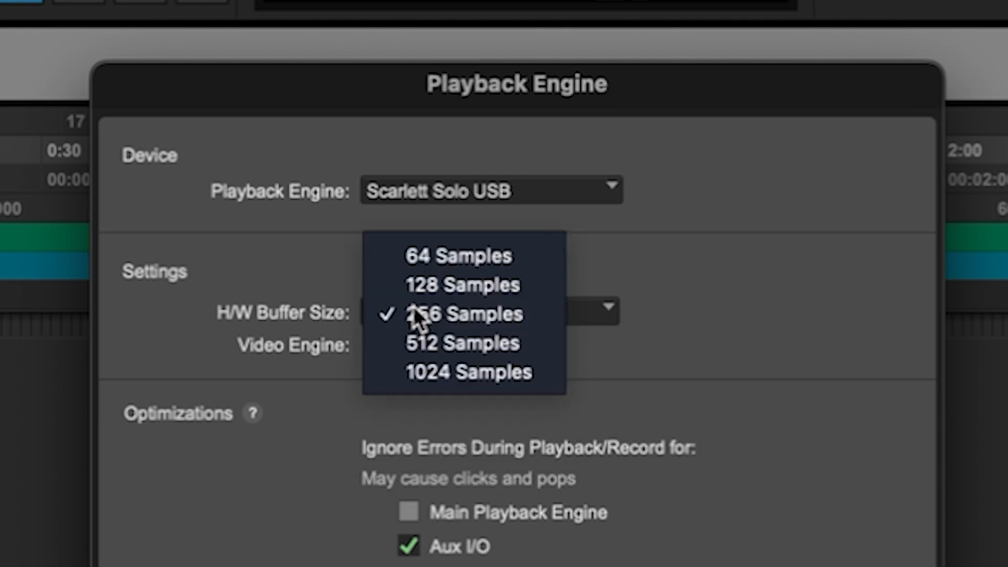
pyautogui.click(446, 287)
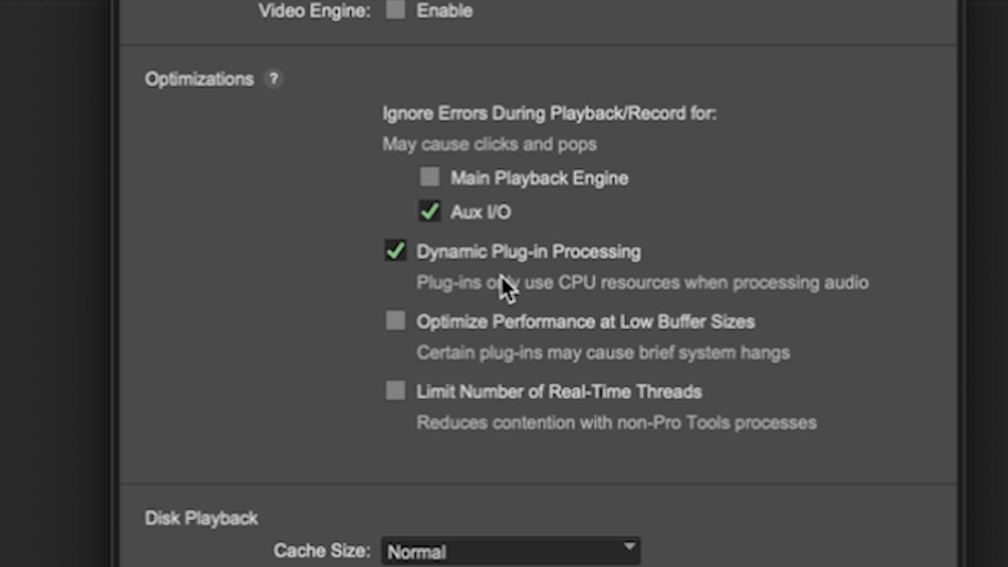
pyautogui.click(398, 391)
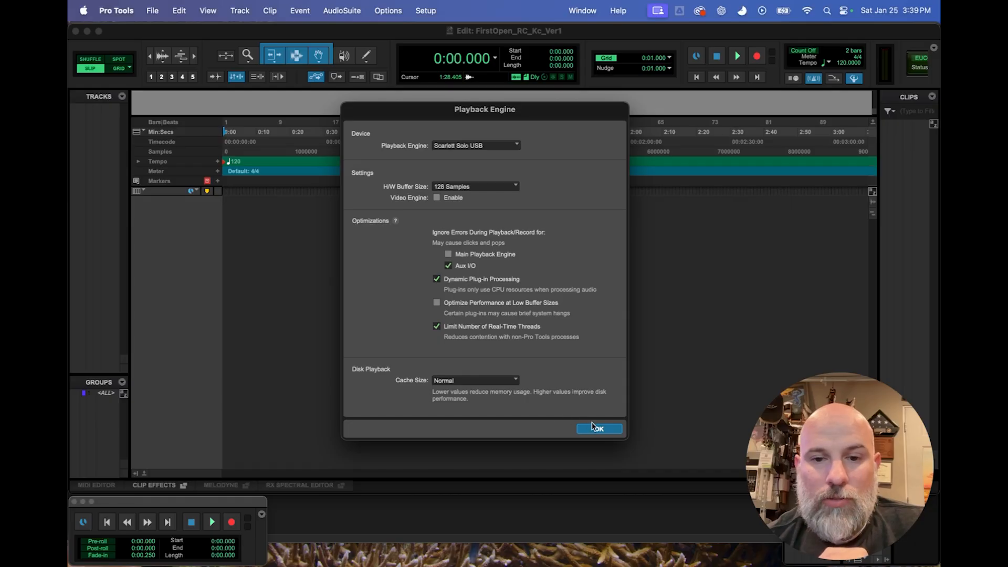
pyautogui.click(598, 429)
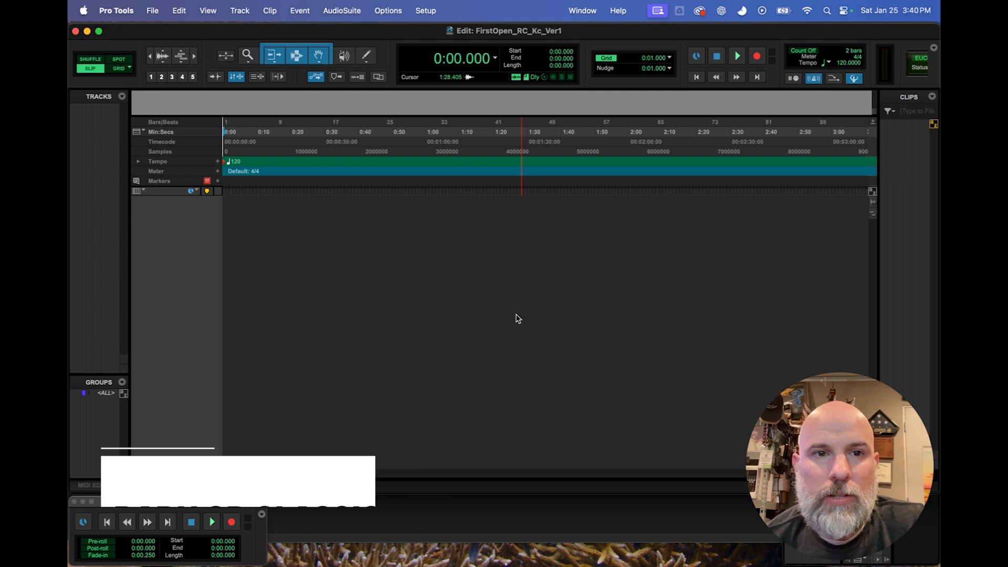
# Set the UI theme to Classic in the Display preferences and accept the change.
pyautogui.click(152, 10)
pyautogui.moveTo(116, 11)
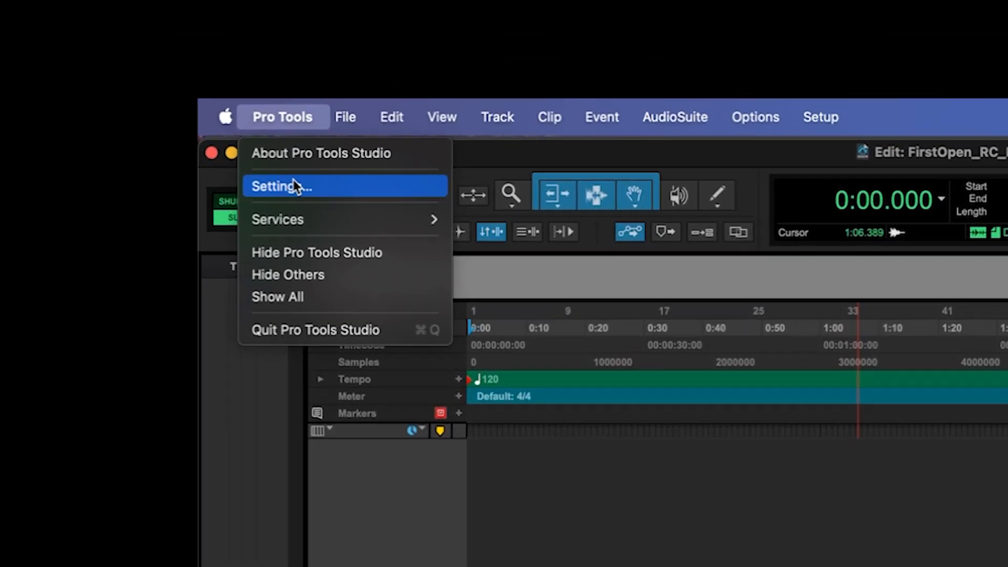
pyautogui.click(292, 184)
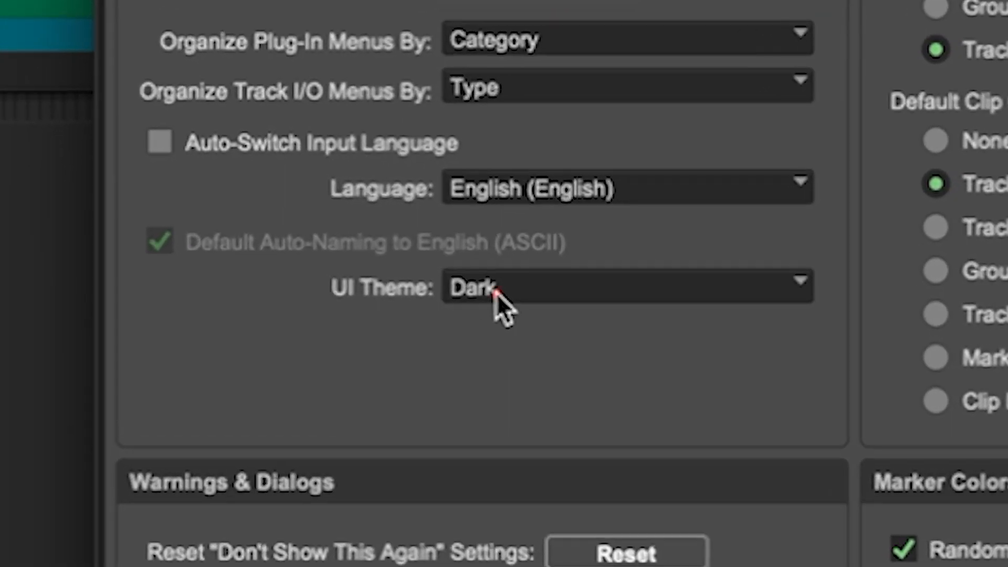
pyautogui.click(453, 296)
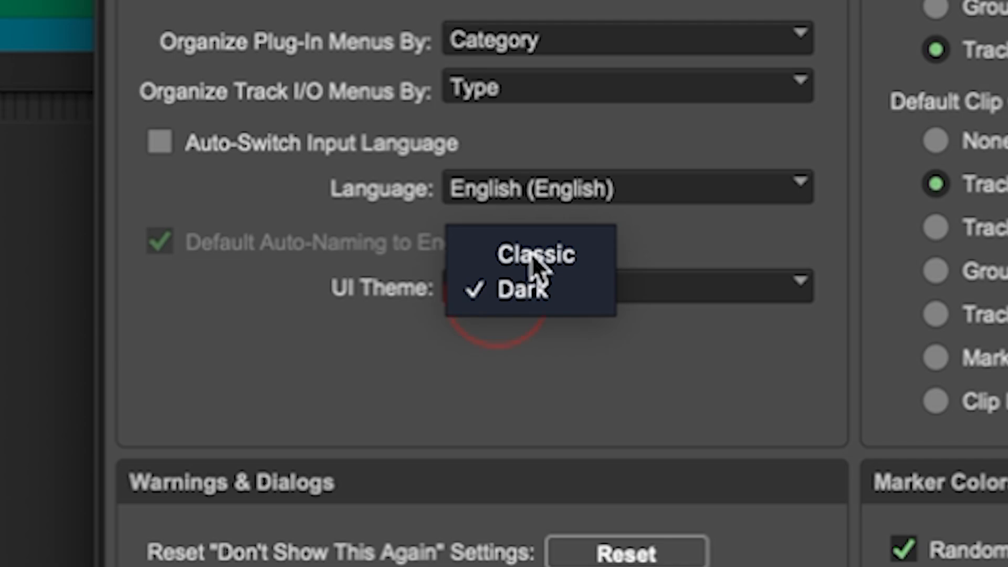
pyautogui.click(483, 269)
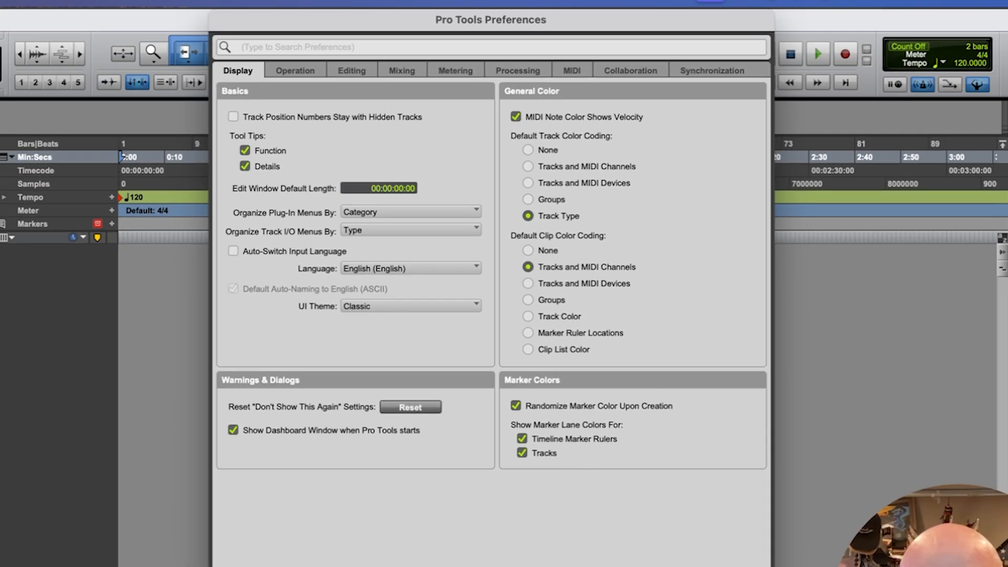
pyautogui.press('Return')
# Bring the ZOOM0017_Tr2 audio file from Finder into the session on a new track and place the edit cursor at about 0:32.6.
pyautogui.moveTo(419, 565)
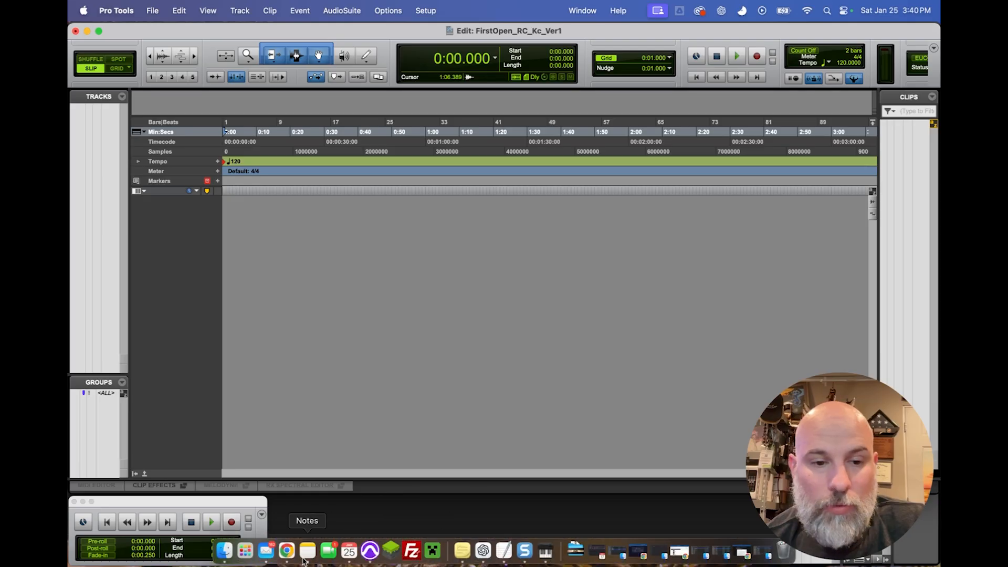
pyautogui.click(224, 551)
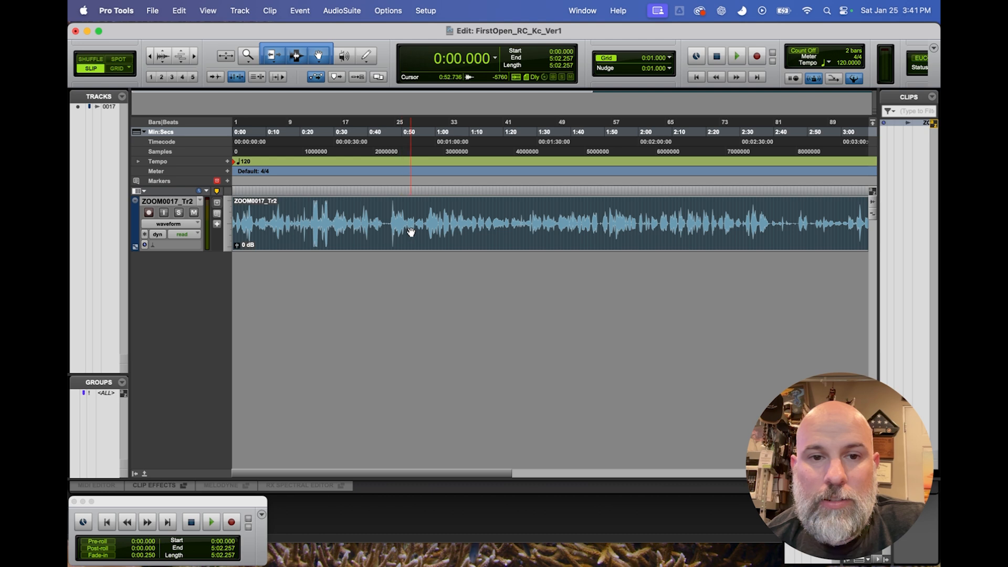
pyautogui.click(342, 220)
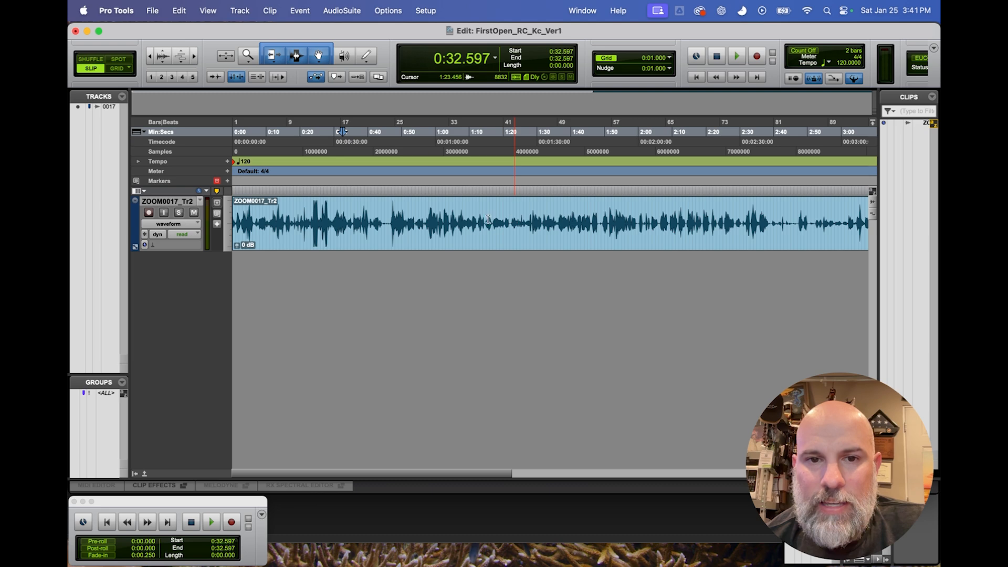
# Set the UI theme to Dark in the Display preferences and accept the change.
pyautogui.click(152, 10)
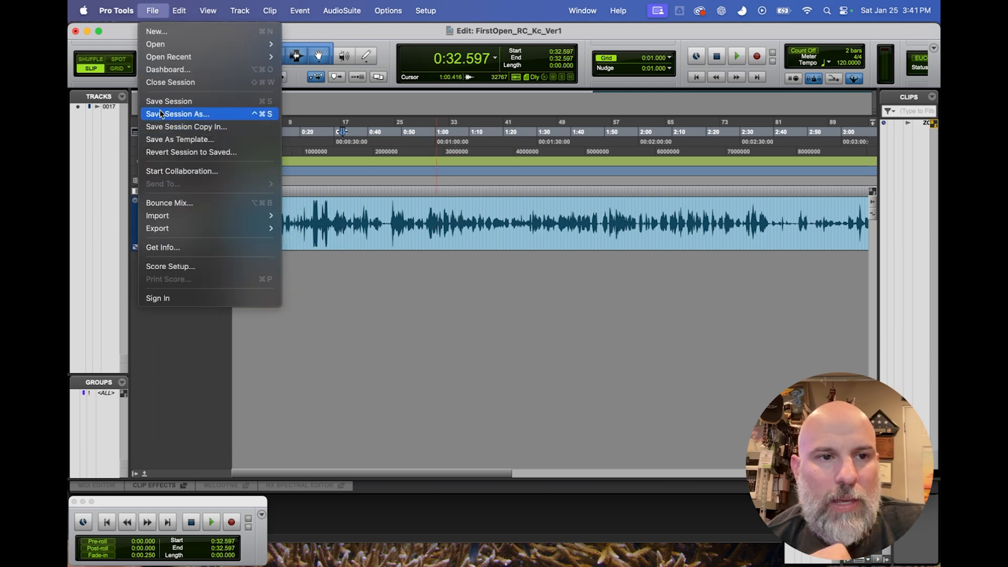
pyautogui.click(116, 51)
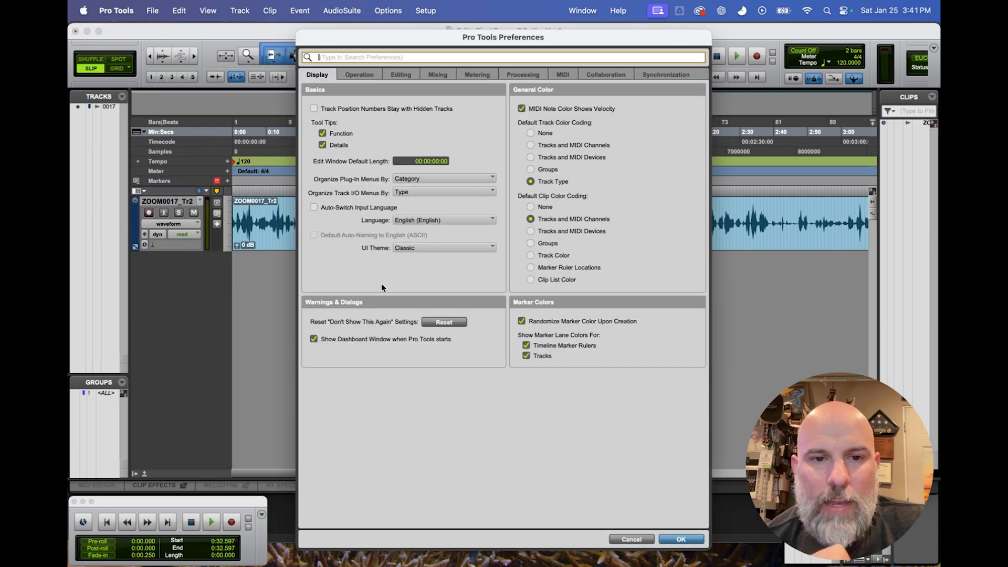
pyautogui.click(415, 245)
pyautogui.click(414, 257)
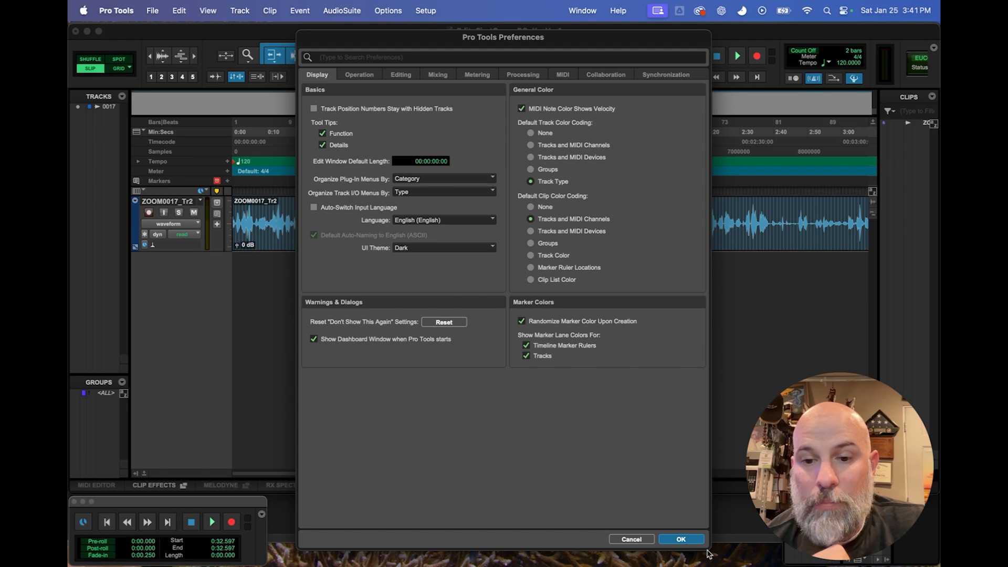
pyautogui.click(684, 540)
# Switch the ZOOM0017_Tr2 track view from waveform to volume and place the edit cursor at about 0:30.
pyautogui.click(354, 214)
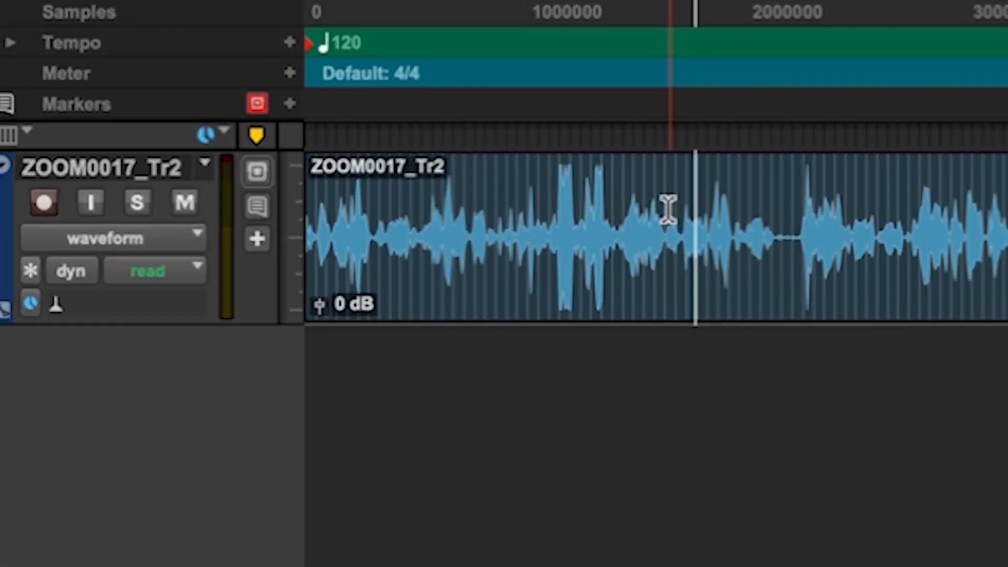
pyautogui.click(602, 219)
pyautogui.click(155, 240)
pyautogui.click(141, 282)
pyautogui.click(625, 224)
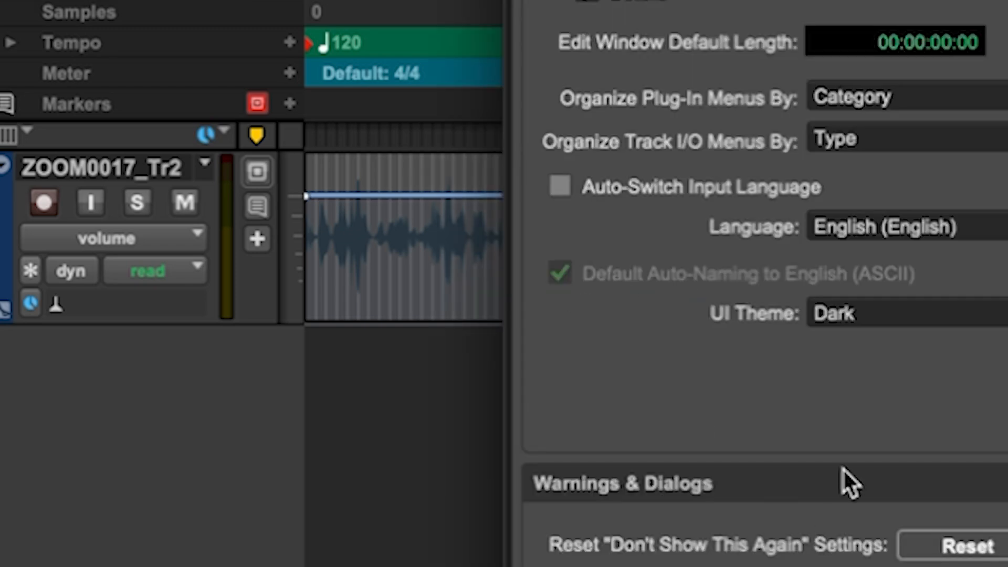
pyautogui.click(891, 328)
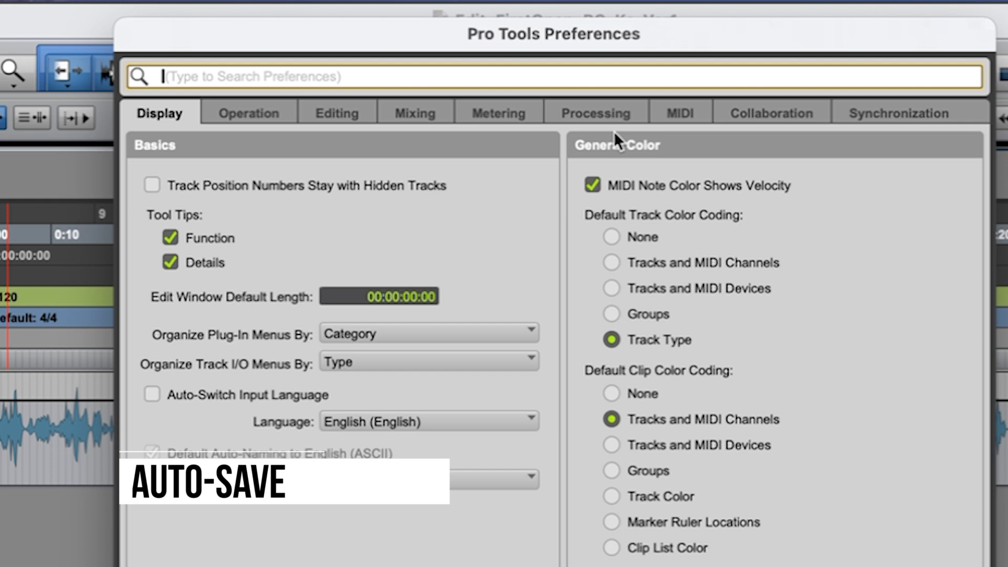
# Set Auto Backup in the Operation preferences to keep the 20 most recent session backups and back up every 3 minutes.
pyautogui.click(270, 111)
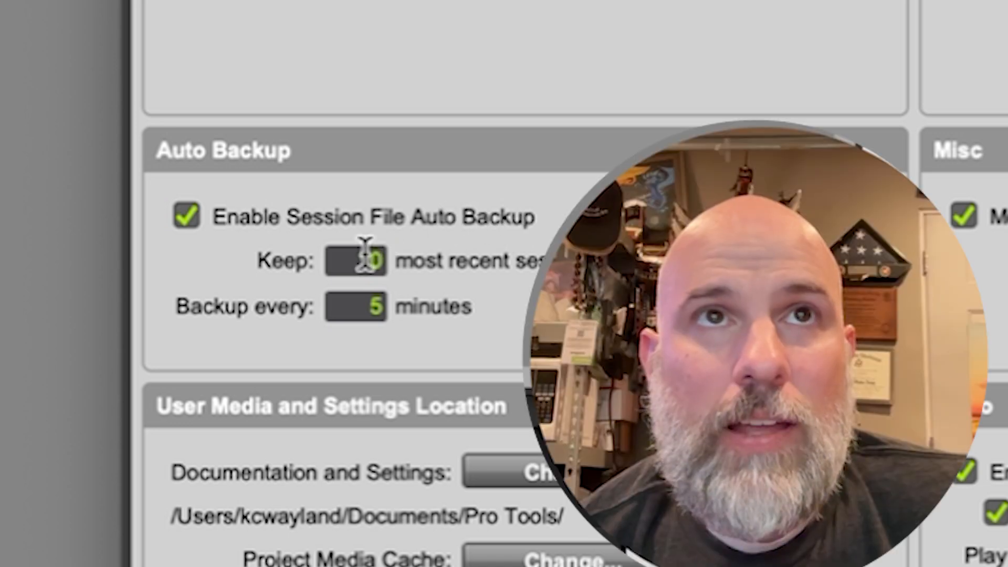
pyautogui.moveTo(347, 253); pyautogui.dragTo(429, 255)
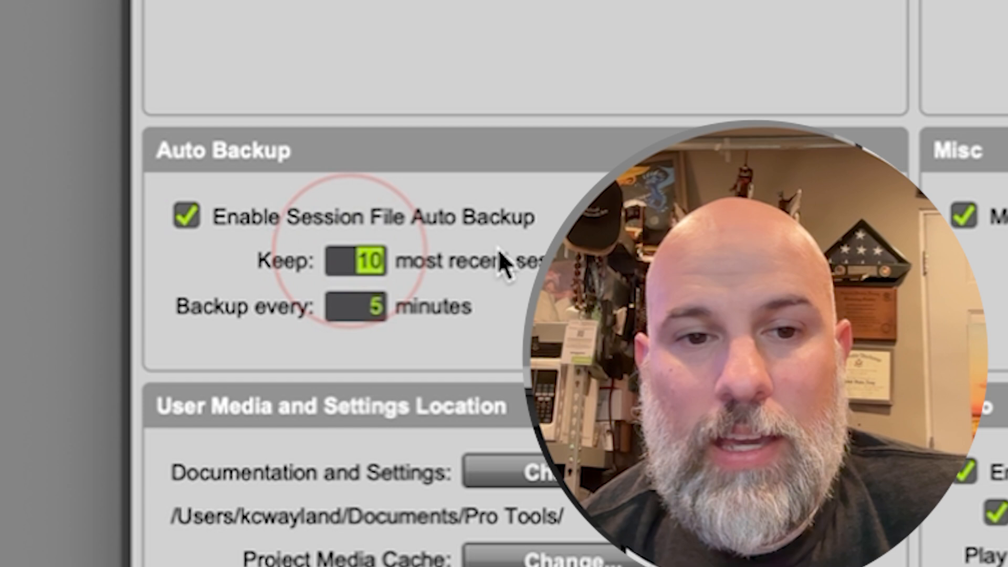
pyautogui.write('20')
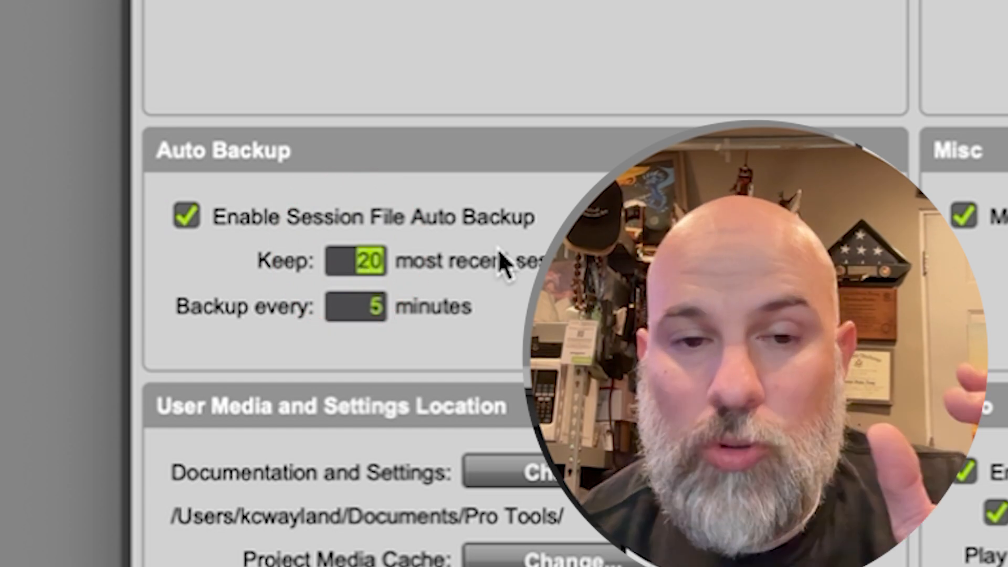
pyautogui.moveTo(338, 308); pyautogui.dragTo(456, 311)
pyautogui.write('3')
pyautogui.click(370, 257)
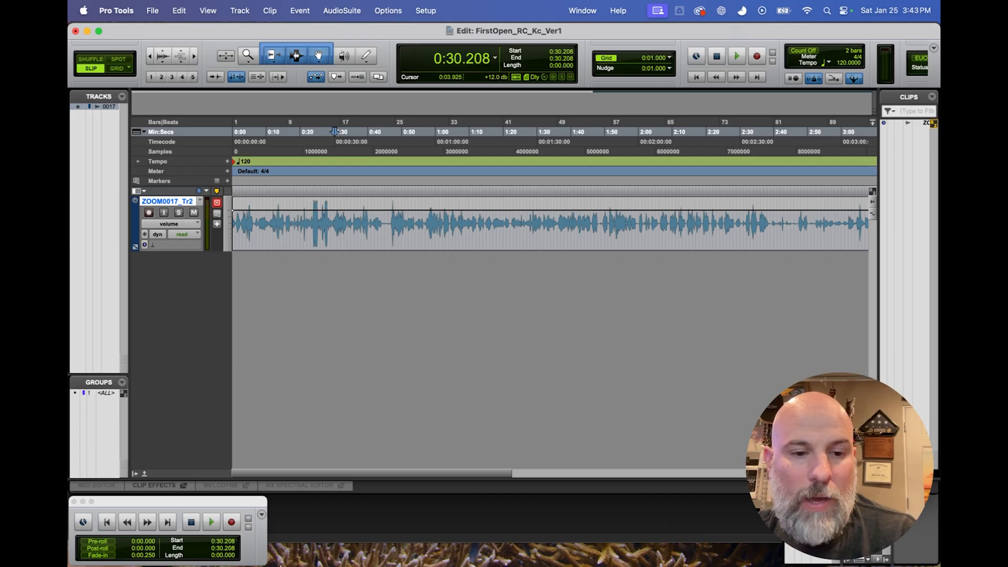
# Switch to Finder, expand the Session File Backups folder inside FirstOpen and examine its backup files.
pyautogui.click(224, 550)
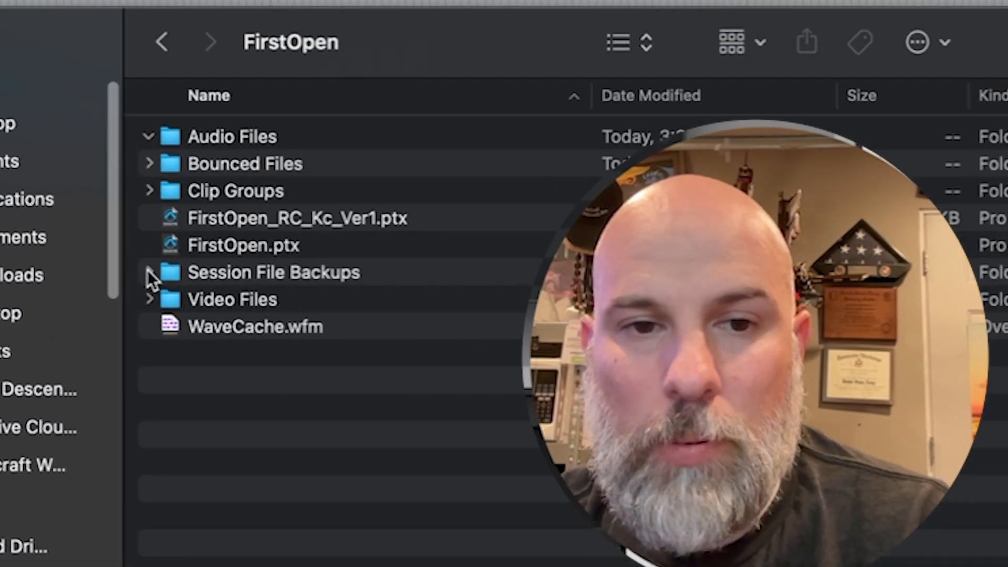
pyautogui.click(148, 271)
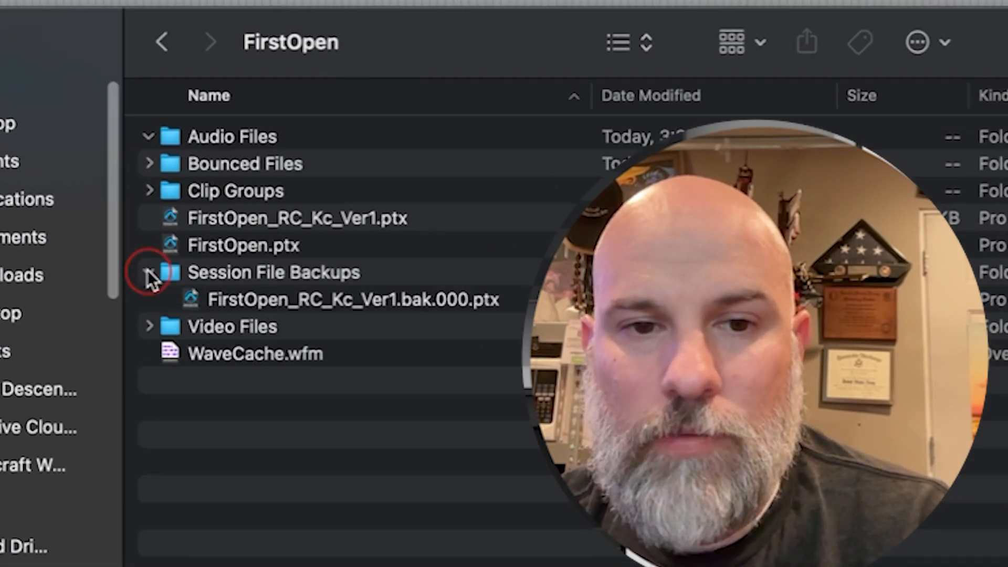
pyautogui.click(297, 281)
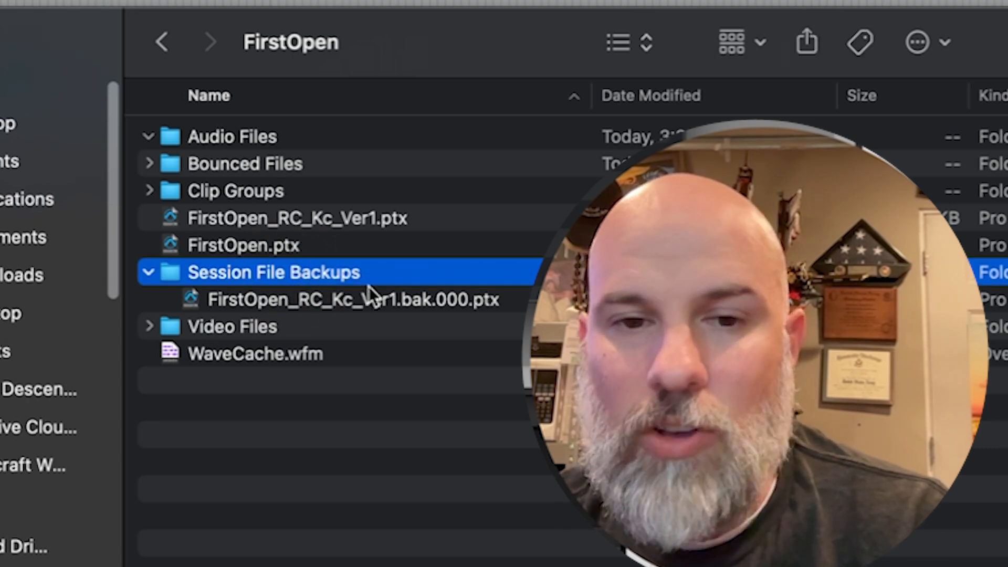
# Examine the backup file in the Session File Backups folder and compare it with the FirstOpen_RC_Kc_Ver1.ptx session file.
pyautogui.click(353, 300)
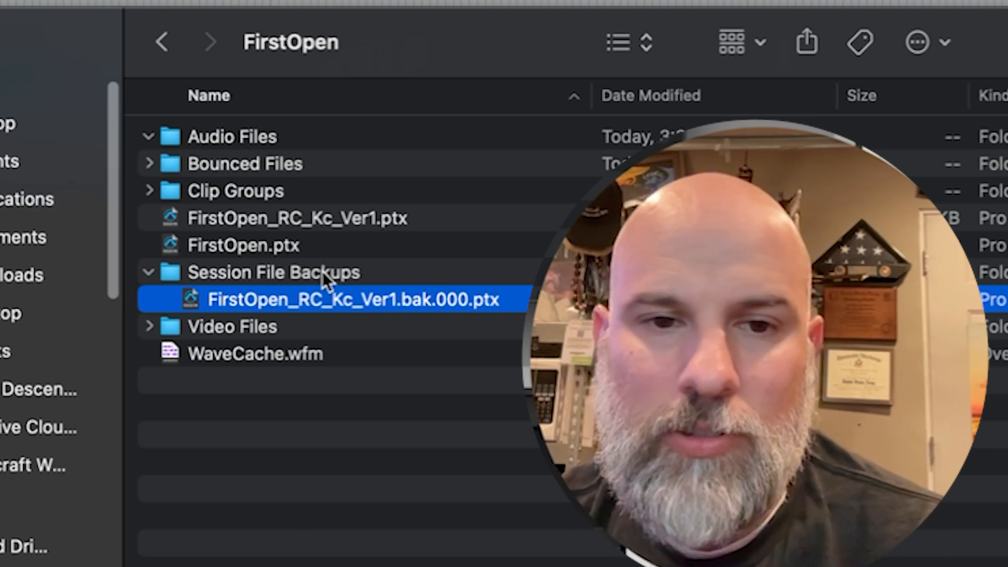
pyautogui.click(150, 272)
pyautogui.click(288, 228)
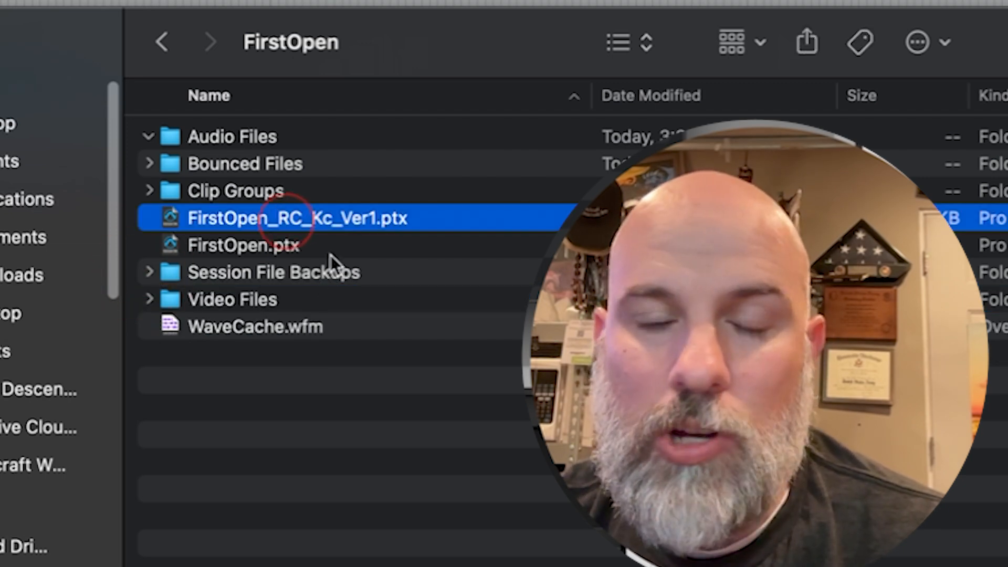
pyautogui.click(222, 271)
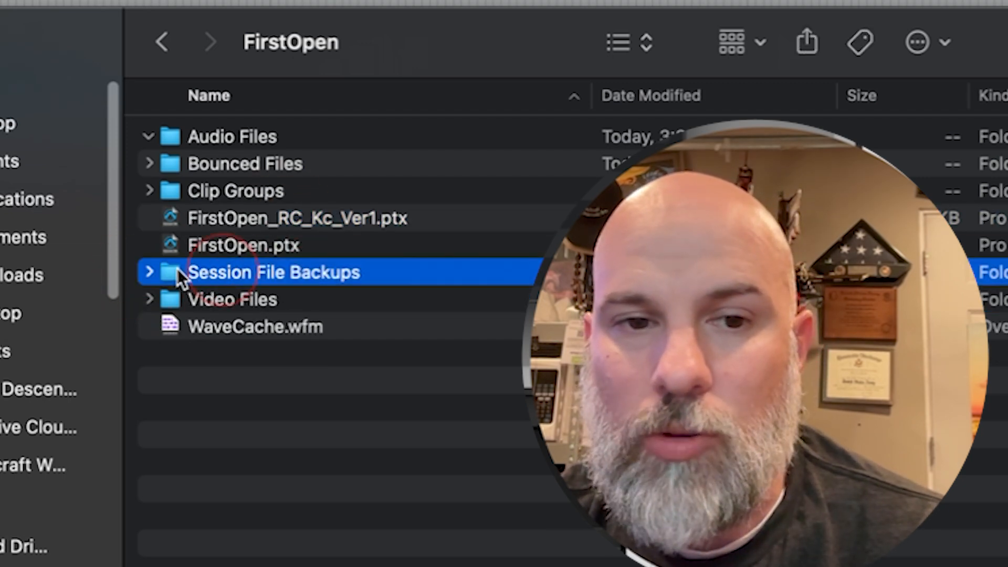
pyautogui.click(150, 271)
pyautogui.click(149, 273)
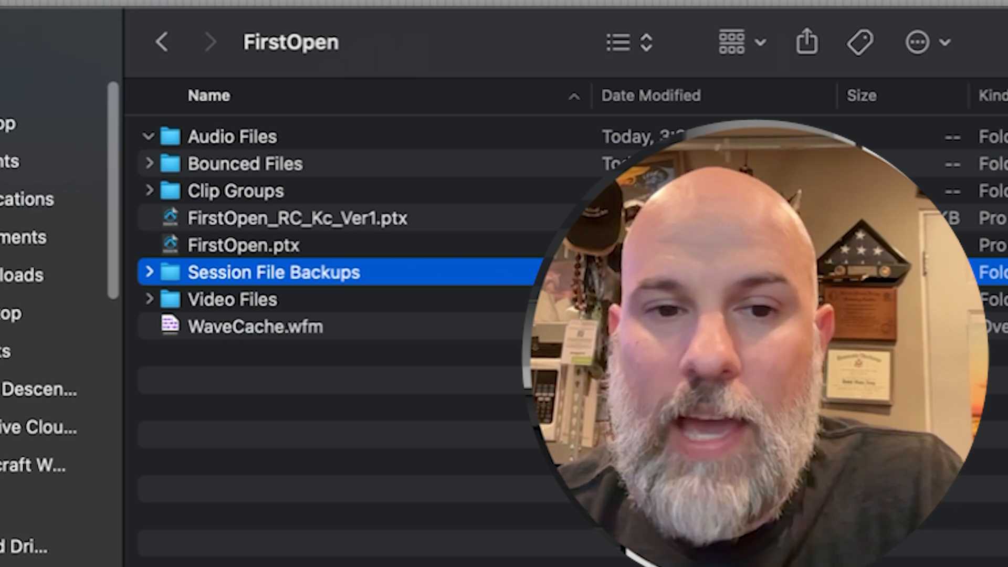
pyautogui.click(150, 271)
pyautogui.click(151, 272)
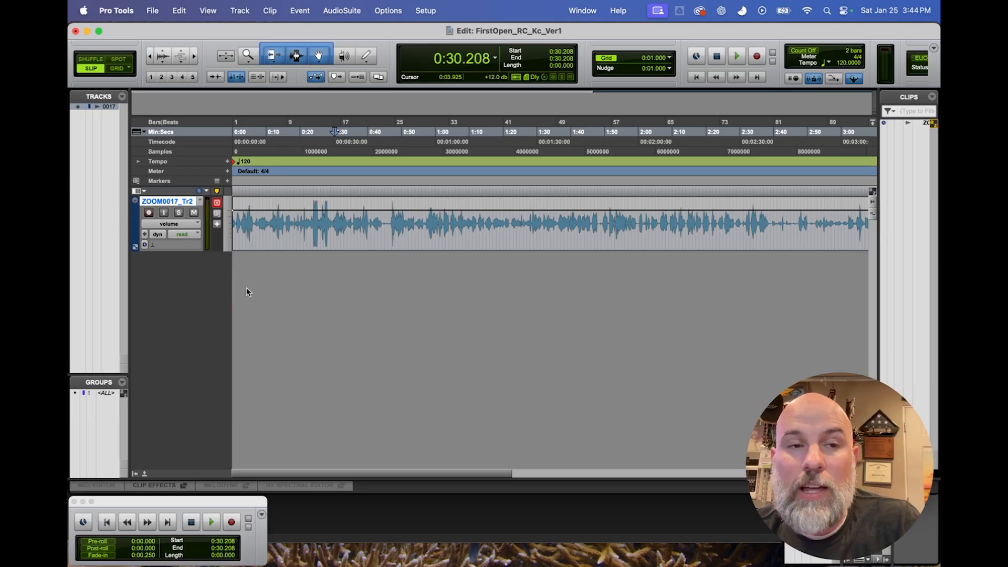
# Switch back to Pro Tools and set Master Meters to Digital VU in the Metering preferences.
pyautogui.click(116, 10)
pyautogui.click(131, 47)
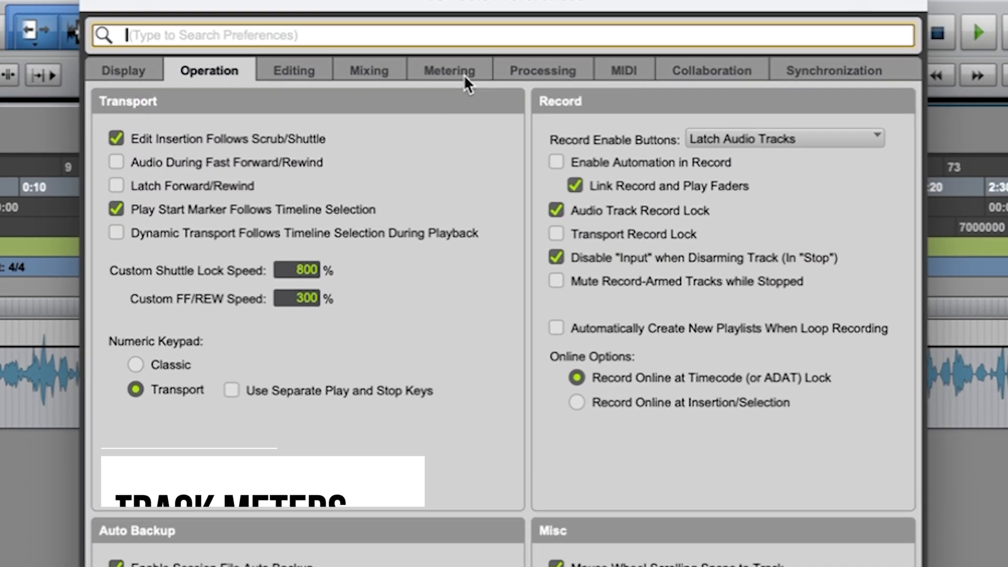
pyautogui.click(460, 74)
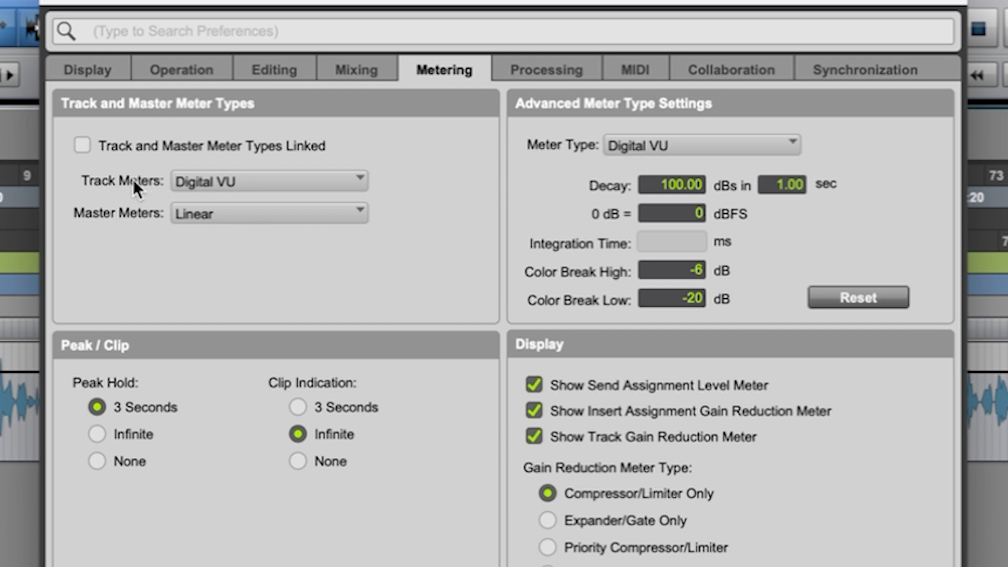
pyautogui.click(222, 215)
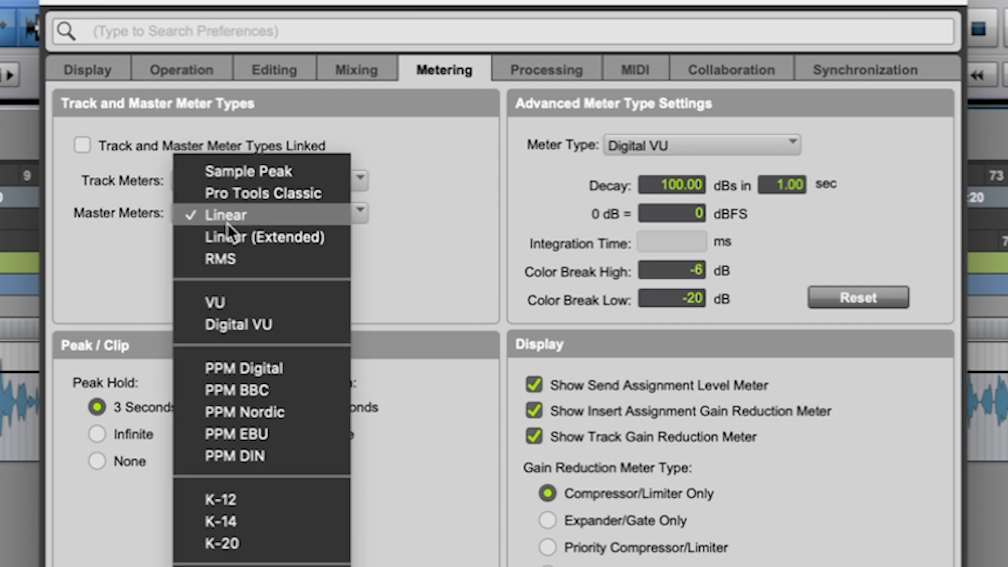
pyautogui.click(257, 326)
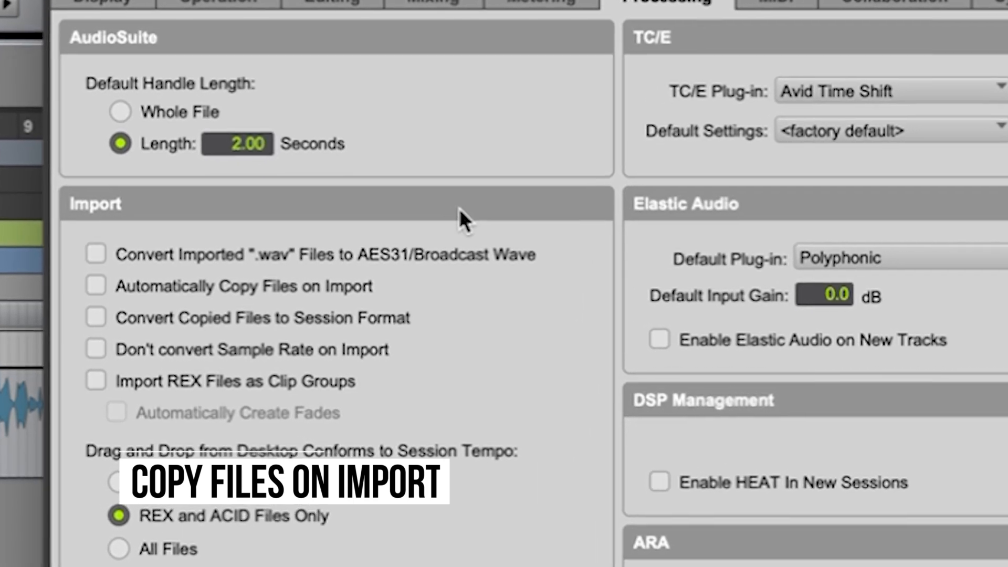
# Enable Automatically Copy Files on Import in the Processing preferences, look through the remaining preference pages and accept the changes.
pyautogui.click(105, 273)
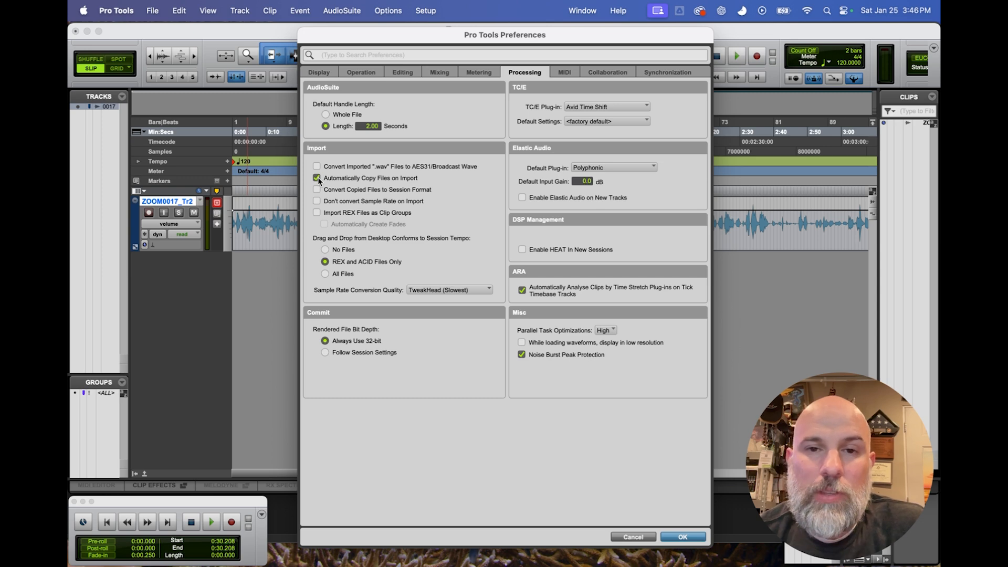
pyautogui.click(564, 72)
pyautogui.click(608, 72)
pyautogui.click(650, 72)
pyautogui.click(319, 72)
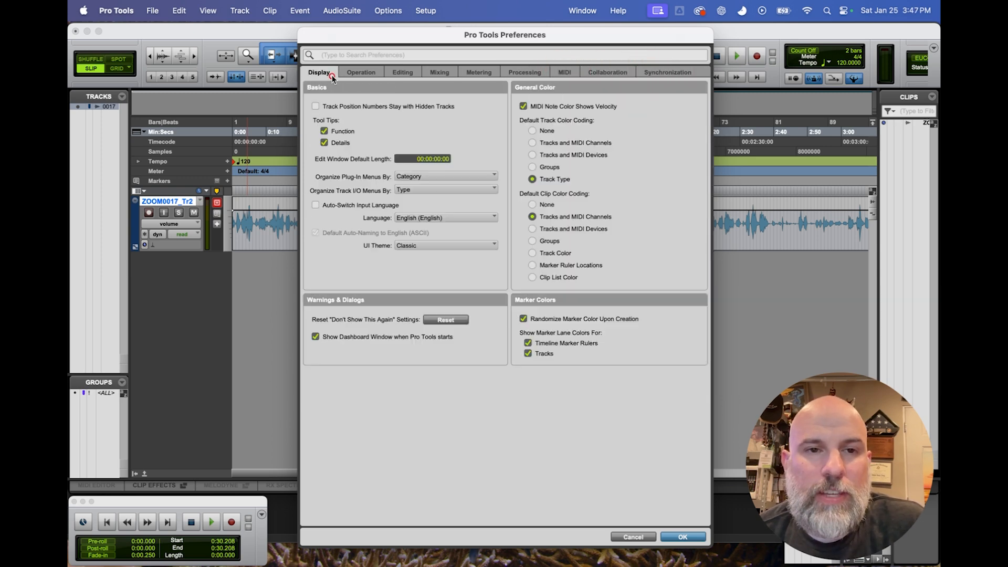
pyautogui.click(685, 537)
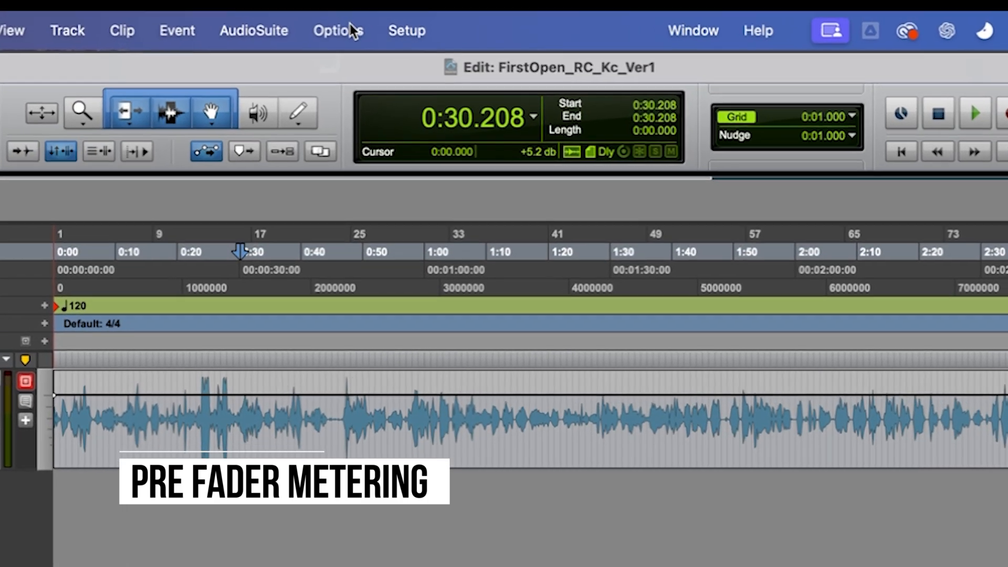
# Turn off Pre-Fader Metering and place the edit cursor at about 0:22 on the ZOOM0017_Tr2 track.
pyautogui.click(362, 23)
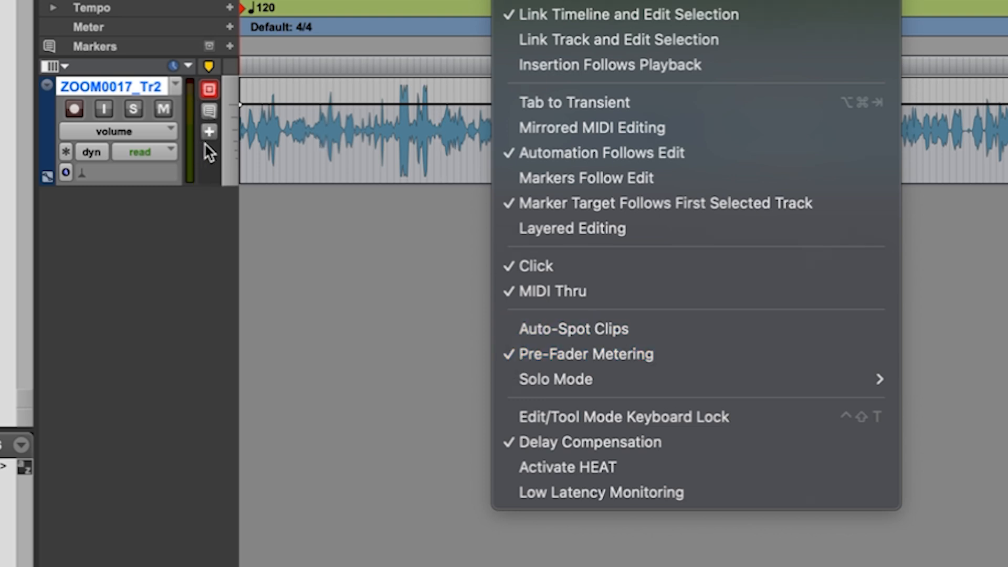
pyautogui.click(646, 354)
pyautogui.click(385, 135)
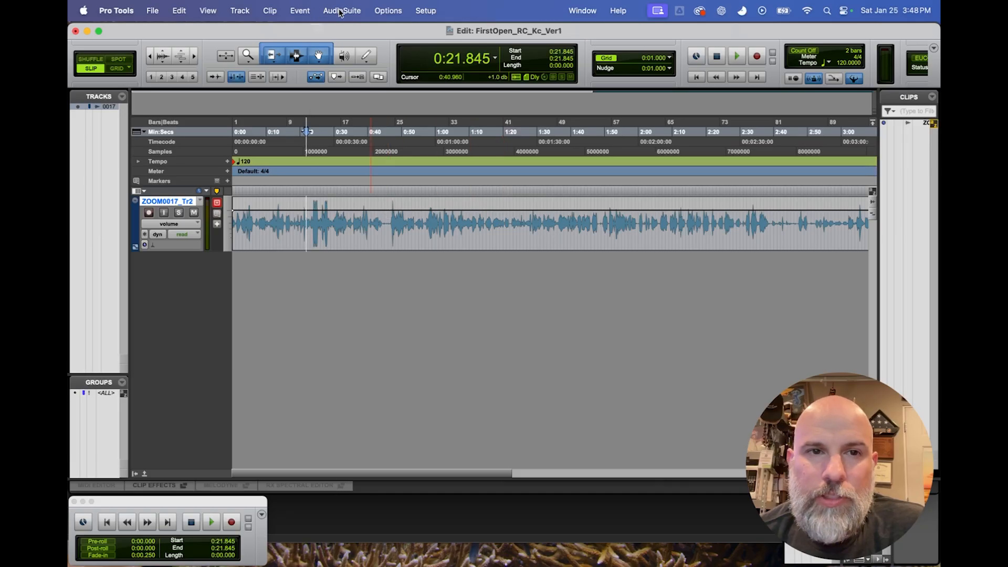
pyautogui.click(389, 12)
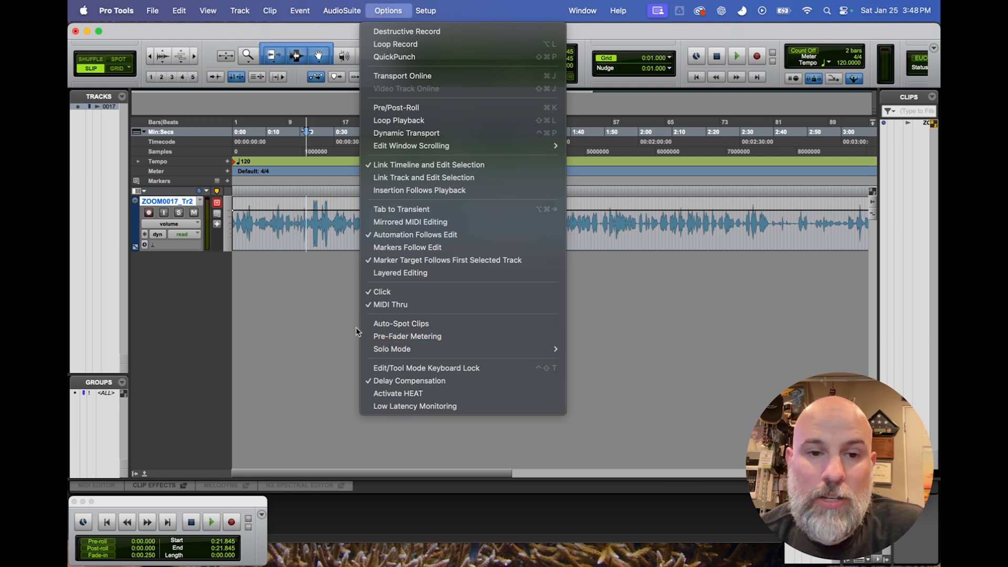
pyautogui.click(281, 316)
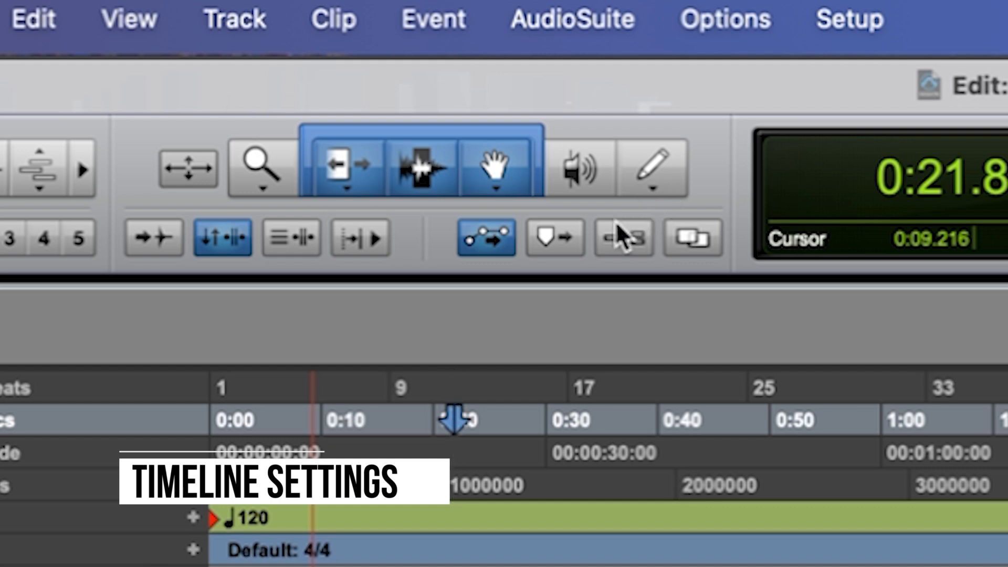
# Turn on Link Track and Edit Selection and Insertion Follows Playback.
pyautogui.click(291, 237)
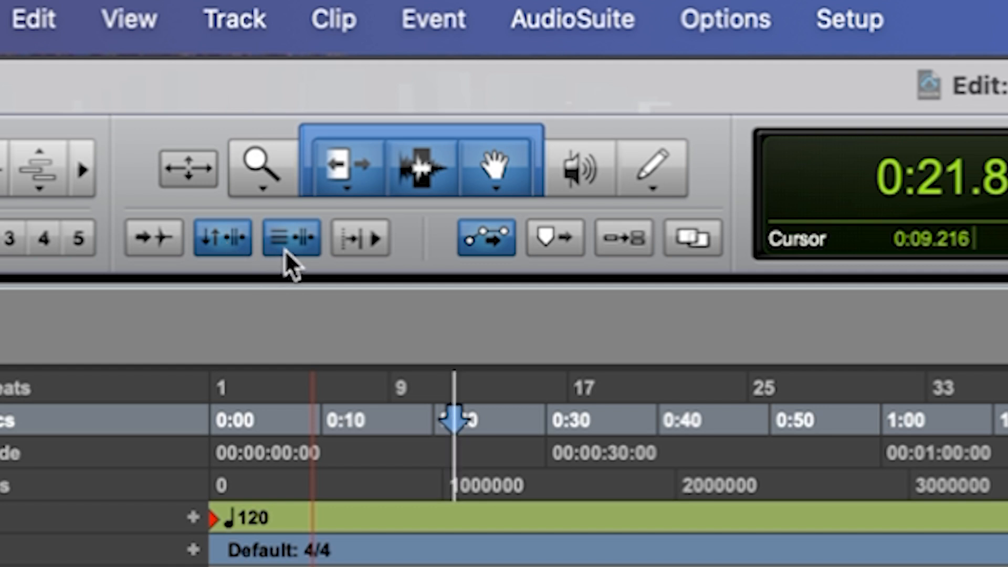
pyautogui.click(555, 548)
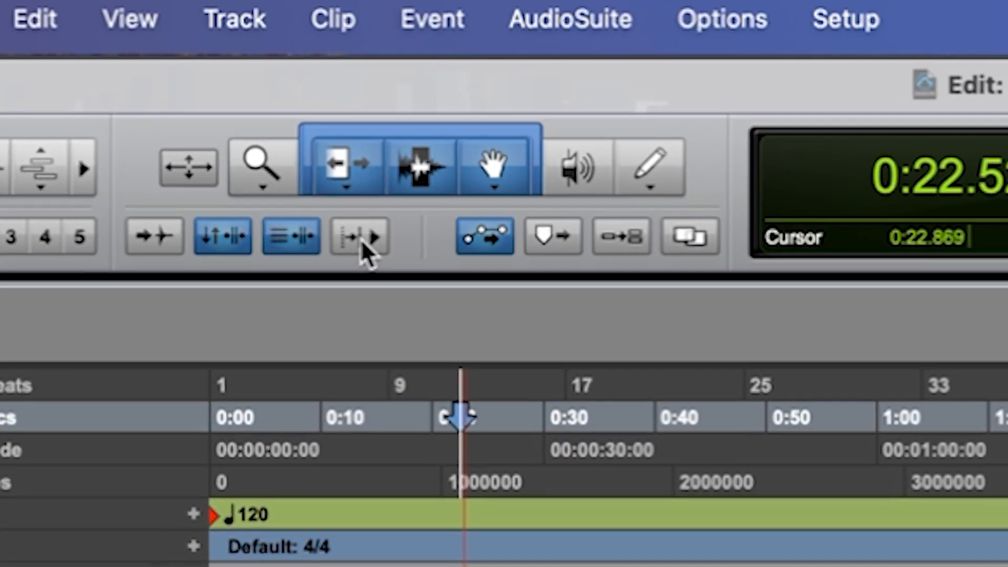
pyautogui.click(344, 205)
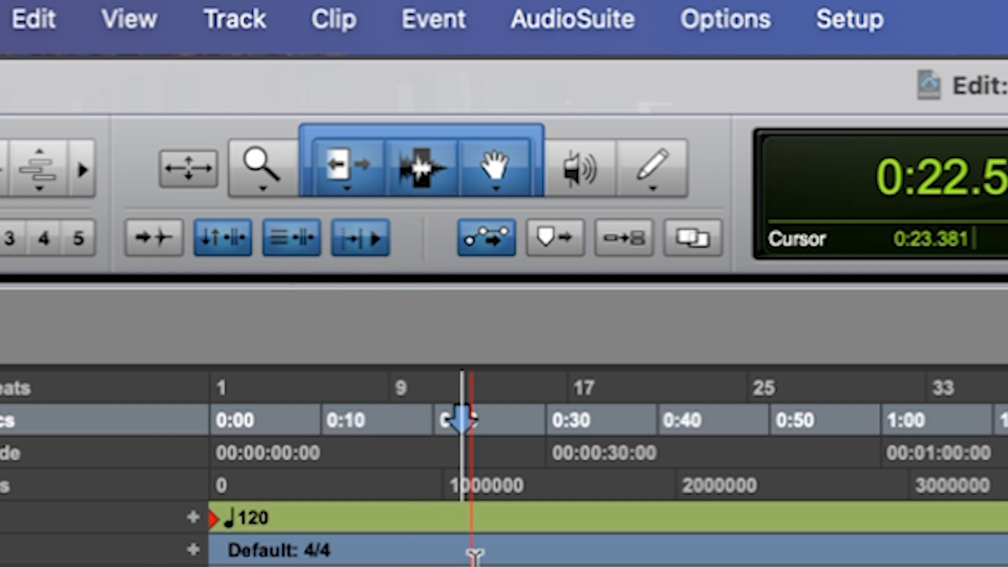
# Start and stop playback twice from about 0:27 to check how the insertion point follows.
pyautogui.click(528, 458)
pyautogui.press('space')
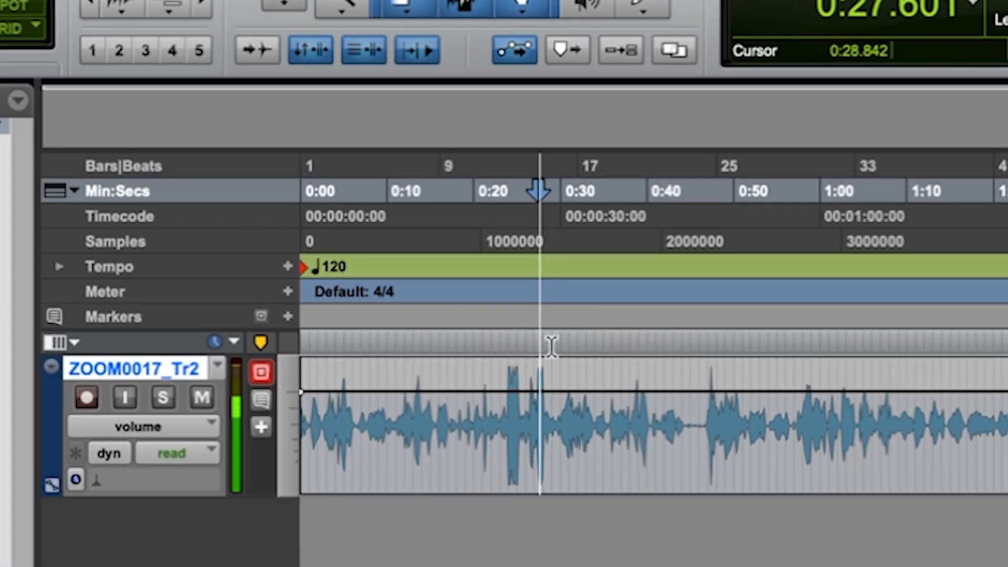
pyautogui.press('space')
pyautogui.press('space')
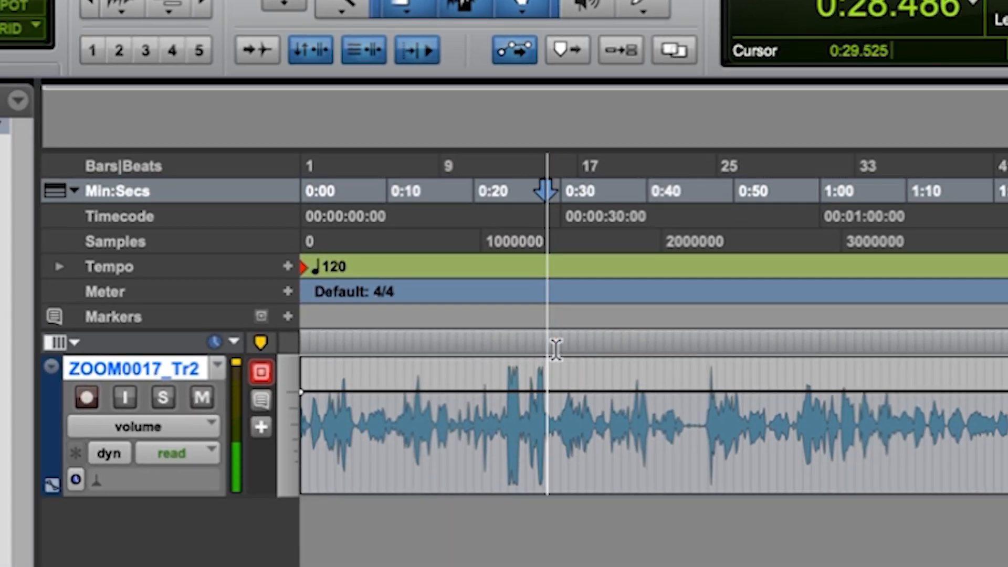
pyautogui.press('space')
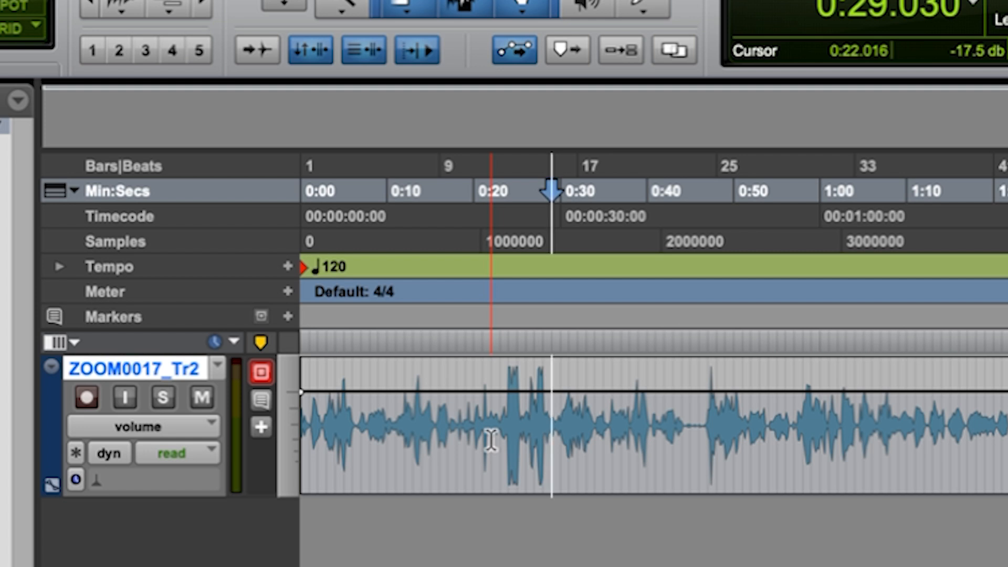
# Turn Insertion Follows Playback off, play briefly from about 0:16.5 to compare, and turn the option back on.
pyautogui.click(413, 42)
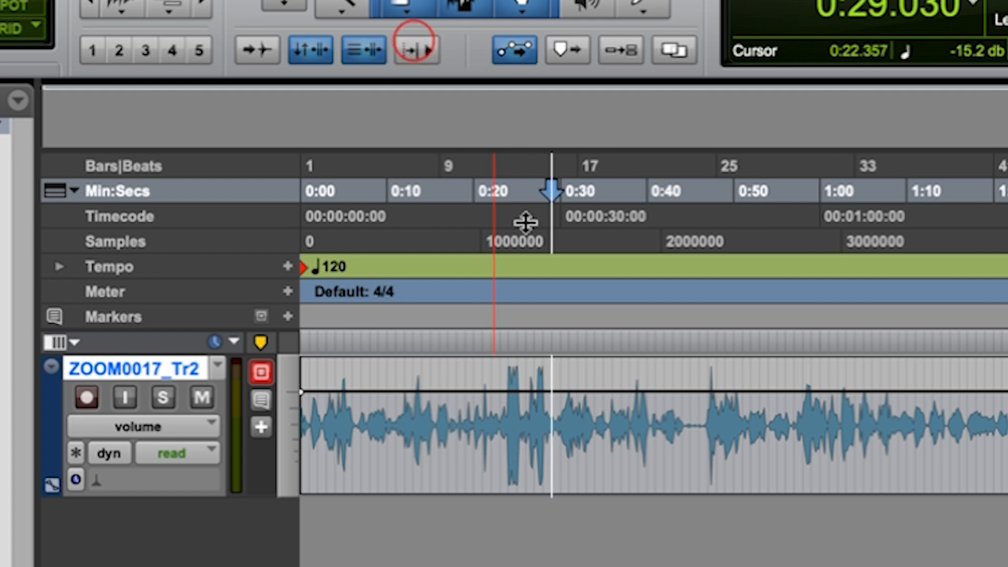
pyautogui.click(443, 331)
pyautogui.press('space')
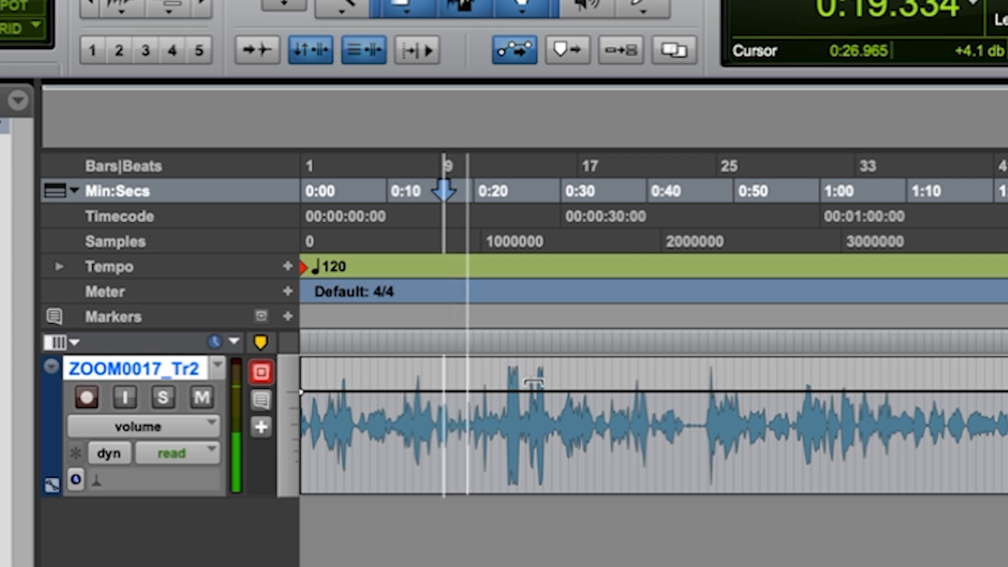
pyautogui.press('space')
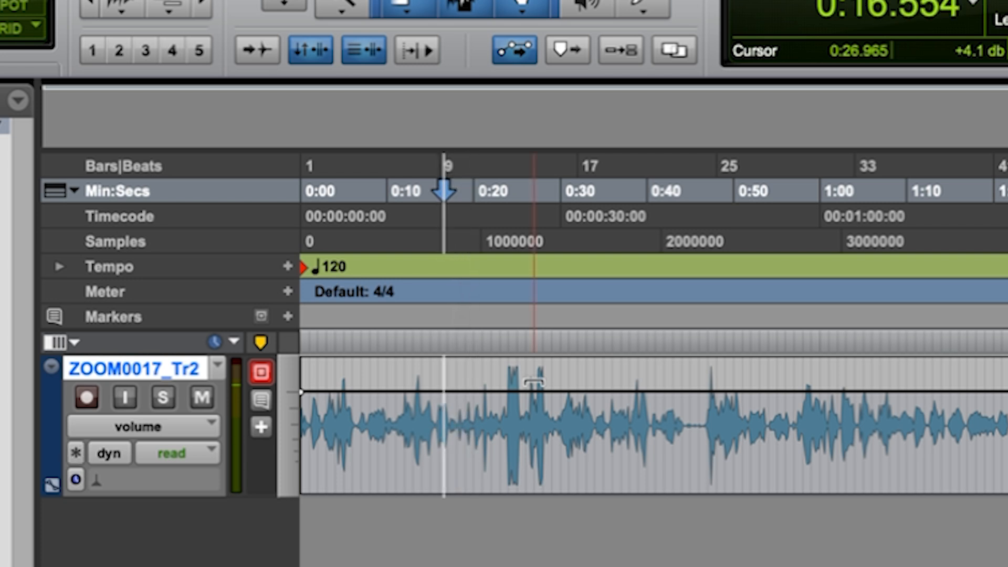
pyautogui.click(418, 45)
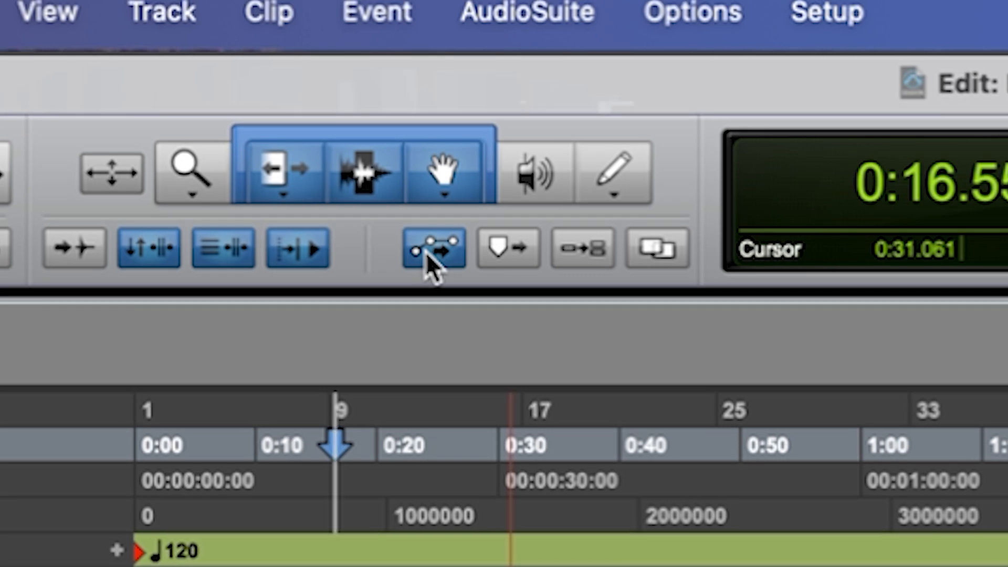
# Switch Automation Follows Edit off and back on, and add four volume breakpoints across about the first 27 seconds of ZOOM0017_Tr2.
pyautogui.click(433, 246)
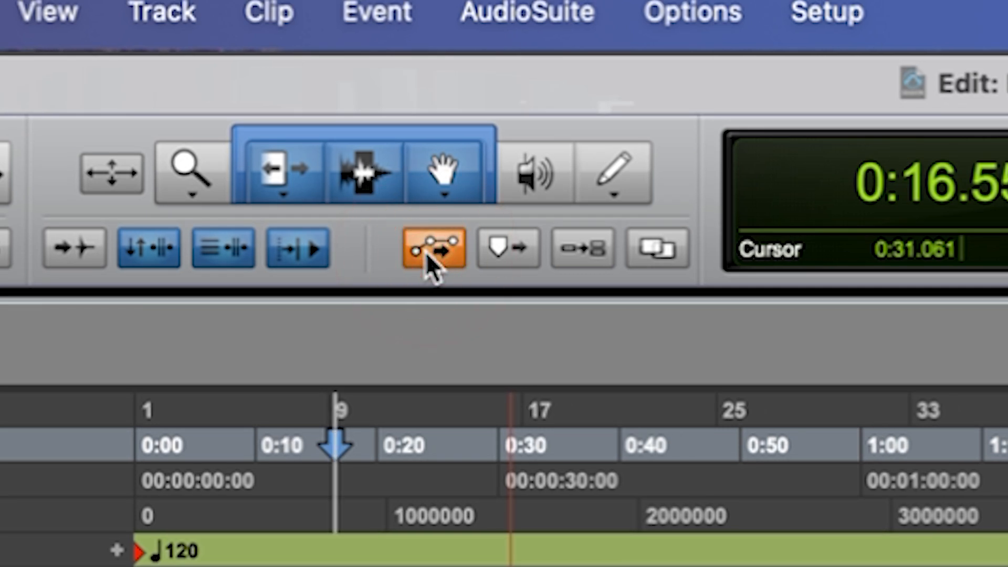
pyautogui.click(427, 253)
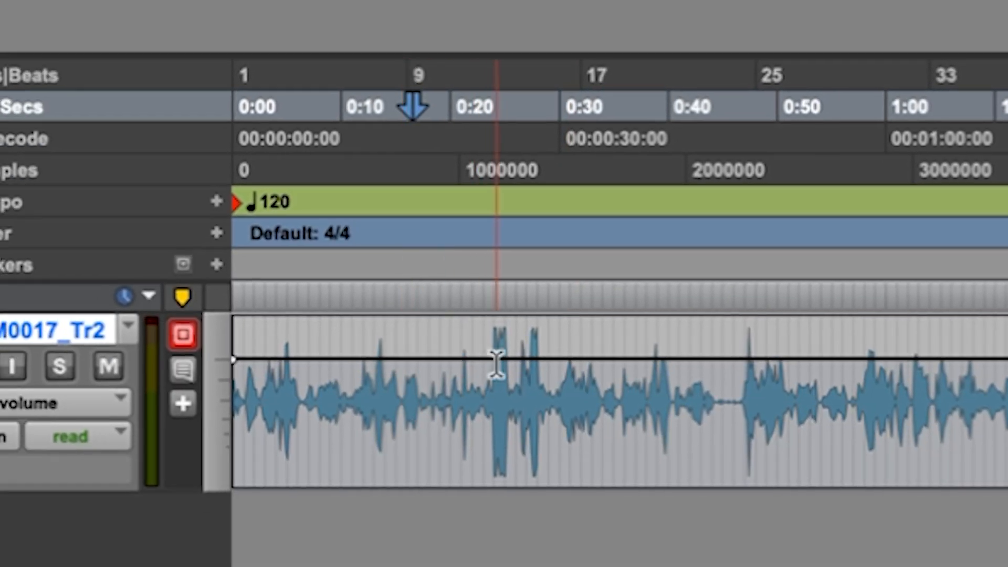
pyautogui.click(500, 370)
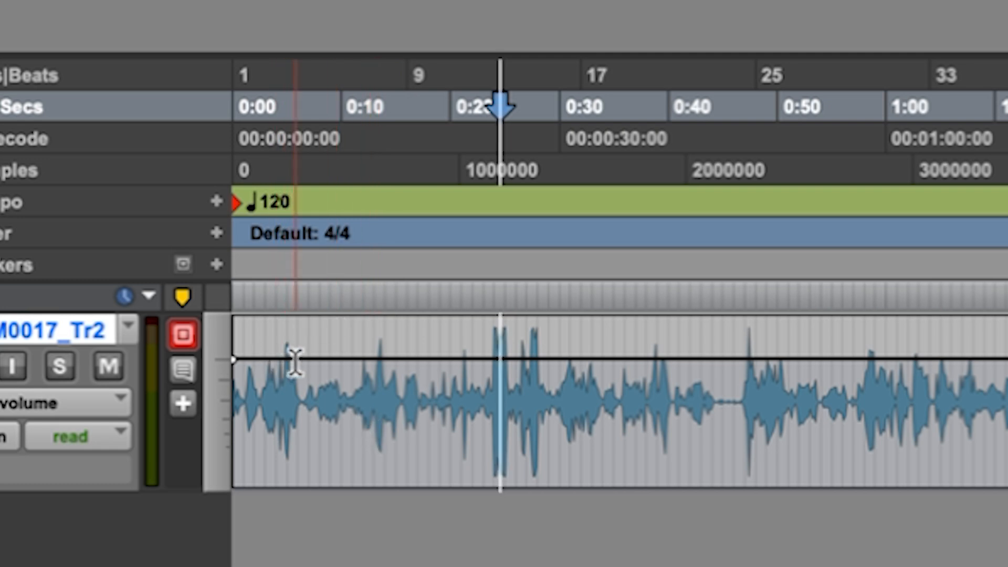
pyautogui.click(262, 356)
pyautogui.click(346, 347)
pyautogui.click(439, 362)
pyautogui.click(528, 368)
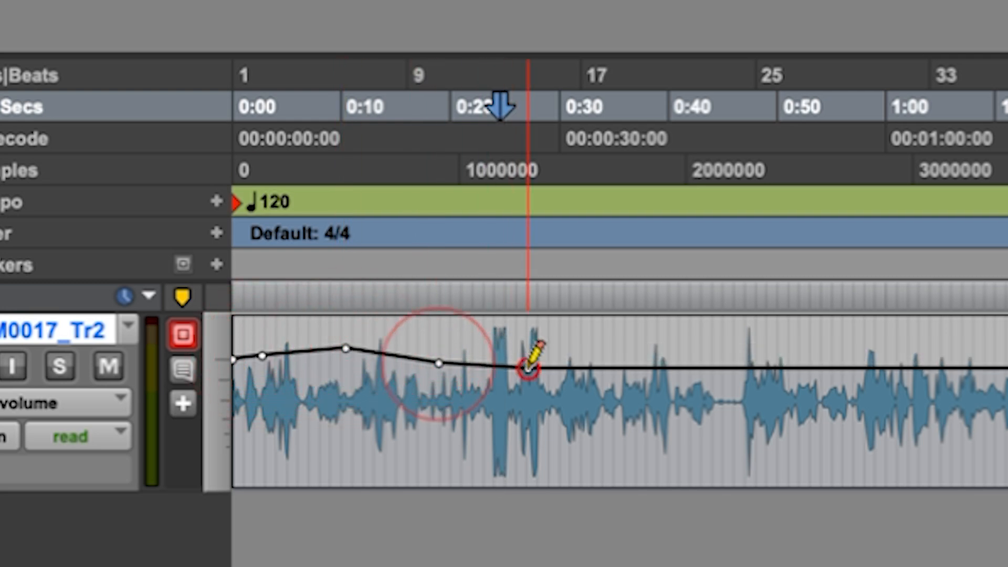
# Separate about the first 30 seconds of the clip, try moving it with its automation to about 0:46, and undo the move.
pyautogui.moveTo(557, 379); pyautogui.dragTo(231, 393)
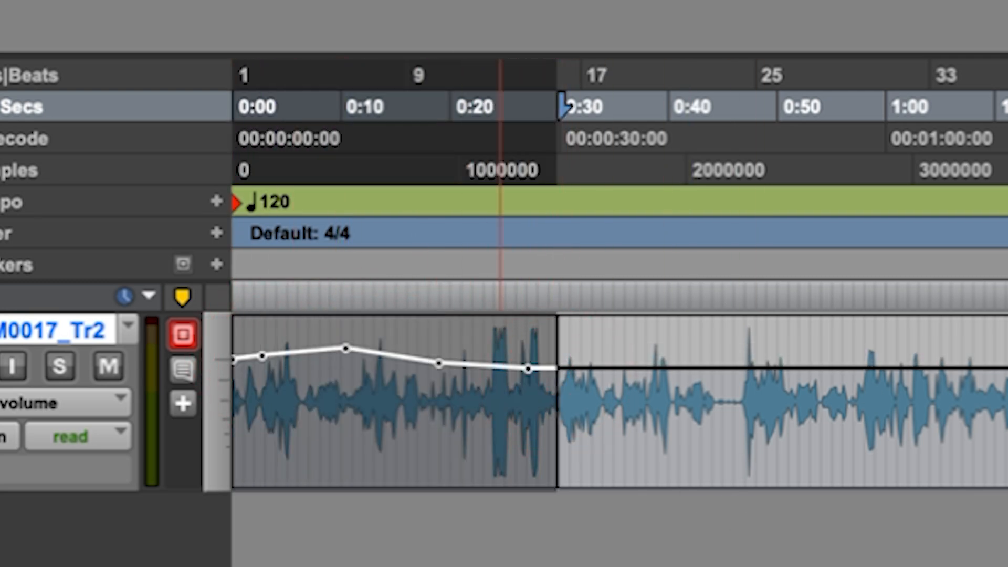
pyautogui.press('-')
pyautogui.moveTo(414, 452); pyautogui.dragTo(913, 472)
pyautogui.hotkey('ctrl', '-')
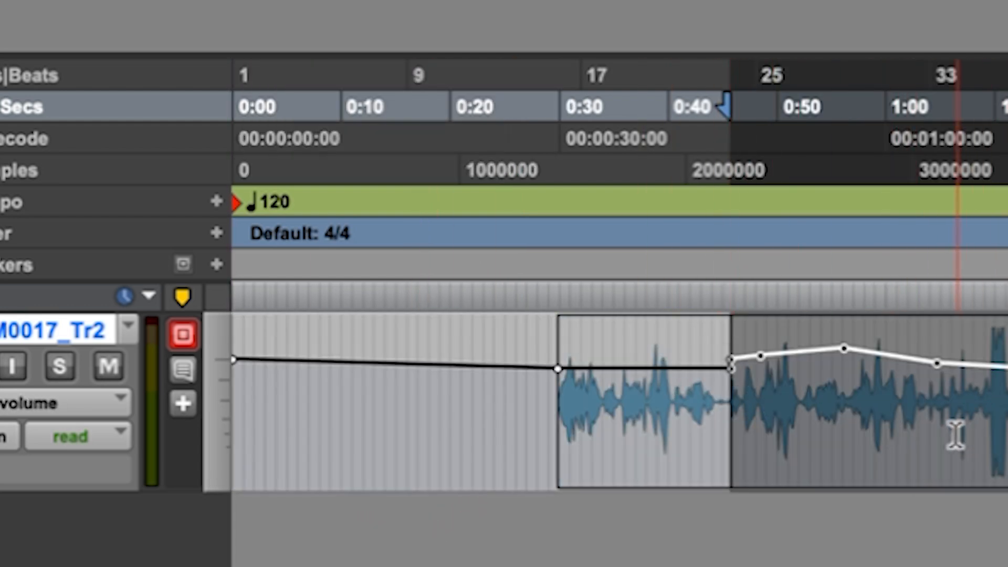
pyautogui.press('super+z')
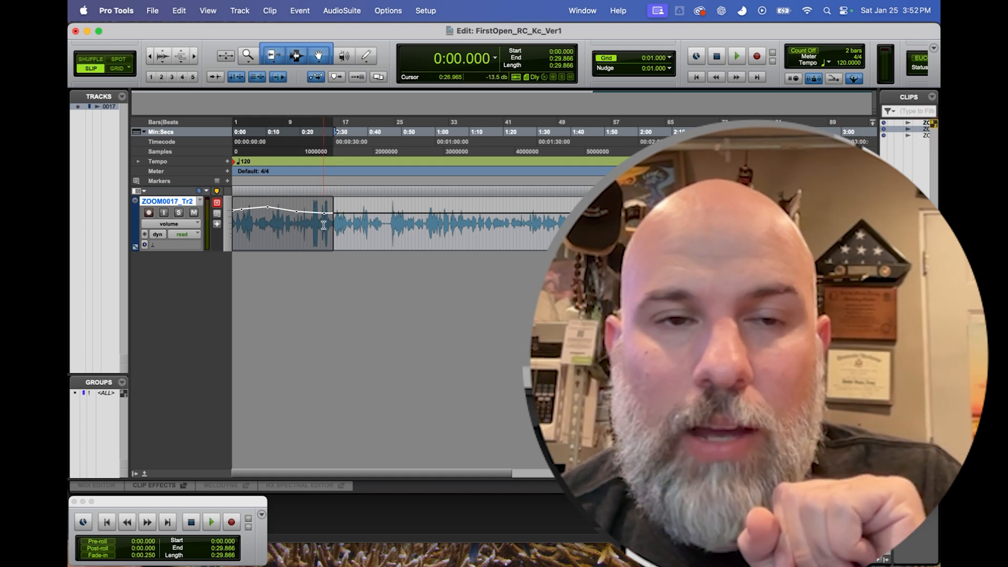
# Switch Automation Follows Edit off and back on, and turn on Markers Follow Edit.
pyautogui.click(316, 78)
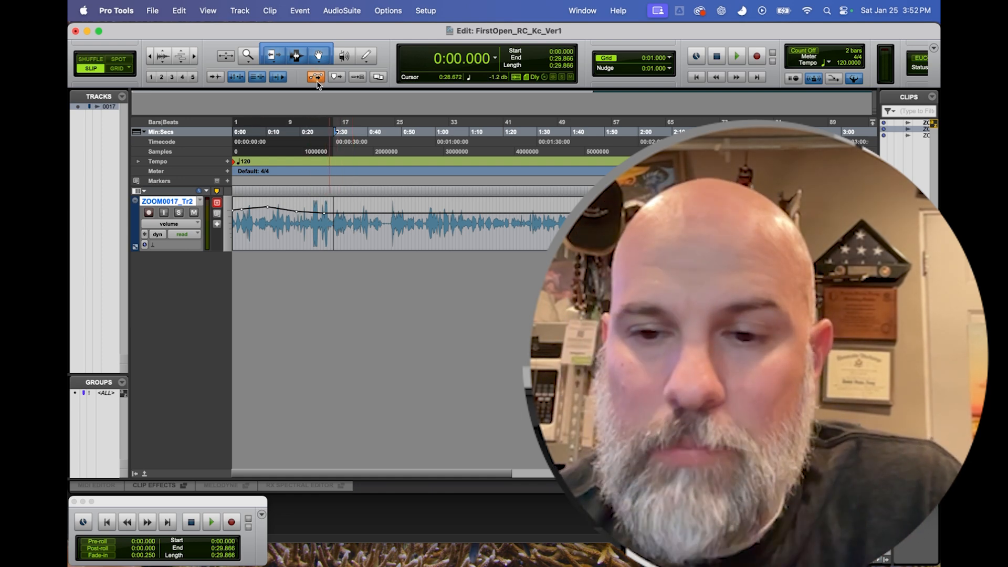
pyautogui.click(315, 77)
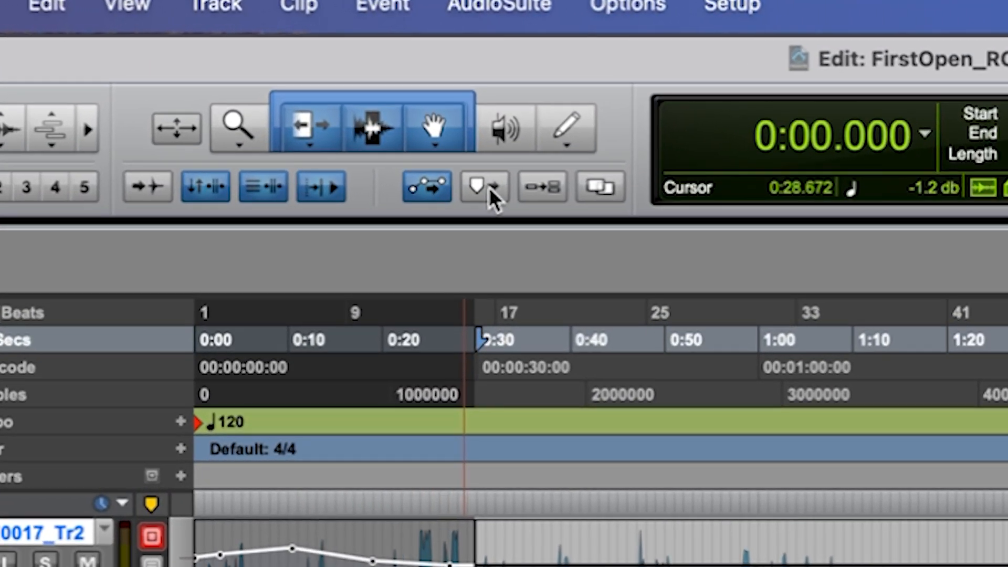
pyautogui.click(488, 187)
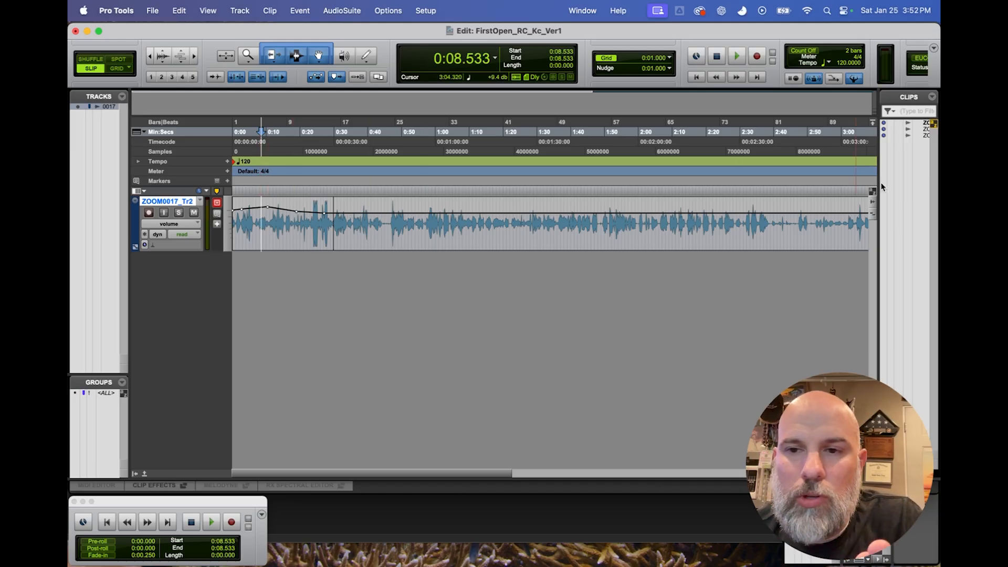
pyautogui.click(872, 191)
# Switch the ZOOM0017_Tr2 track view from volume to waveform and select its first clip.
pyautogui.click(265, 228)
pyautogui.press('-')
pyautogui.doubleClick(262, 212)
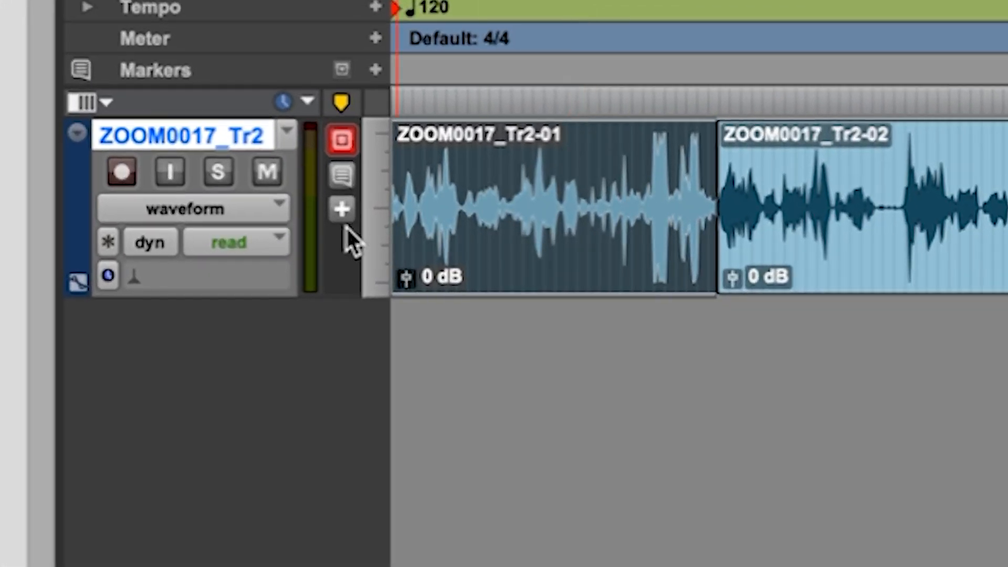
# Add a track marker named "Mistake on this SFX" to ZOOM0017_Tr2 and move it to about 0:13.
pyautogui.click(341, 209)
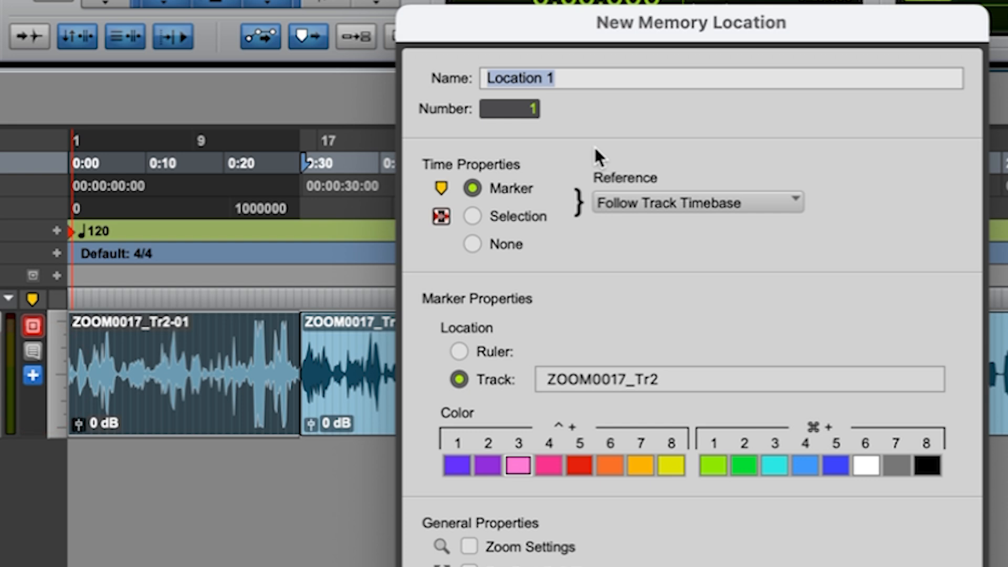
pyautogui.write('Mistake on this SFX')
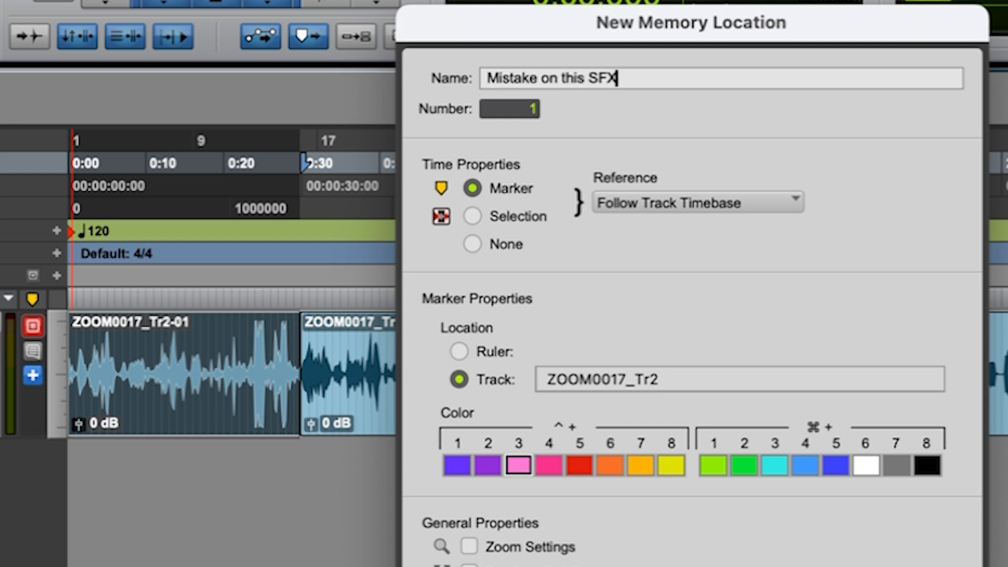
pyautogui.press('Return')
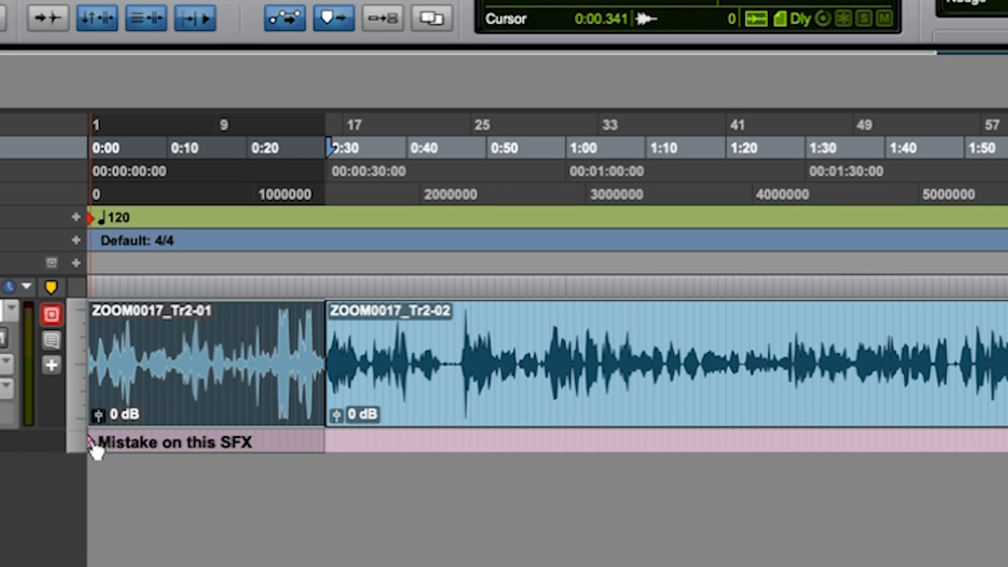
pyautogui.moveTo(73, 450); pyautogui.dragTo(179, 451)
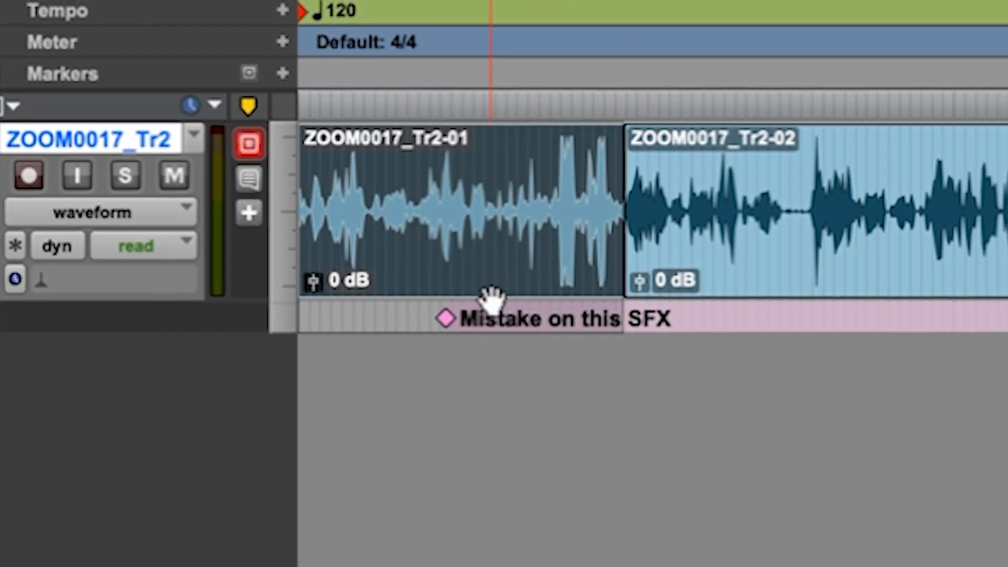
# Try moving the first clip to about 0:36 with its marker, and to about 0:47 with Markers Follow Edit off, undoing each move.
pyautogui.moveTo(580, 269); pyautogui.dragTo(970, 309)
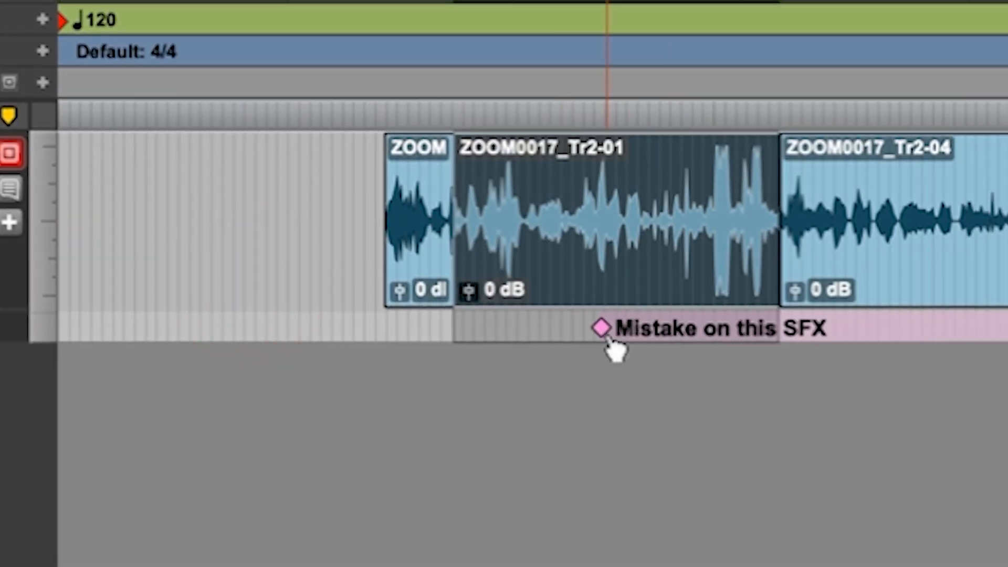
pyautogui.hotkey('ctrl', 'z')
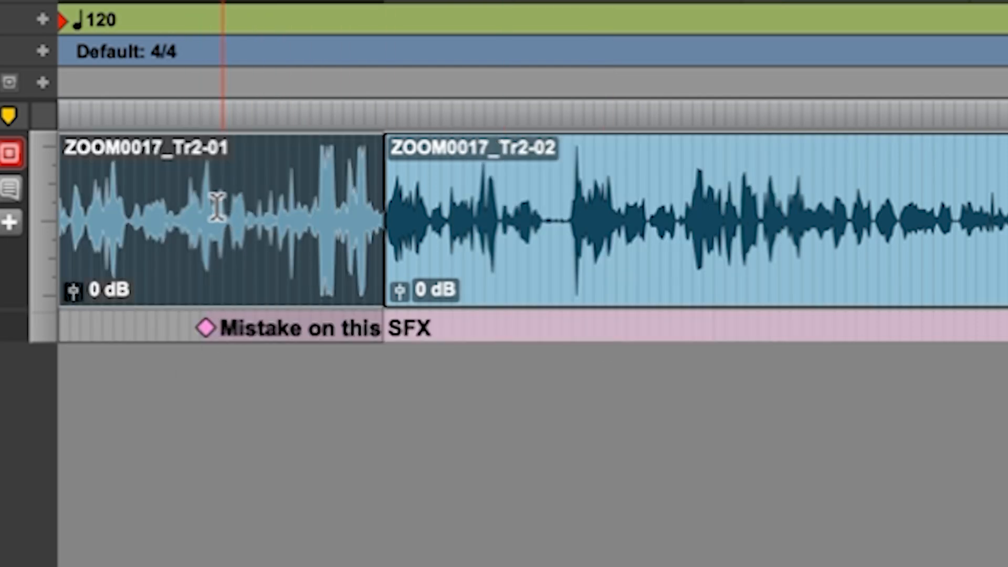
pyautogui.moveTo(297, 249)
pyautogui.mouseDown()
pyautogui.moveTo(356, 268)
pyautogui.moveTo(806, 283)
pyautogui.mouseUp()
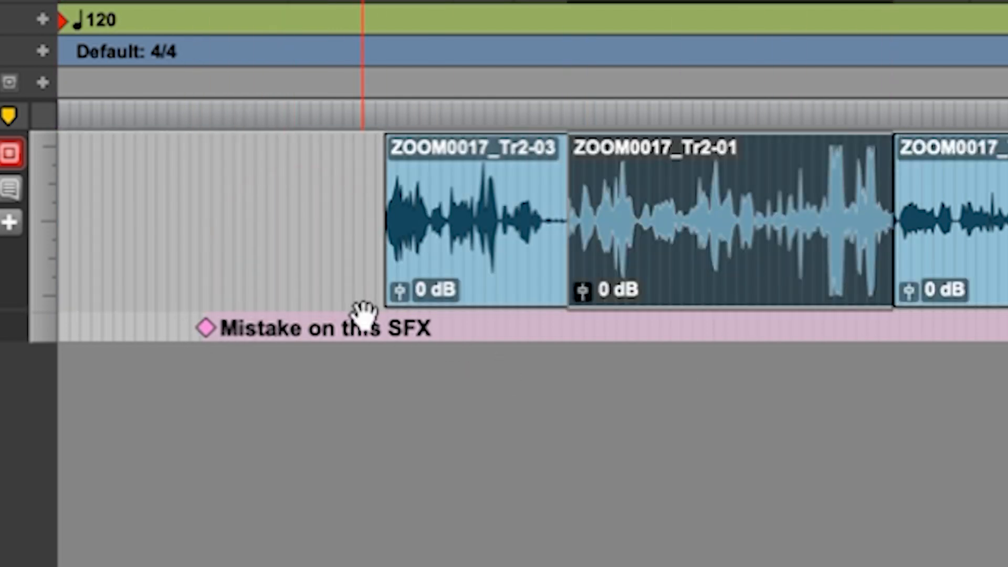
pyautogui.press('super+z')
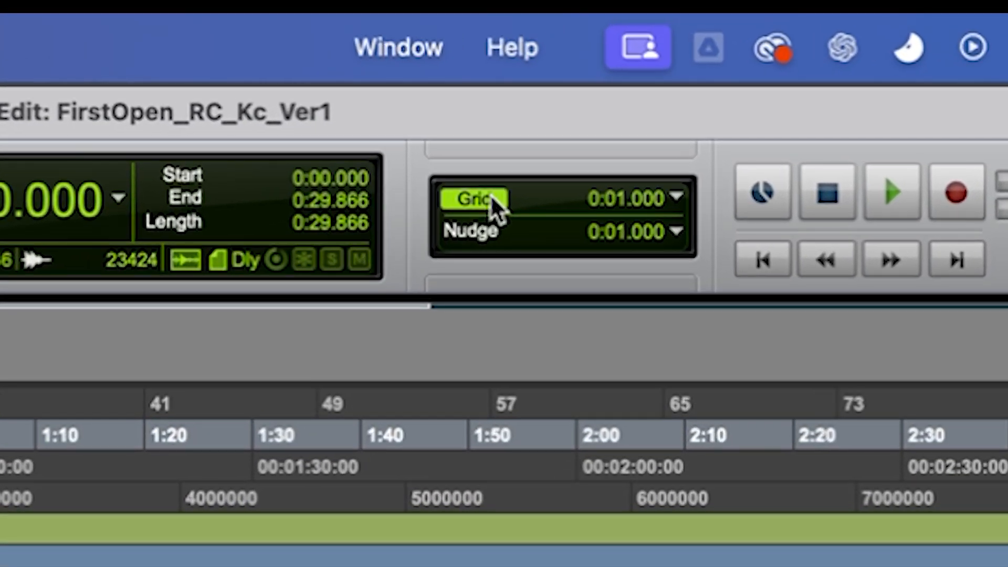
# Toggle the timeline's grid lines off and on, and leave them hidden.
pyautogui.click(491, 199)
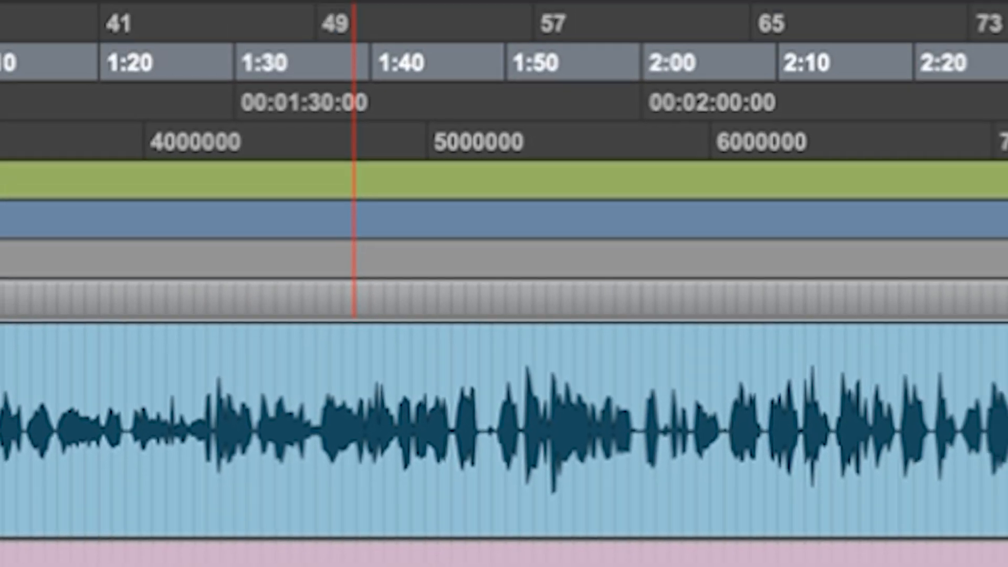
pyautogui.click(426, 92)
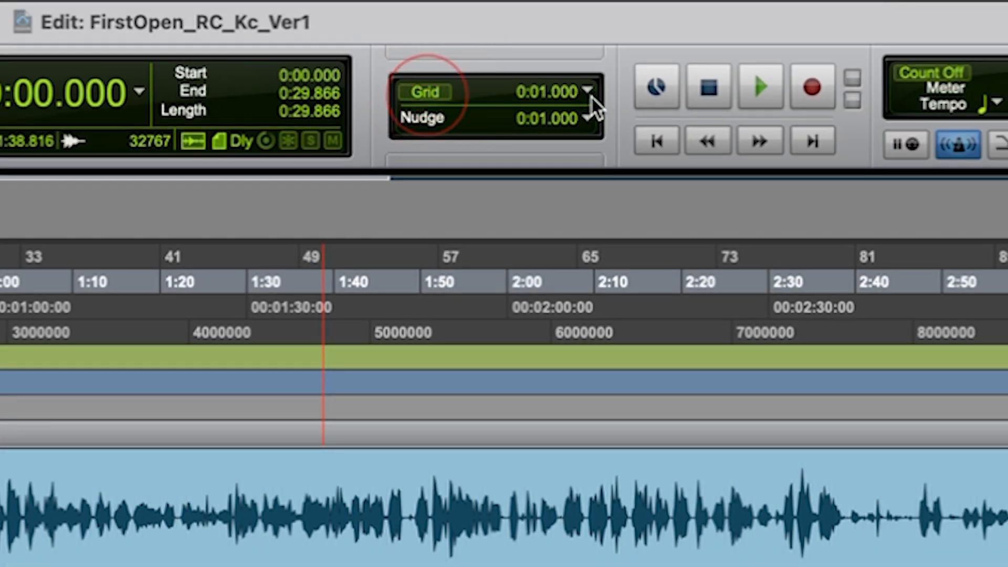
pyautogui.click(590, 93)
pyautogui.click(406, 76)
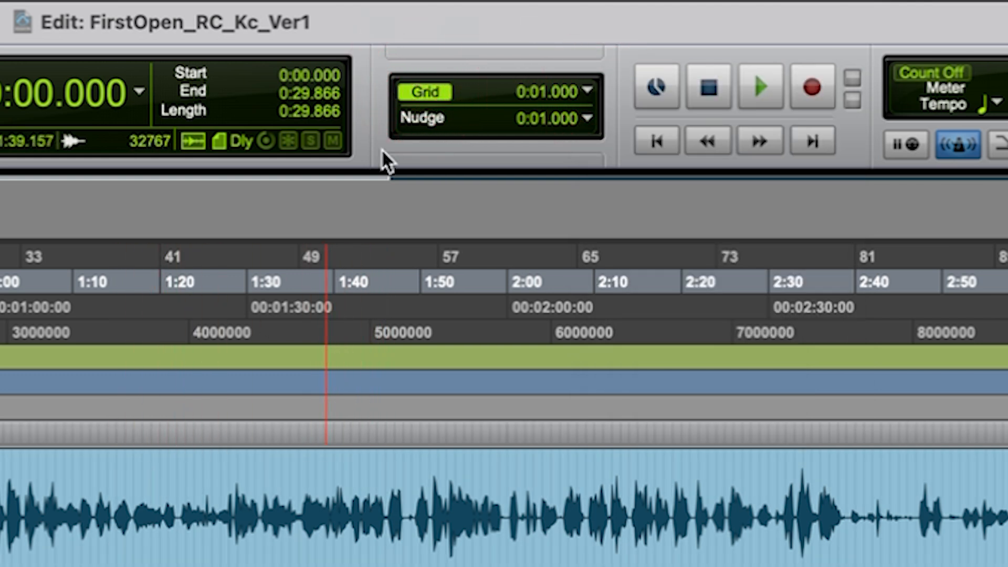
pyautogui.click(403, 95)
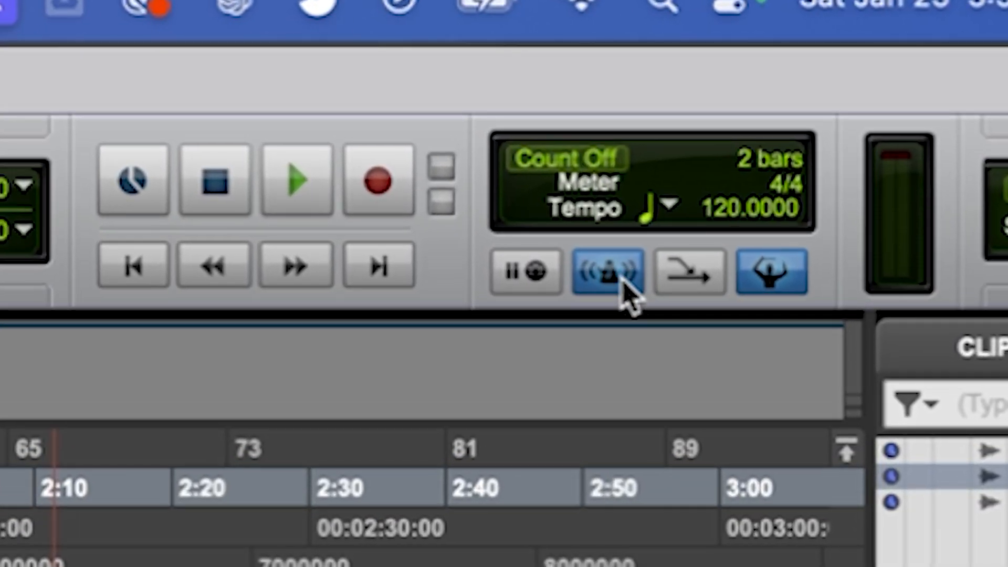
# Turn off the metronome and the tempo ruler conductor.
pyautogui.click(622, 283)
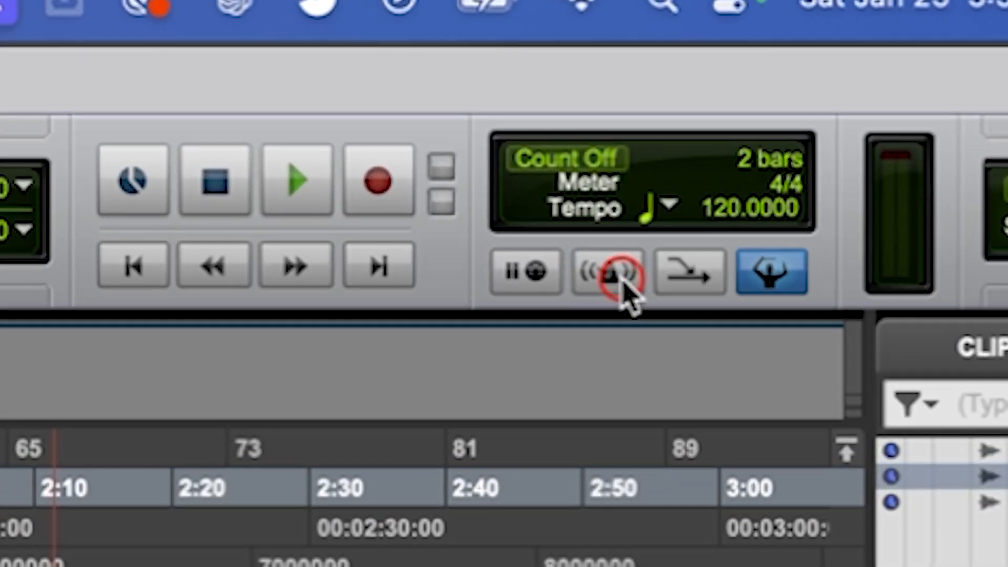
pyautogui.click(787, 283)
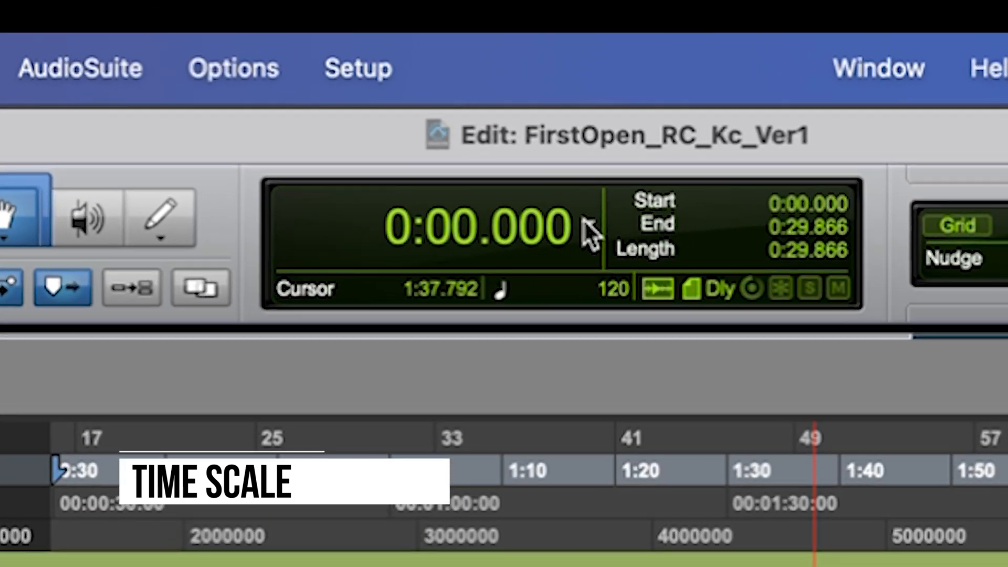
# Switch the main counter's time scale to Timecode, back to Min:Secs, and finally to Timecode.
pyautogui.click(561, 181)
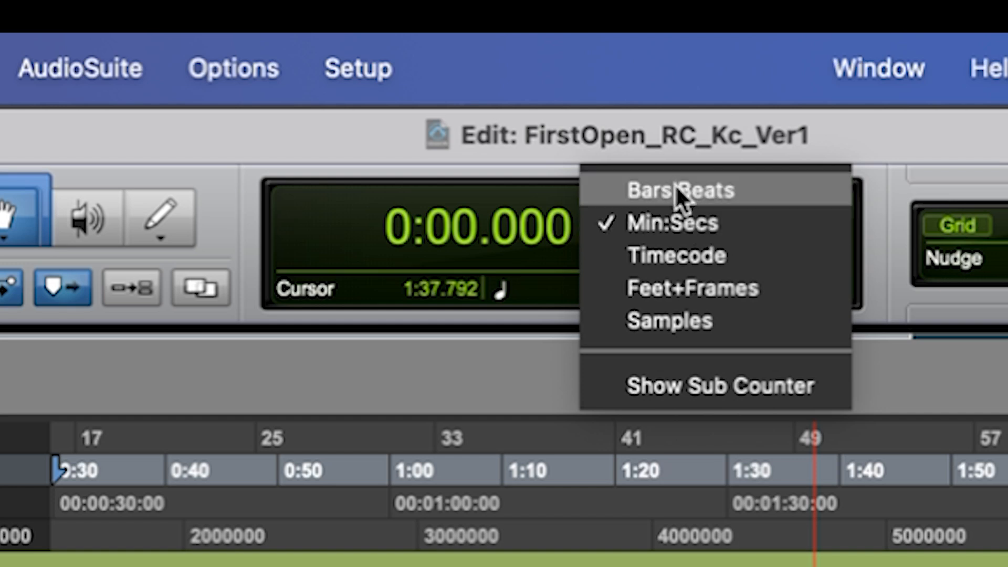
pyautogui.click(685, 246)
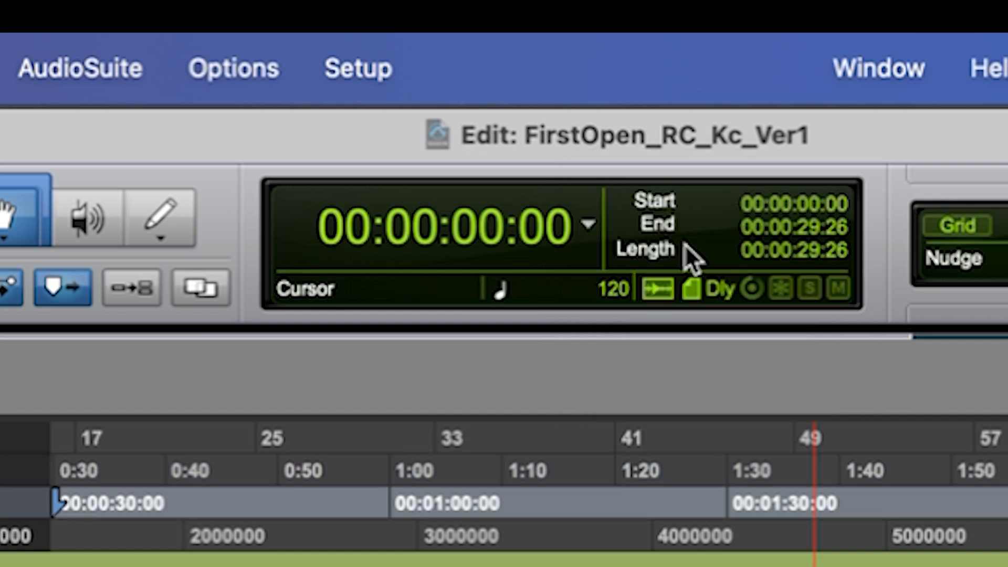
pyautogui.click(599, 236)
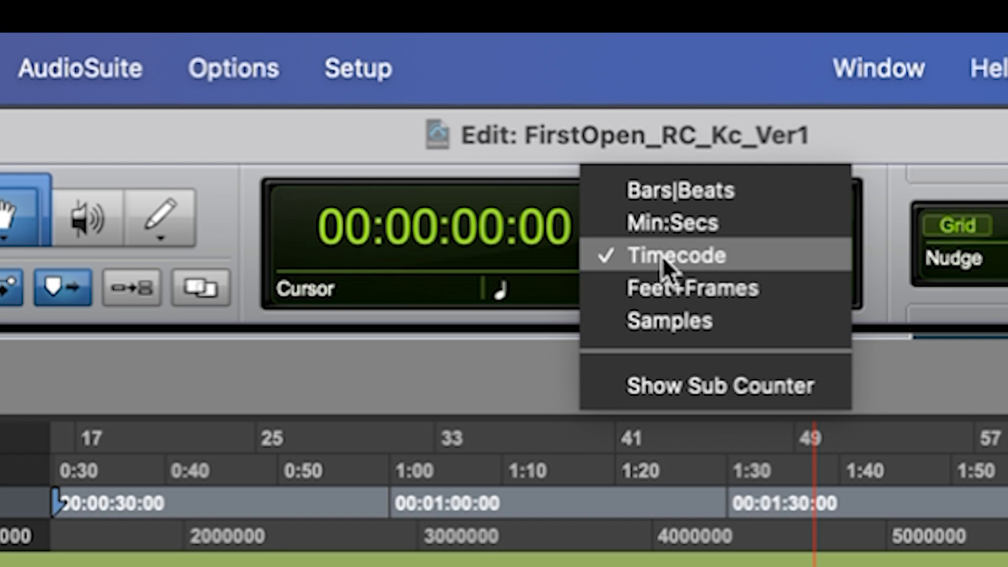
pyautogui.click(657, 226)
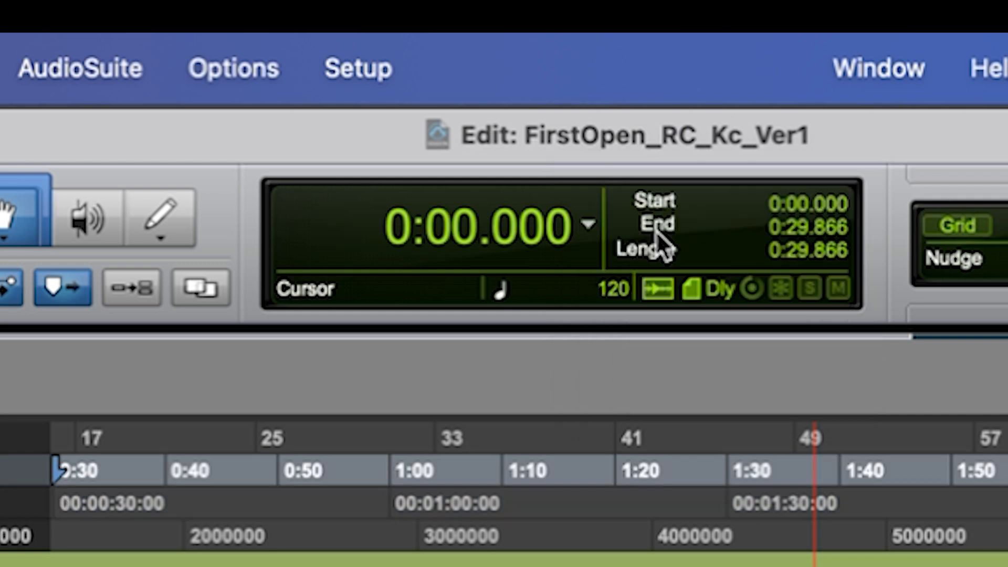
pyautogui.click(606, 248)
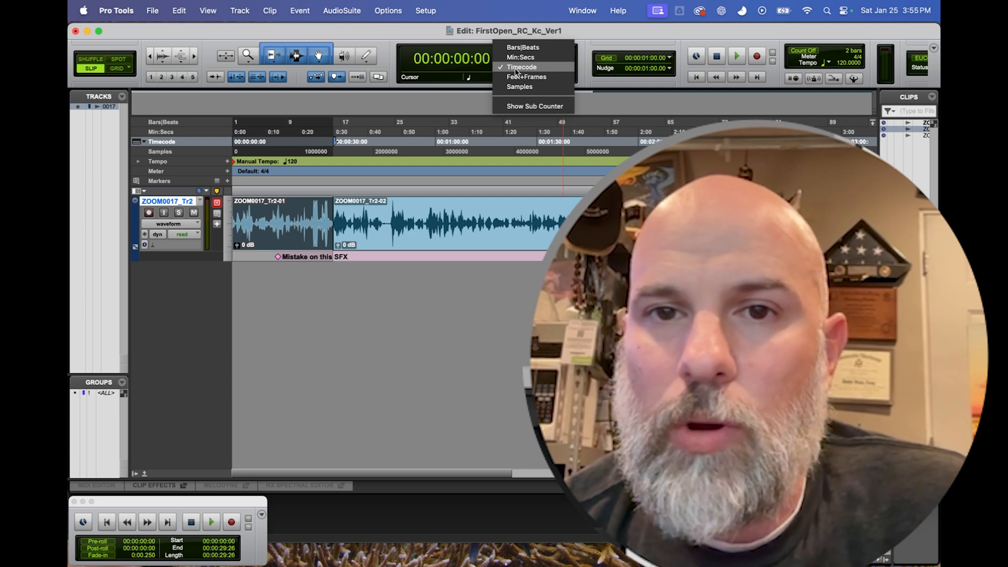
pyautogui.click(516, 68)
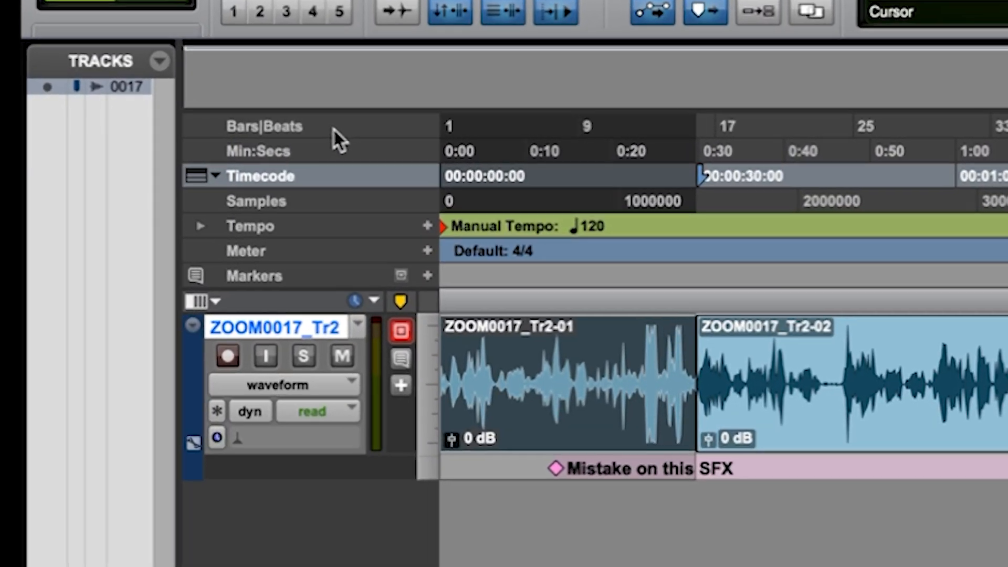
# Hide the Bars|Beats, Min:Secs, Samples, Tempo and Meter rulers, keeping only Timecode and Markers.
pyautogui.rightClick(253, 125)
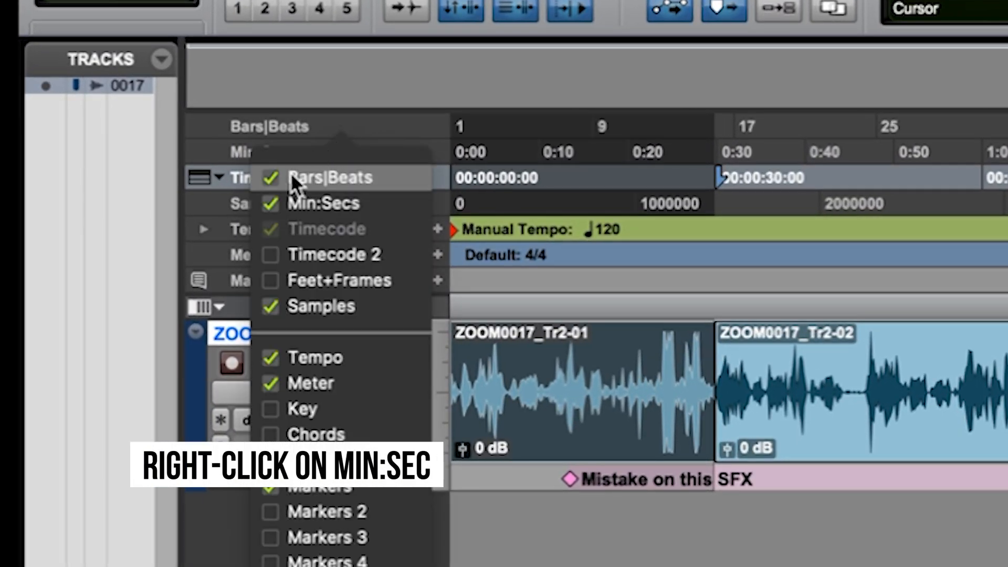
pyautogui.click(271, 178)
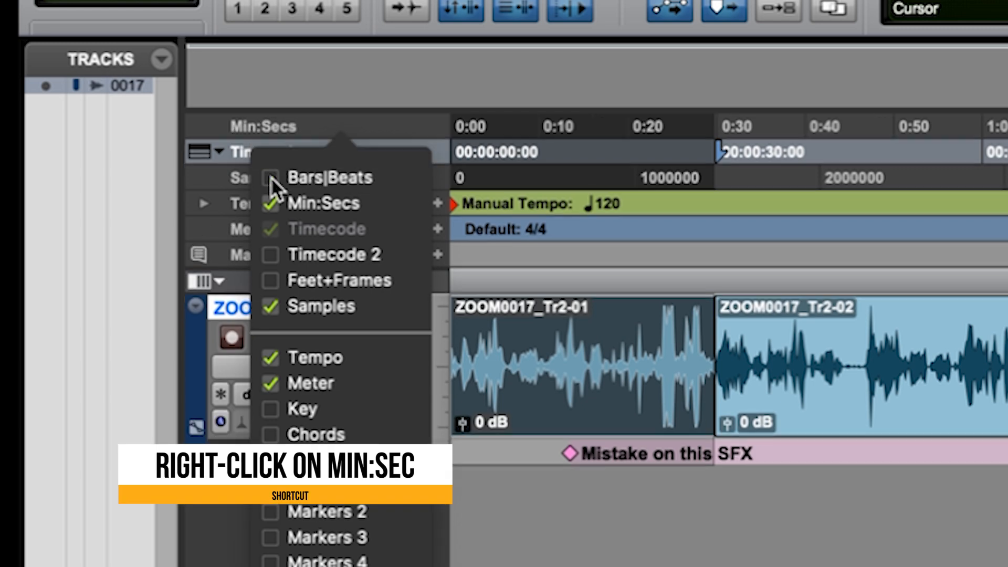
pyautogui.click(271, 204)
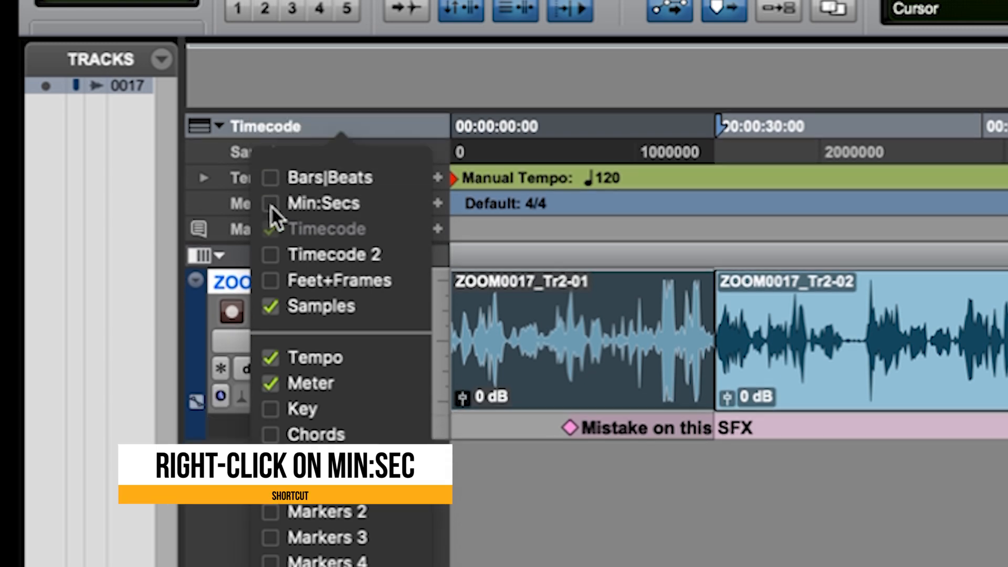
pyautogui.click(269, 313)
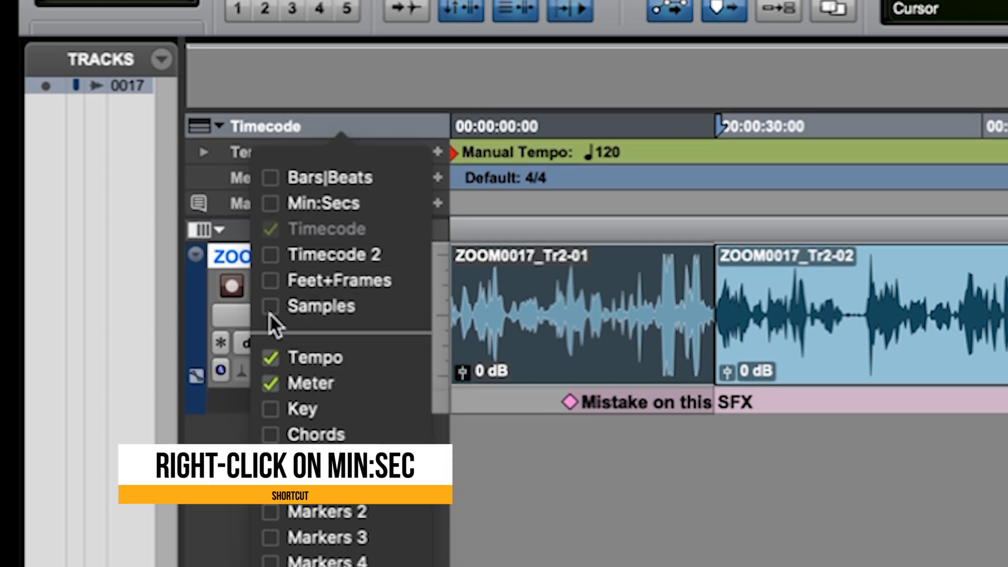
pyautogui.click(273, 354)
pyautogui.click(275, 376)
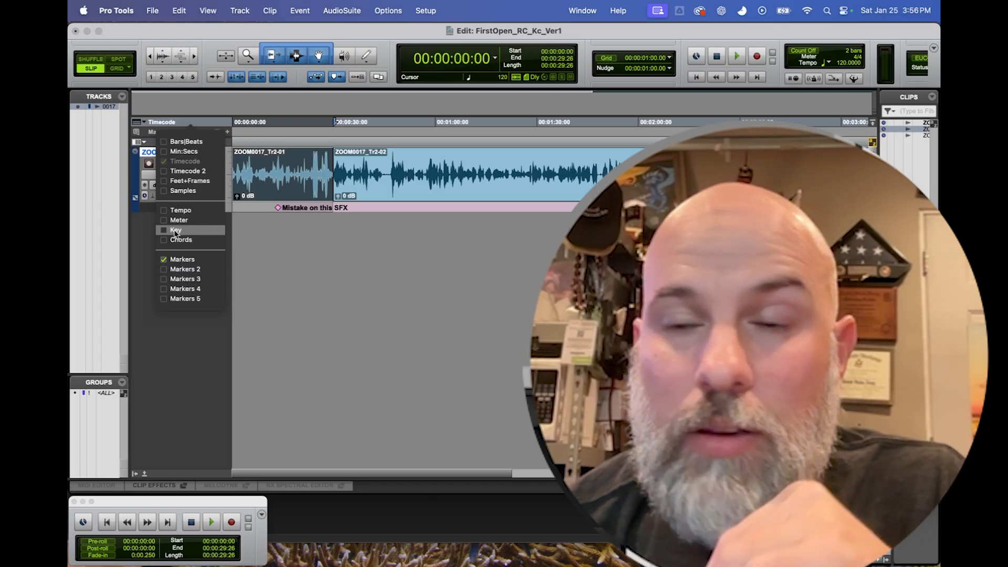
pyautogui.click(294, 241)
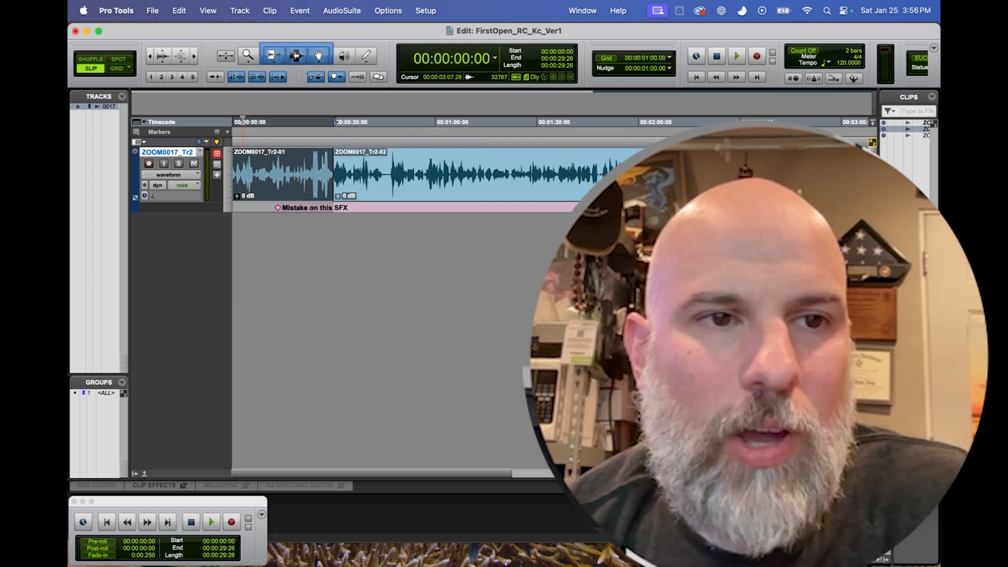
# Show the Markers 2 to Markers 5 rulers, and hide Markers 3, 4 and 5 again.
pyautogui.click(202, 123)
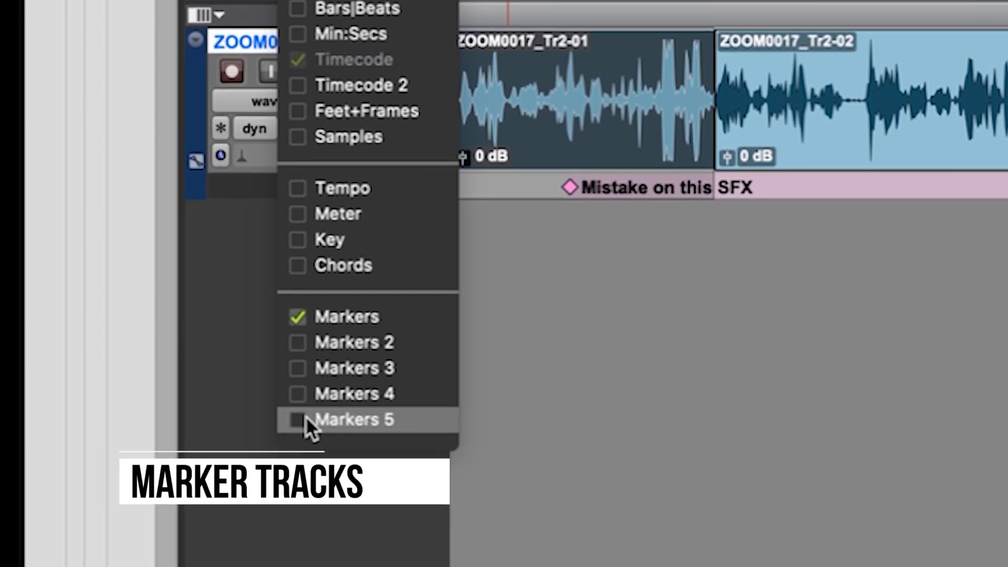
pyautogui.click(302, 345)
pyautogui.click(304, 367)
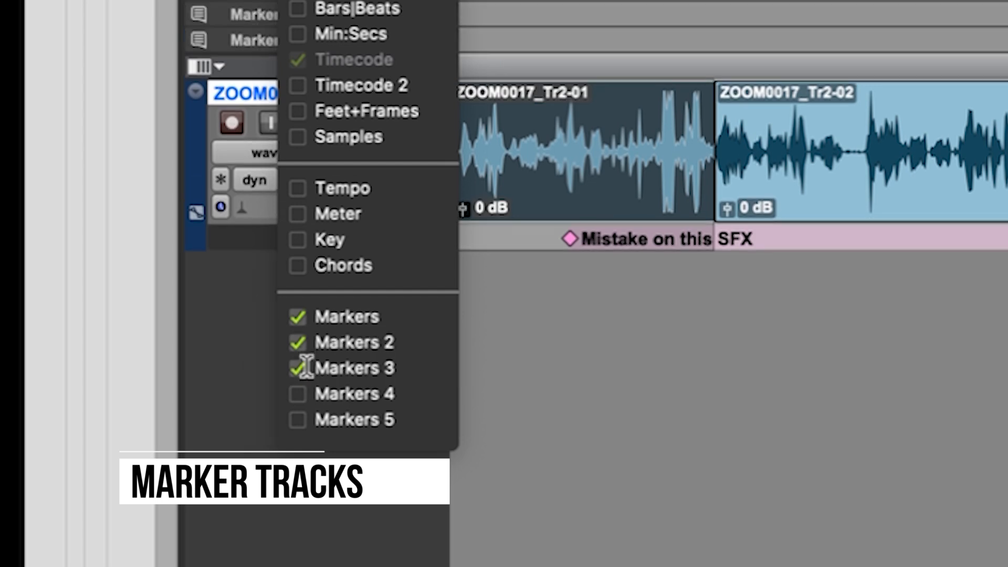
pyautogui.click(302, 394)
pyautogui.click(303, 419)
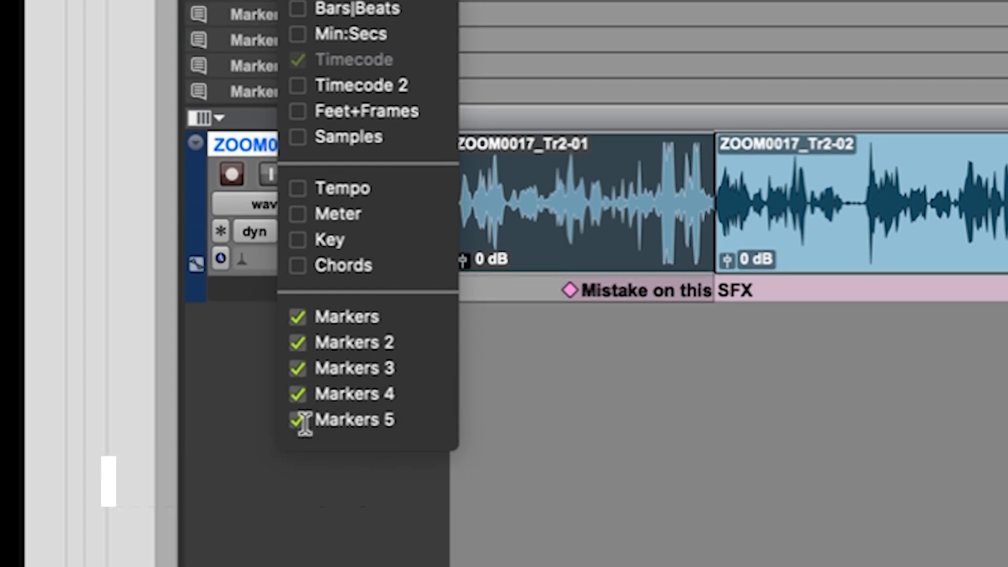
pyautogui.click(300, 419)
pyautogui.click(303, 394)
pyautogui.click(303, 368)
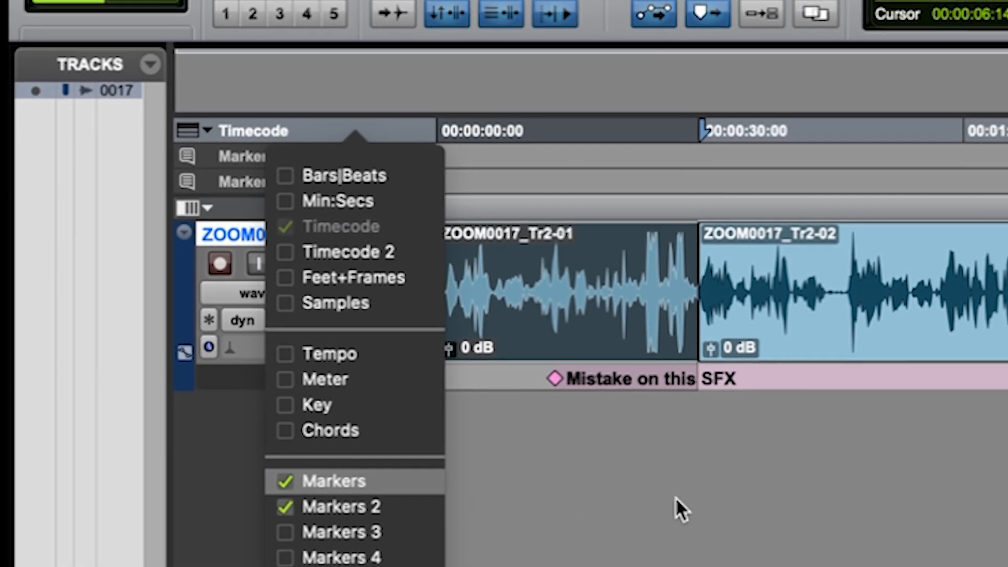
pyautogui.click(703, 385)
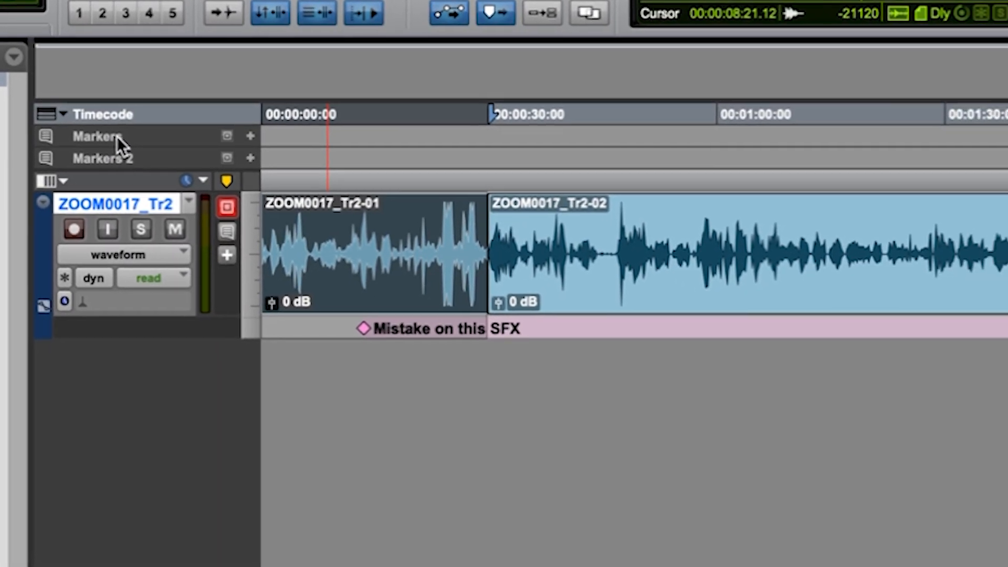
# Rename the Markers ruler as Audio Cue.
pyautogui.doubleClick(134, 141)
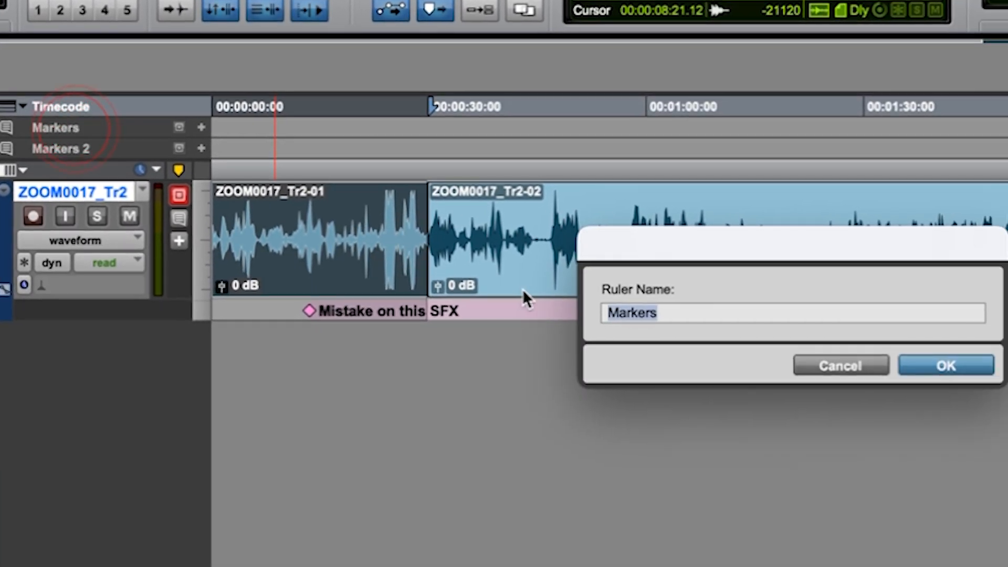
pyautogui.press('BackSpace')
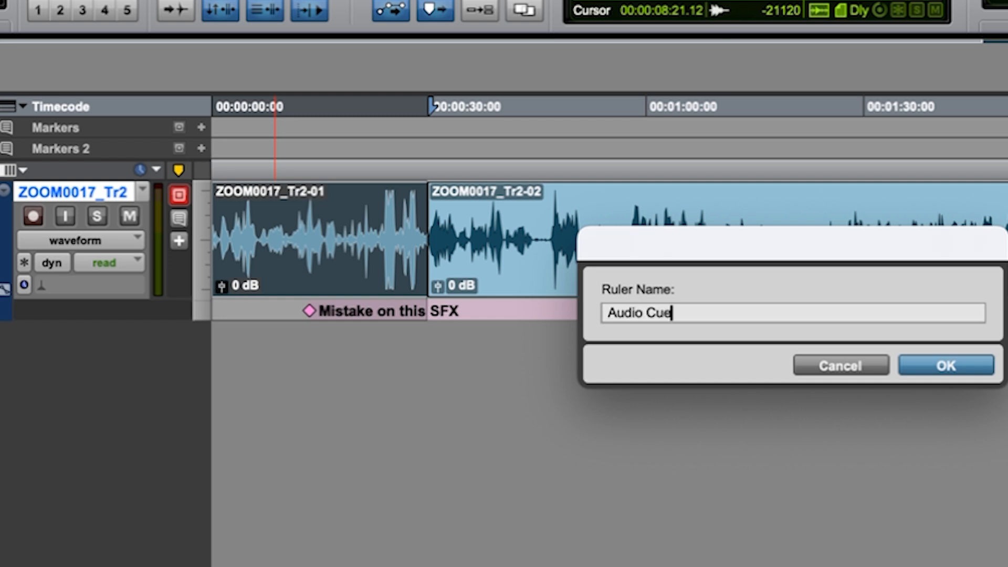
pyautogui.press('Return')
# Rename the Markers 2 ruler as ADR Marker.
pyautogui.doubleClick(74, 151)
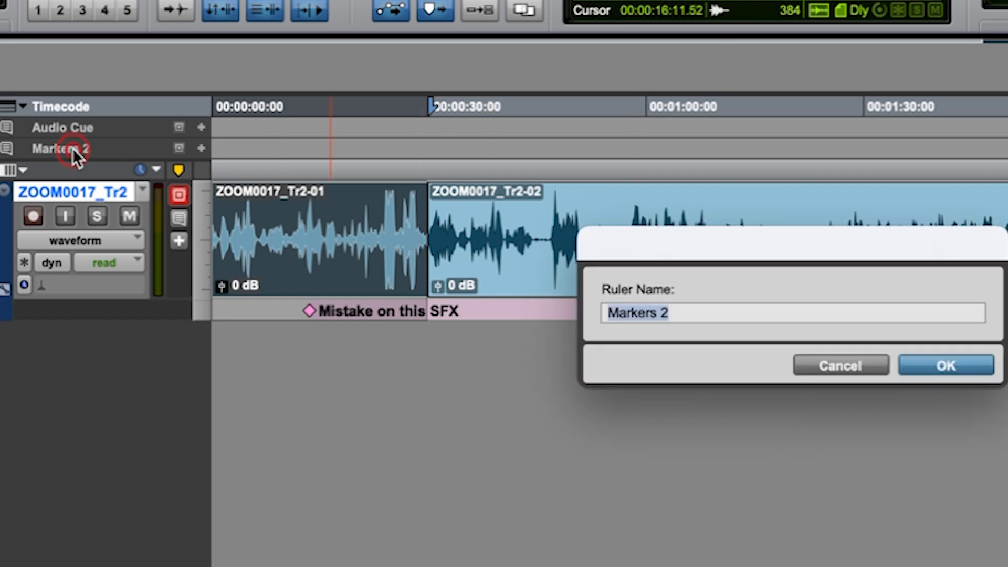
pyautogui.write('ADR M')
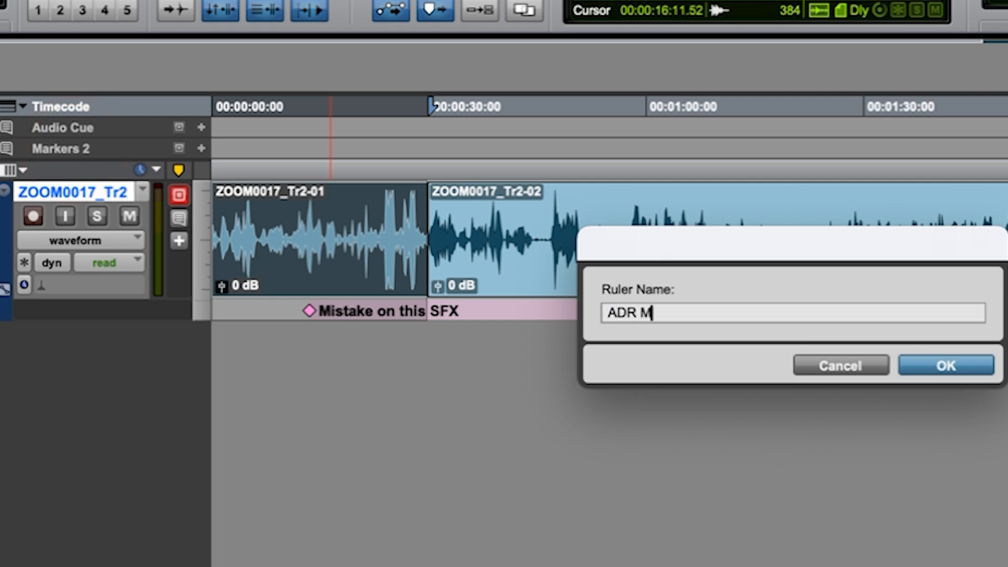
pyautogui.write('arker')
pyautogui.press('Return')
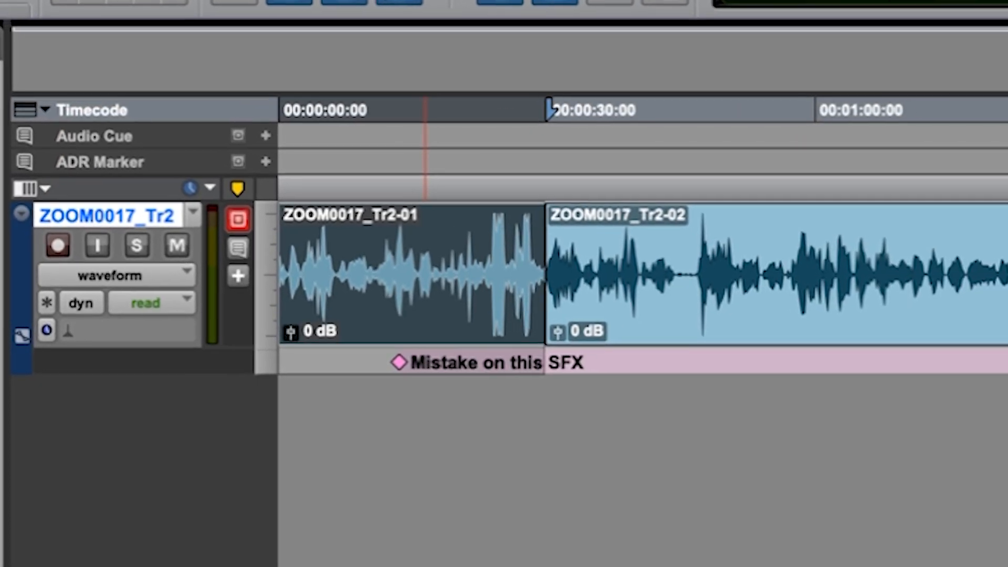
# Add a marker at 00:00:30:21 on the ADR Marker ruler for replacing the actor's line "More Energy", and move it slightly later.
pyautogui.click(550, 163)
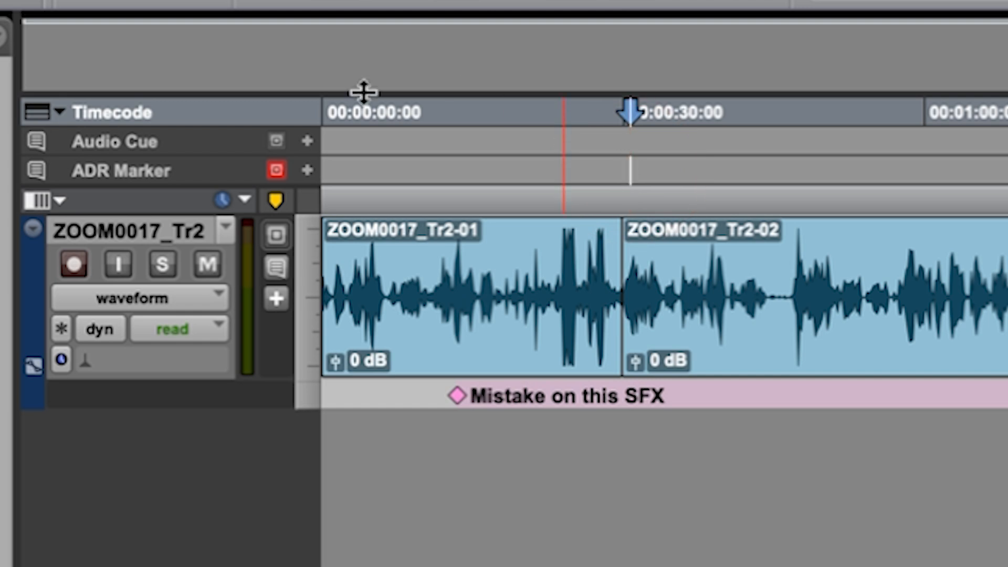
pyautogui.click(308, 173)
pyautogui.write('Replace Nick\'s Line "More')
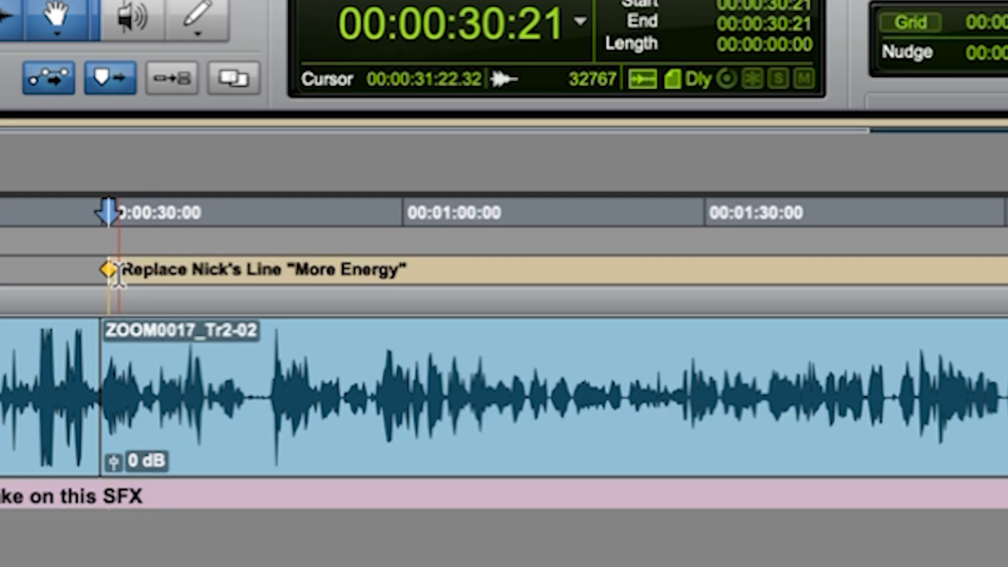
pyautogui.moveTo(108, 267); pyautogui.dragTo(138, 269)
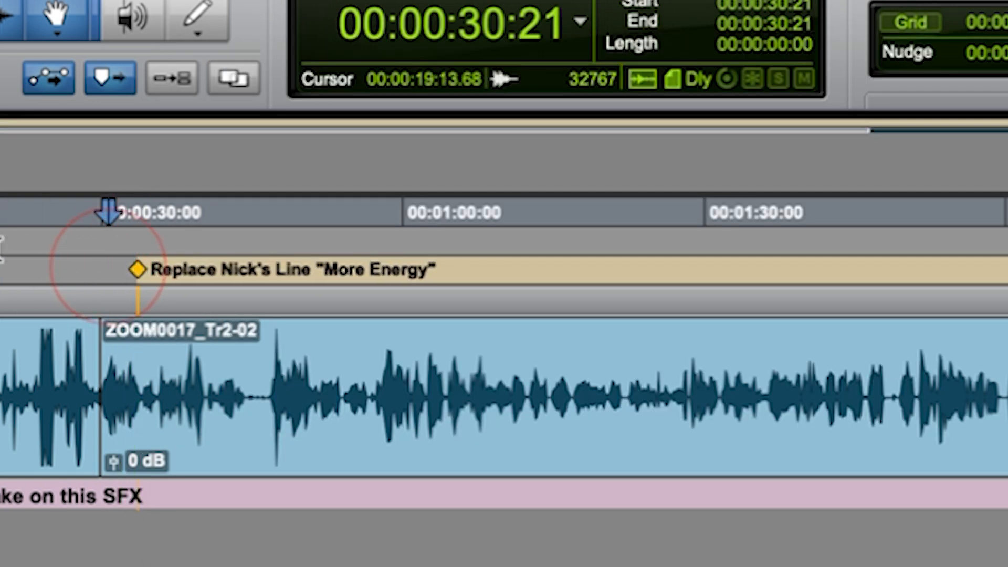
# Add a marker named Scene 101 on the Audio Cue ruler near the start of the first clip.
pyautogui.click(191, 252)
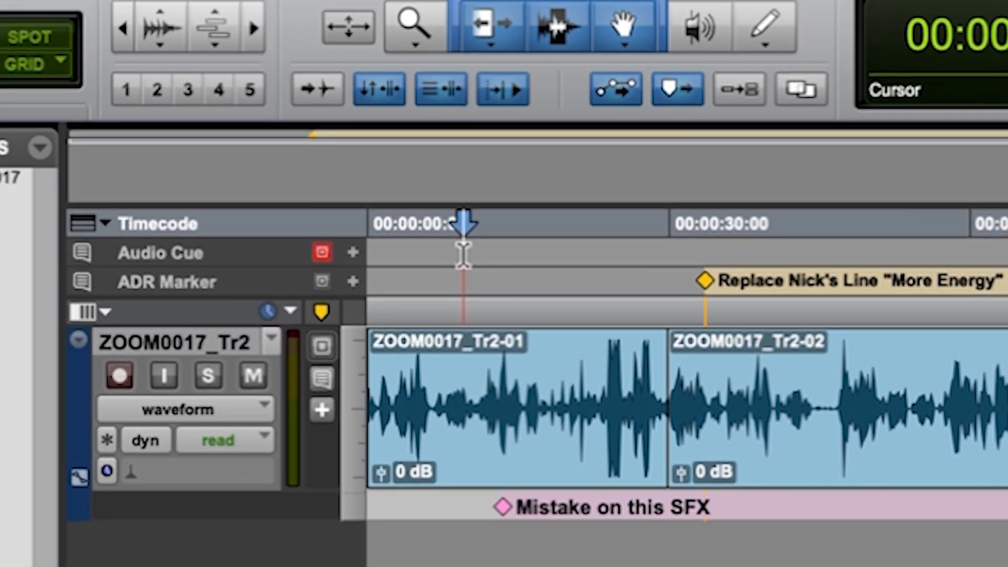
pyautogui.click(357, 254)
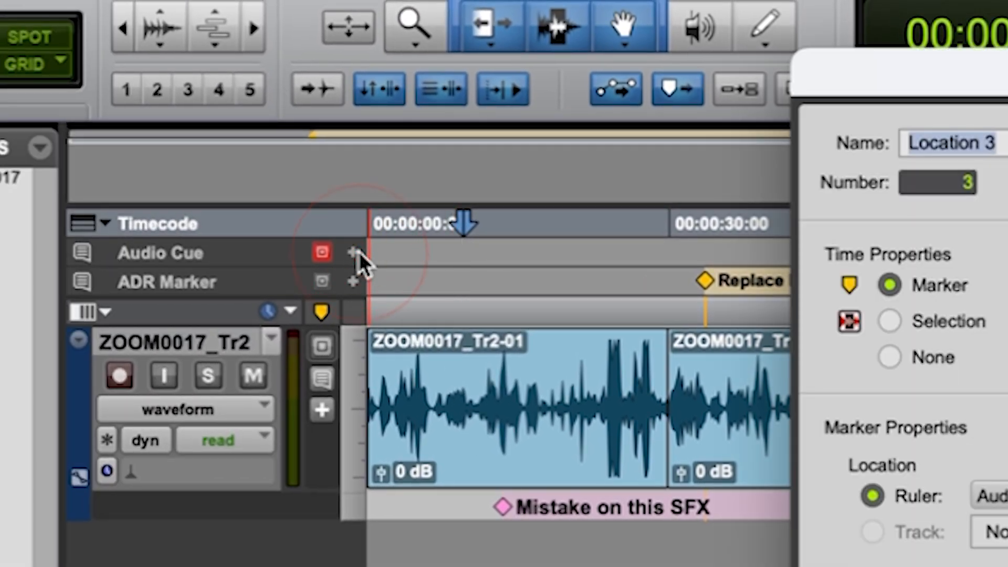
pyautogui.write('10cene 101')
pyautogui.press('Return')
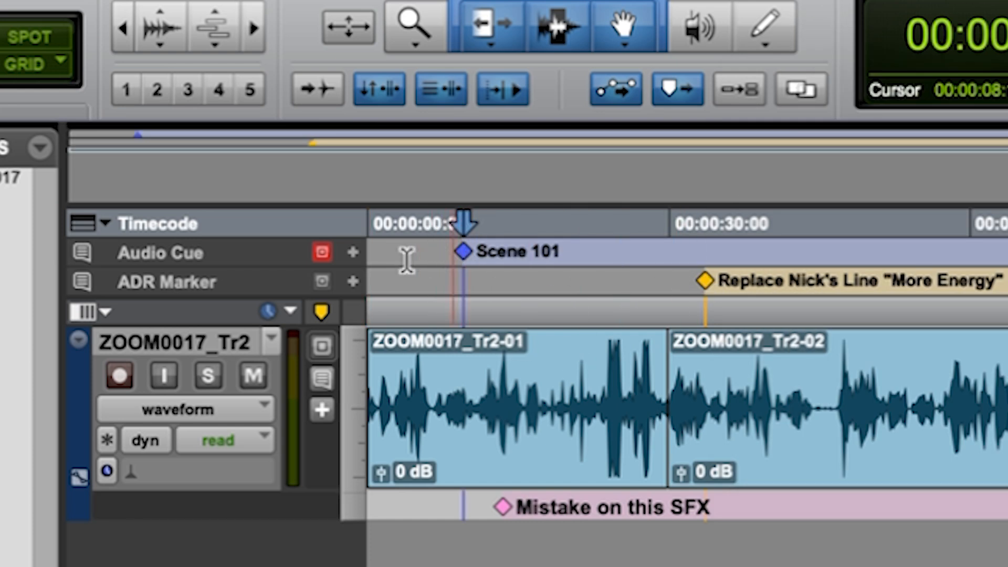
# Show the Markers 3 ruler and rename it as Fix this.
pyautogui.click(93, 224)
pyautogui.click(158, 566)
pyautogui.click(593, 339)
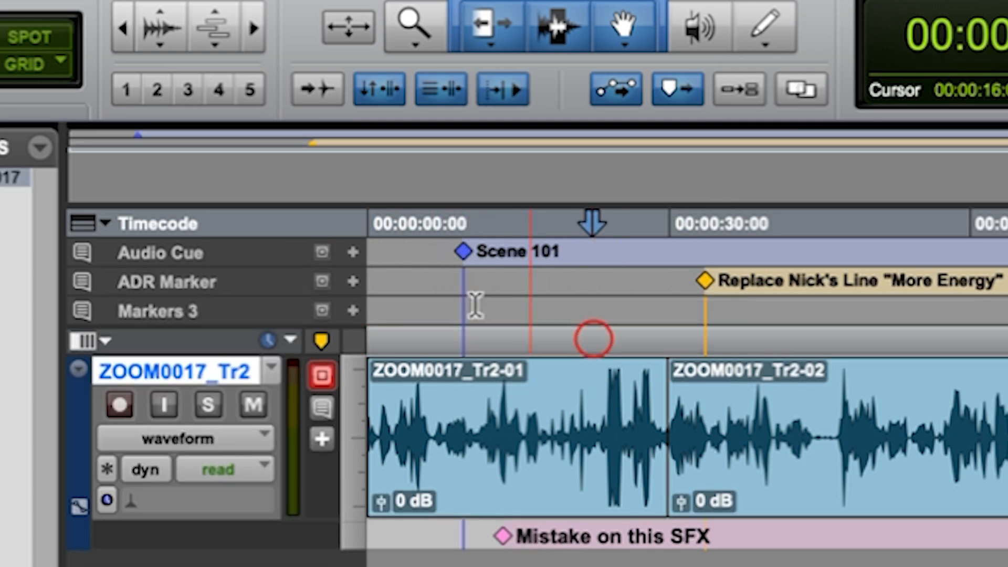
pyautogui.doubleClick(176, 312)
pyautogui.write('Fix this')
pyautogui.press('Return')
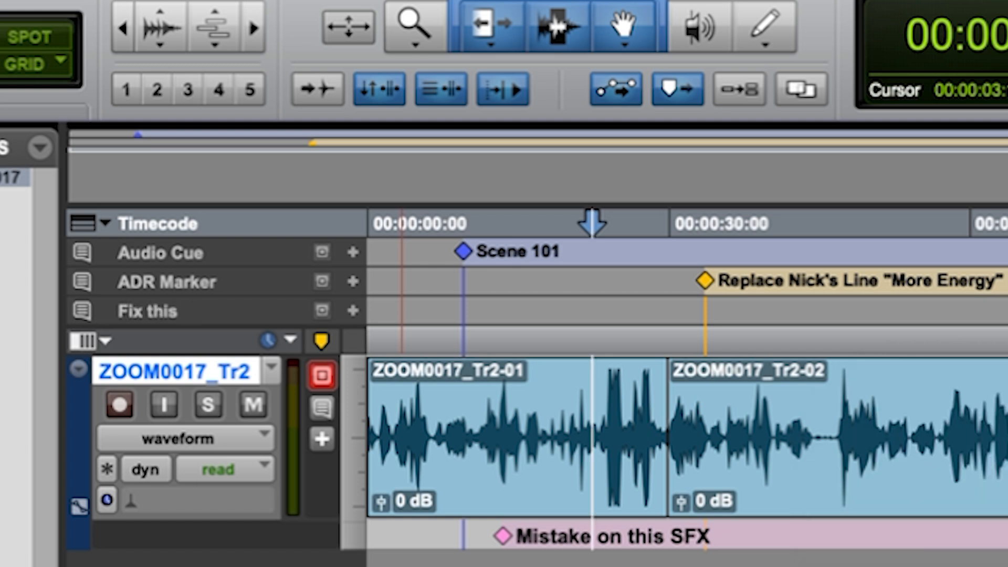
# Add a marker named Remove Pop at 00:01:22:07 on the Fix this ruler and move it later on the timeline.
pyautogui.click(353, 311)
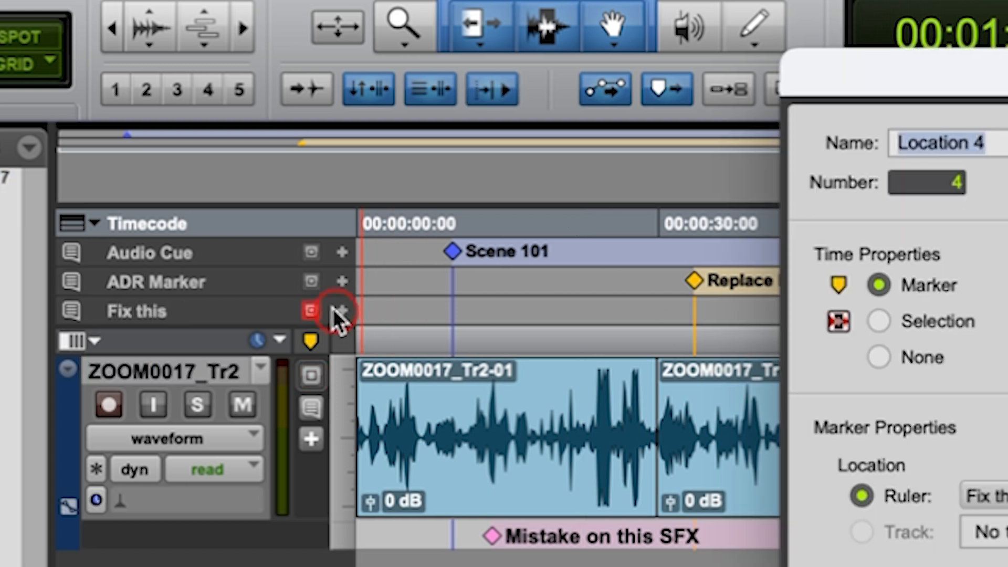
pyautogui.write('Remove')
pyautogui.write('Pop')
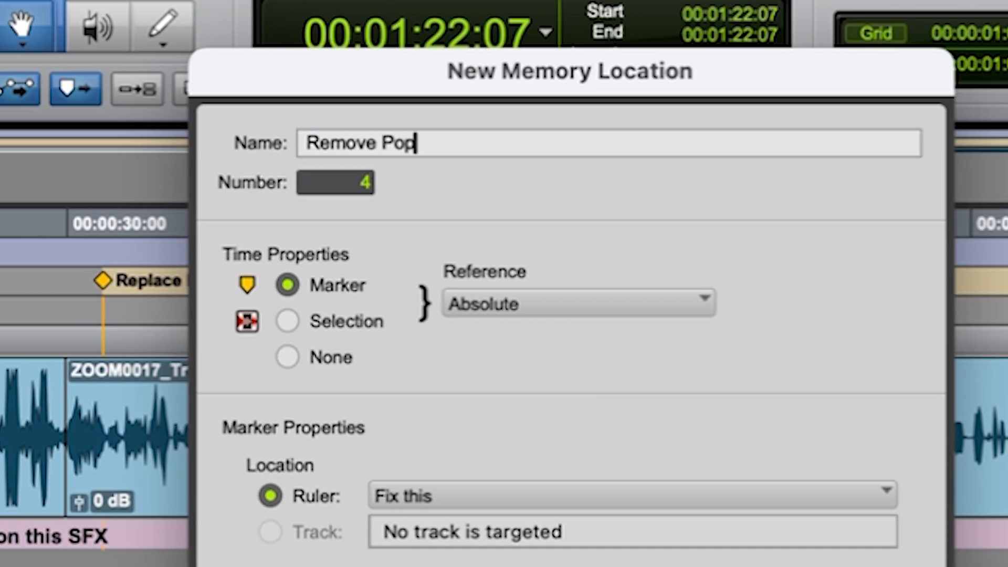
pyautogui.press('Return')
pyautogui.moveTo(595, 315); pyautogui.dragTo(670, 321)
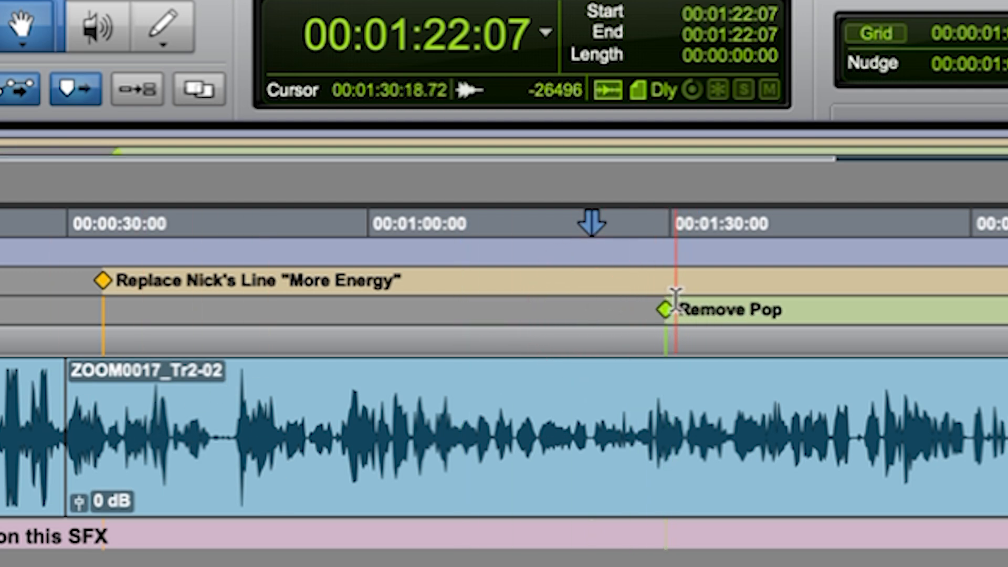
# Select the Remove Pop marker on the Fix this ruler and delete it.
pyautogui.moveTo(649, 302); pyautogui.dragTo(689, 310)
pyautogui.press('BackSpace')
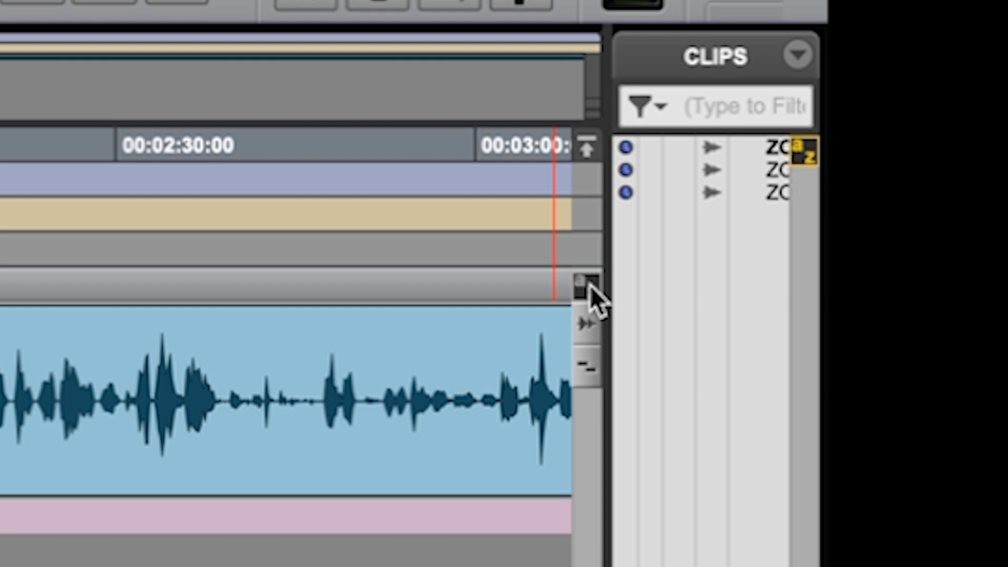
# Switch keyboard focus between the Edit window and the Clips list, widening that list, and leave the focus on the Edit window.
pyautogui.click(586, 286)
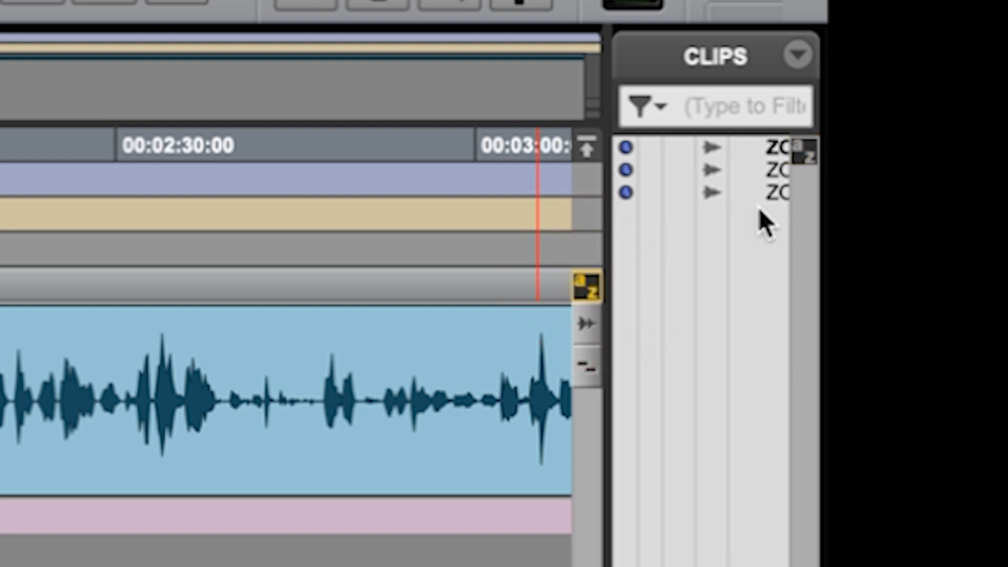
pyautogui.click(798, 154)
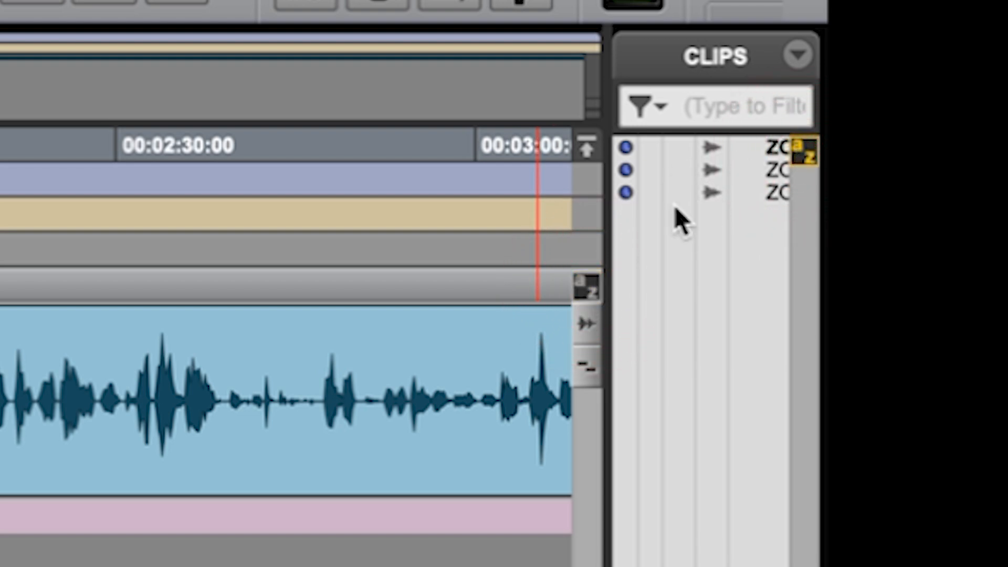
pyautogui.moveTo(603, 225); pyautogui.dragTo(490, 225)
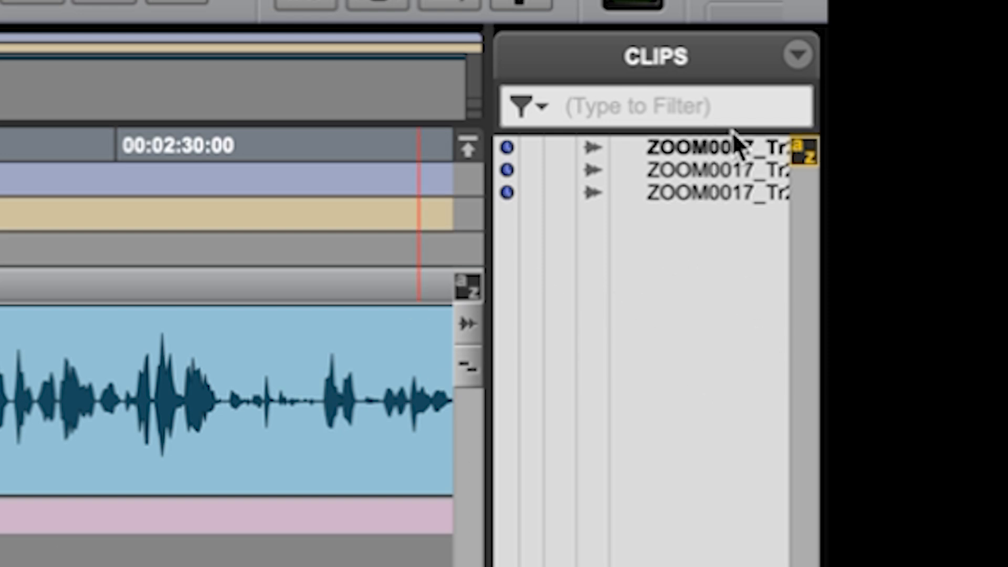
pyautogui.click(717, 150)
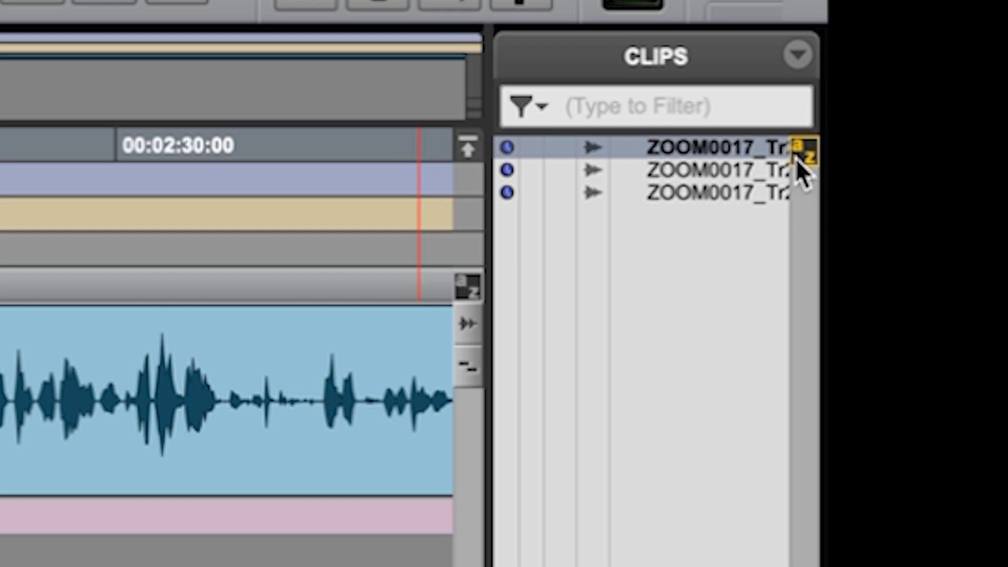
pyautogui.click(469, 287)
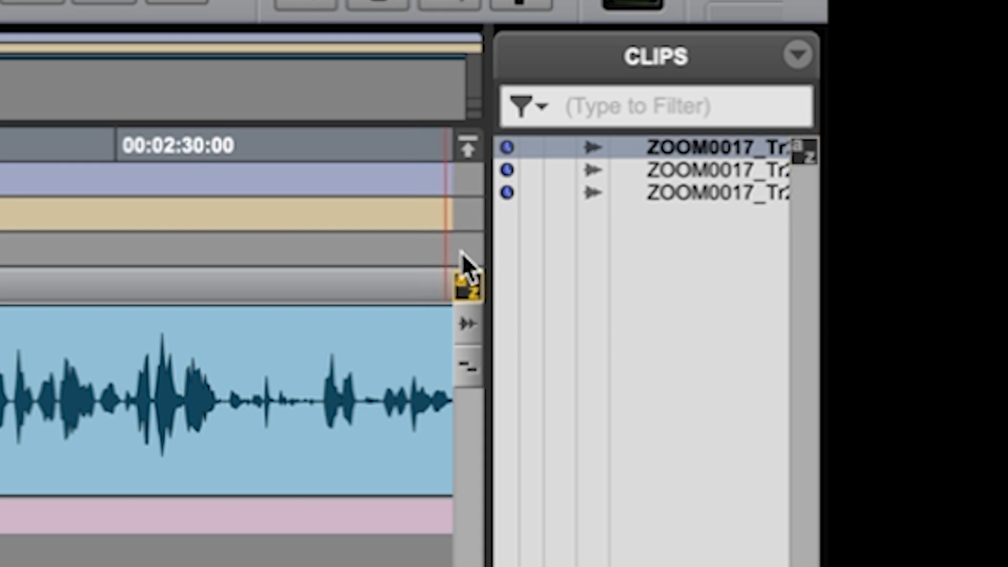
pyautogui.click(450, 273)
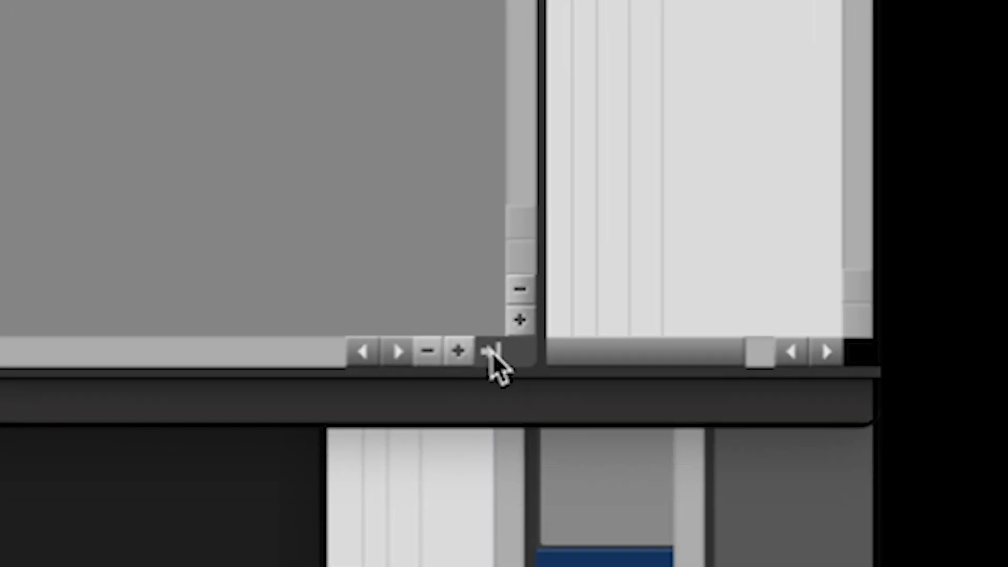
# Toggle the Clips list's visibility, leaving it hidden, and hide the Tracks and Groups lists.
pyautogui.click(493, 351)
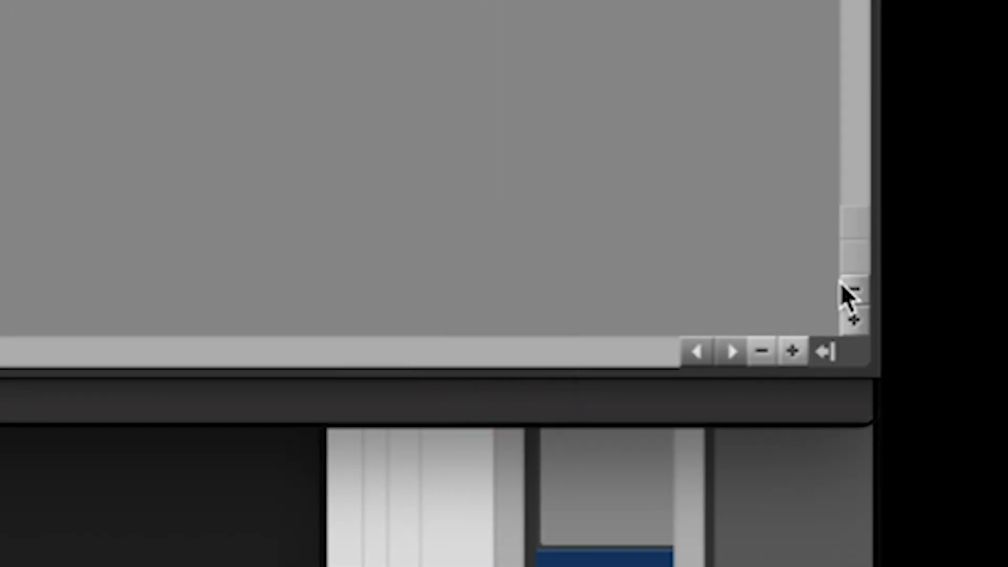
pyautogui.click(821, 351)
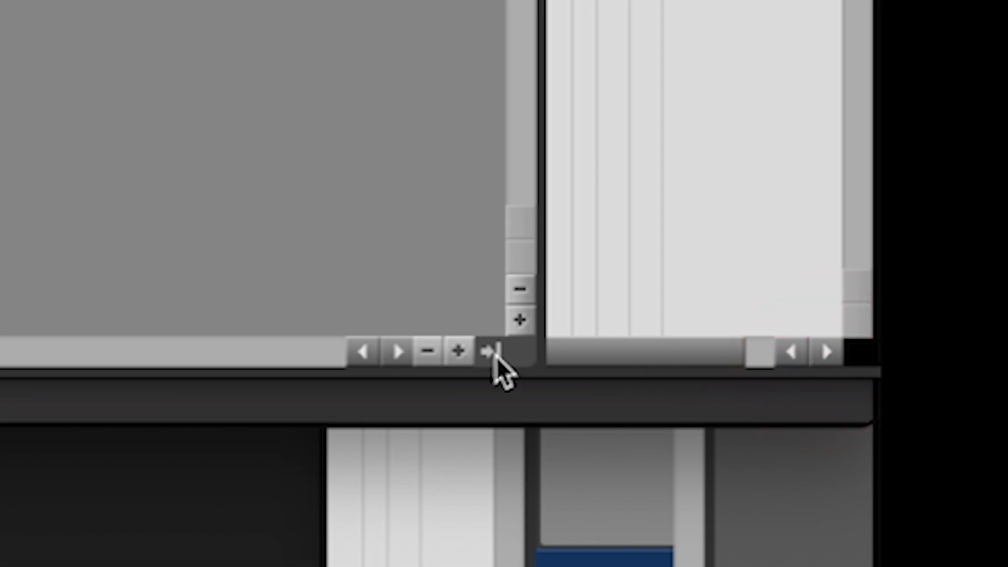
pyautogui.click(493, 352)
pyautogui.click(816, 349)
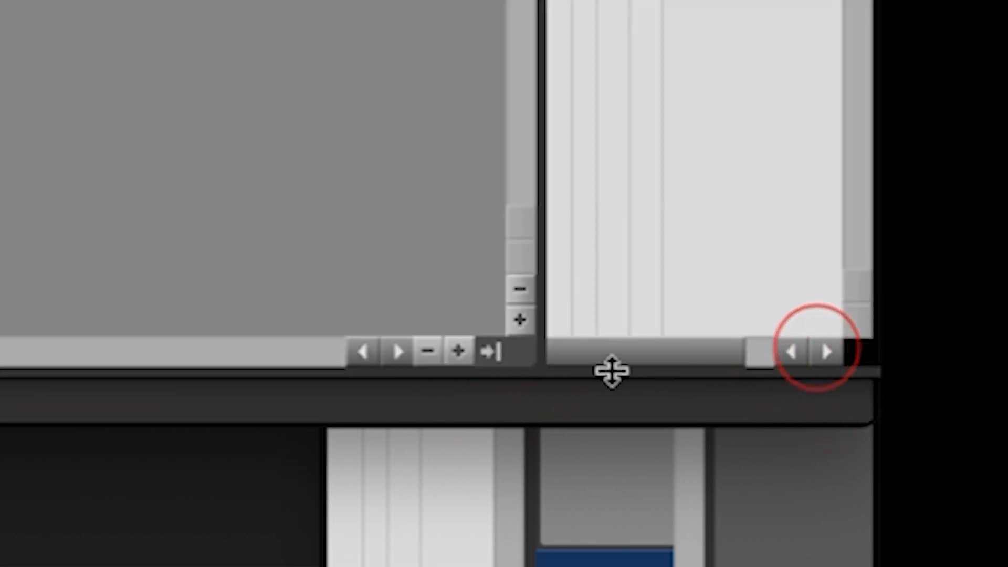
pyautogui.click(502, 358)
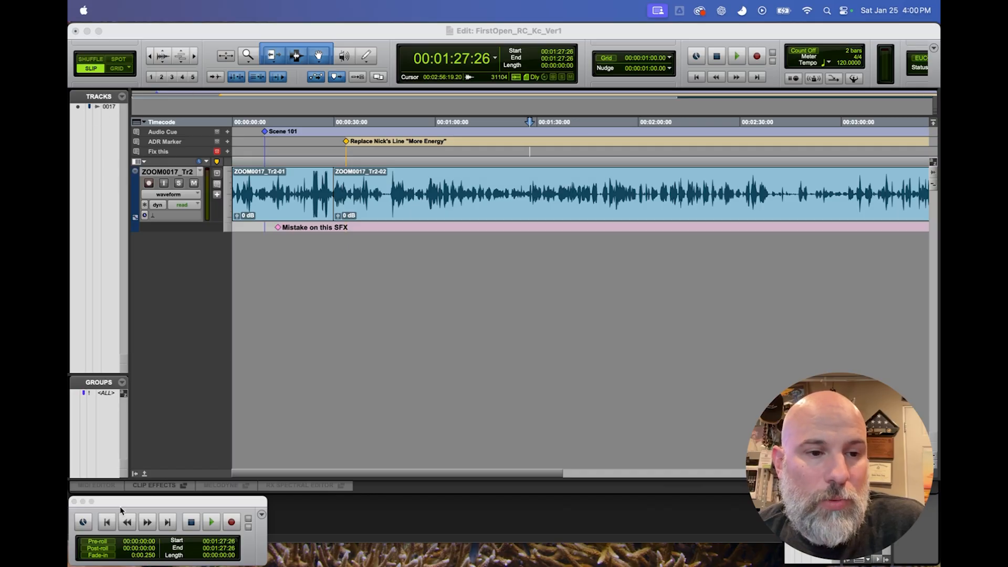
pyautogui.click(107, 95)
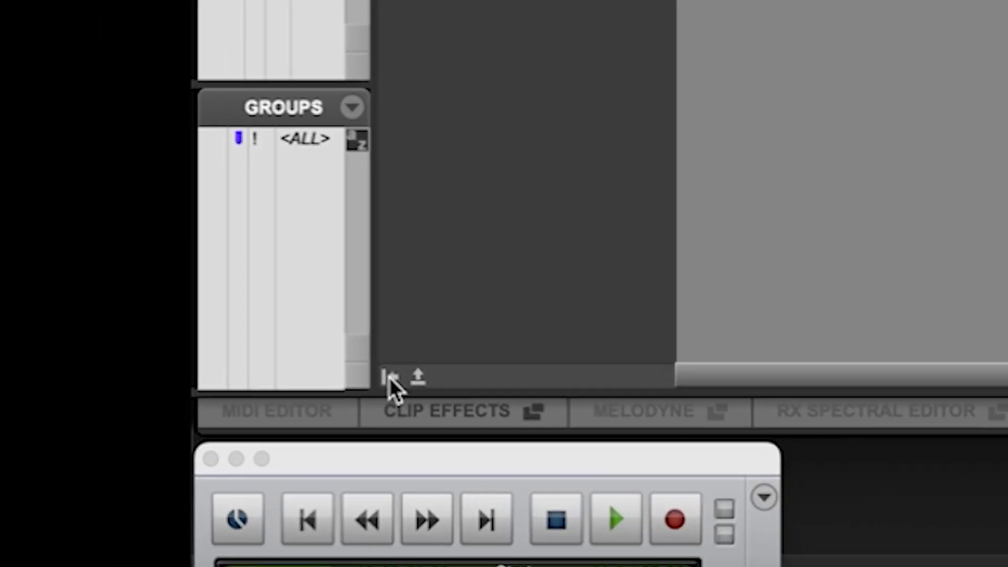
pyautogui.click(389, 377)
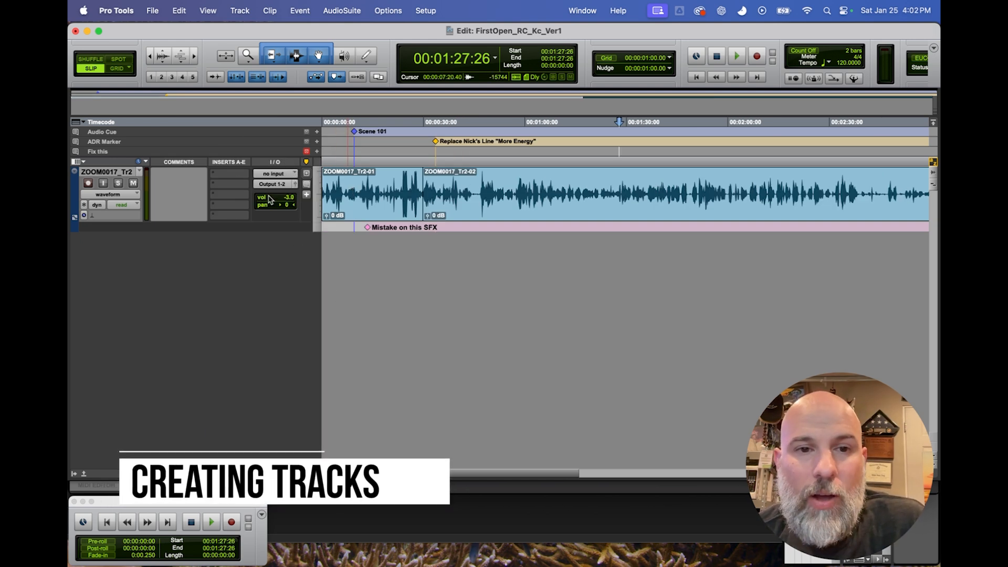
# Select the ZOOM0017_Tr2 track and hide it.
pyautogui.click(121, 173)
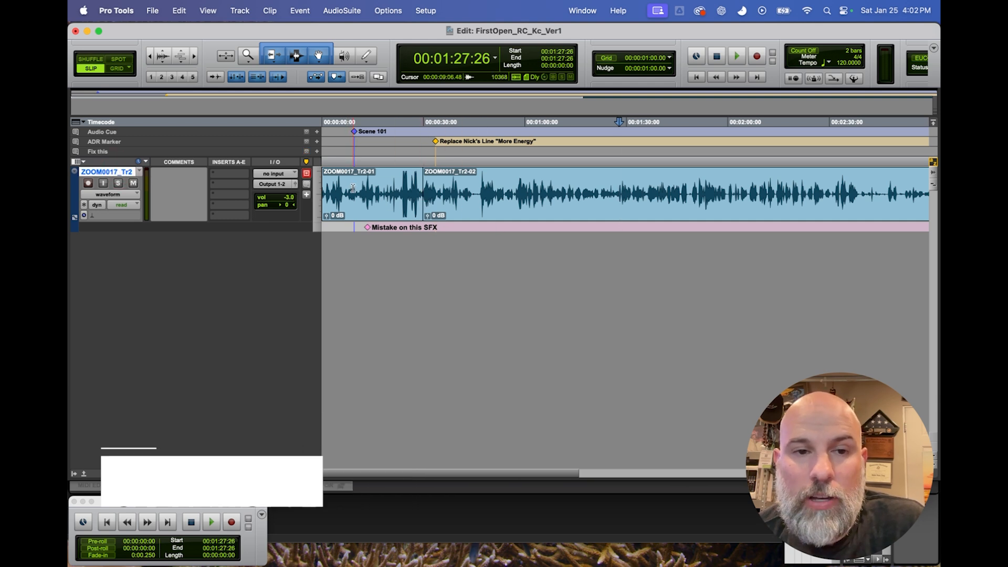
pyautogui.rightClick(109, 173)
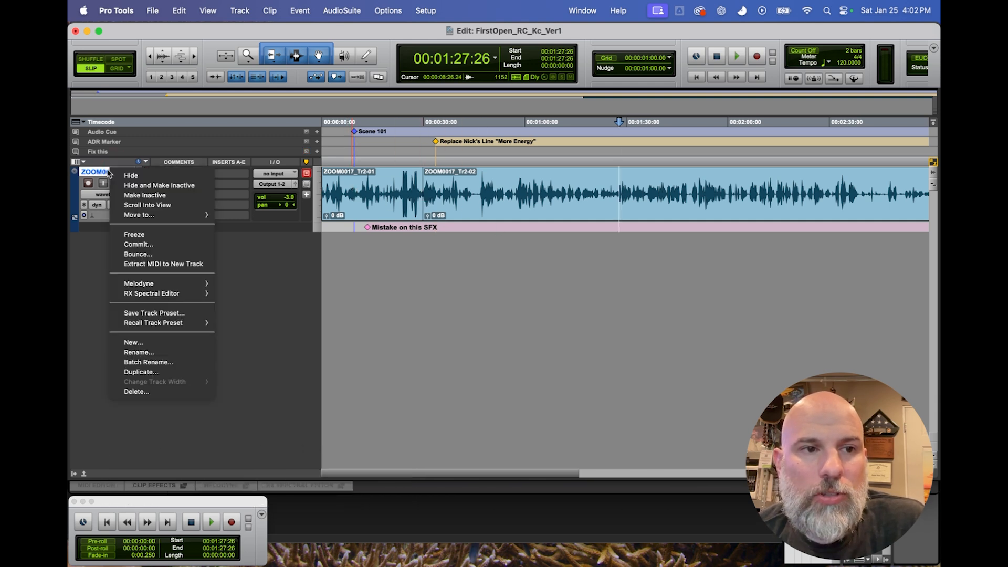
pyautogui.click(134, 177)
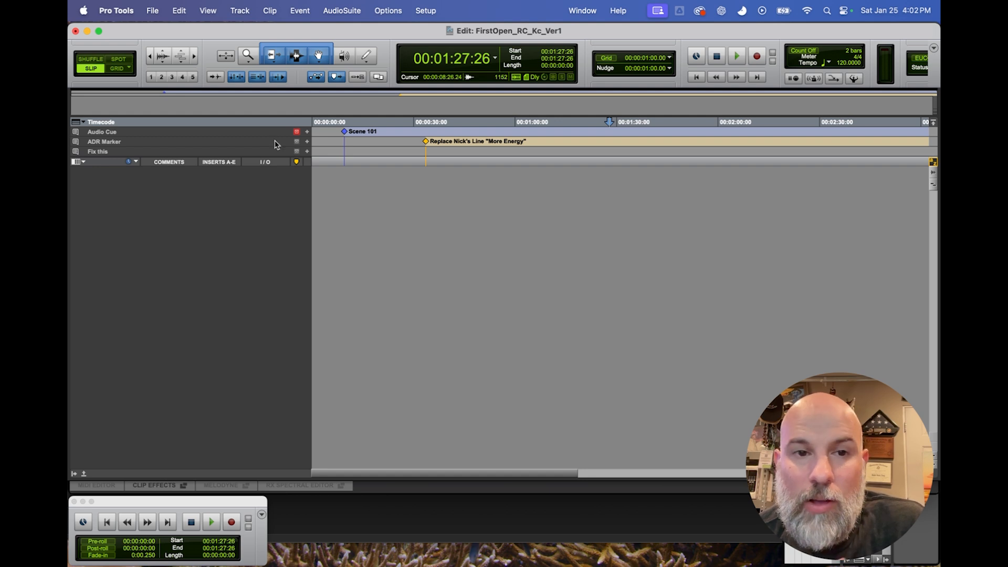
# Create one new mono audio track in Samples, keeping the name Audio.
pyautogui.click(334, 129)
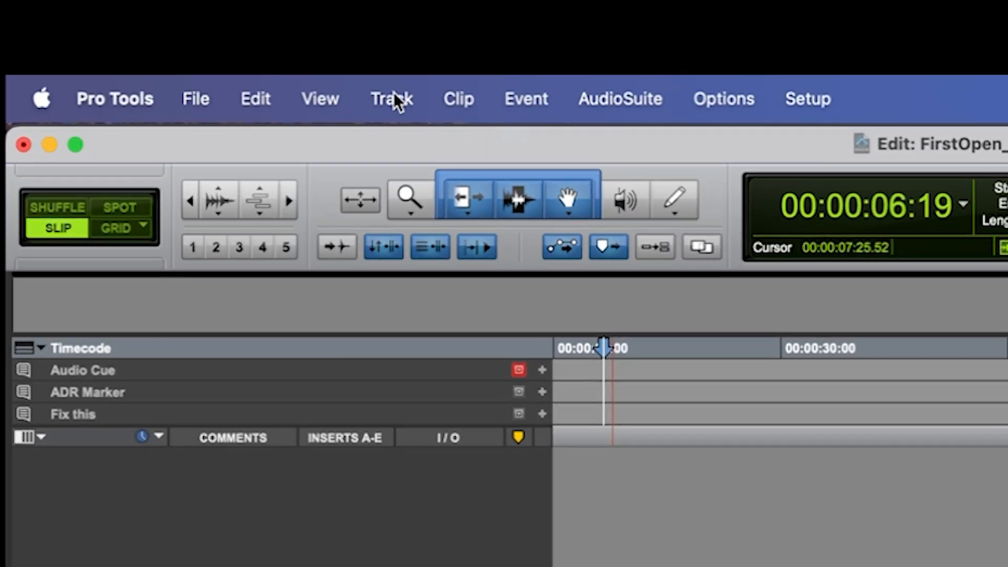
pyautogui.click(240, 11)
pyautogui.click(325, 111)
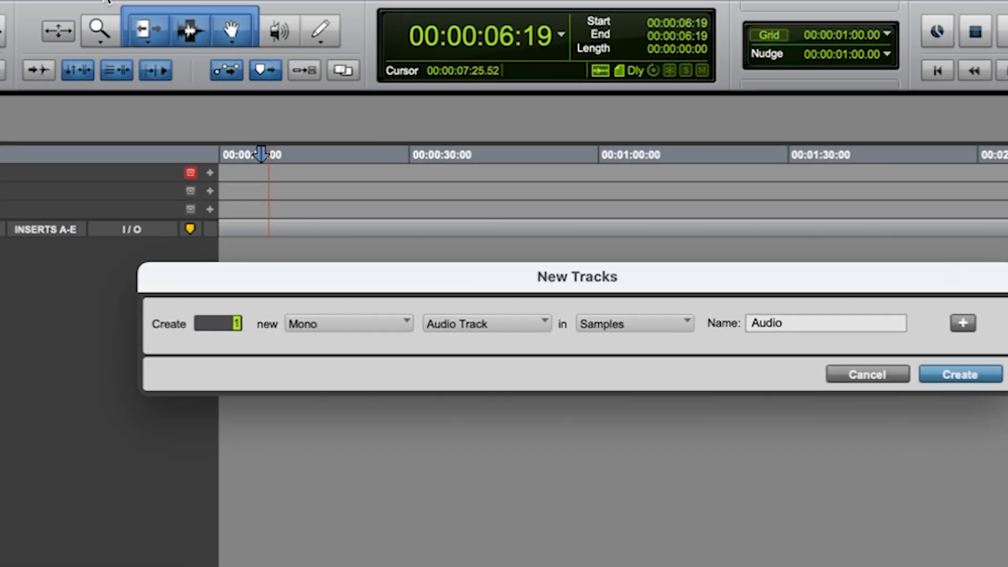
pyautogui.moveTo(326, 245); pyautogui.dragTo(318, 251)
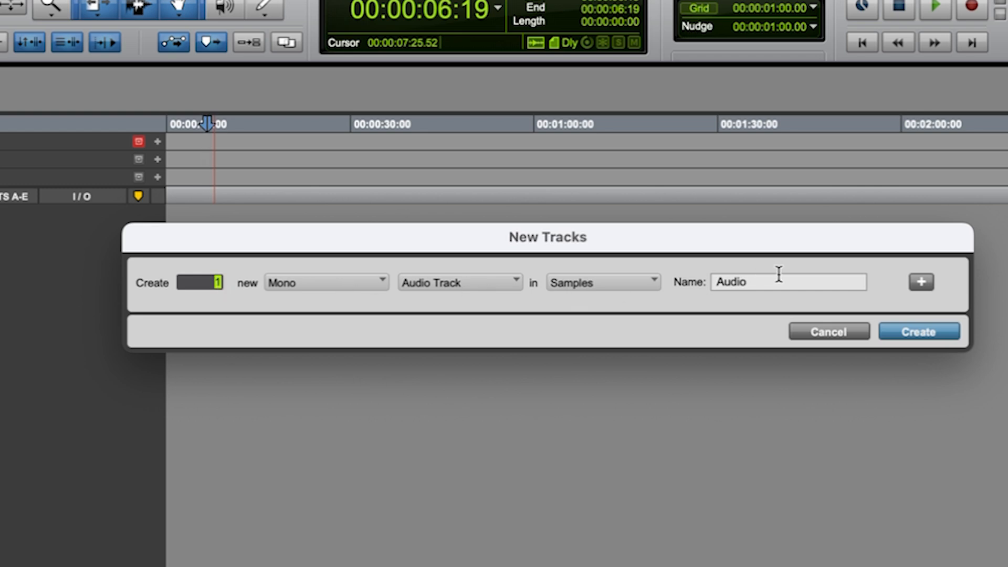
pyautogui.click(896, 334)
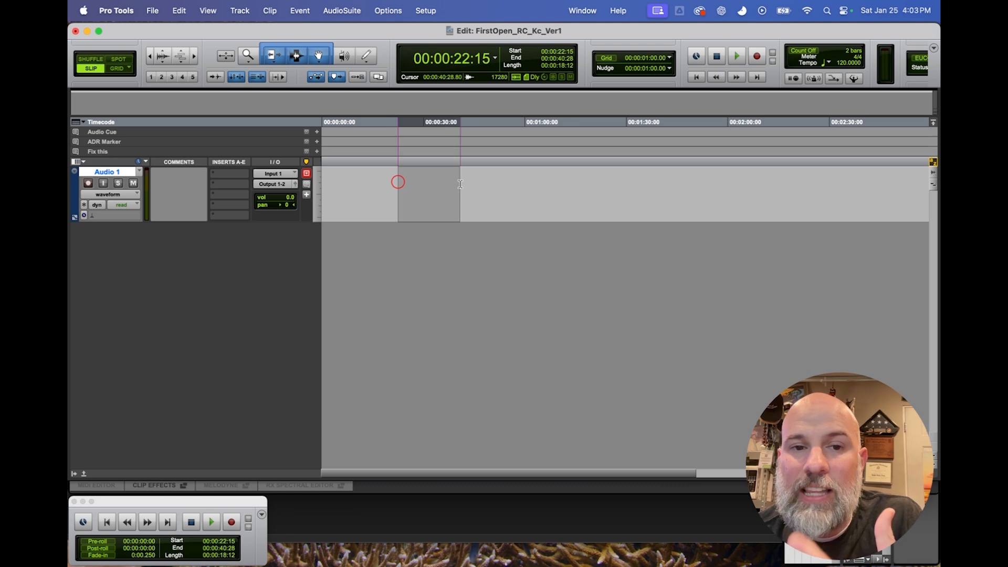
pyautogui.moveTo(488, 194); pyautogui.dragTo(504, 194)
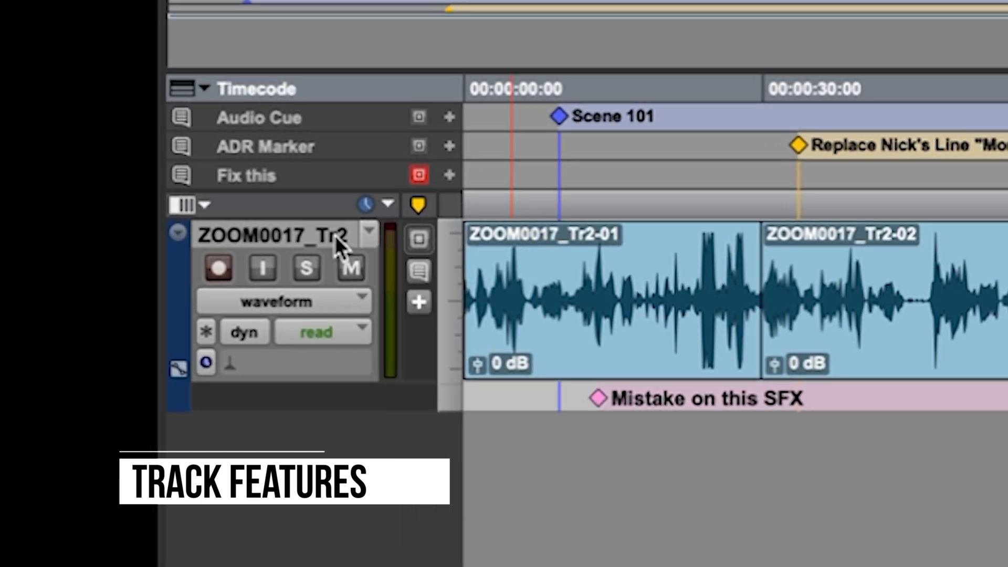
# Show the Comments, Inserts A-E and I/O columns in the Edit window.
pyautogui.click(204, 204)
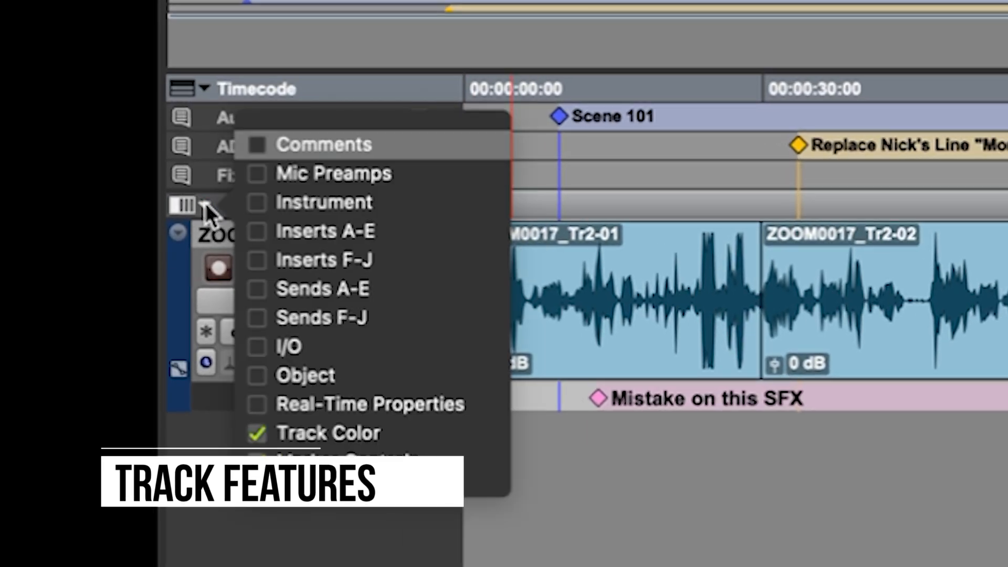
pyautogui.click(255, 146)
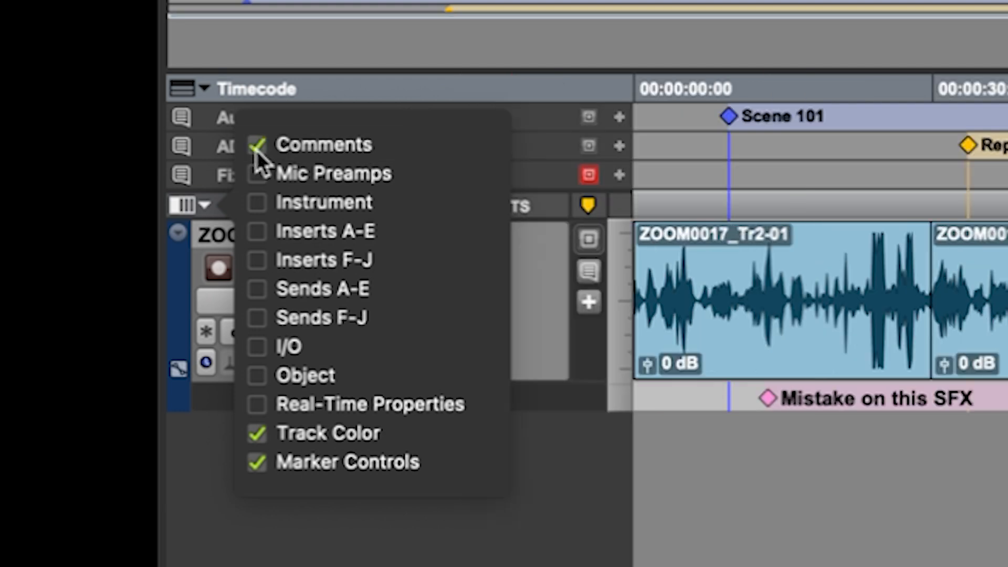
pyautogui.click(262, 228)
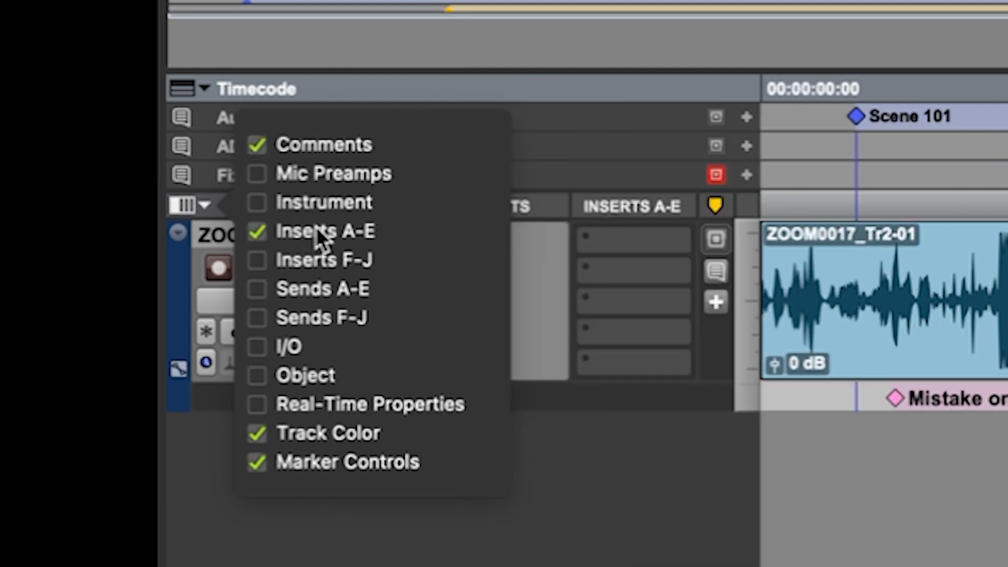
pyautogui.click(263, 344)
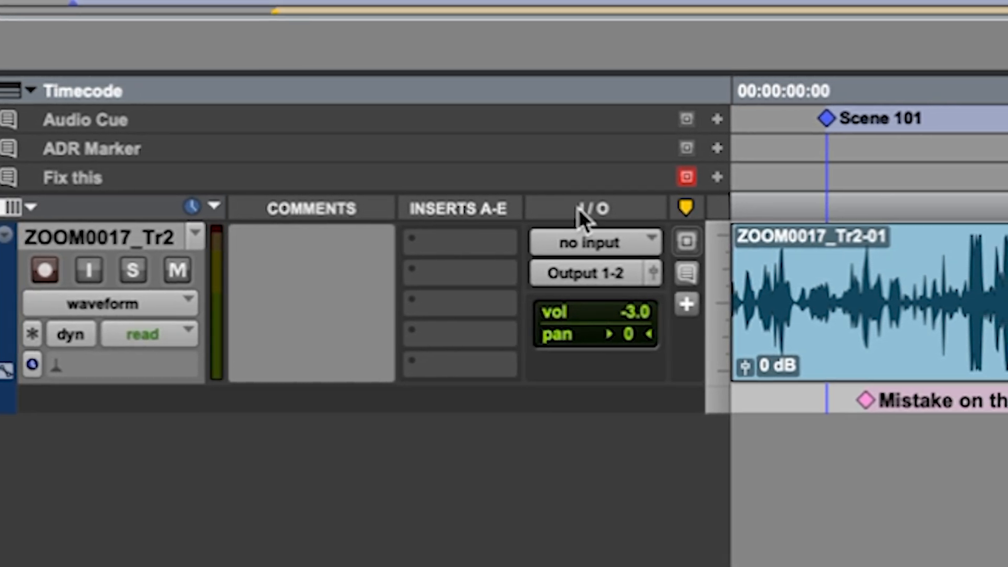
# Examine the interface input choices available for the ZOOM0017_Tr2 track without assigning one.
pyautogui.click(582, 244)
pyautogui.moveTo(628, 248)
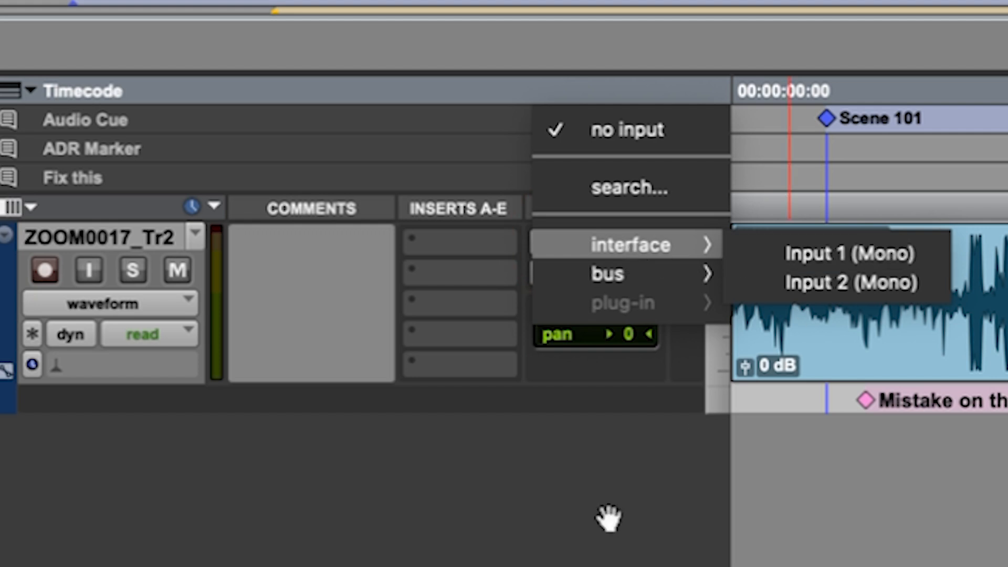
pyautogui.click(495, 562)
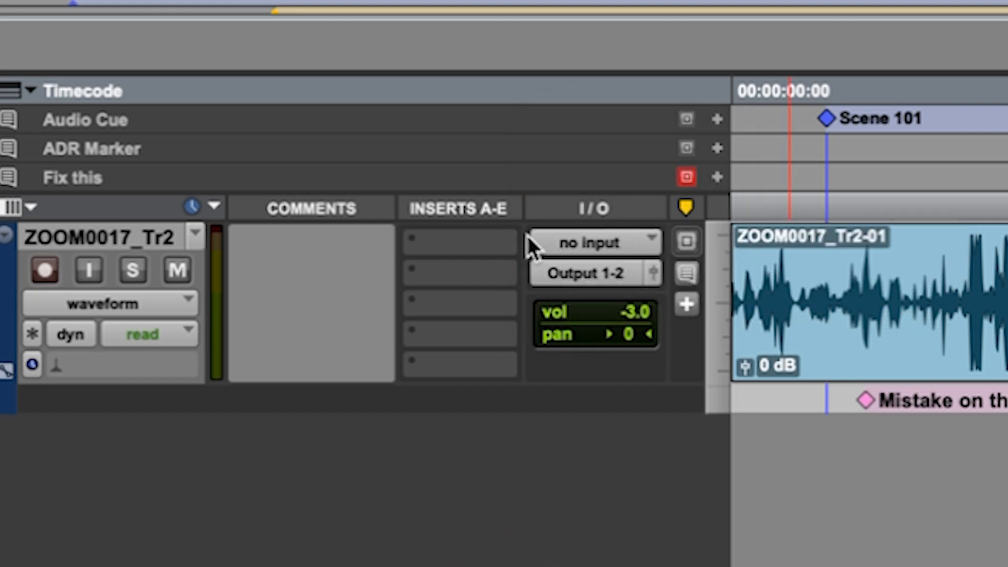
pyautogui.click(610, 245)
pyautogui.moveTo(701, 242)
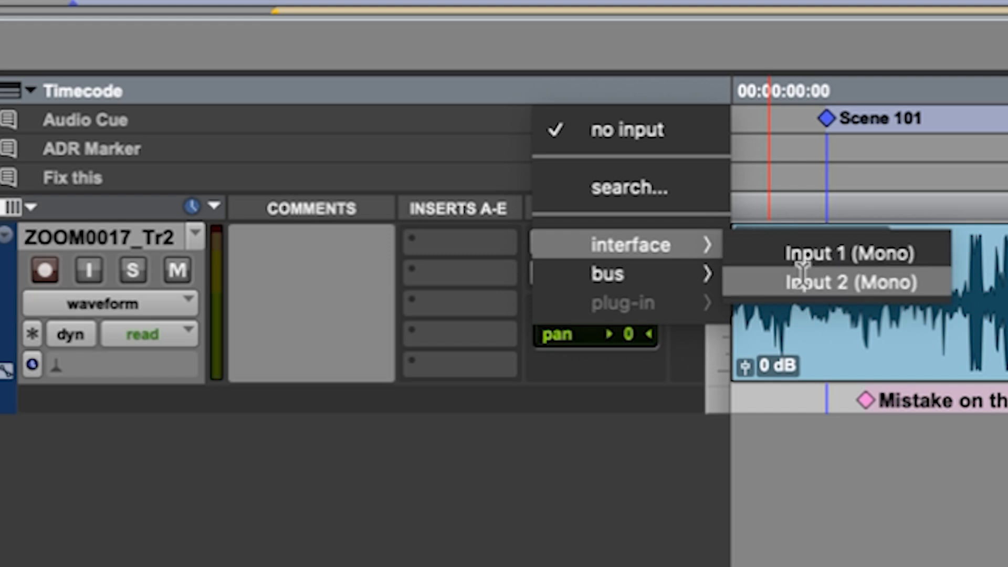
pyautogui.click(536, 563)
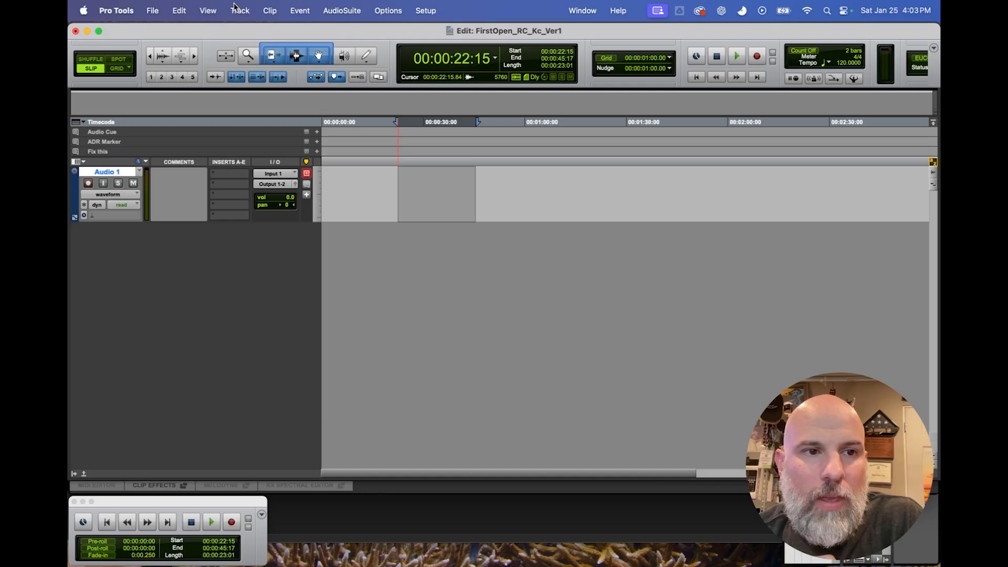
# Create one new stereo audio track in Samples, keeping the name Audio.
pyautogui.click(238, 11)
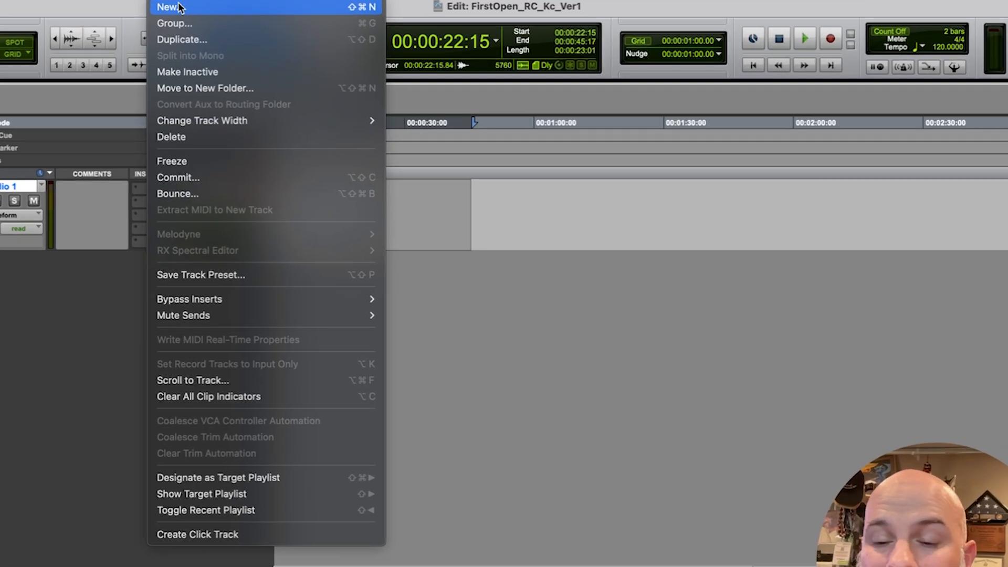
pyautogui.click(216, 20)
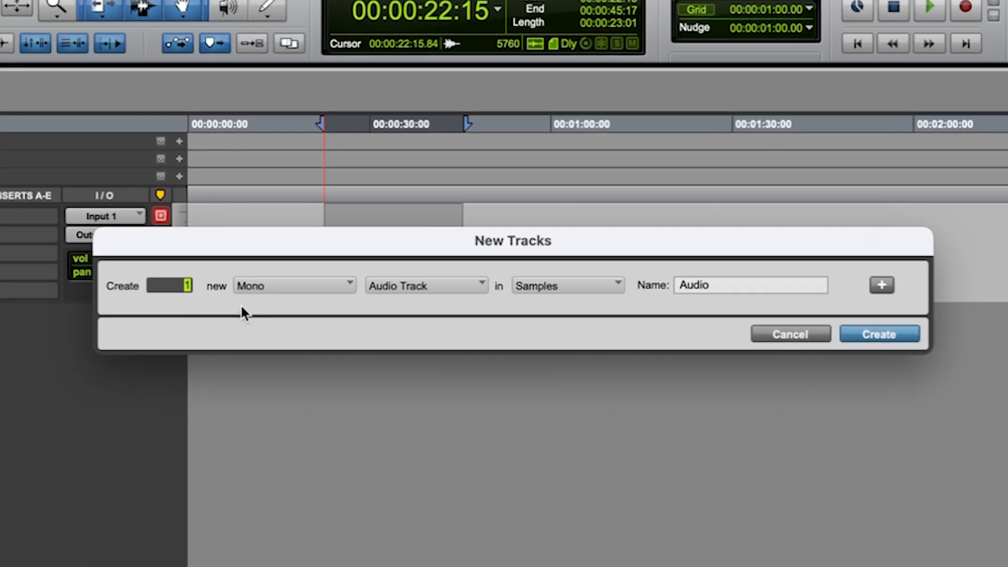
pyautogui.click(254, 291)
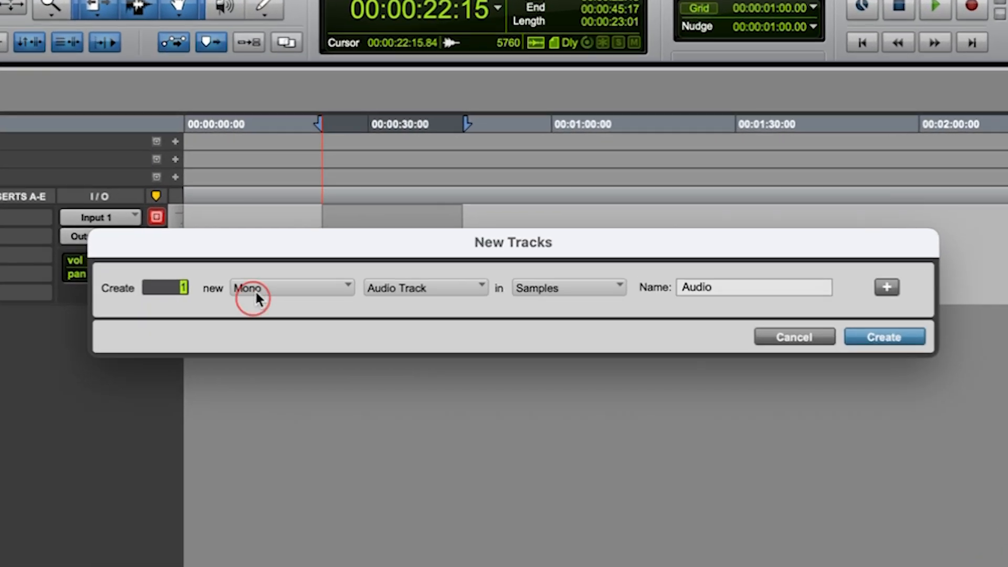
pyautogui.click(269, 313)
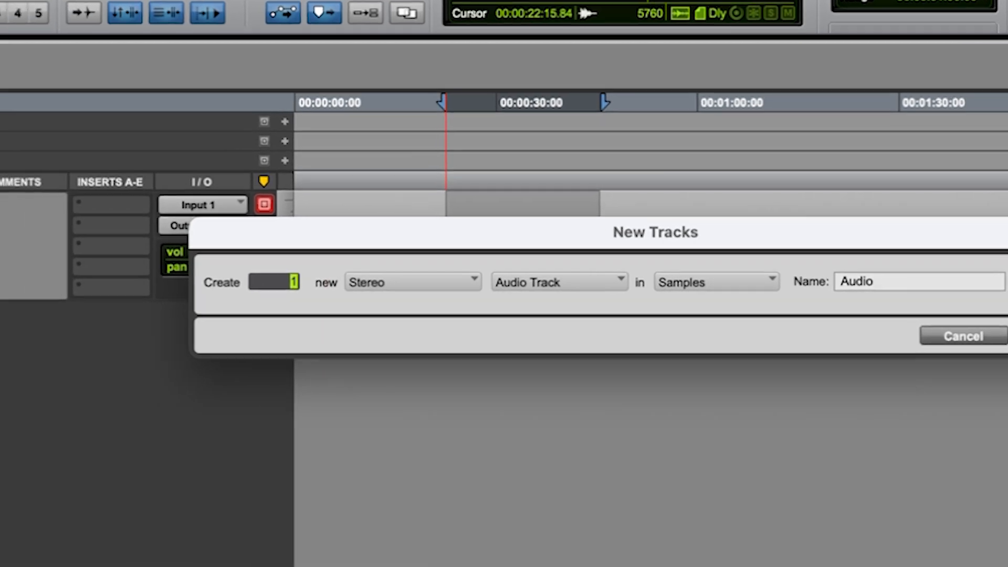
pyautogui.click(883, 337)
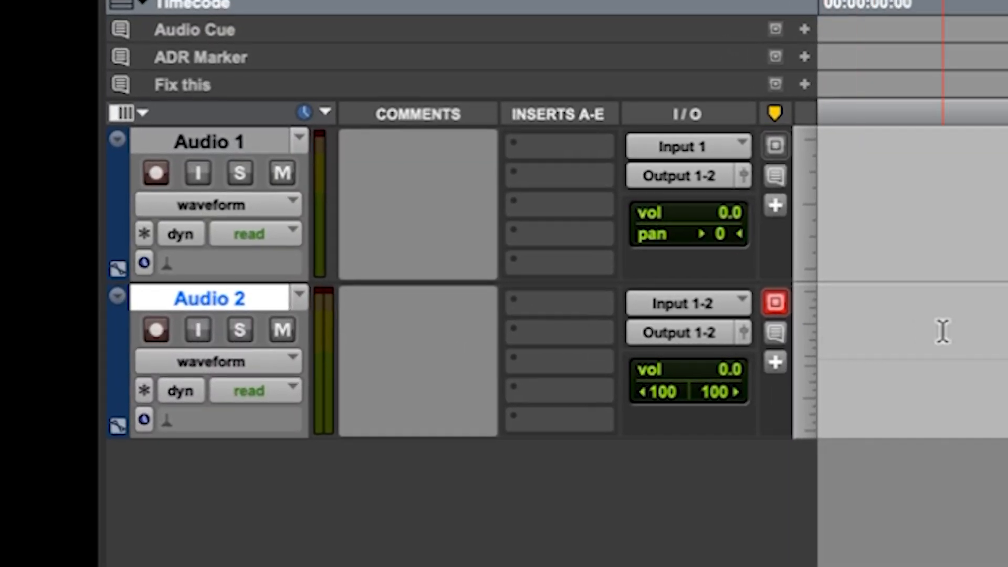
pyautogui.click(818, 322)
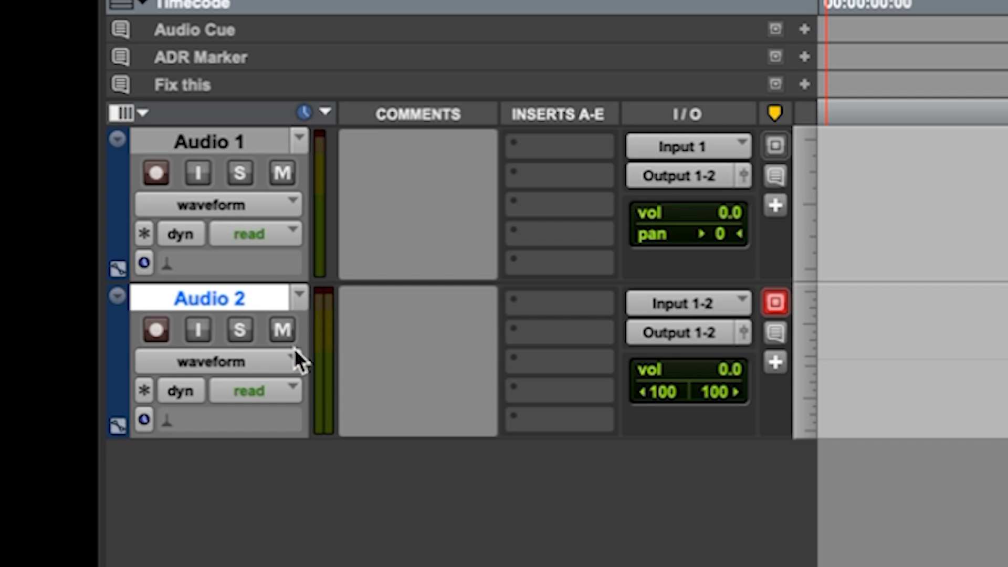
# Place the edit cursor on the Audio 1 track and create one stereo Master Fader in Samples, keeping the name Master.
pyautogui.click(999, 204)
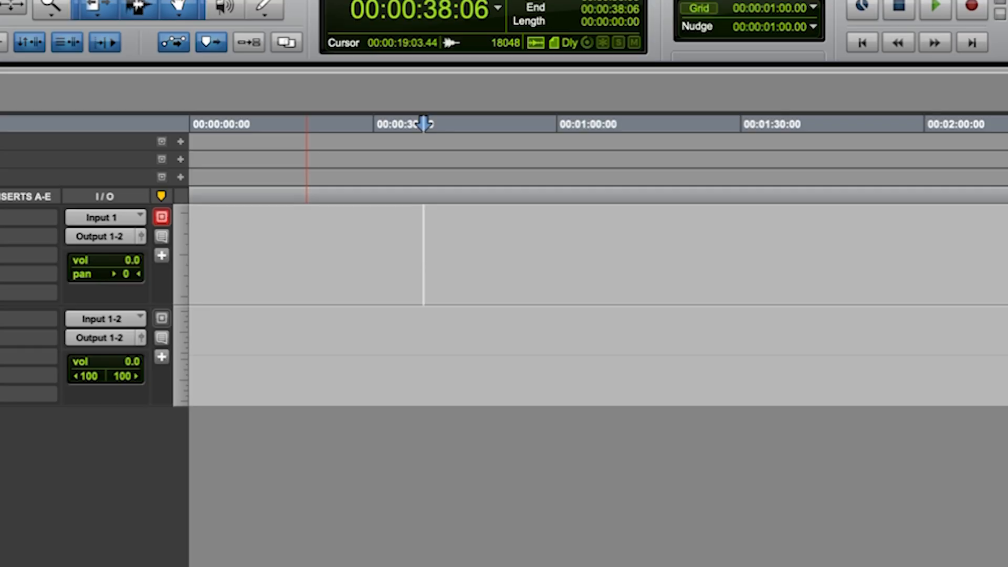
pyautogui.click(24, 0)
pyautogui.click(32, 0)
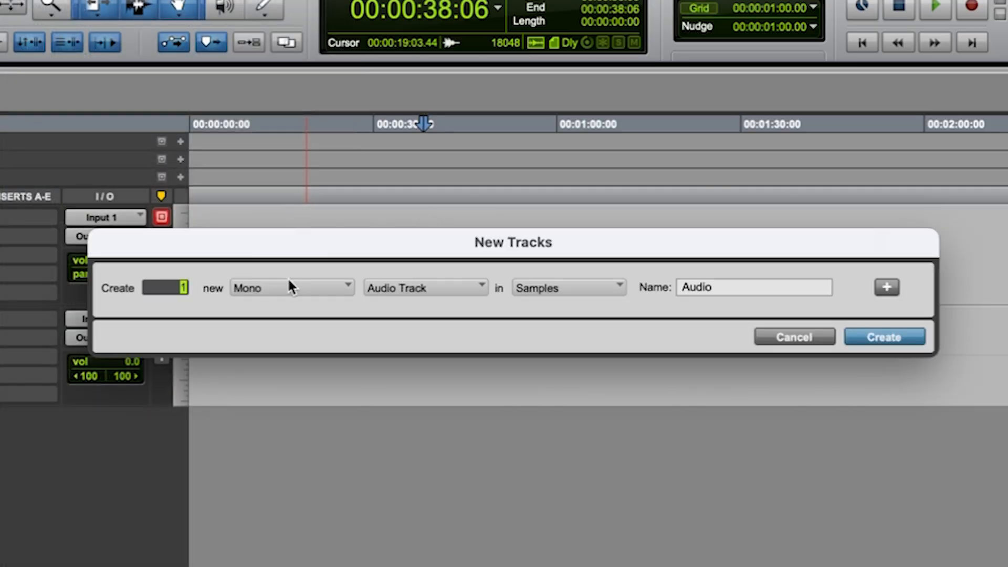
pyautogui.click(293, 286)
pyautogui.click(281, 310)
pyautogui.click(401, 289)
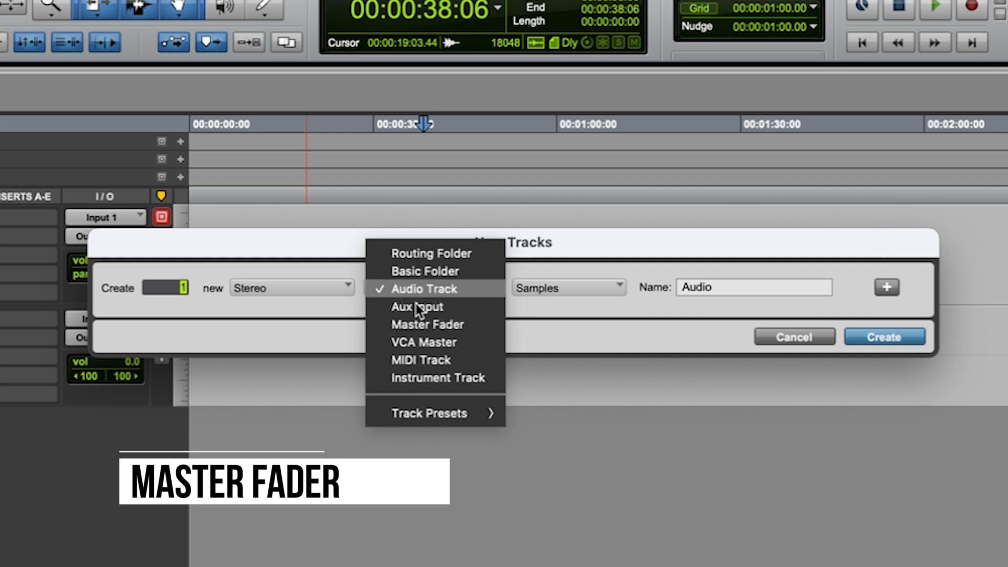
pyautogui.click(426, 329)
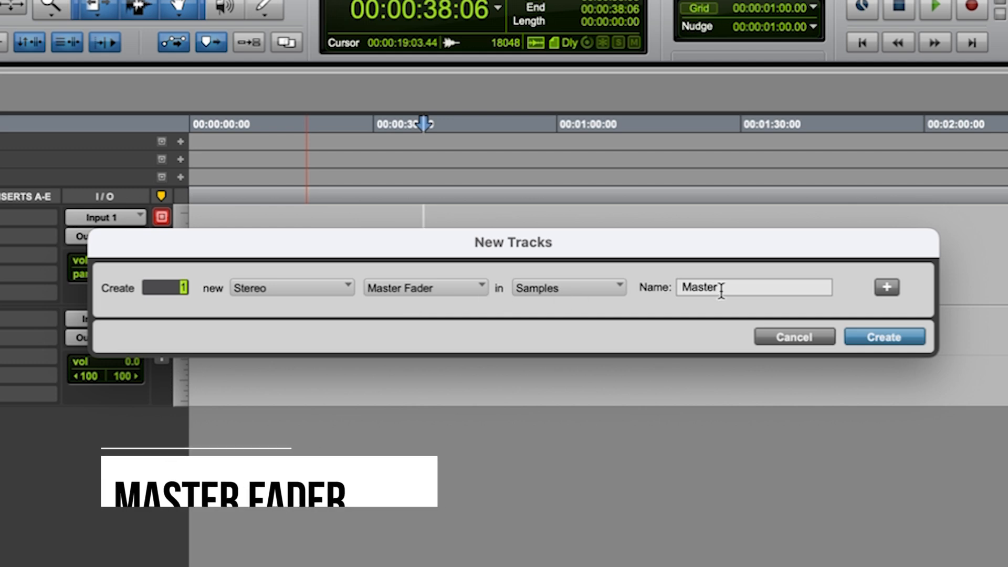
pyautogui.click(883, 337)
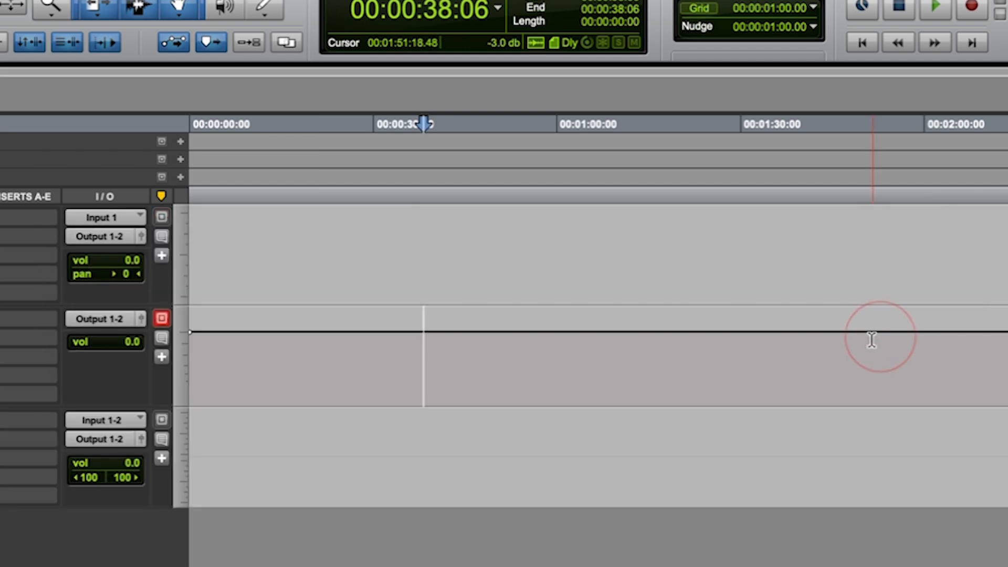
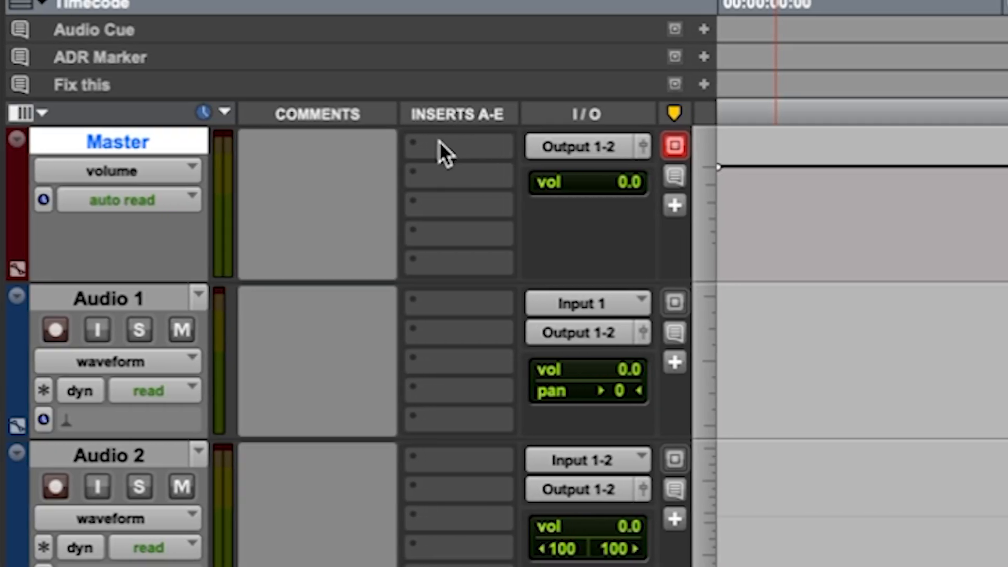
# Insert the multichannel Youlean Loudness Meter 2 from Sound Field in the Master track's first insert slot and move its window aside.
pyautogui.click(442, 152)
pyautogui.moveTo(567, 151)
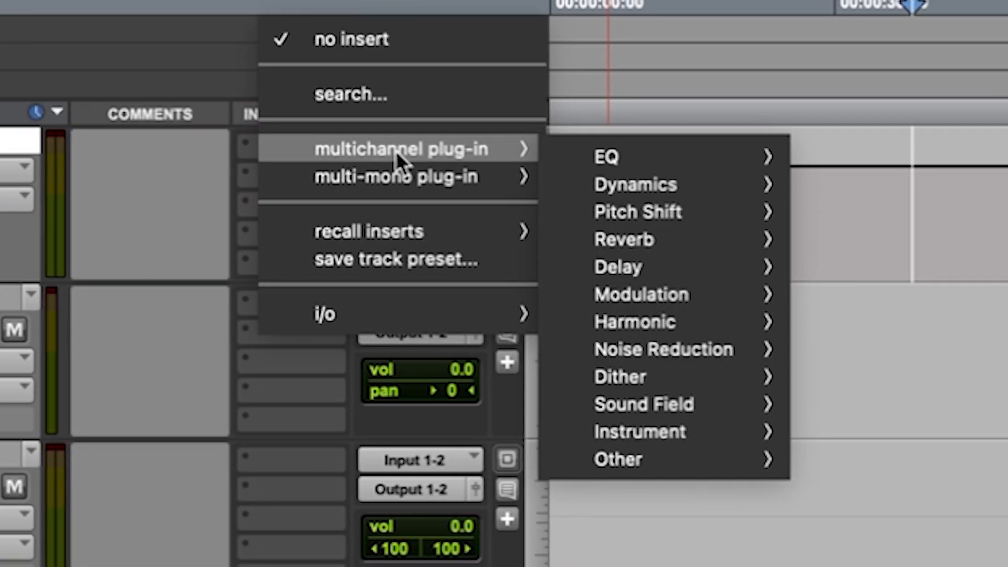
pyautogui.moveTo(674, 407)
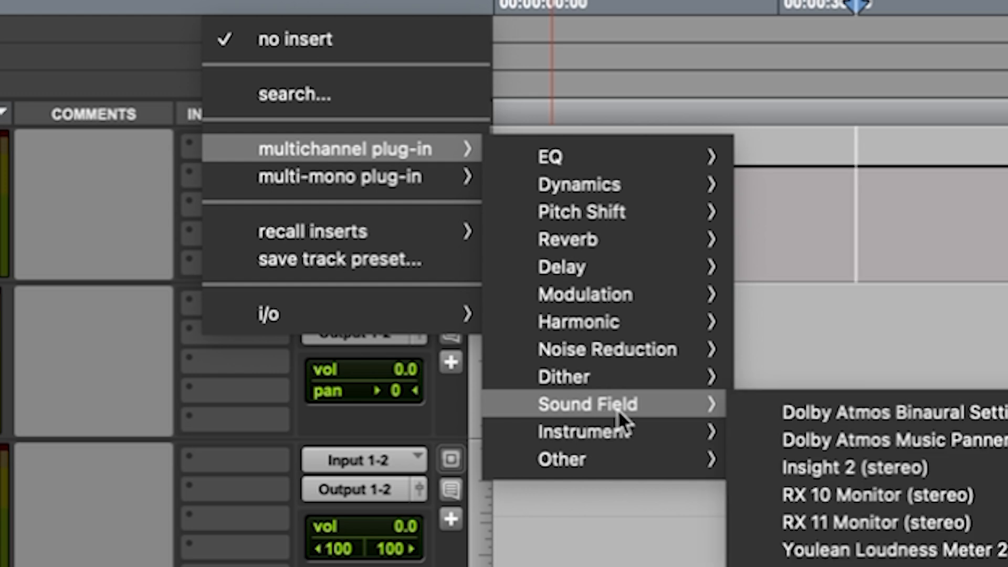
pyautogui.click(844, 550)
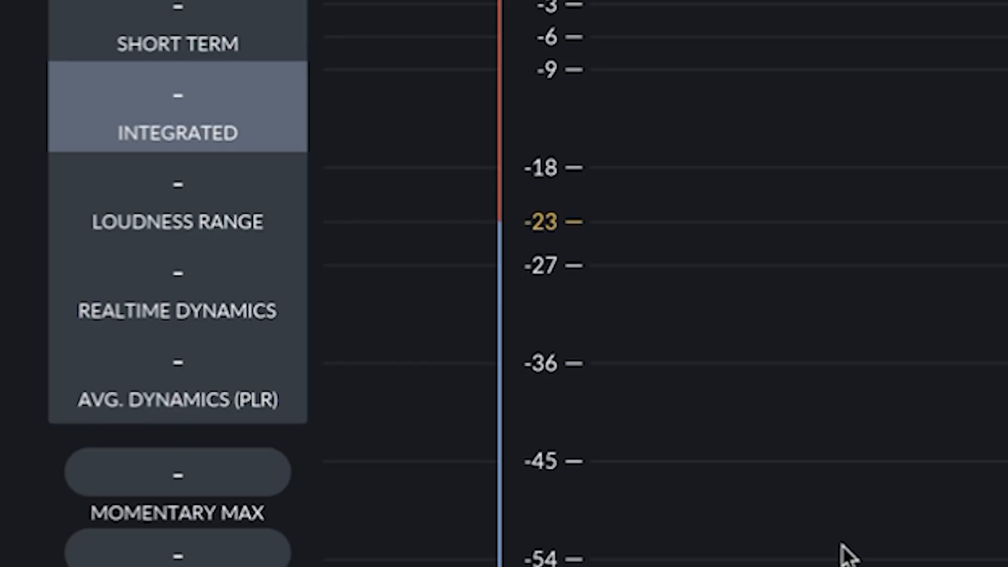
pyautogui.moveTo(453, 96); pyautogui.dragTo(623, 86)
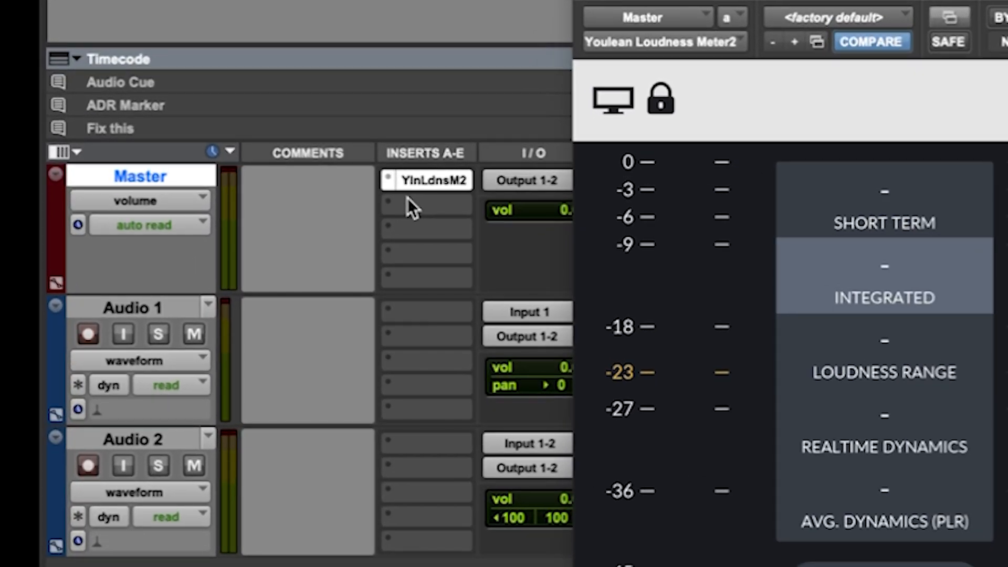
# Examine the multichannel EQ plug-ins available for the Master track's second insert slot without adding one.
pyautogui.click(314, 193)
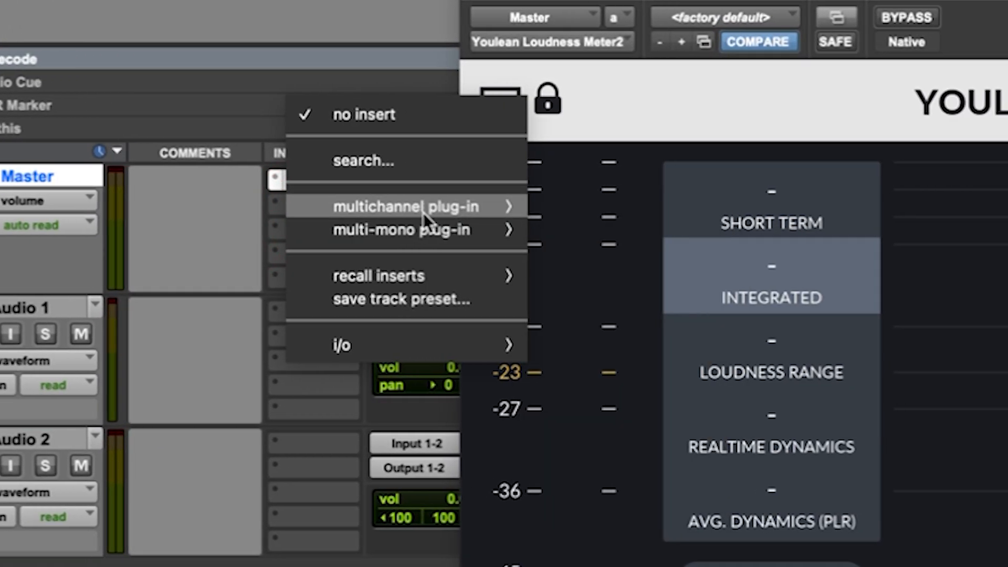
pyautogui.moveTo(612, 207)
pyautogui.moveTo(693, 212)
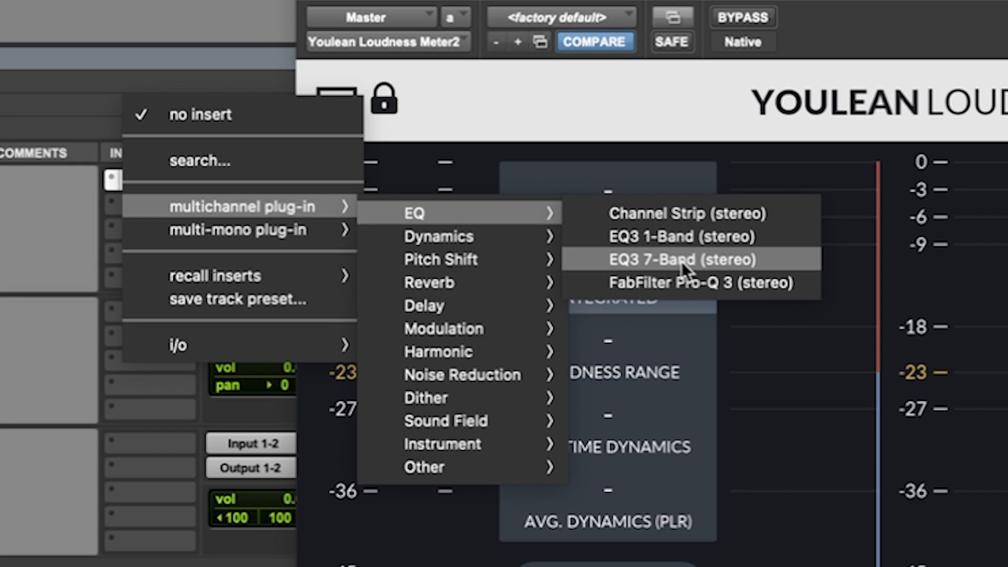
pyautogui.press('Escape')
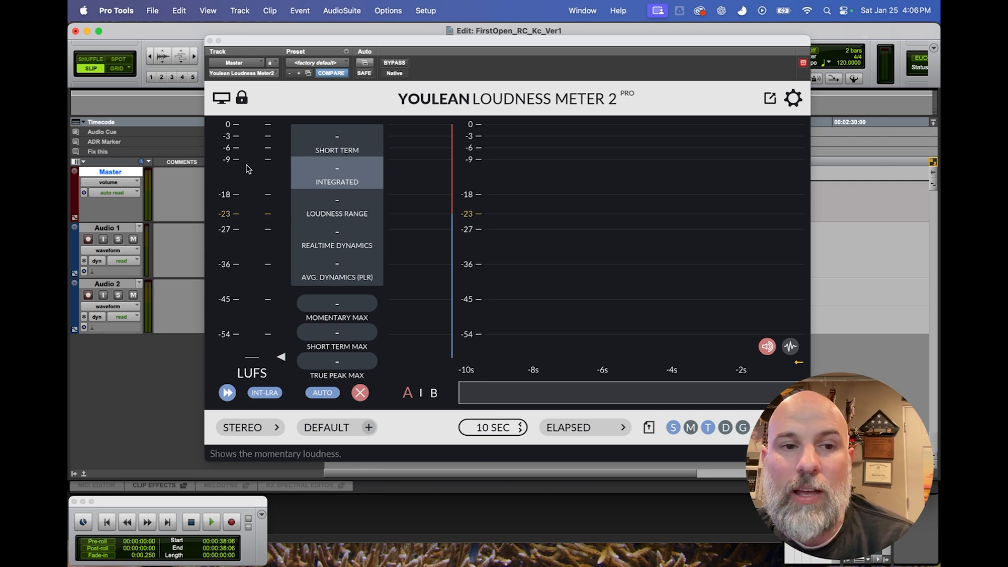
# Try the loudness meter's ITU-R BS.1770-4, EBU R128, EBU R128 S1, ATSC A/85 and Apple Podcast presets.
pyautogui.click(341, 429)
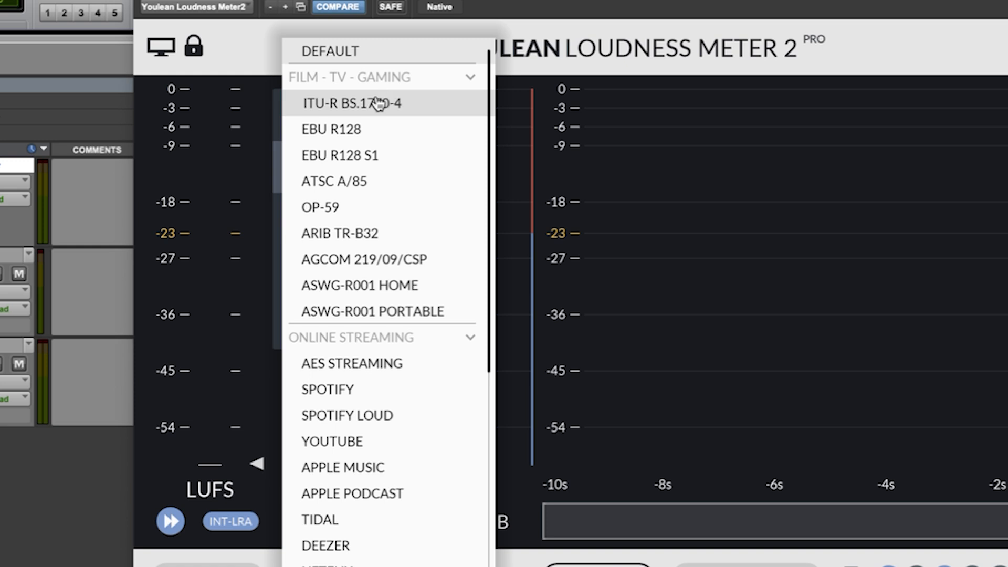
pyautogui.click(385, 100)
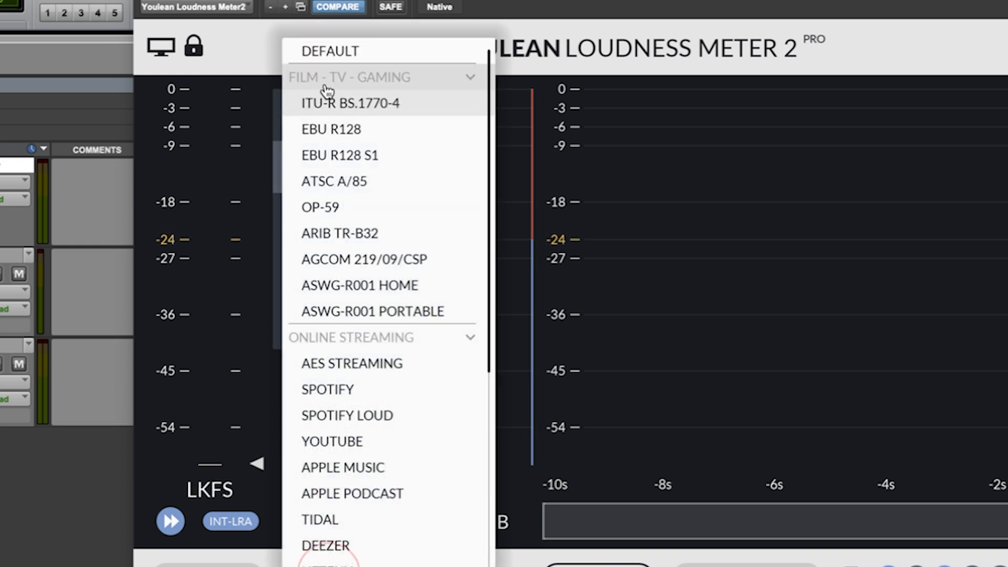
pyautogui.click(341, 130)
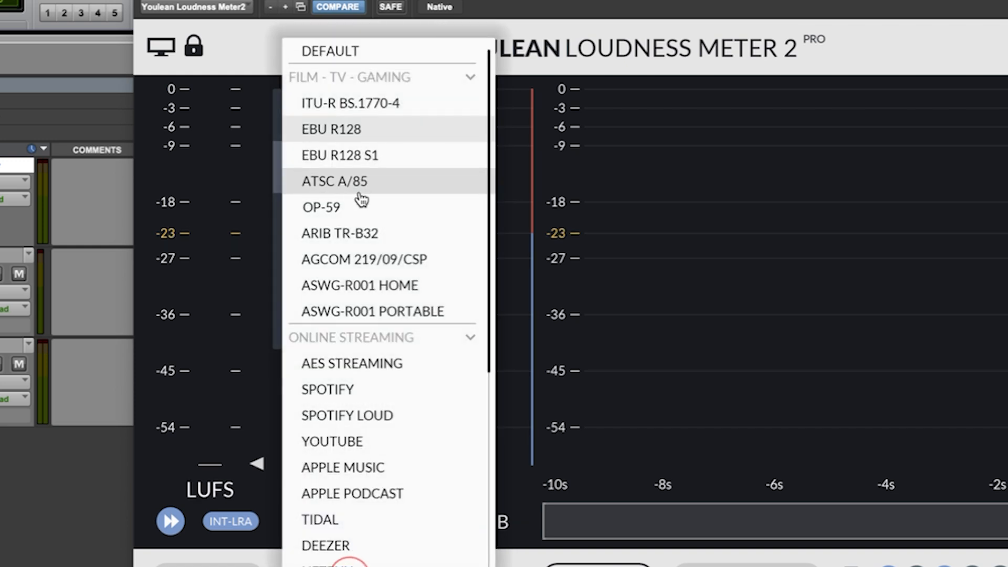
pyautogui.click(362, 155)
pyautogui.click(330, 522)
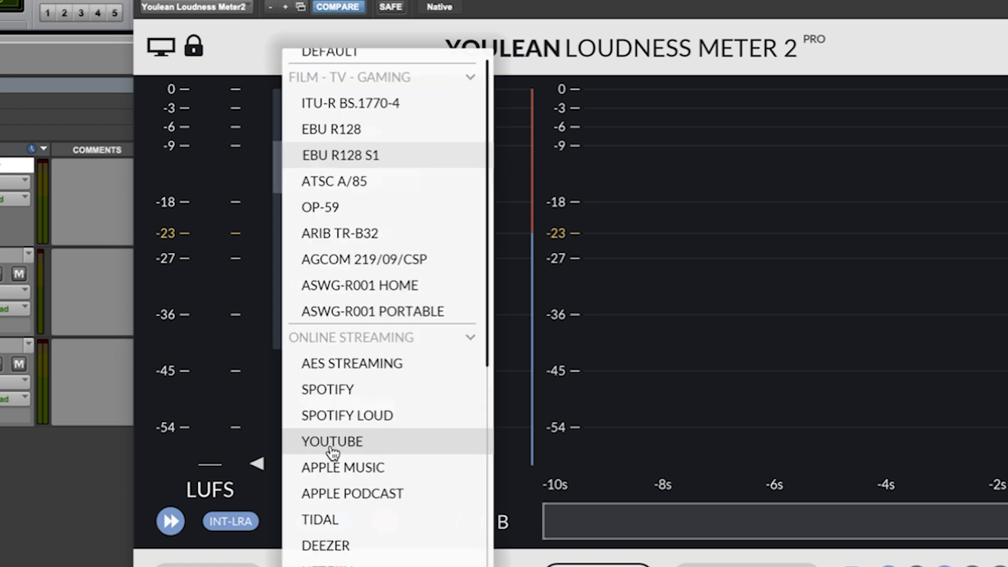
pyautogui.click(345, 183)
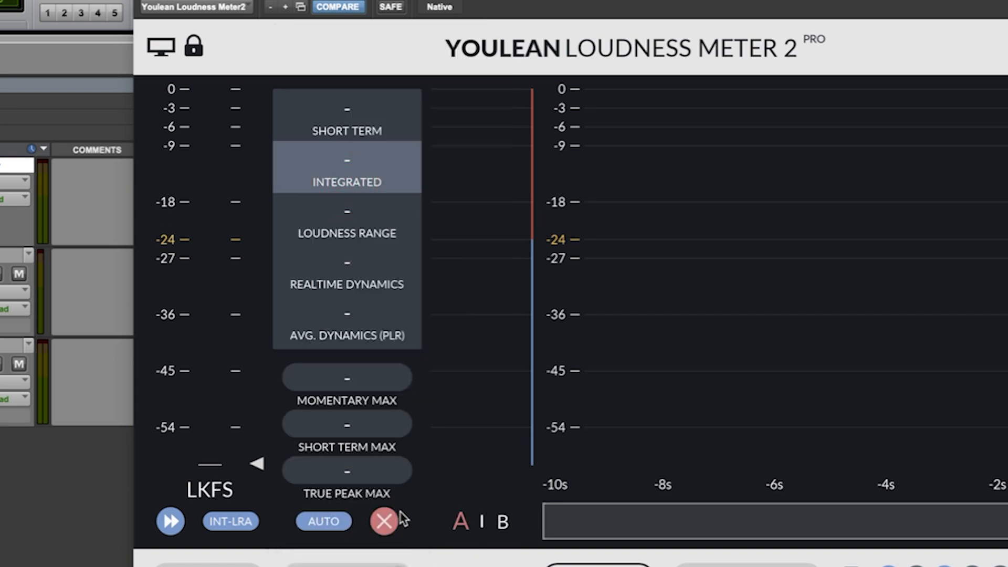
pyautogui.click(325, 522)
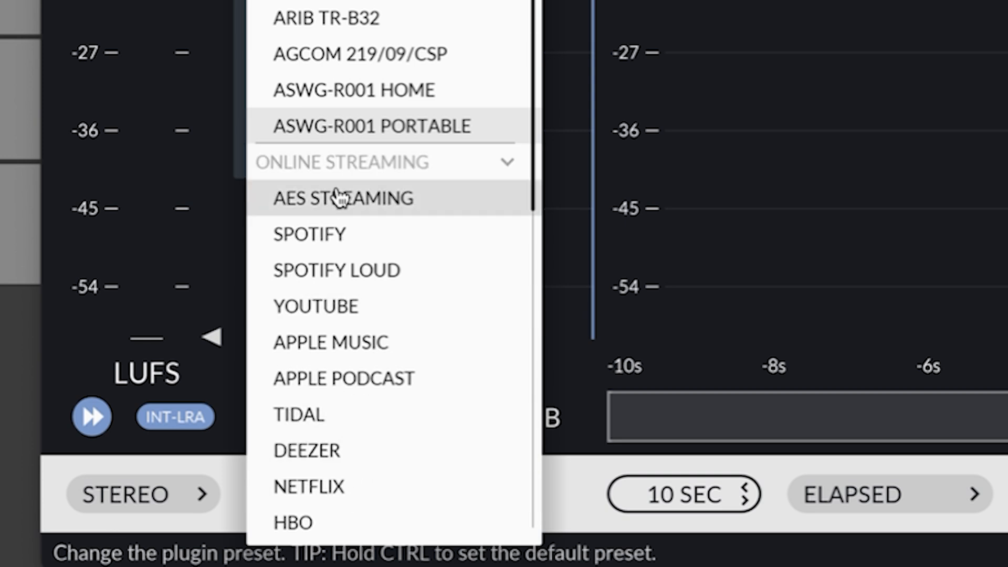
pyautogui.click(342, 379)
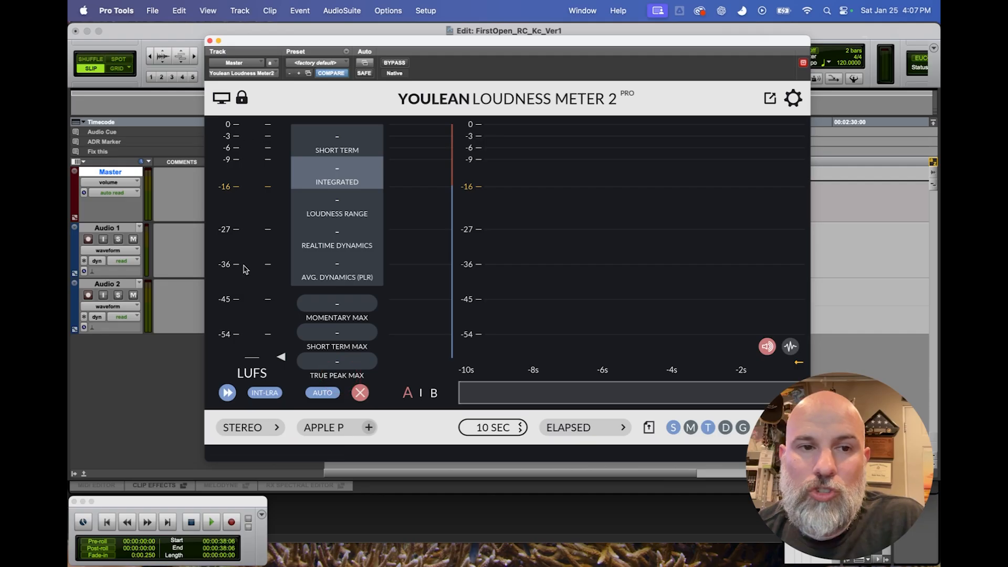
# Set the loudness meter's preset to ASWG-R001 PORTABLE and close the plug-in window.
pyautogui.click(343, 489)
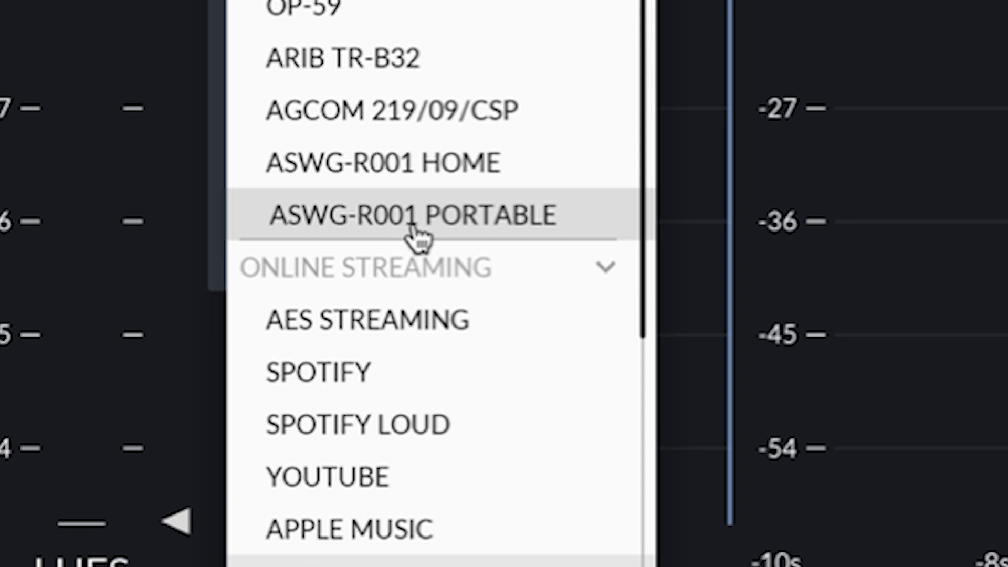
pyautogui.click(434, 237)
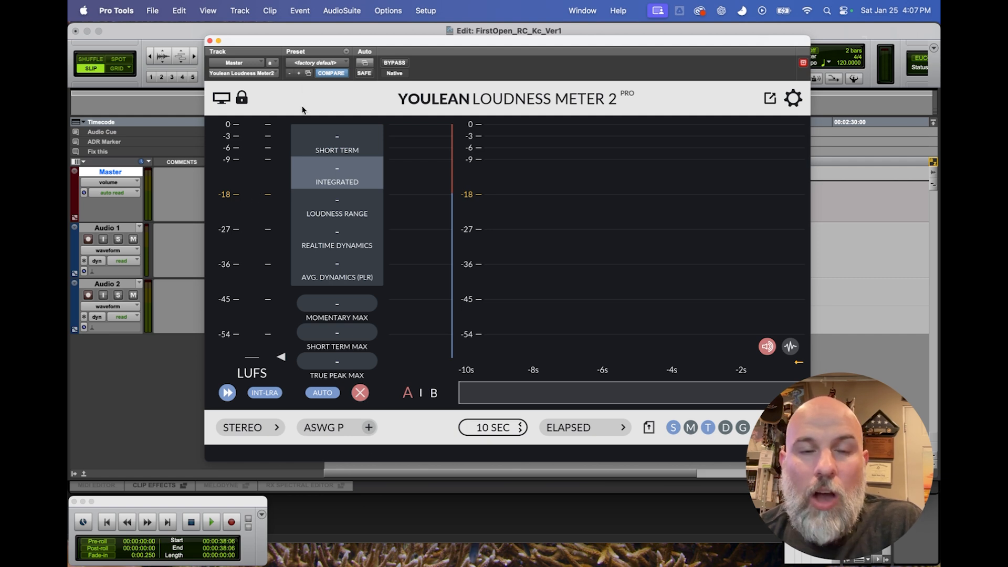
pyautogui.click(210, 41)
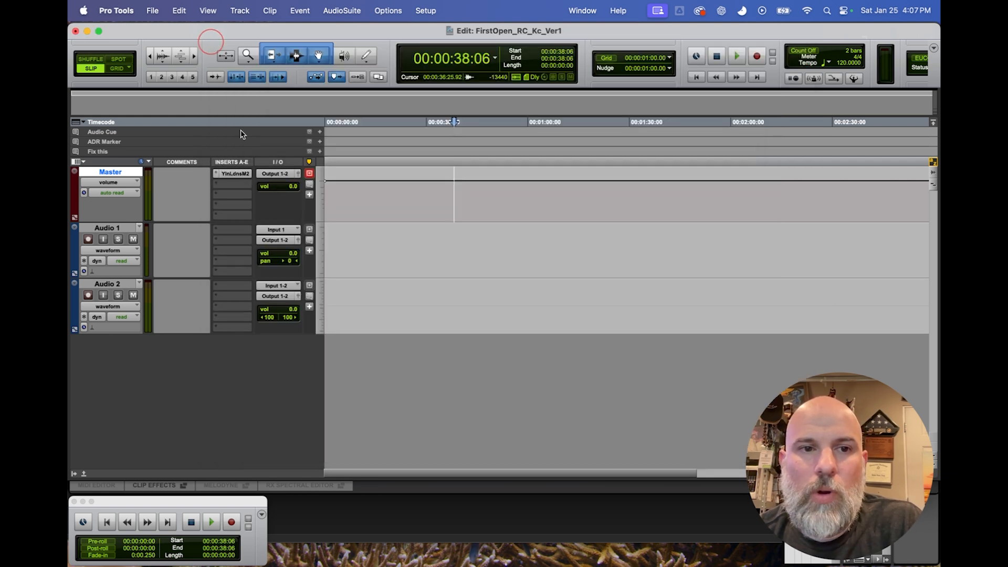
# Reopen the loudness meter from the Master track's insert to review it, and close its window again.
pyautogui.click(229, 174)
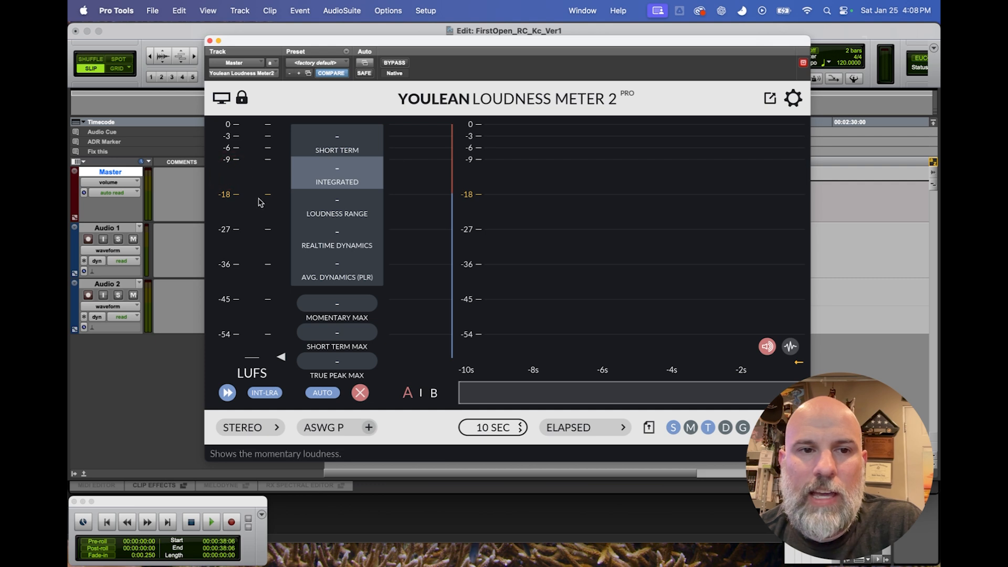
pyautogui.click(210, 41)
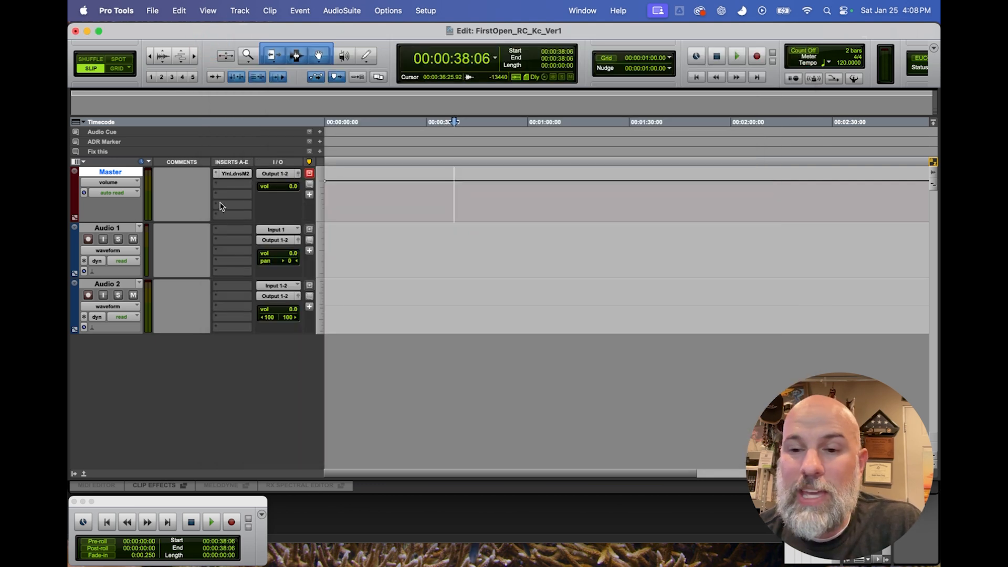
pyautogui.click(234, 174)
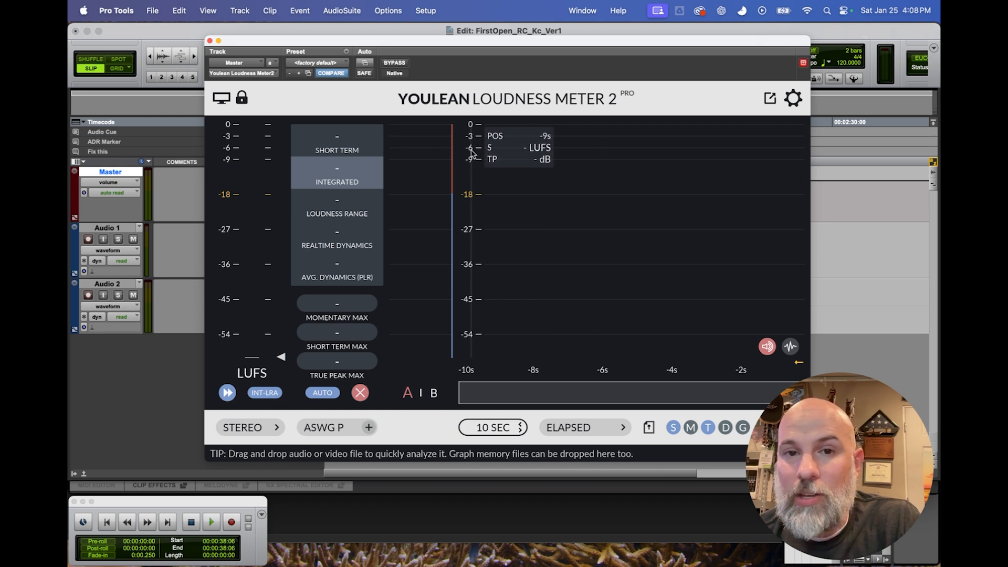
pyautogui.click(209, 41)
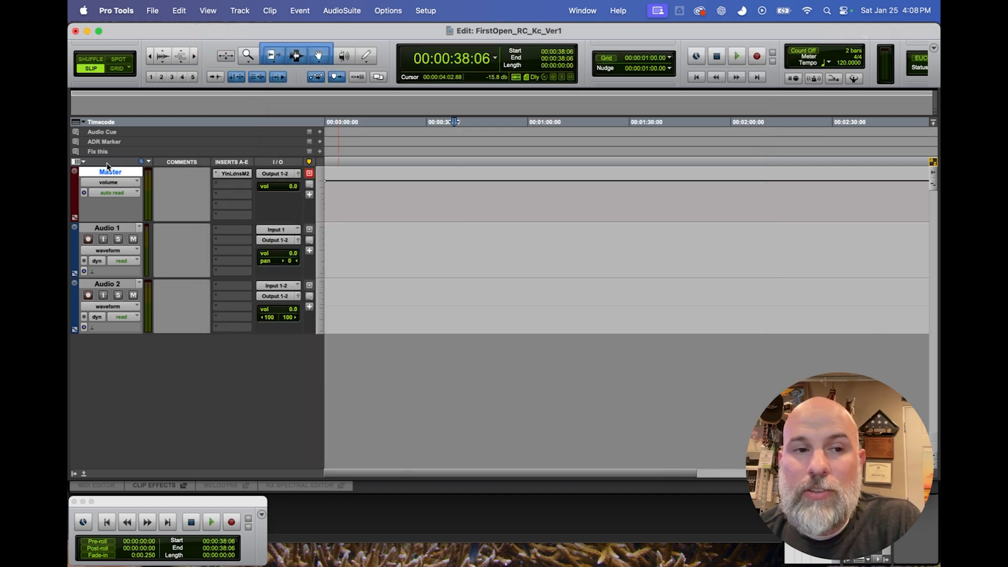
pyautogui.click(220, 174)
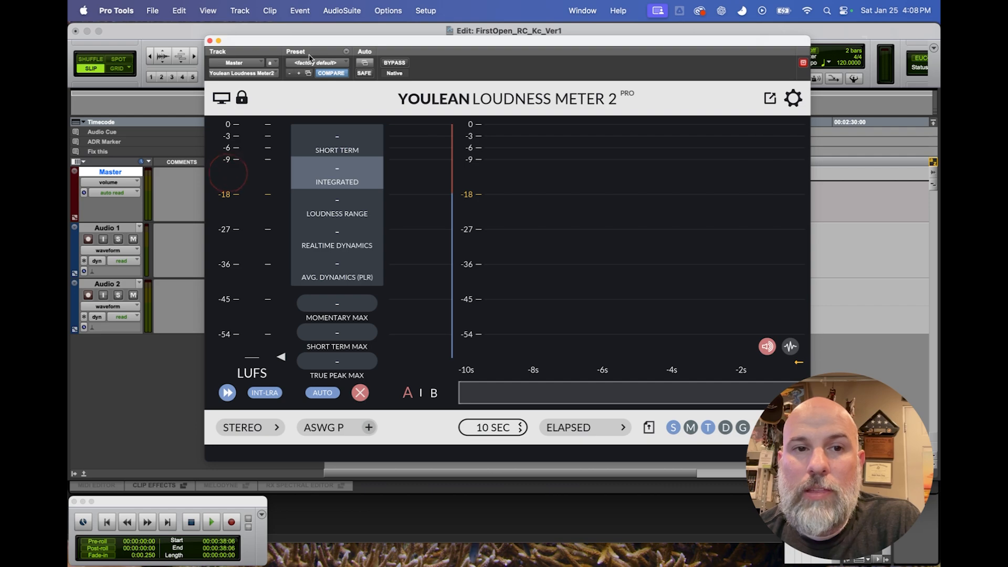
pyautogui.click(209, 41)
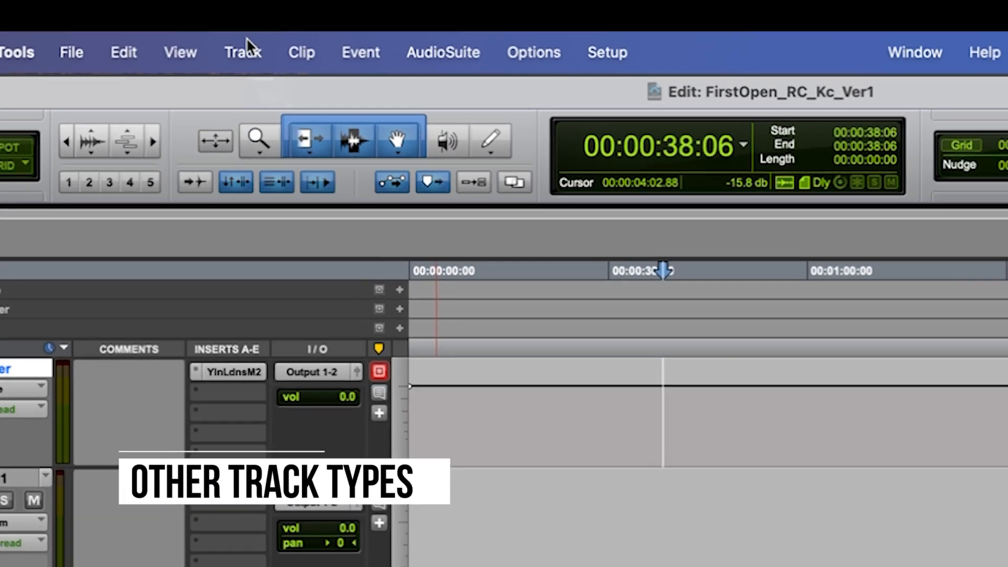
# Start creating new tracks and set the first entry's channel format to Stereo.
pyautogui.click(240, 10)
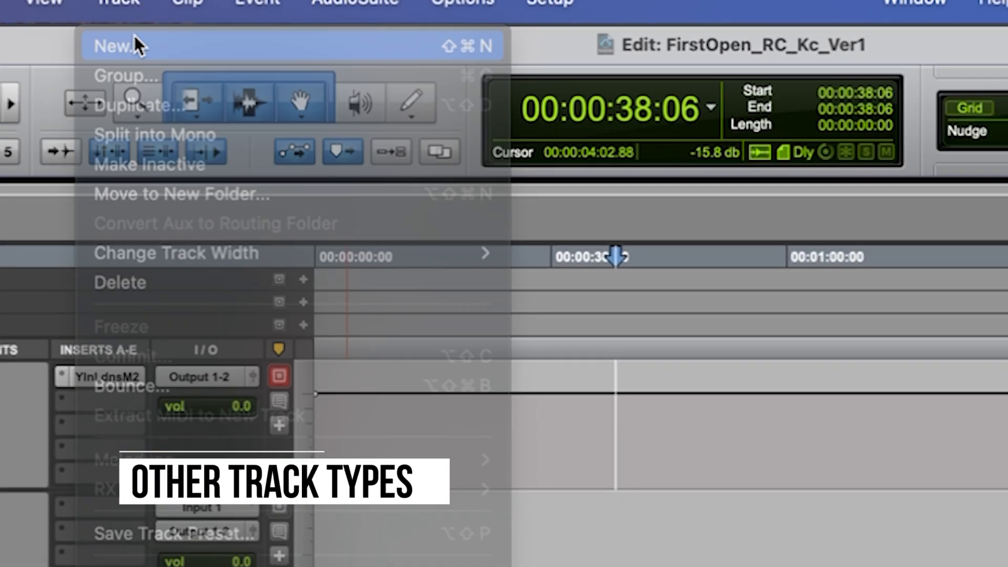
pyautogui.click(134, 47)
pyautogui.click(273, 287)
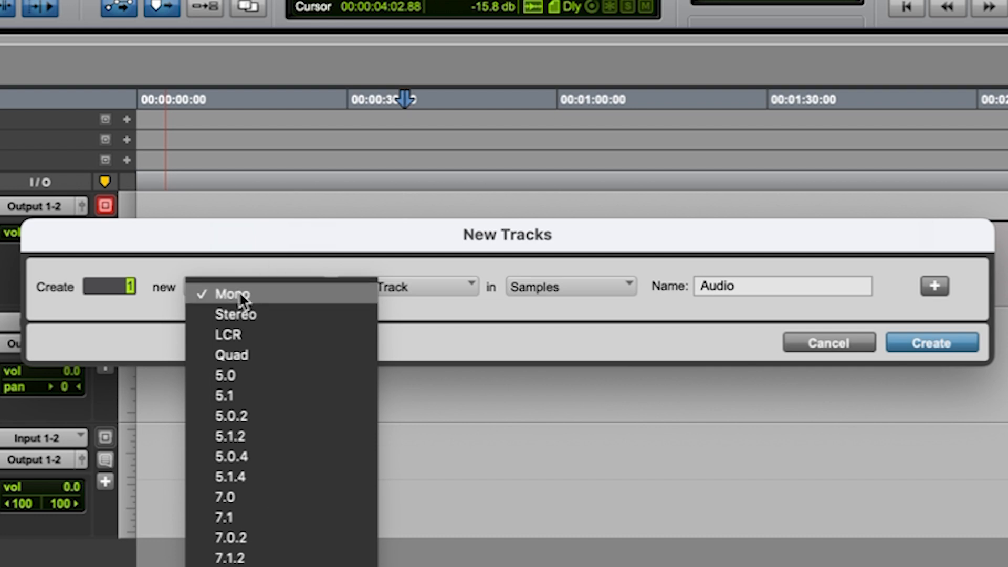
pyautogui.click(315, 245)
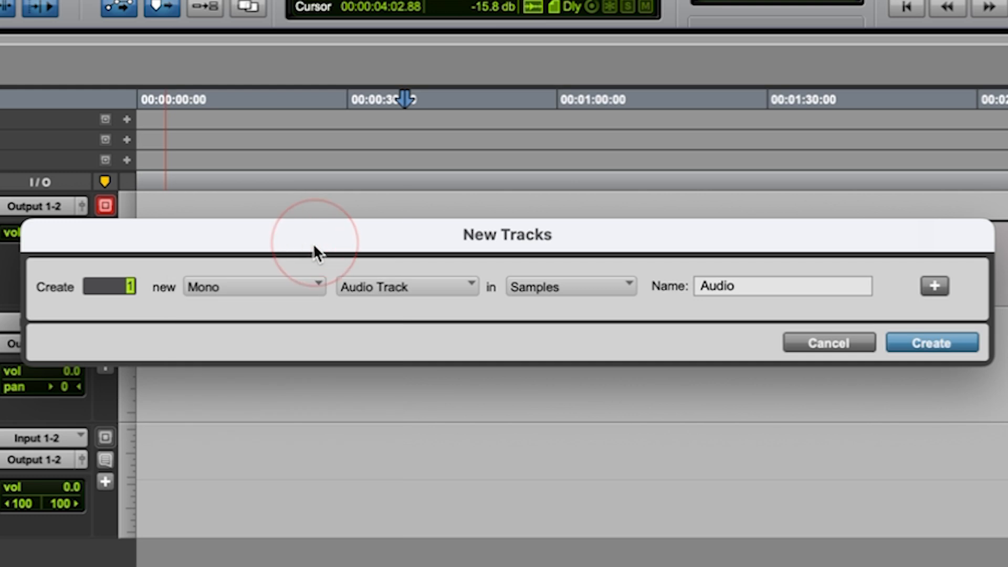
pyautogui.click(255, 287)
pyautogui.click(236, 313)
# Add two more entries to the new tracks list and make the first stereo entry an Aux Input.
pyautogui.click(439, 282)
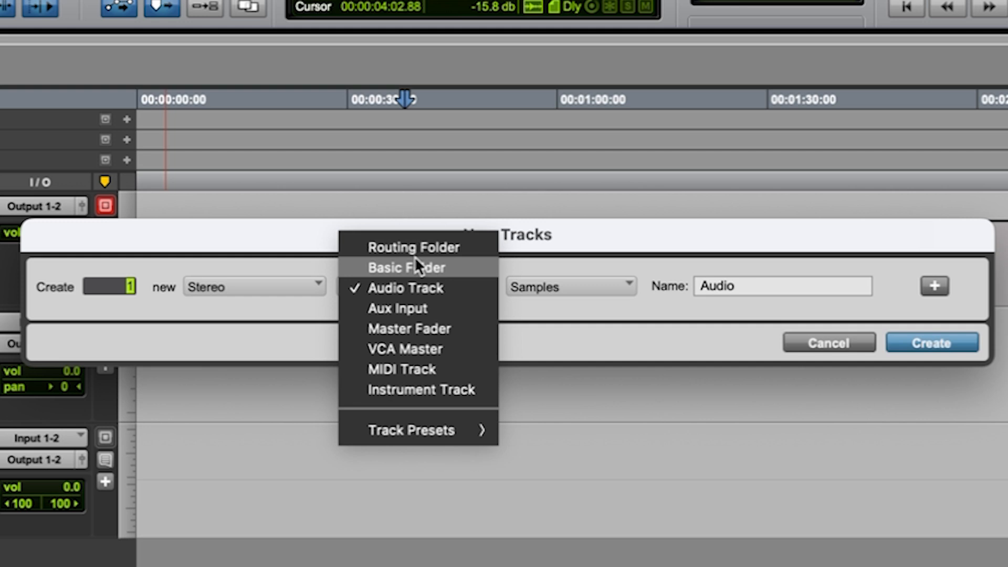
pyautogui.click(633, 249)
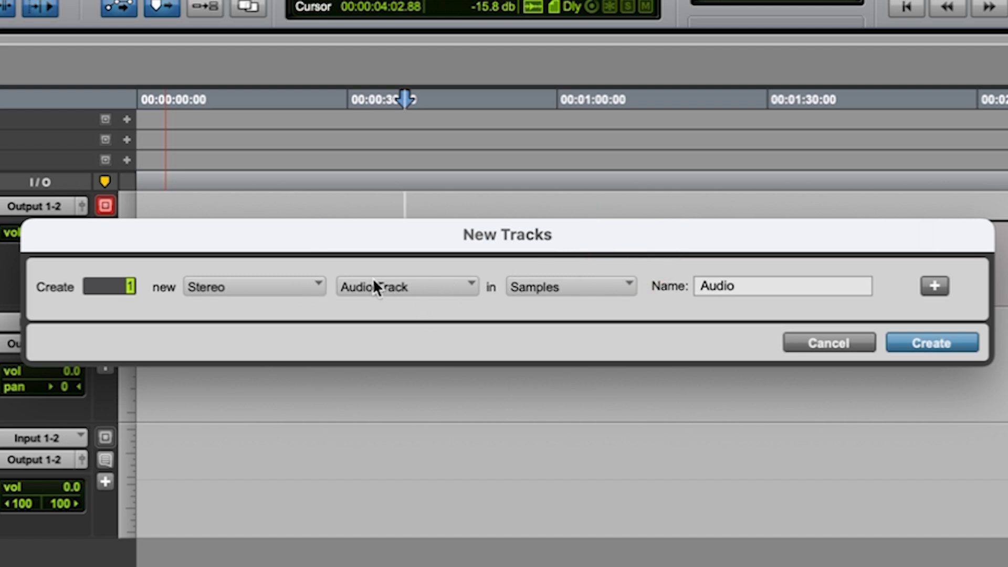
pyautogui.click(932, 284)
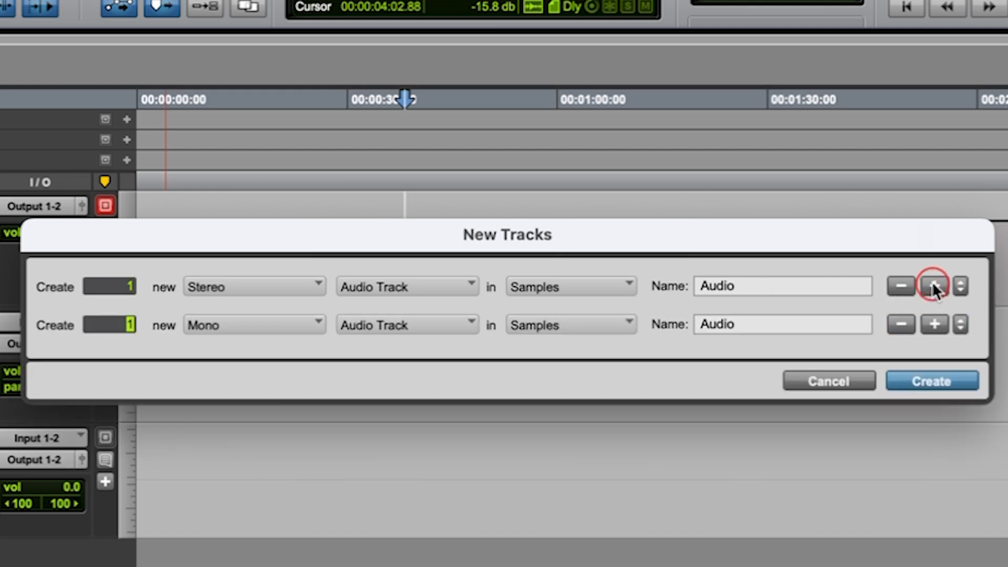
pyautogui.click(937, 324)
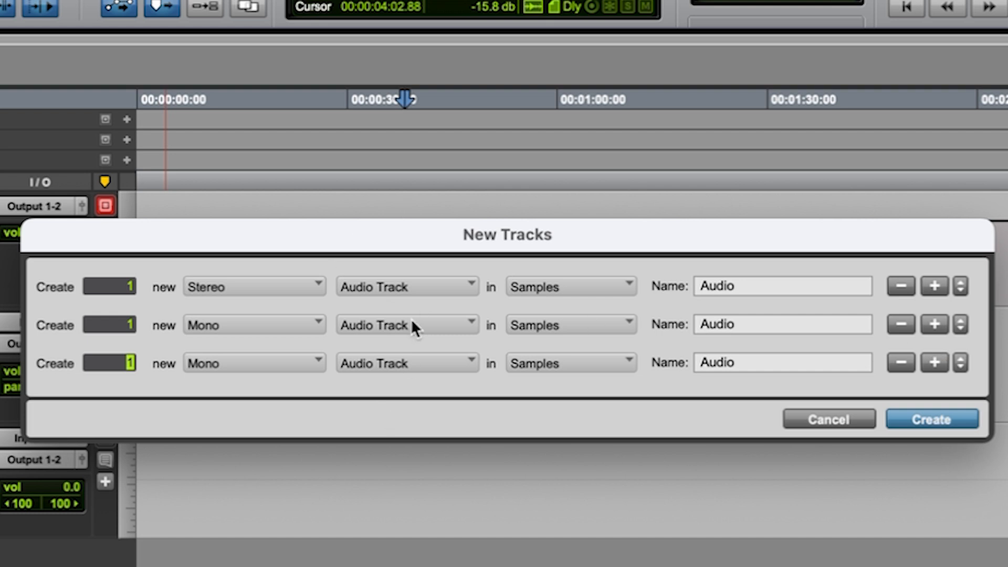
pyautogui.click(401, 287)
pyautogui.click(421, 306)
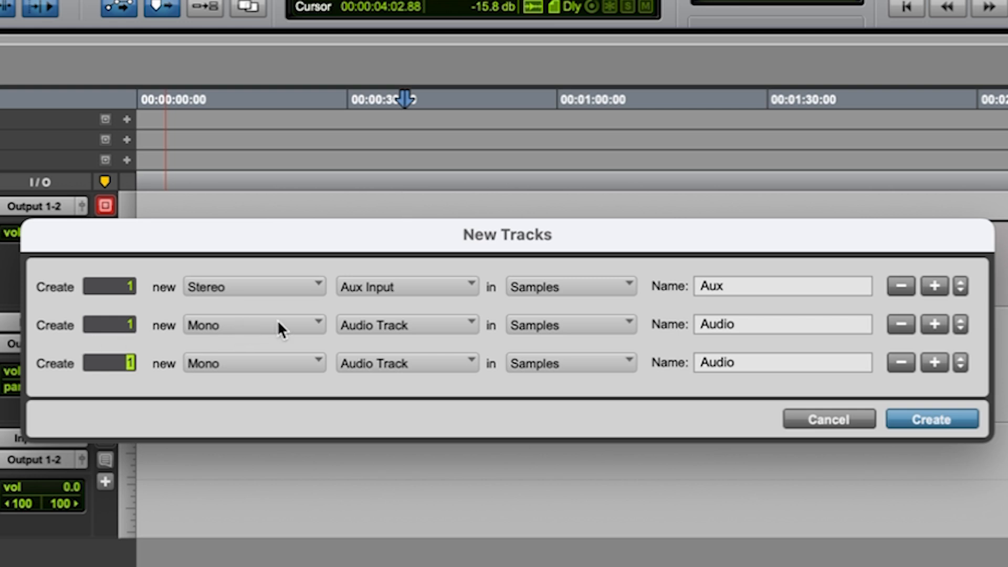
# Make the second new track entry a Basic Folder and the third a VCA Master.
pyautogui.click(400, 321)
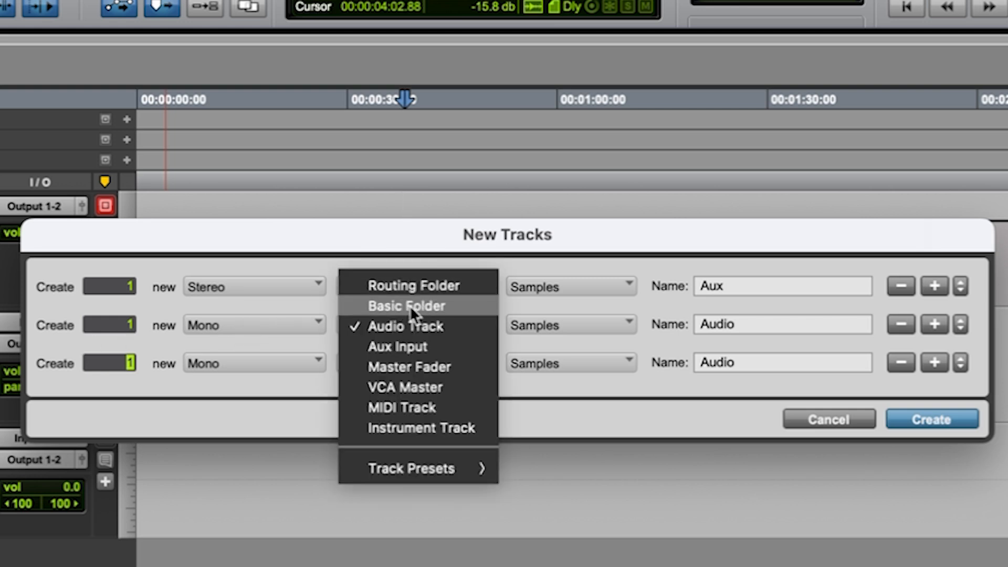
pyautogui.click(409, 305)
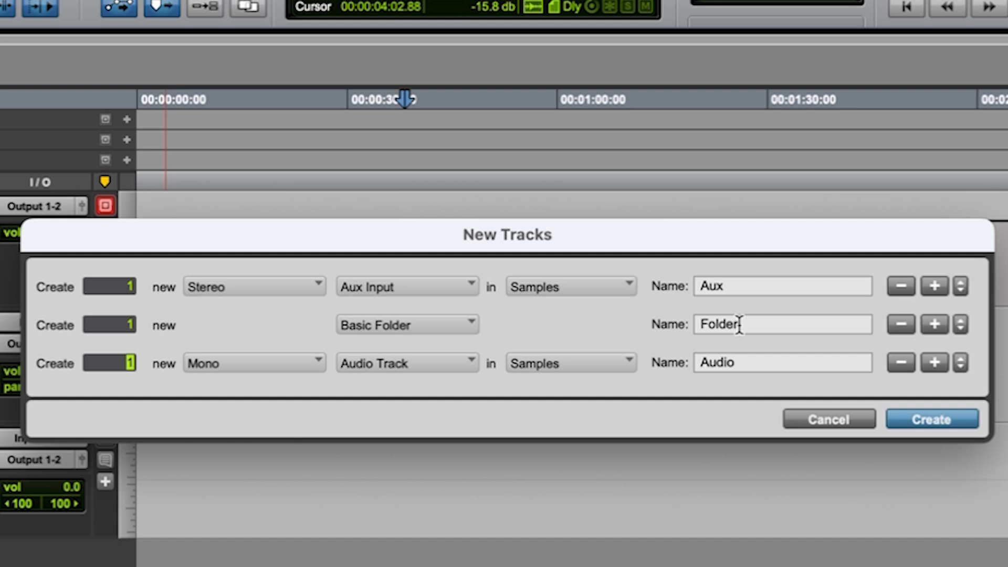
pyautogui.click(402, 362)
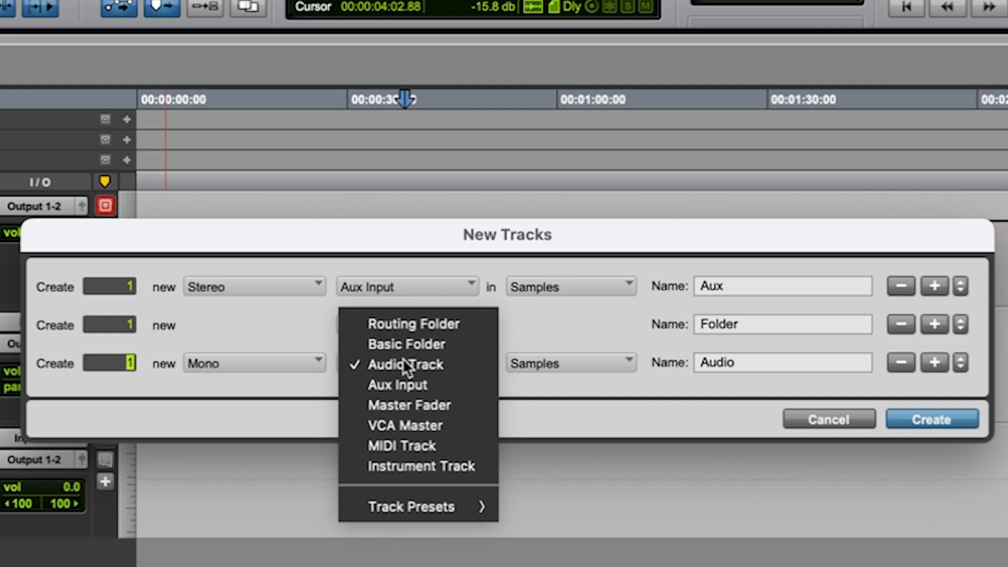
pyautogui.click(432, 420)
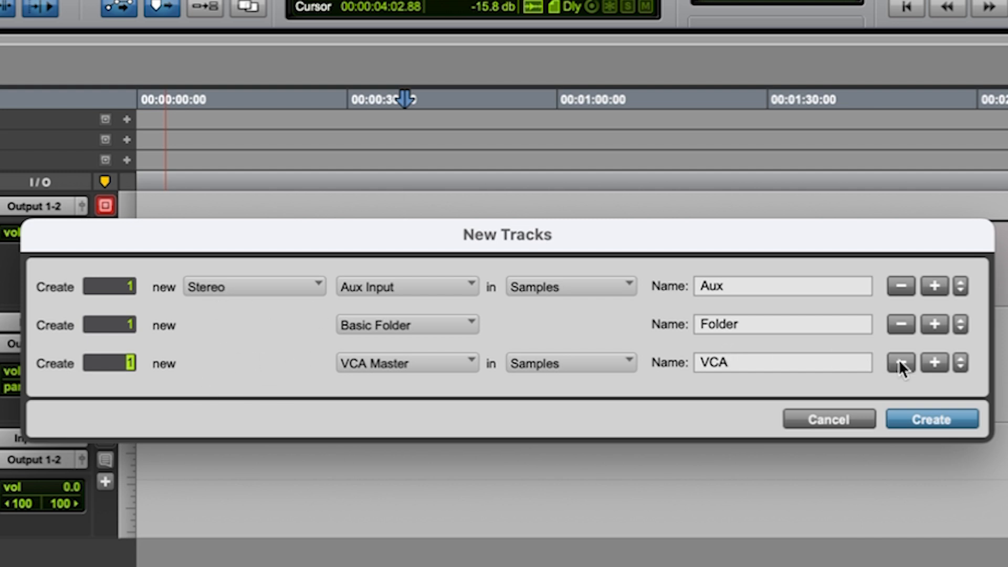
# Add a fourth new track entry as a stereo Instrument Track and create all the listed tracks.
pyautogui.click(933, 363)
pyautogui.click(392, 404)
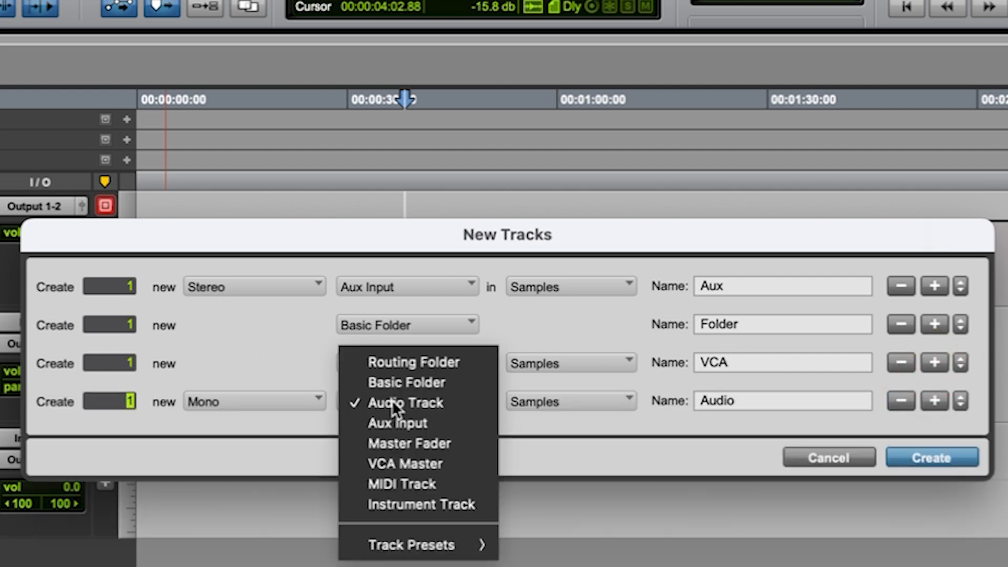
pyautogui.click(413, 502)
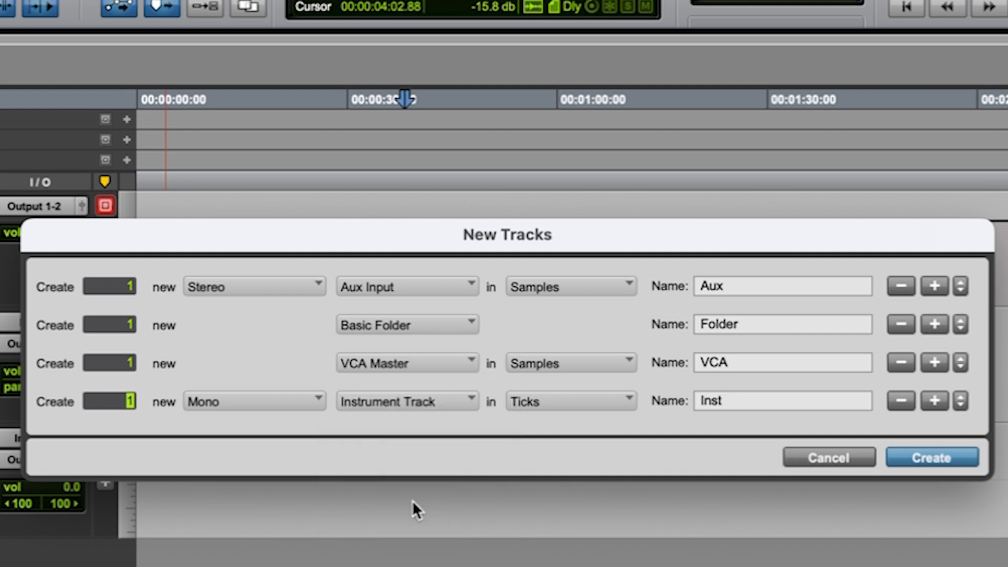
pyautogui.click(190, 403)
pyautogui.click(226, 429)
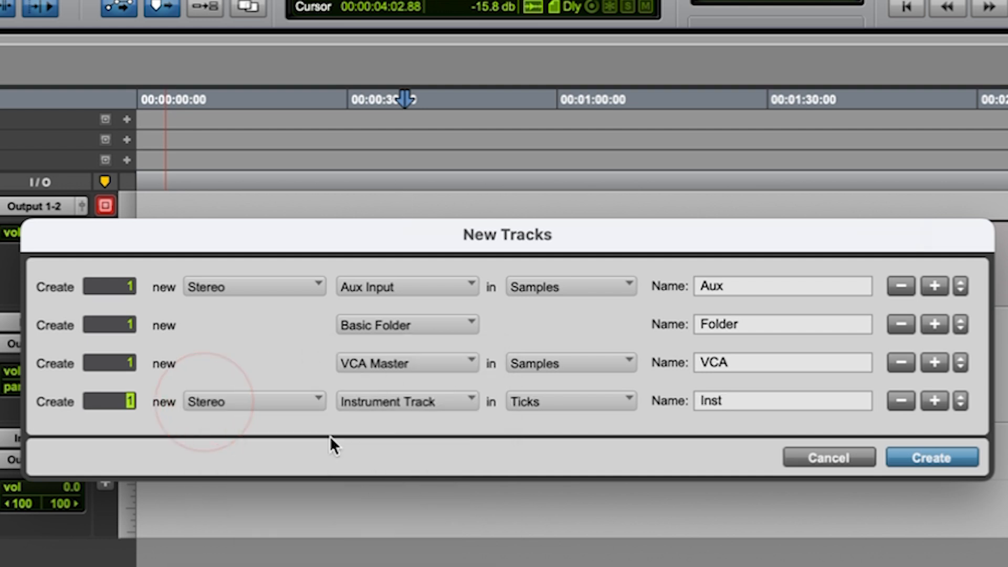
pyautogui.click(926, 454)
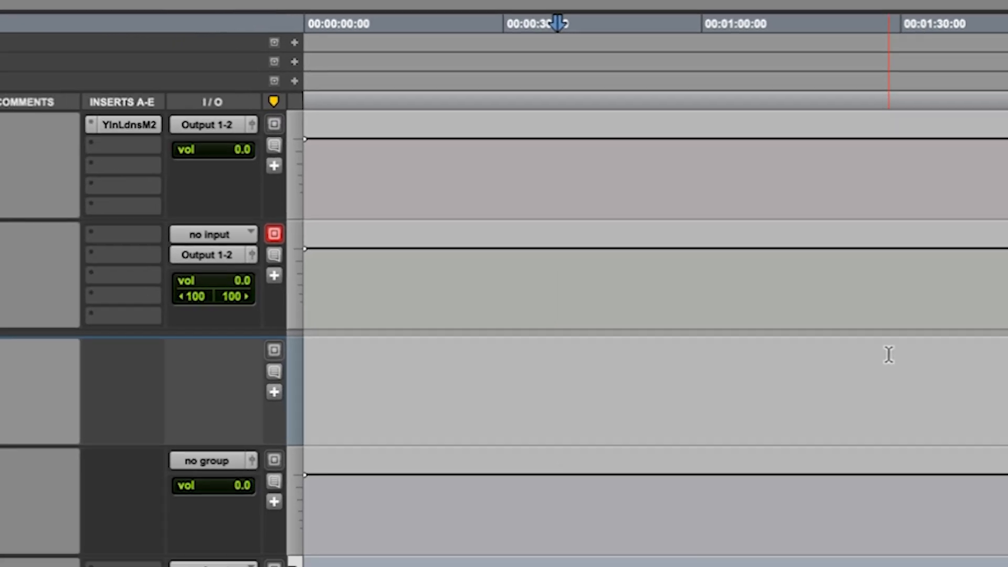
# Move the Folder 1 track below Inst 1, directly above Audio 1.
pyautogui.scroll(-5, 632, 453)
pyautogui.scroll(3, 635, 461)
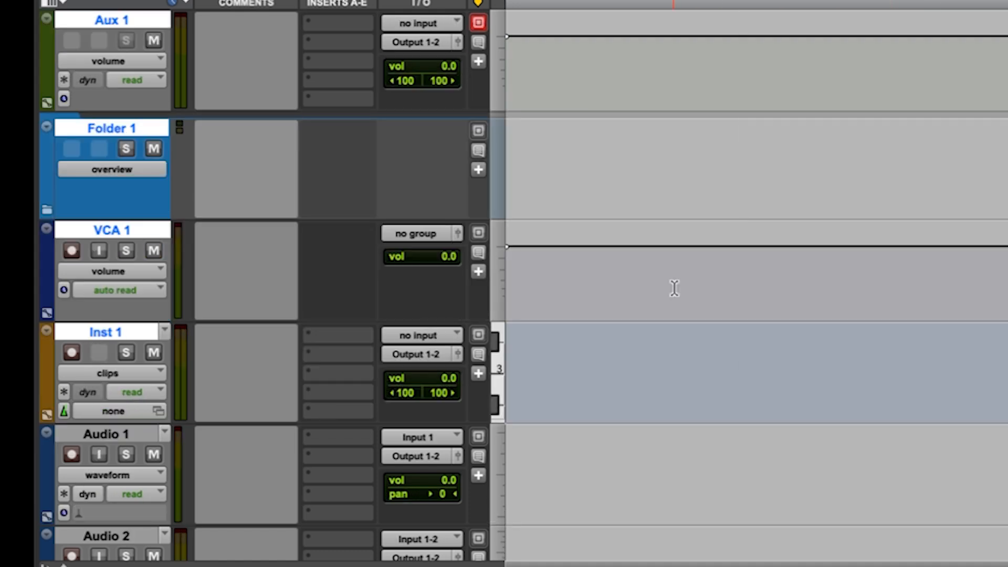
pyautogui.scroll(2, 670, 286)
pyautogui.click(592, 234)
pyautogui.scroll(-4, 130, 226)
pyautogui.scroll(4, 126, 221)
pyautogui.moveTo(120, 228)
pyautogui.mouseDown()
pyautogui.moveTo(108, 500)
pyautogui.moveTo(124, 457)
pyautogui.moveTo(119, 222)
pyautogui.mouseUp()
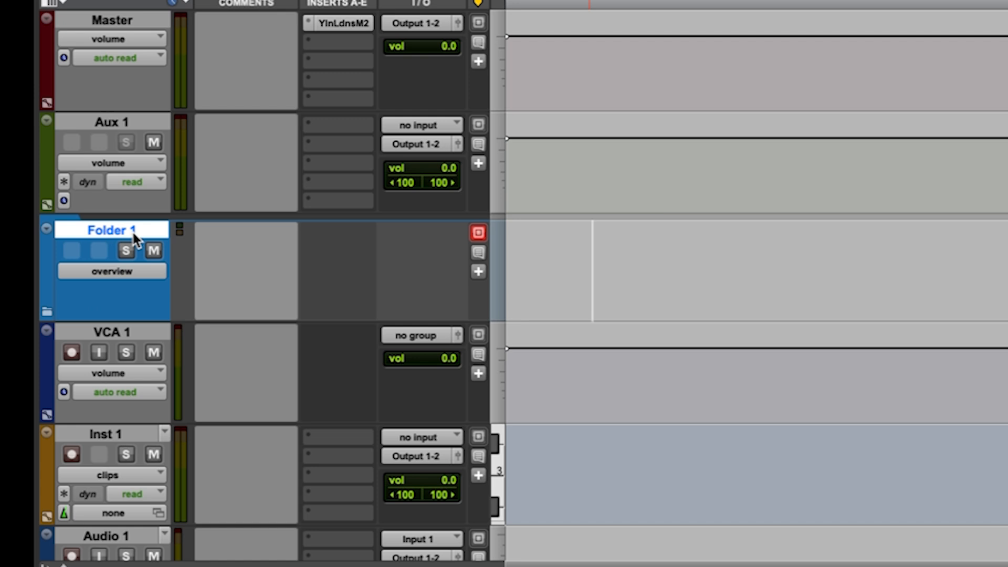
pyautogui.click(133, 118)
pyautogui.click(136, 231)
pyautogui.moveTo(128, 227); pyautogui.dragTo(131, 262)
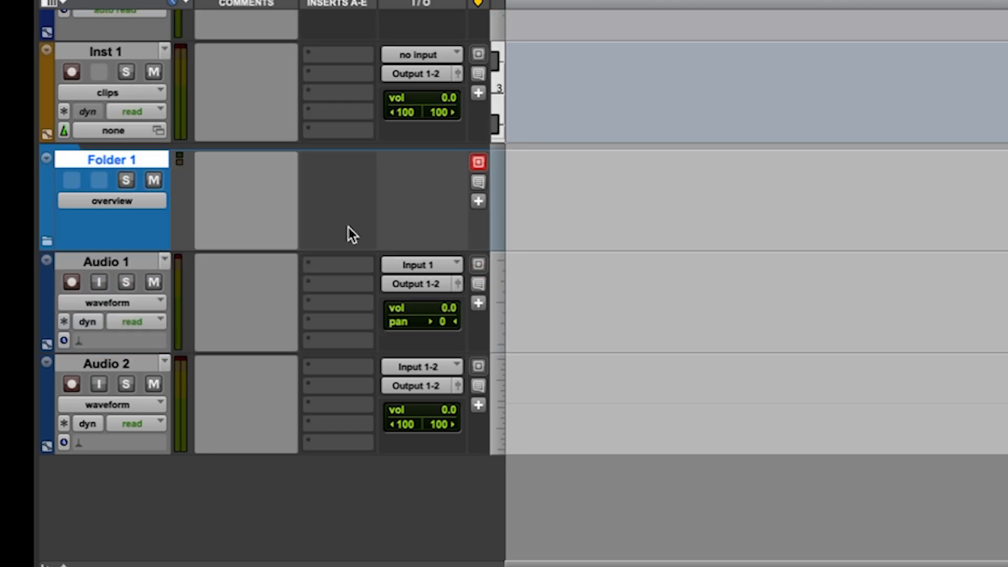
# Select both Audio 1 and Audio 2 and move them into Folder 1.
pyautogui.scroll(2, 511, 262)
pyautogui.click(134, 331)
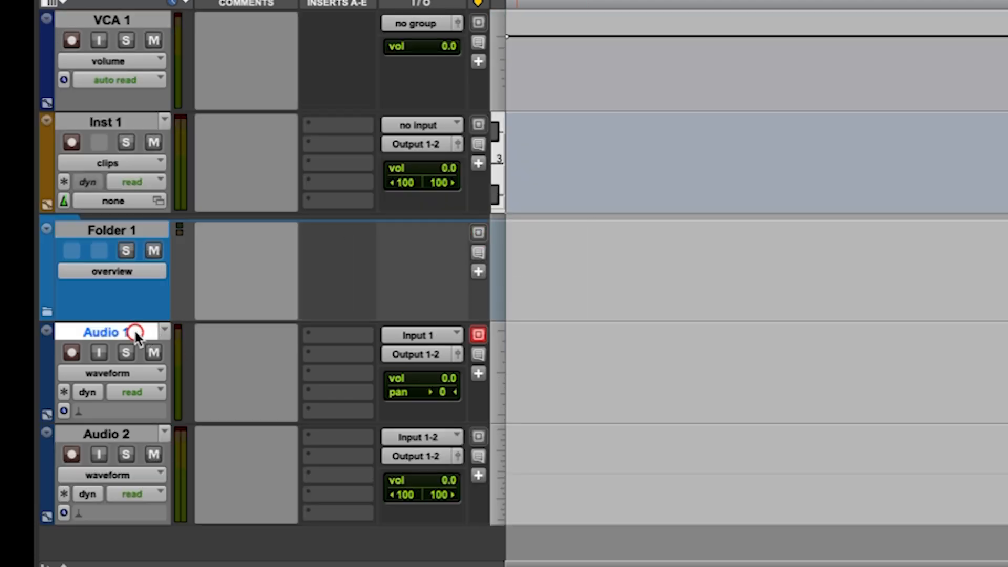
pyautogui.click(134, 435)
pyautogui.click(131, 332)
pyautogui.keyDown('shift'); pyautogui.click(115, 430); pyautogui.keyUp('shift')
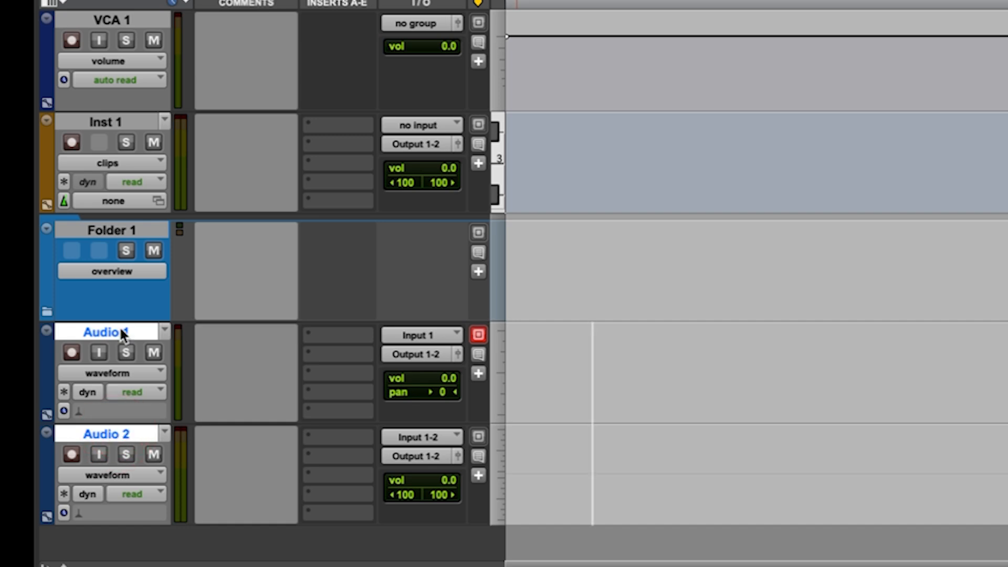
pyautogui.moveTo(122, 334); pyautogui.dragTo(162, 254)
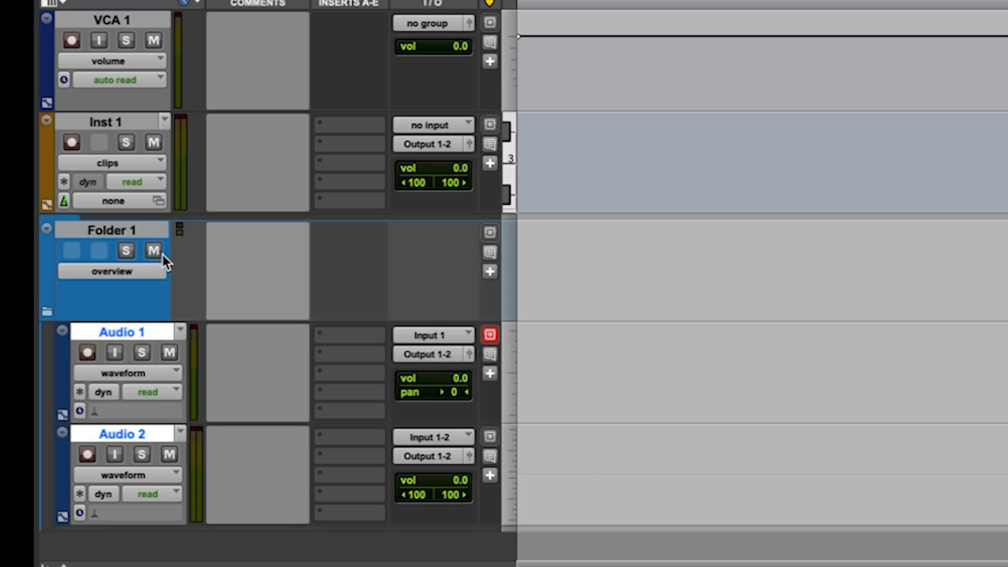
# Collapse and expand Folder 1 repeatedly to hide and show the audio tracks inside it.
pyautogui.click(47, 311)
pyautogui.click(48, 445)
pyautogui.click(49, 445)
pyautogui.click(48, 445)
pyautogui.click(49, 446)
pyautogui.click(49, 445)
pyautogui.click(49, 445)
pyautogui.click(48, 445)
pyautogui.scroll(-3, 184, 405)
pyautogui.scroll(4, 184, 408)
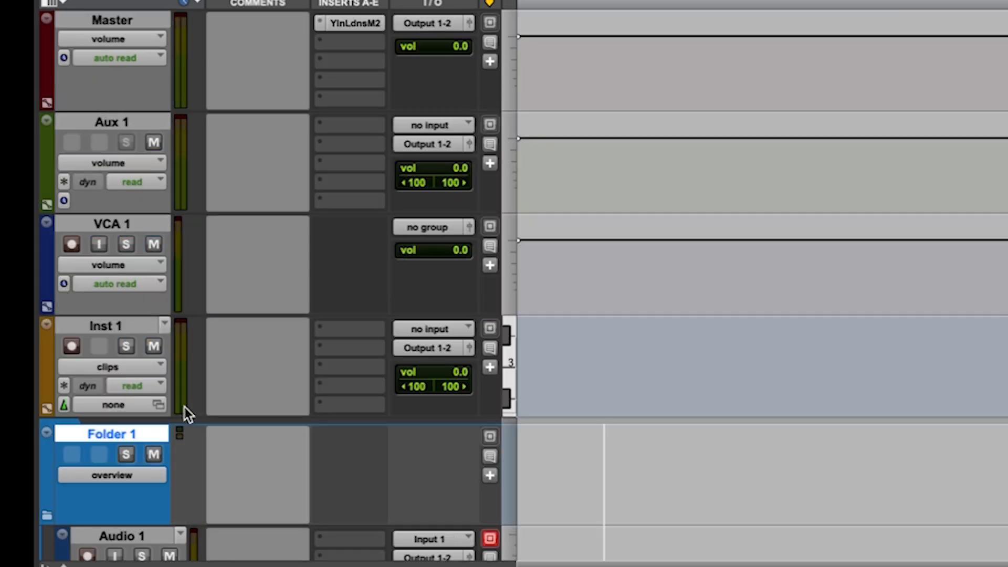
pyautogui.scroll(-4, 96, 415)
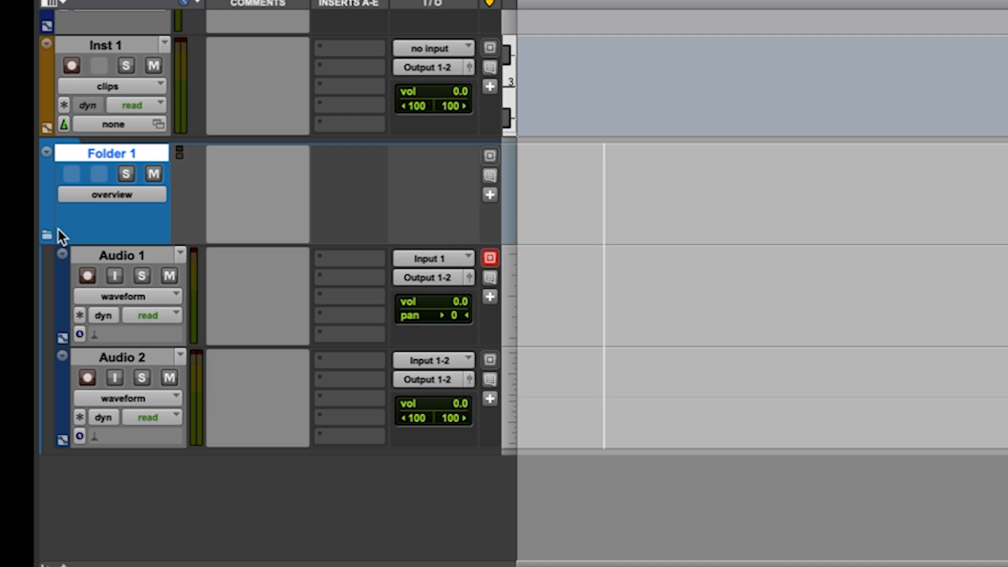
# Collapse Folder 1 again, close VCA 1's automation lane, and leave the folder expanded over Audio 1 and Audio 2.
pyautogui.click(48, 234)
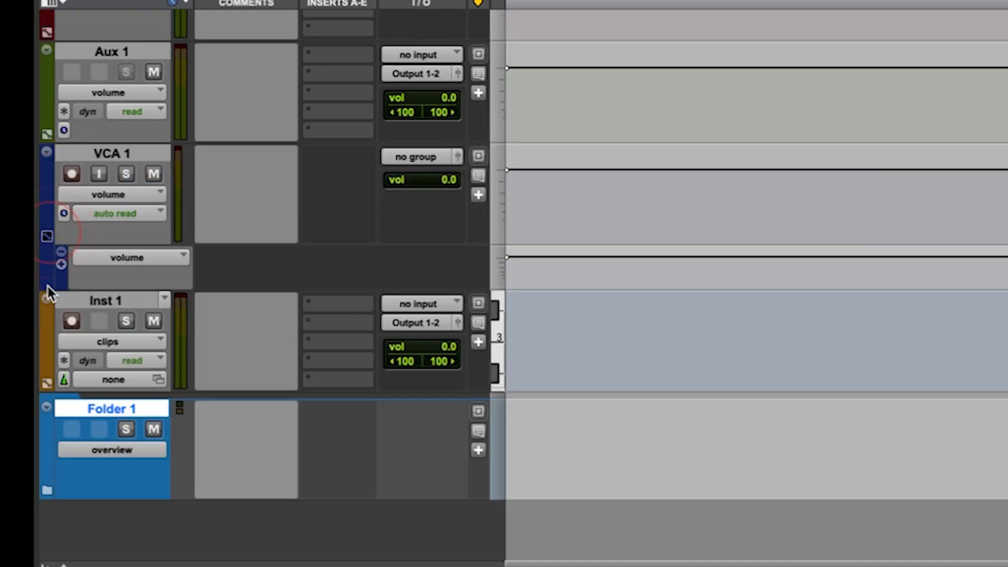
pyautogui.click(49, 236)
pyautogui.click(48, 443)
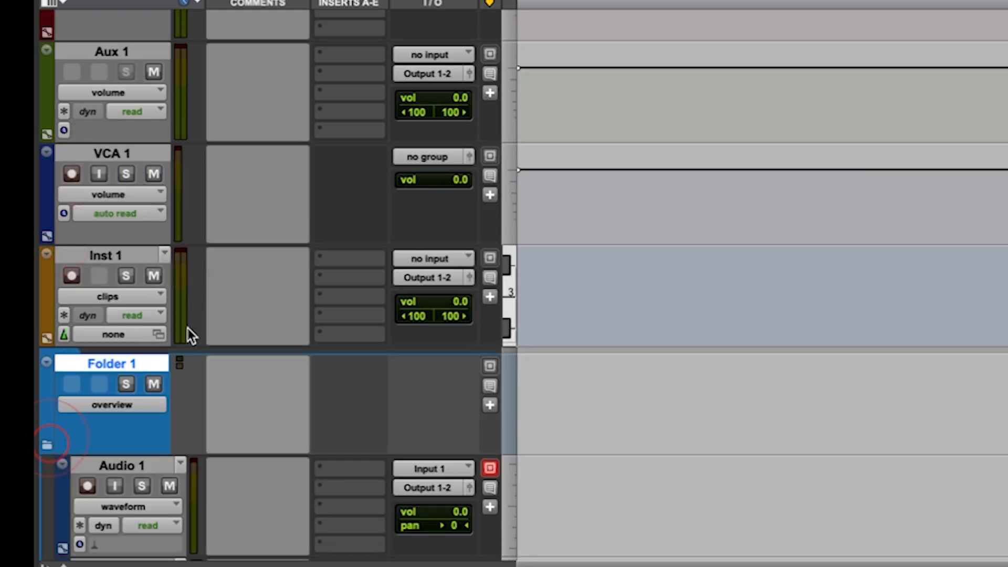
pyautogui.scroll(-5, 187, 328)
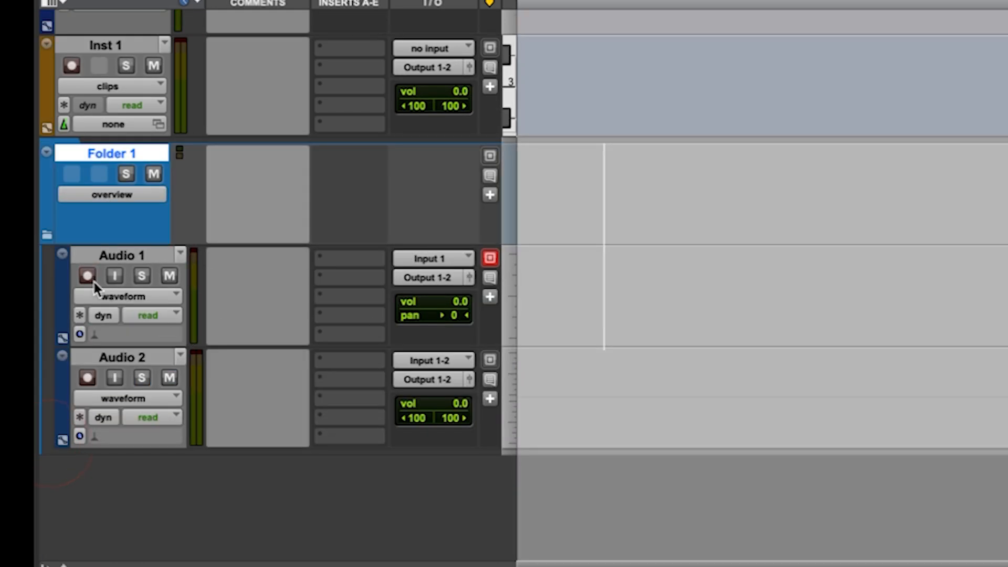
pyautogui.click(51, 236)
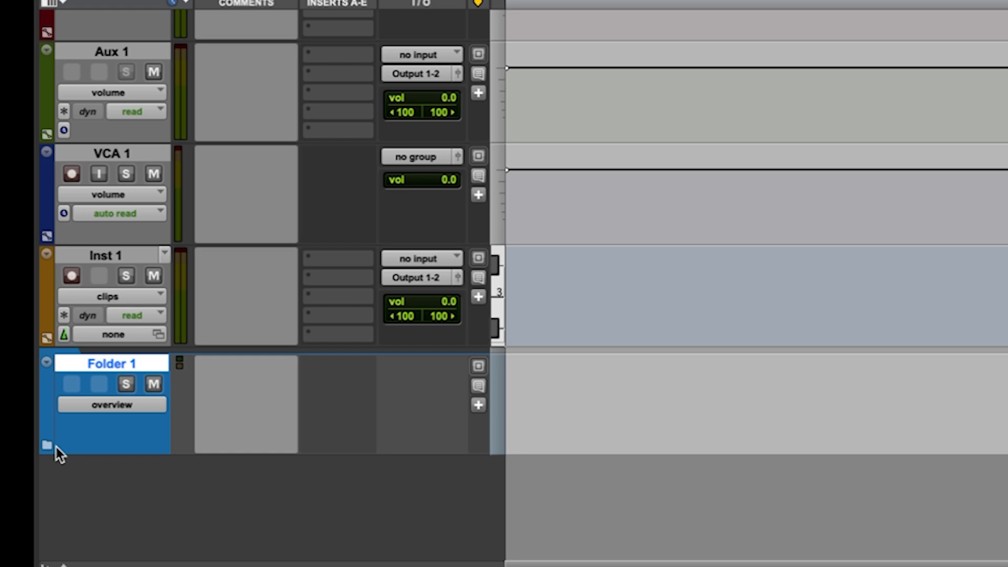
pyautogui.click(52, 443)
pyautogui.scroll(-5, 155, 412)
pyautogui.scroll(6, 155, 412)
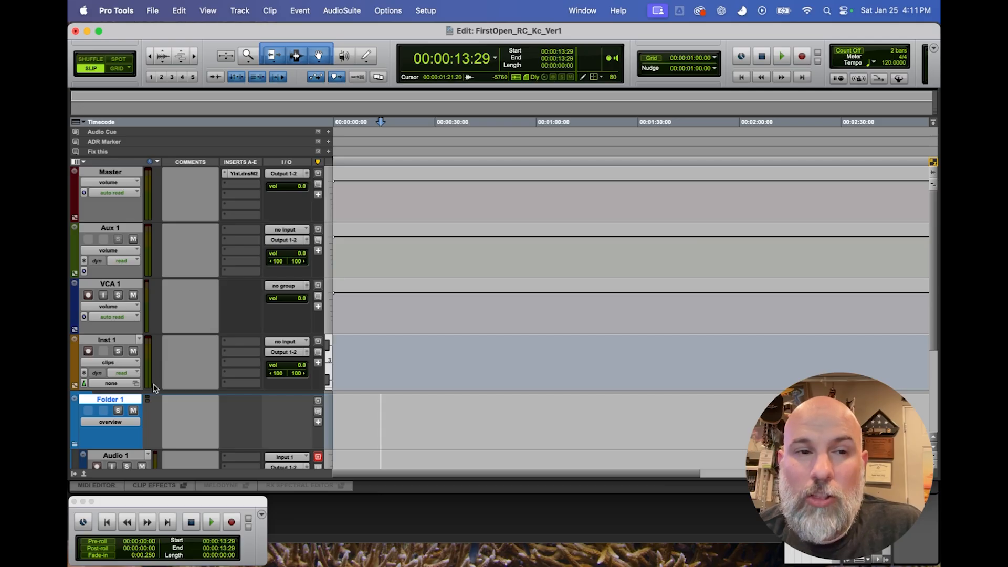
pyautogui.scroll(-5, 150, 370)
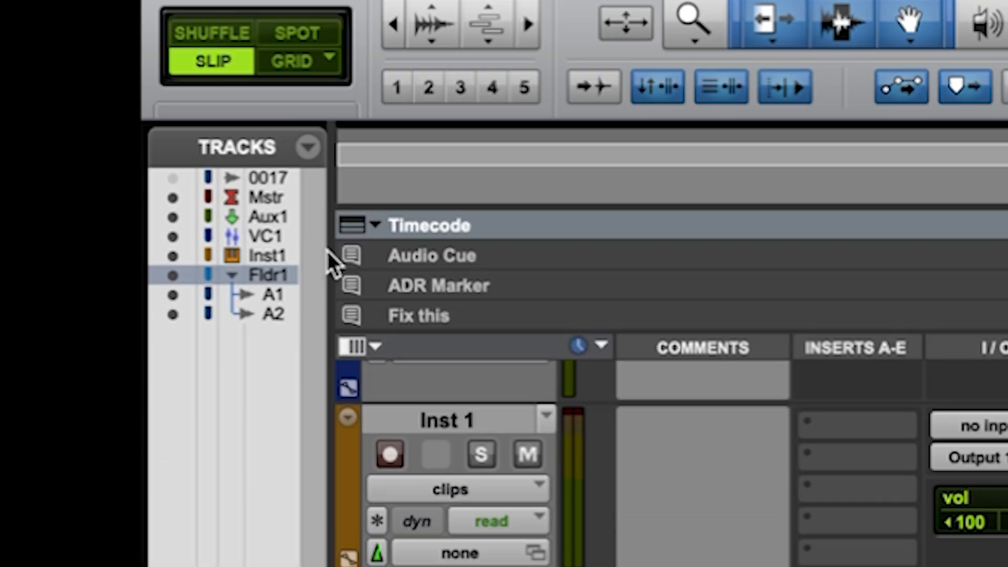
# Widen the track list and toggle the visibility of the ZOOM0017_Tr2 track on and back off.
pyautogui.moveTo(329, 252); pyautogui.dragTo(461, 244)
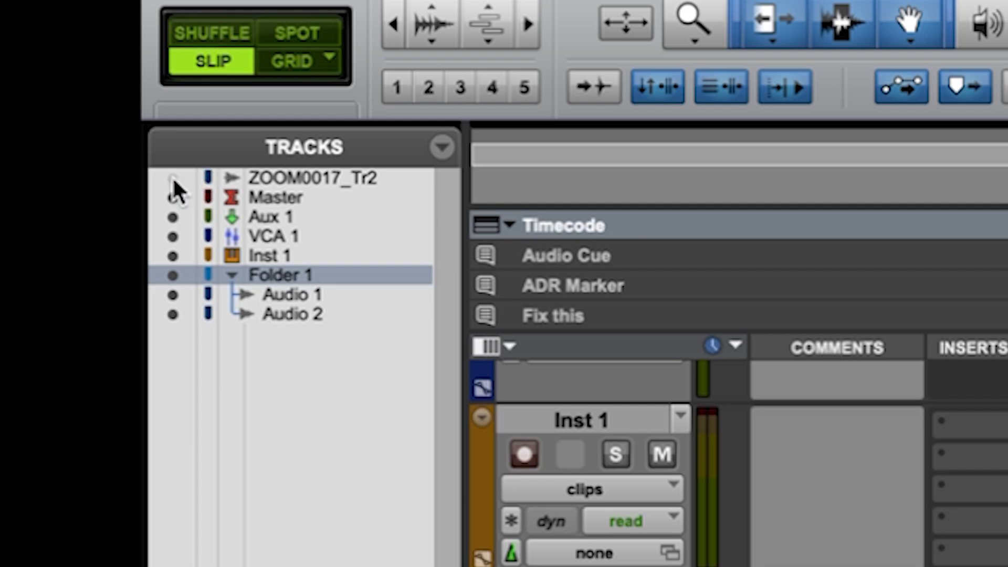
pyautogui.click(172, 180)
pyautogui.click(173, 179)
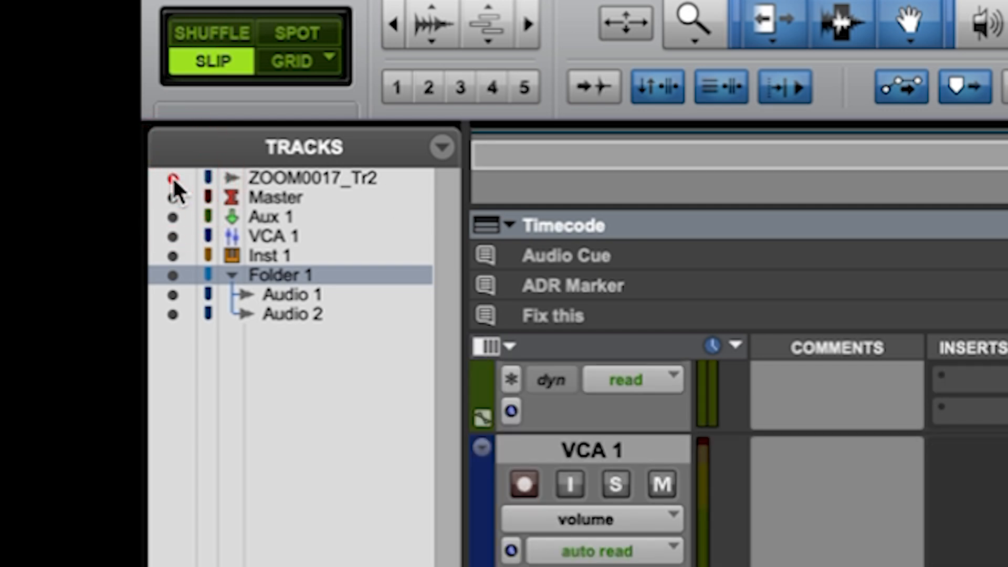
pyautogui.scroll(2, 624, 449)
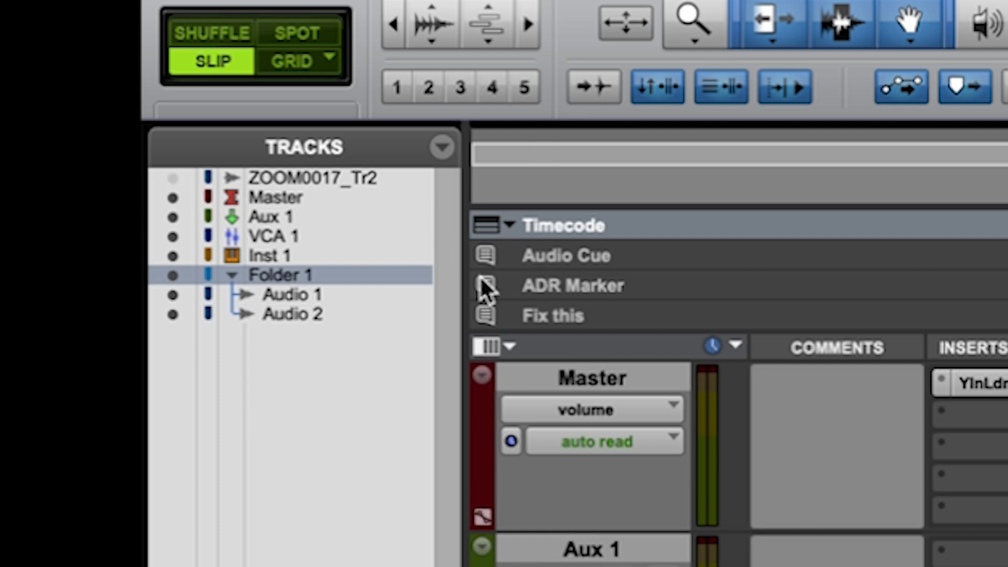
pyautogui.scroll(-5, 725, 423)
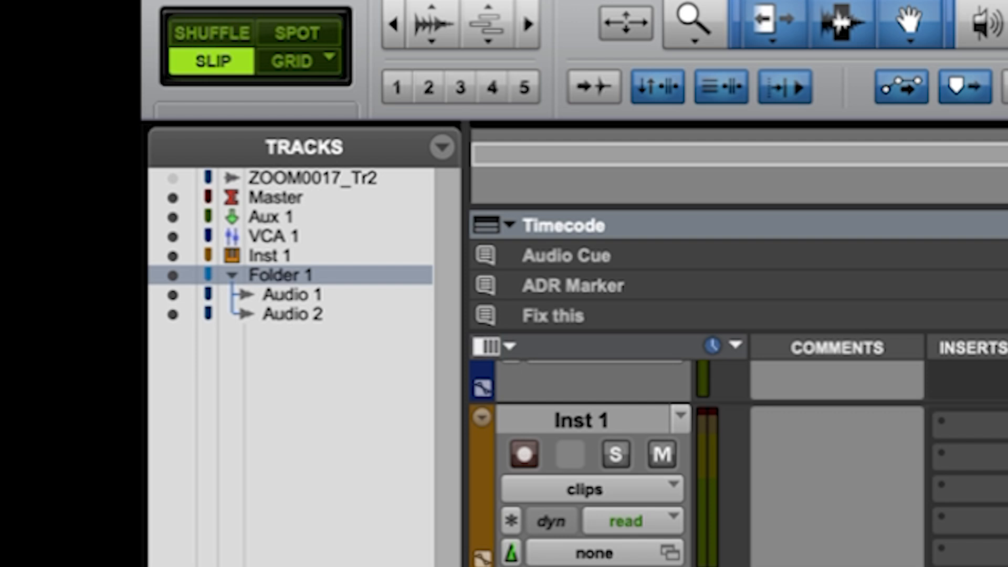
# Make the Audio 1 track inside Folder 1 inactive.
pyautogui.click(292, 295)
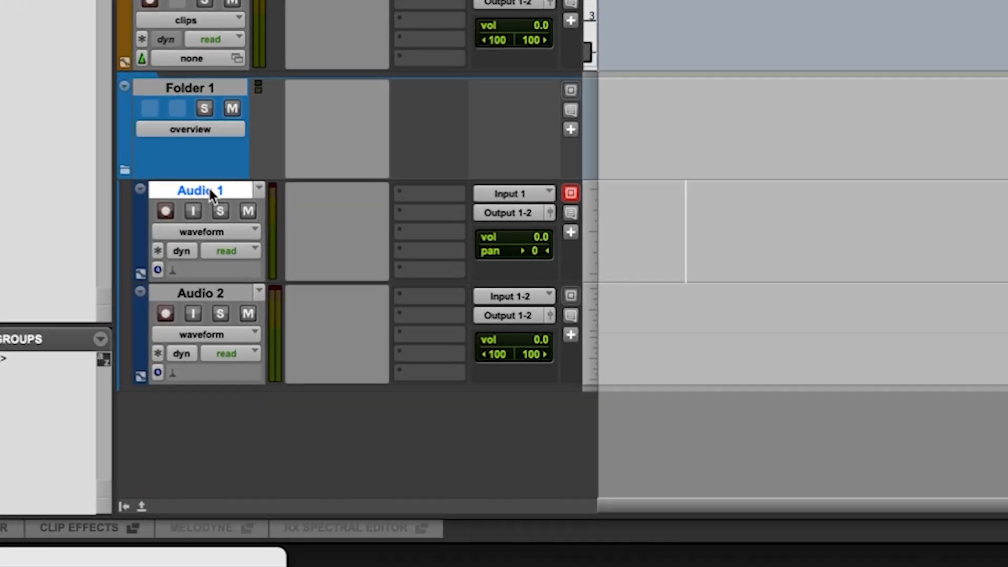
pyautogui.rightClick(216, 233)
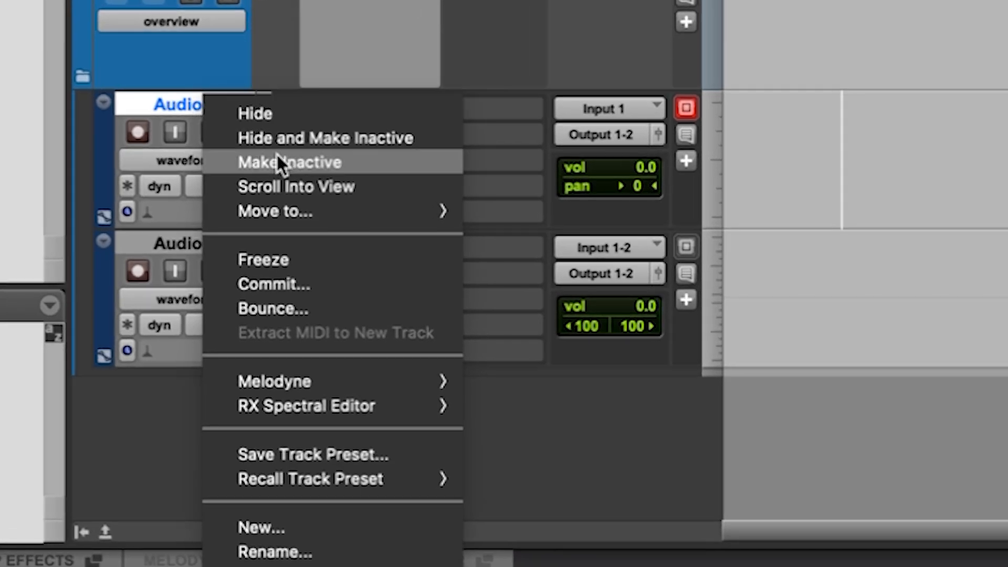
pyautogui.click(265, 266)
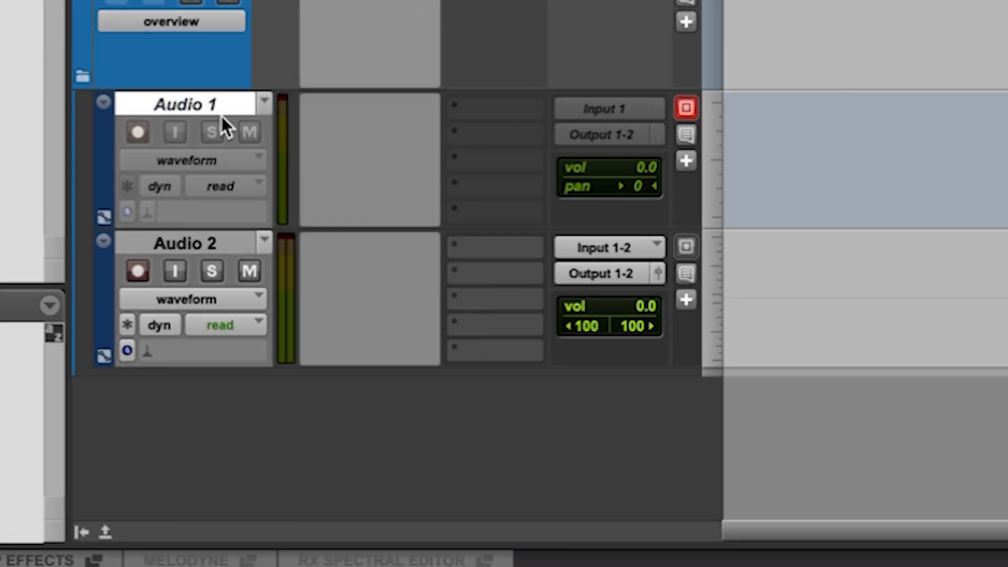
pyautogui.click(814, 117)
pyautogui.click(854, 348)
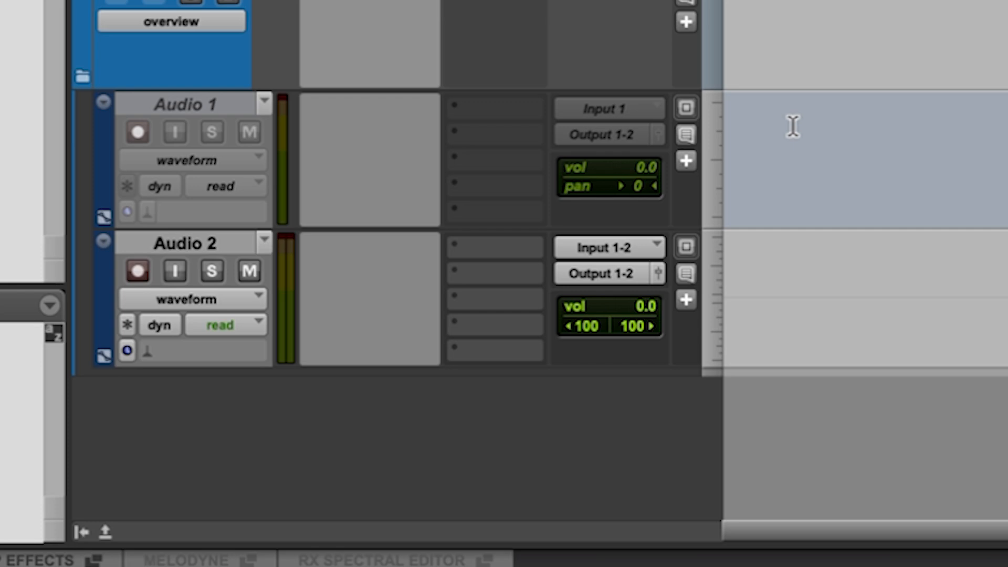
# Make the Audio 1 track active again and select Folder 1.
pyautogui.click(233, 103)
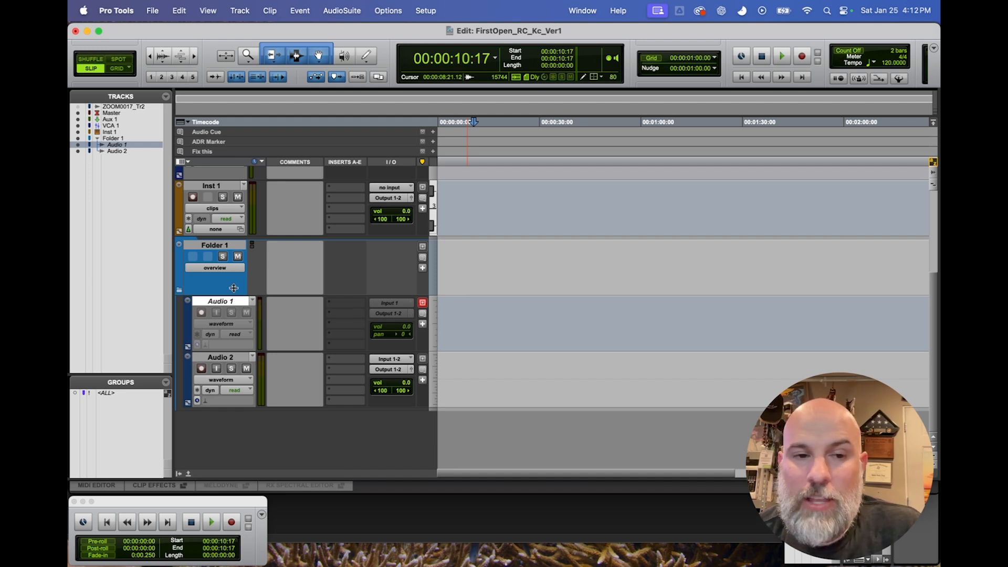
pyautogui.rightClick(240, 304)
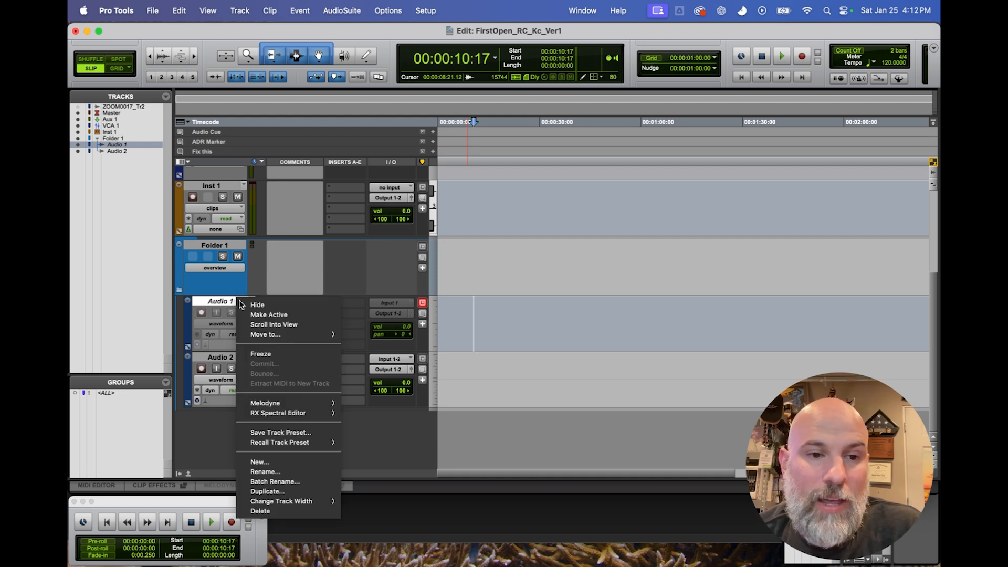
pyautogui.click(268, 314)
pyautogui.click(214, 248)
# Examine the Aux 1 track's controls and compare them with those of the Audio 1 track.
pyautogui.scroll(3, 307, 312)
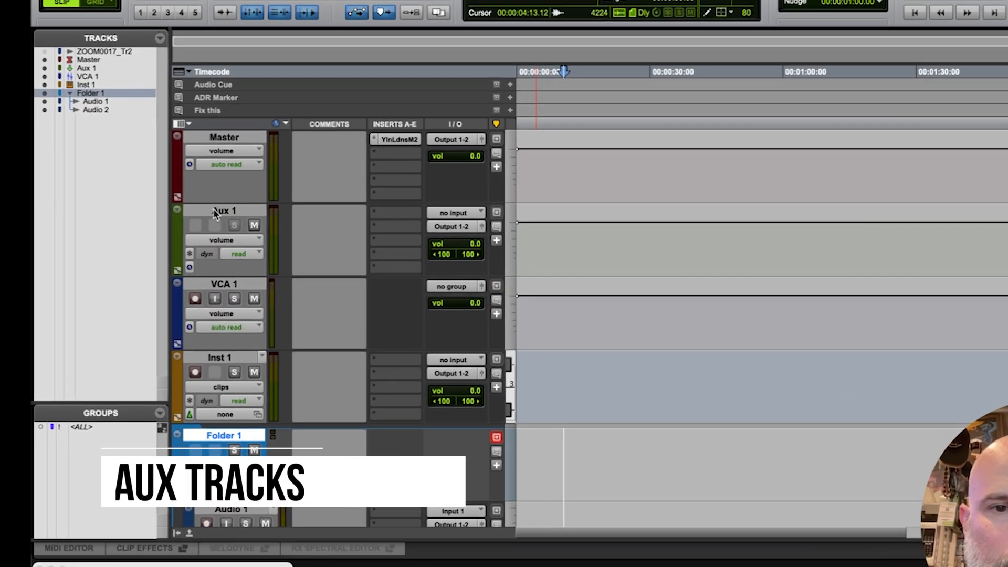
pyautogui.click(208, 228)
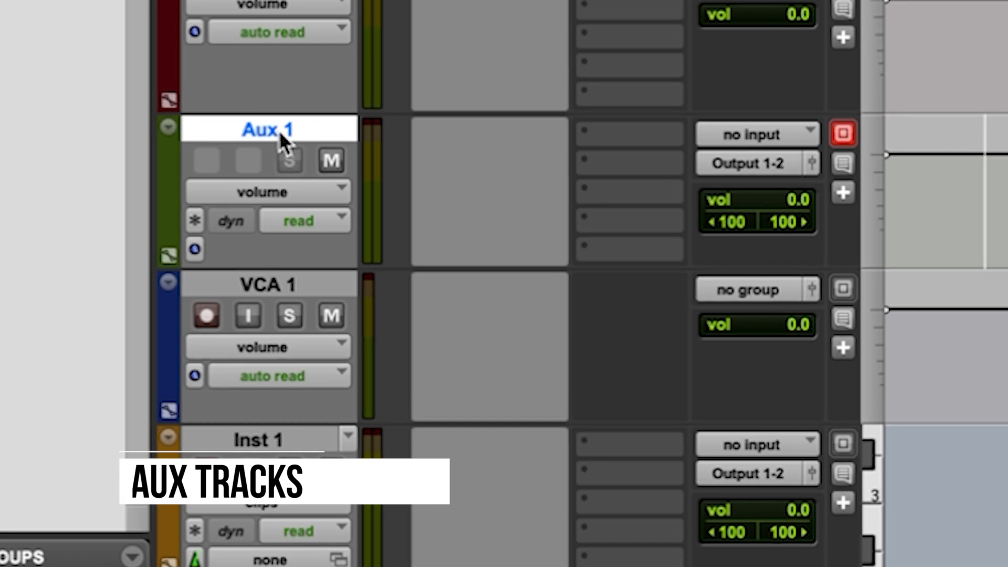
pyautogui.click(933, 178)
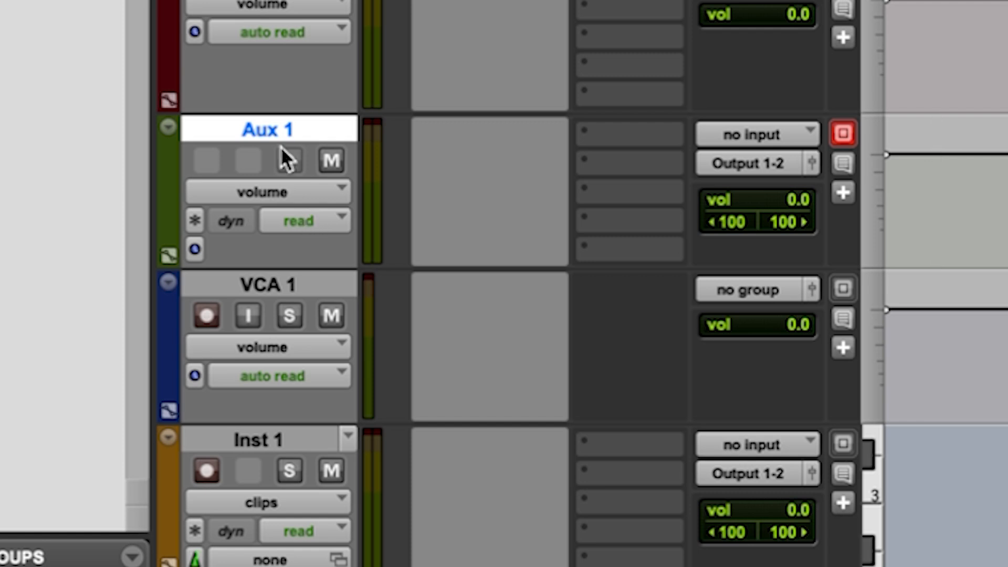
pyautogui.scroll(-5, 294, 236)
pyautogui.click(301, 332)
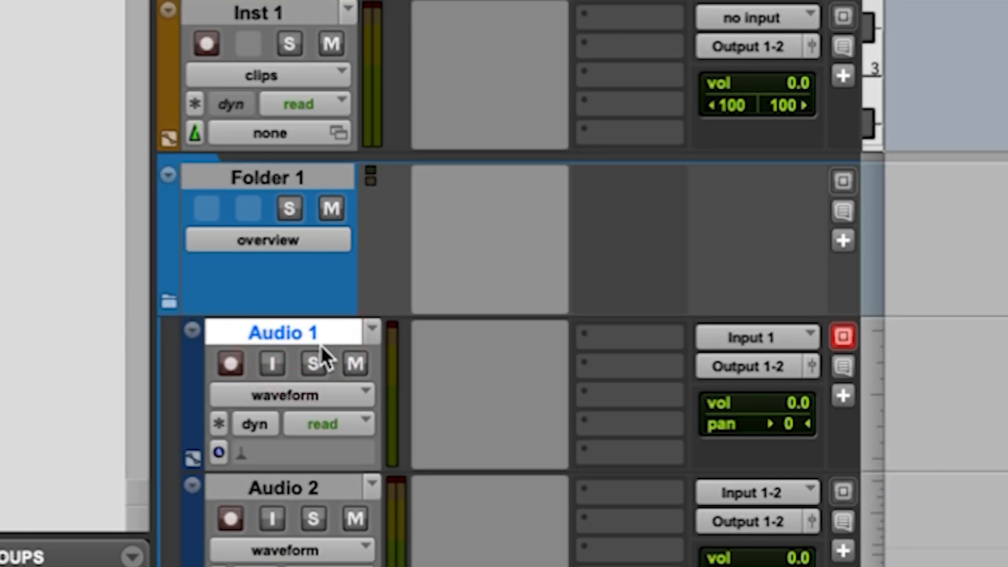
pyautogui.scroll(5, 433, 559)
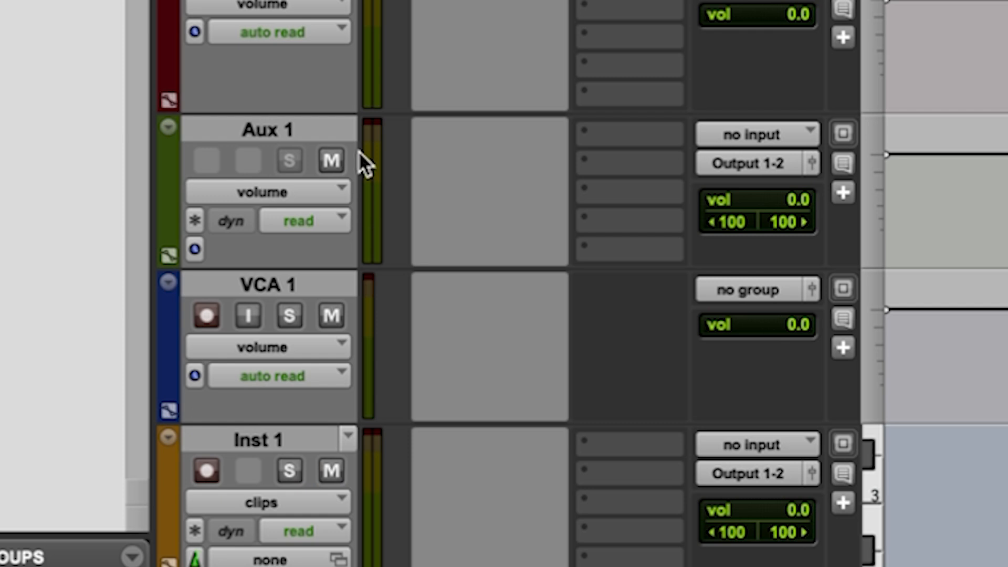
pyautogui.click(282, 129)
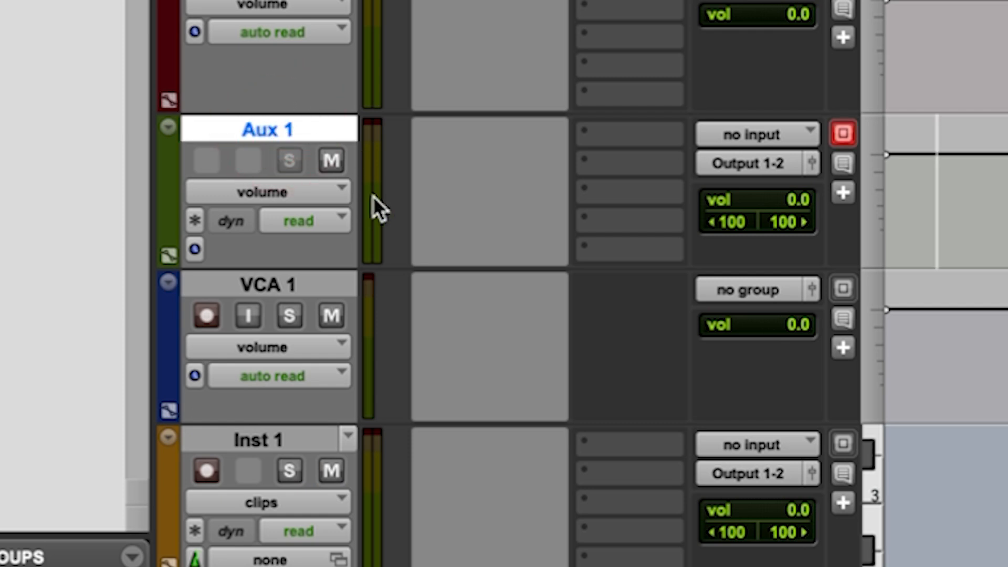
pyautogui.scroll(-5, 396, 231)
pyautogui.scroll(5, 395, 234)
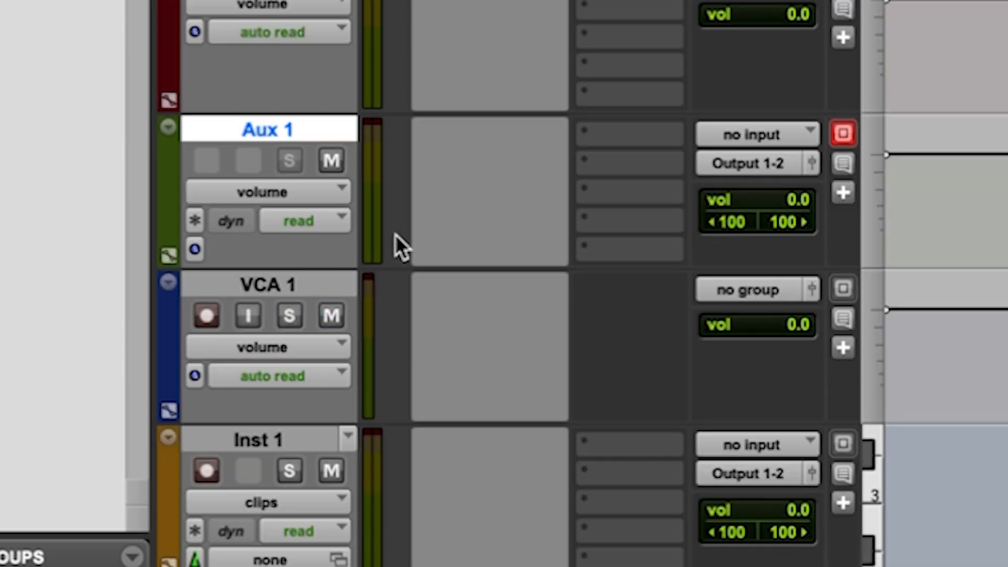
# Select Audio 1 in Folder 1 and Aux 1 in turn to contrast their controls, routing and timeline areas.
pyautogui.scroll(-1, 395, 234)
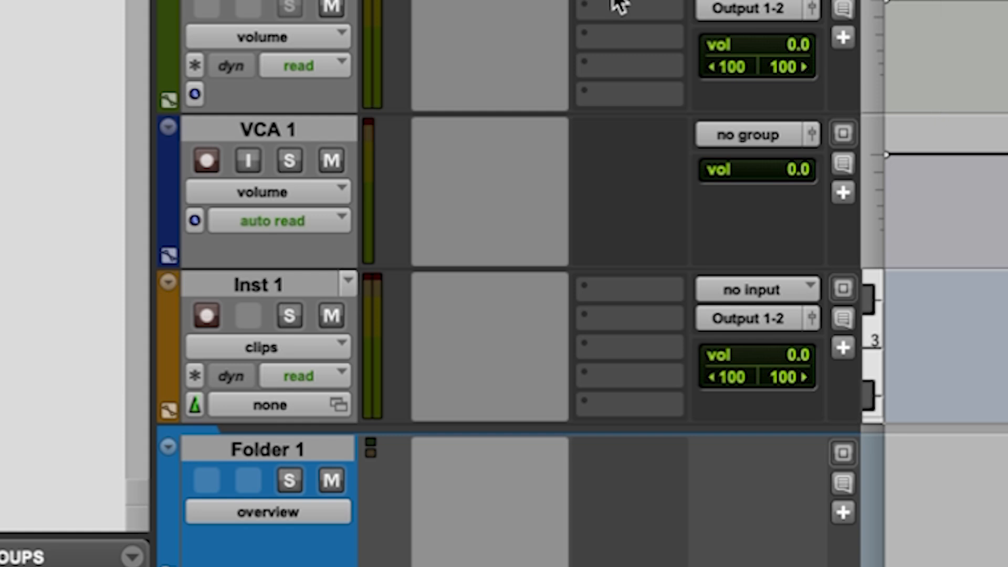
pyautogui.scroll(1, 581, 4)
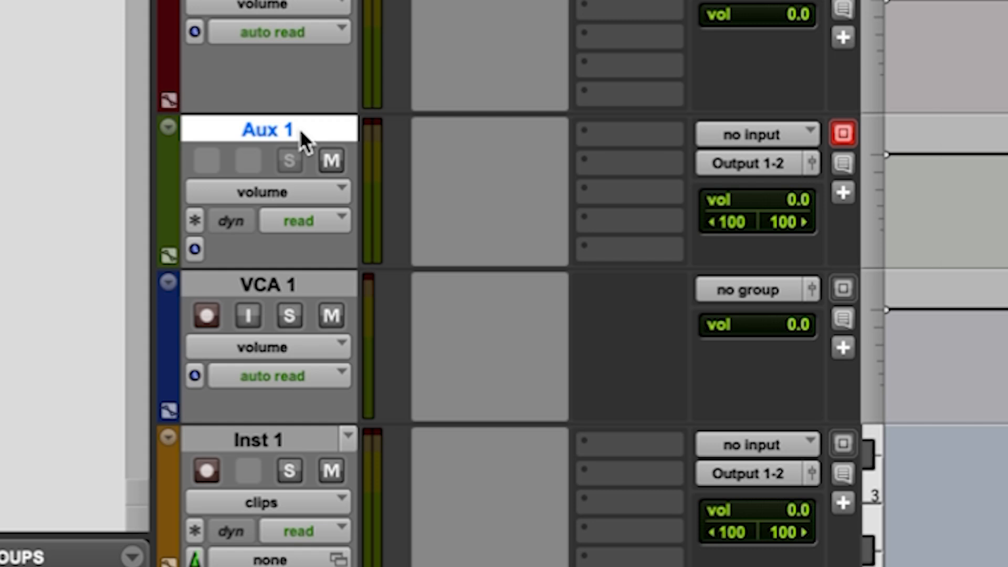
pyautogui.scroll(-3, 454, 200)
pyautogui.click(330, 333)
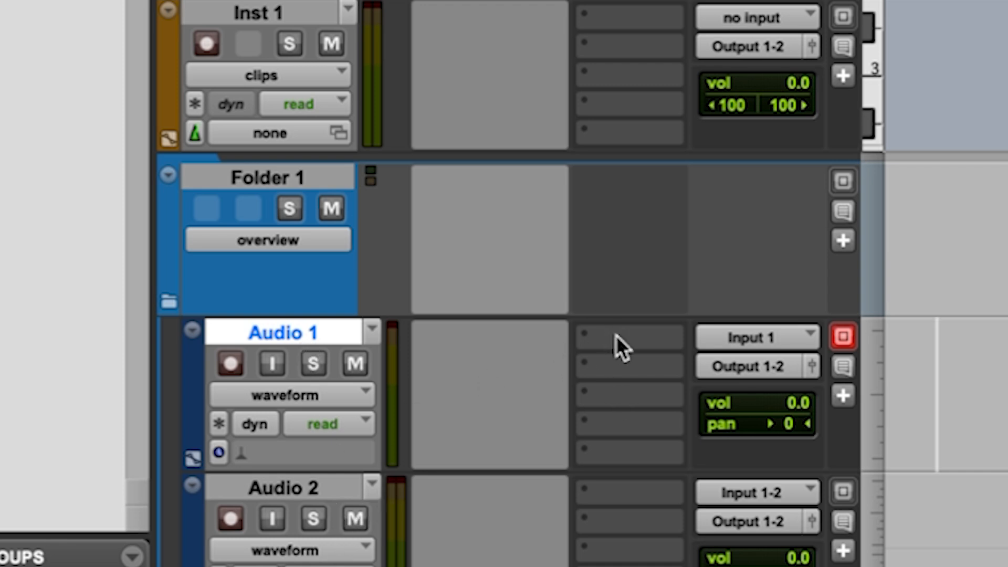
pyautogui.scroll(5, 734, 375)
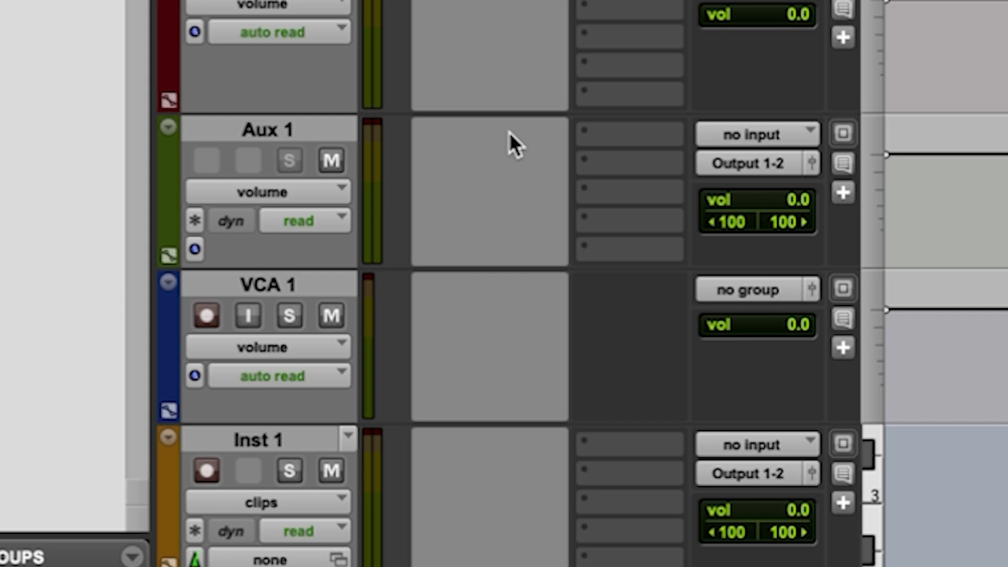
pyautogui.click(289, 130)
pyautogui.click(1000, 168)
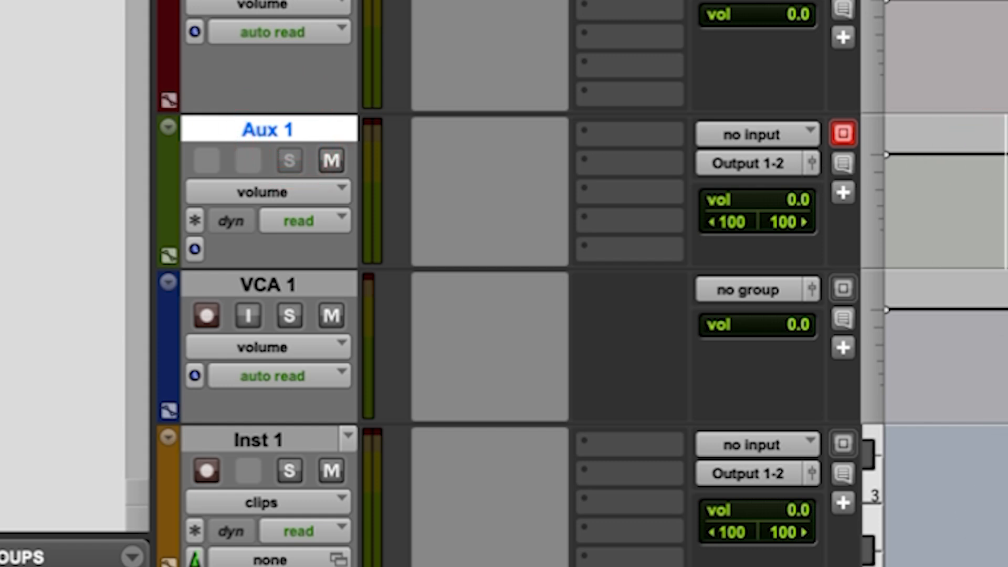
pyautogui.click(1007, 194)
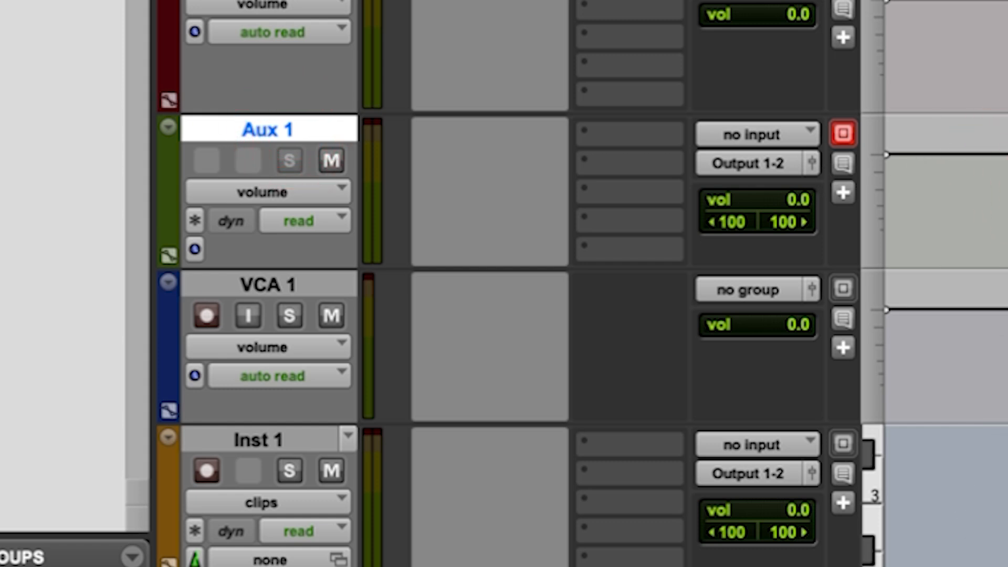
pyautogui.click(268, 130)
# Select the VCA 1 track and examine its group assignment, volume control and timeline area against the neighbouring tracks.
pyautogui.click(287, 285)
pyautogui.scroll(-3, 624, 254)
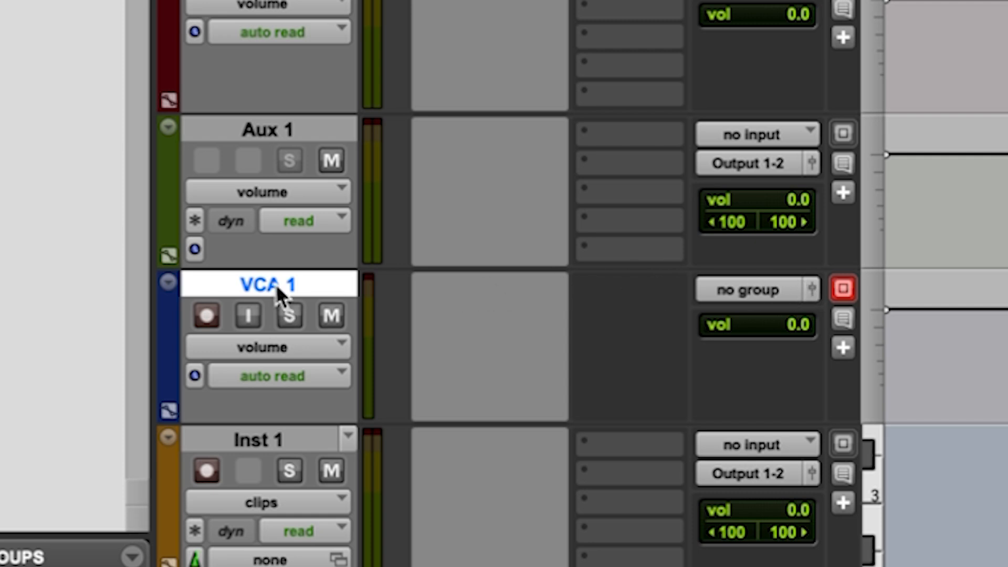
pyautogui.scroll(-6, 711, 225)
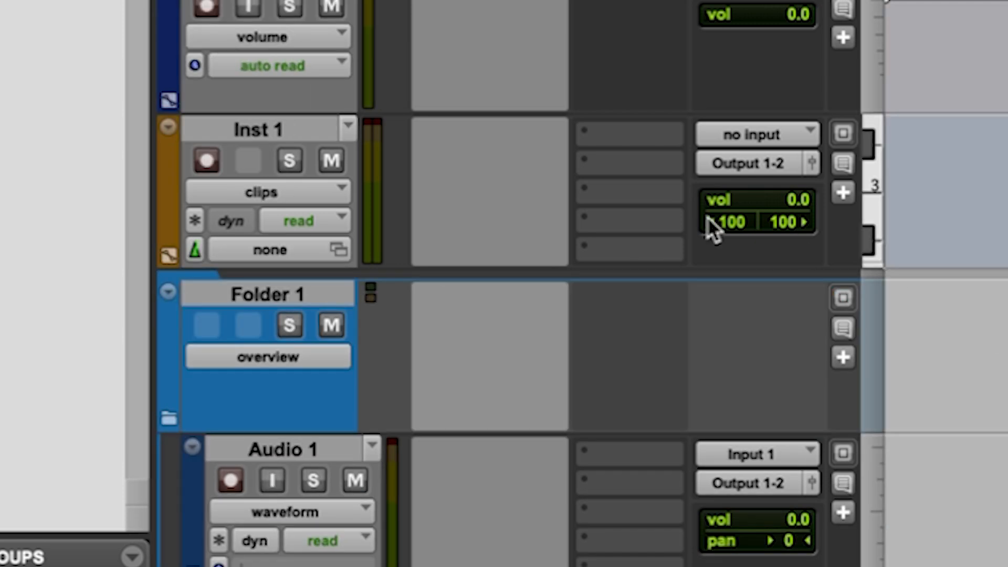
pyautogui.scroll(3, 951, 508)
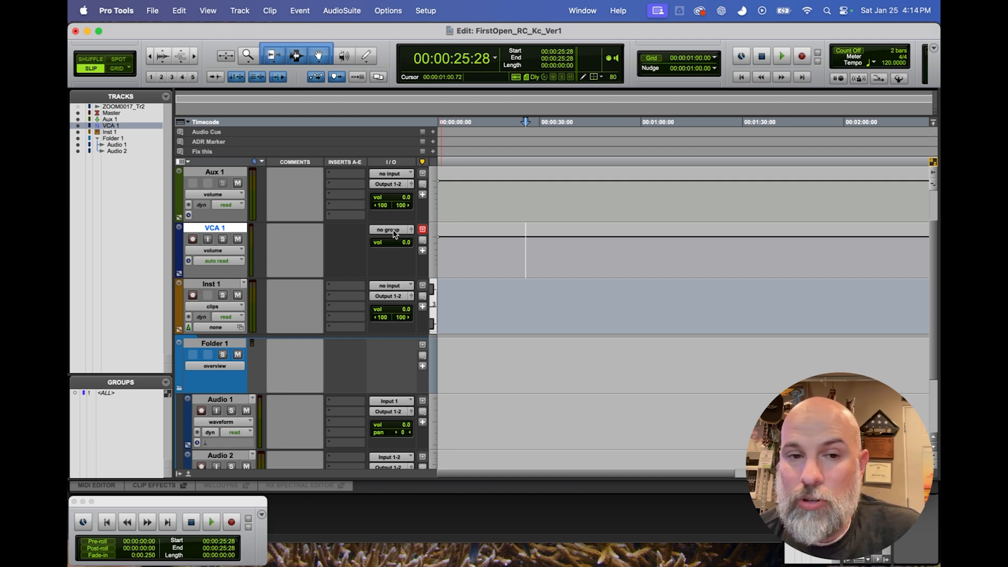
pyautogui.click(489, 245)
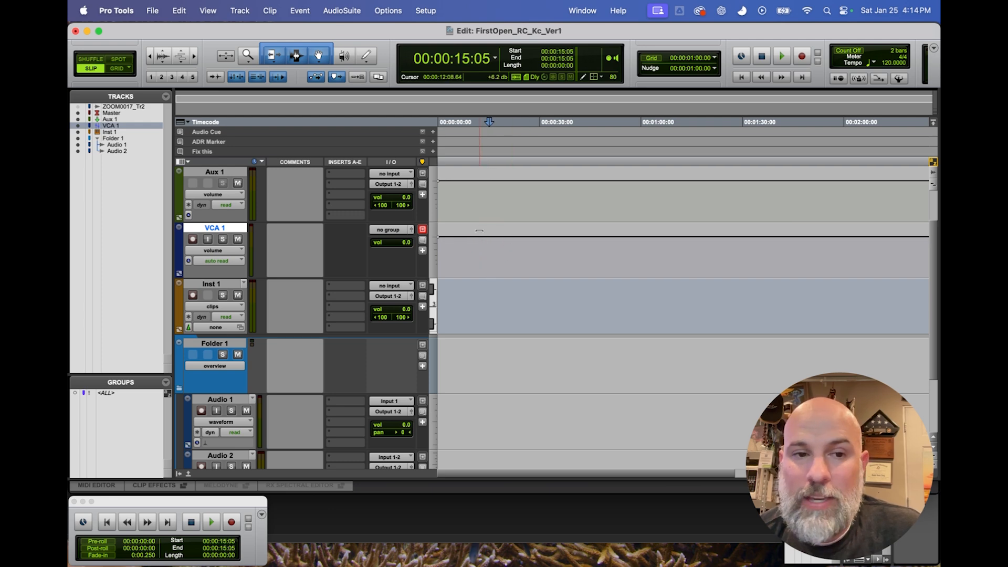
pyautogui.scroll(-3, 477, 255)
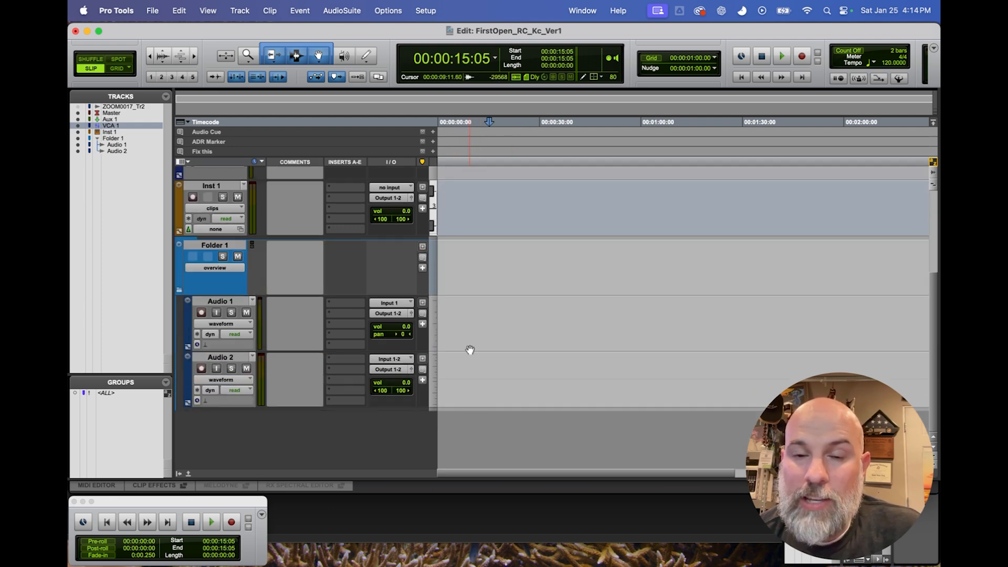
pyautogui.scroll(5, 471, 347)
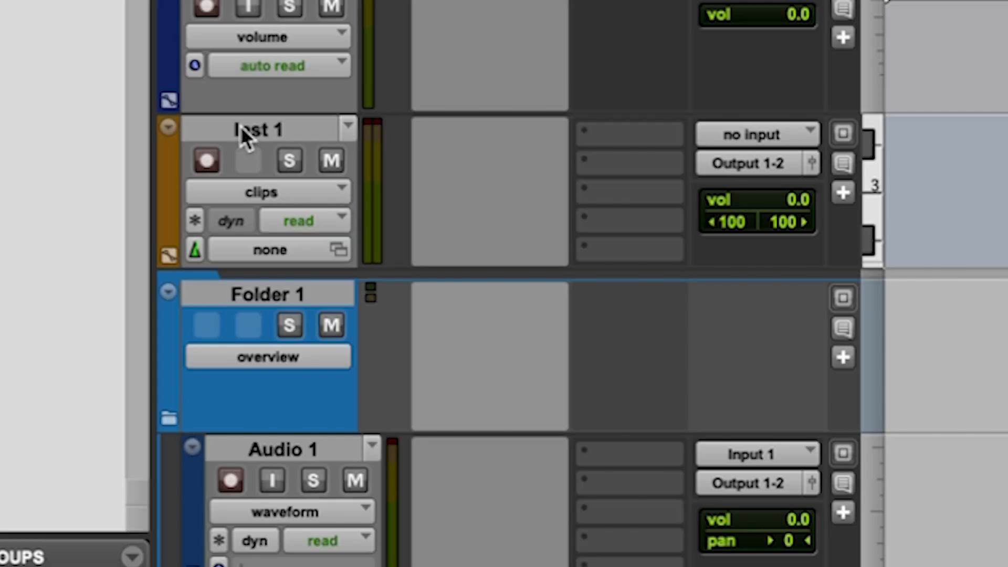
# Delete the Aux 1, VCA 1 and Inst 1 tracks from the session together.
pyautogui.click(244, 133)
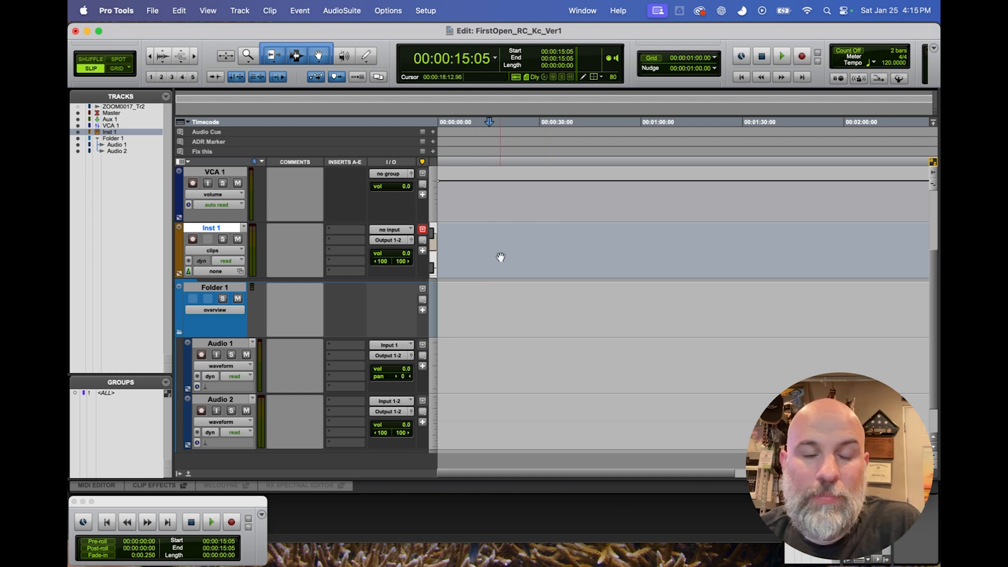
pyautogui.scroll(3, 414, 267)
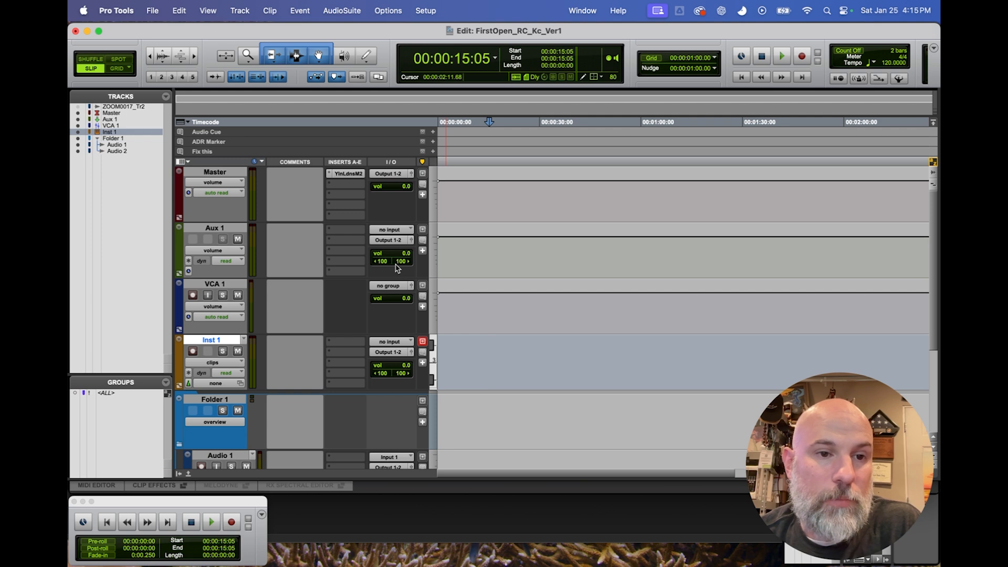
pyautogui.keyDown('shift'); pyautogui.click(216, 231); pyautogui.keyUp('shift')
pyautogui.rightClick(215, 232)
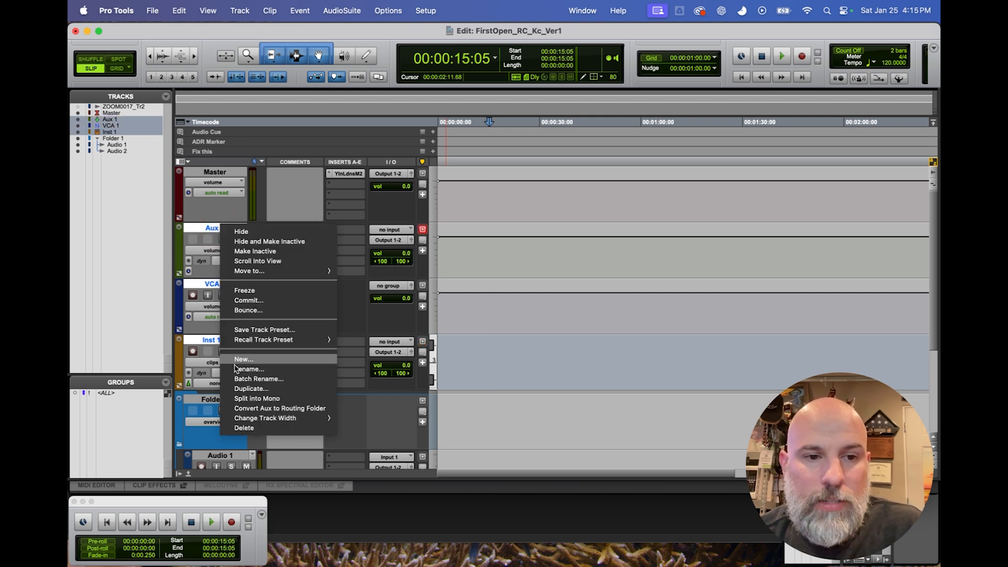
pyautogui.click(246, 428)
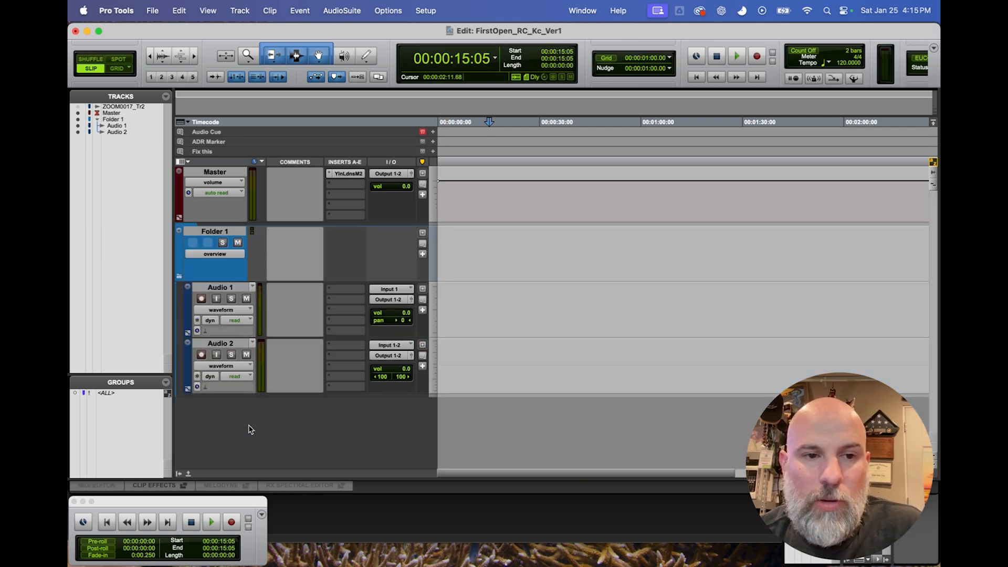
# Select the Audio 1 track inside Folder 1 and try switching its input monitoring, solo and mute on and off.
pyautogui.click(227, 232)
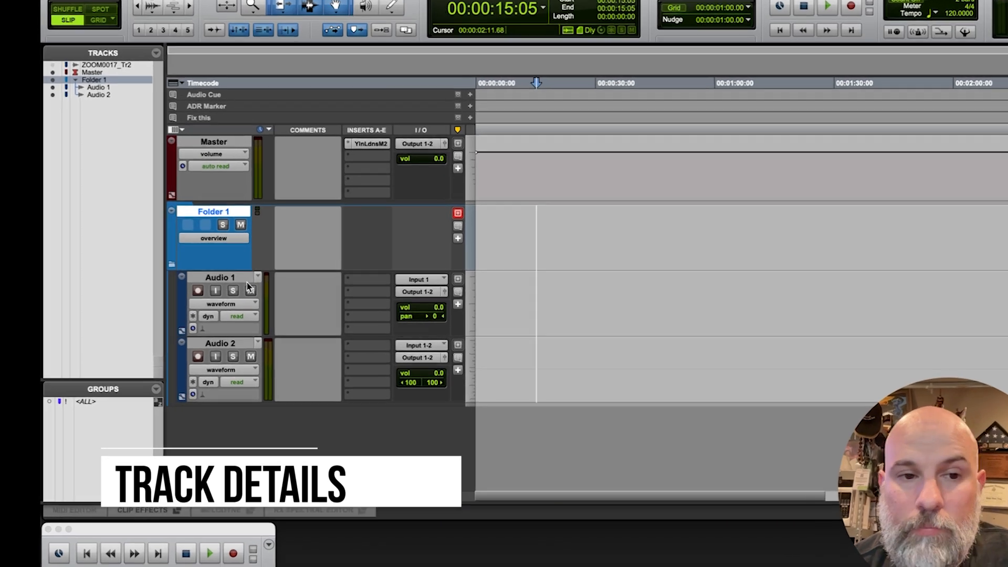
pyautogui.click(240, 289)
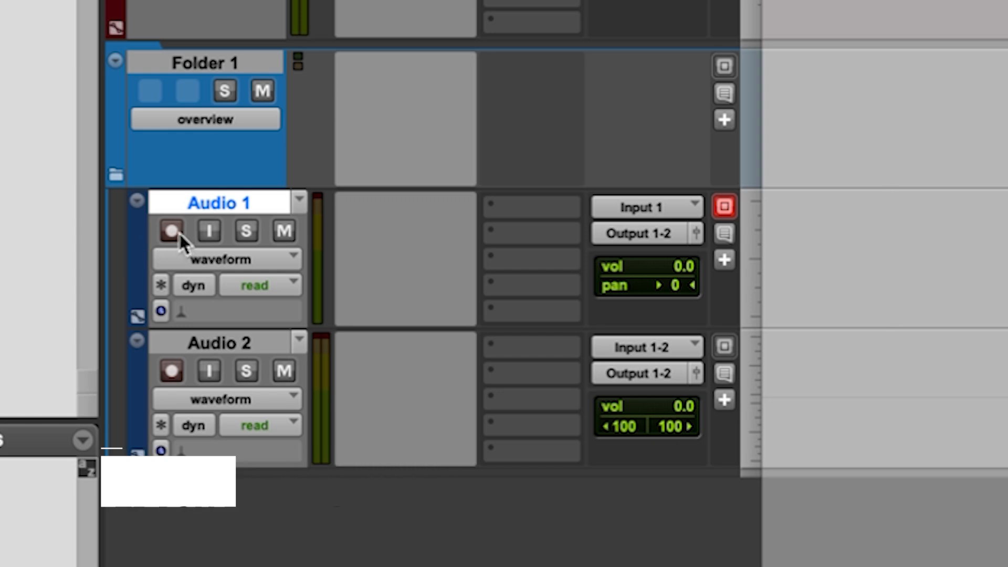
pyautogui.click(209, 233)
pyautogui.click(208, 234)
pyautogui.click(250, 231)
pyautogui.click(249, 231)
pyautogui.click(282, 230)
pyautogui.click(282, 230)
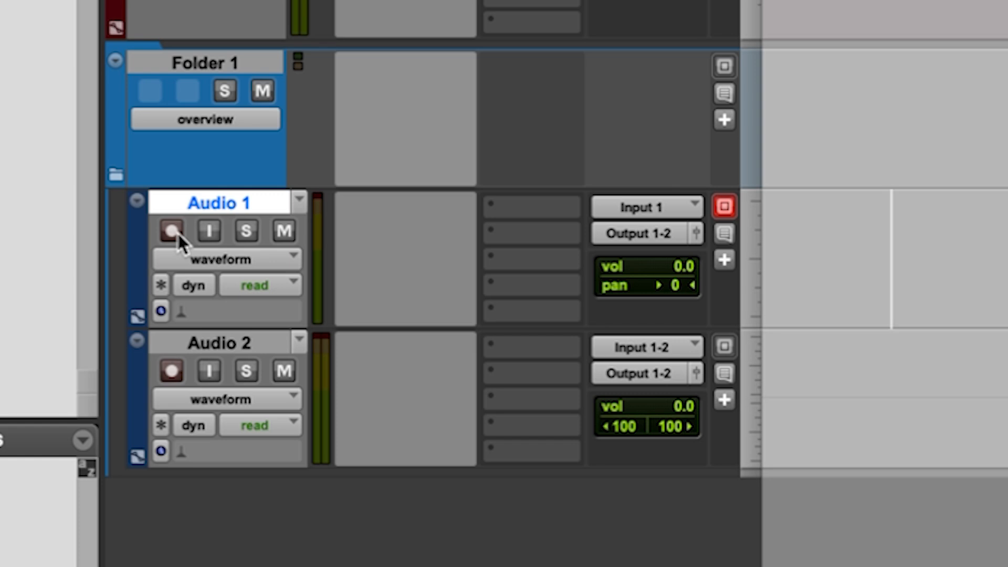
pyautogui.click(196, 201)
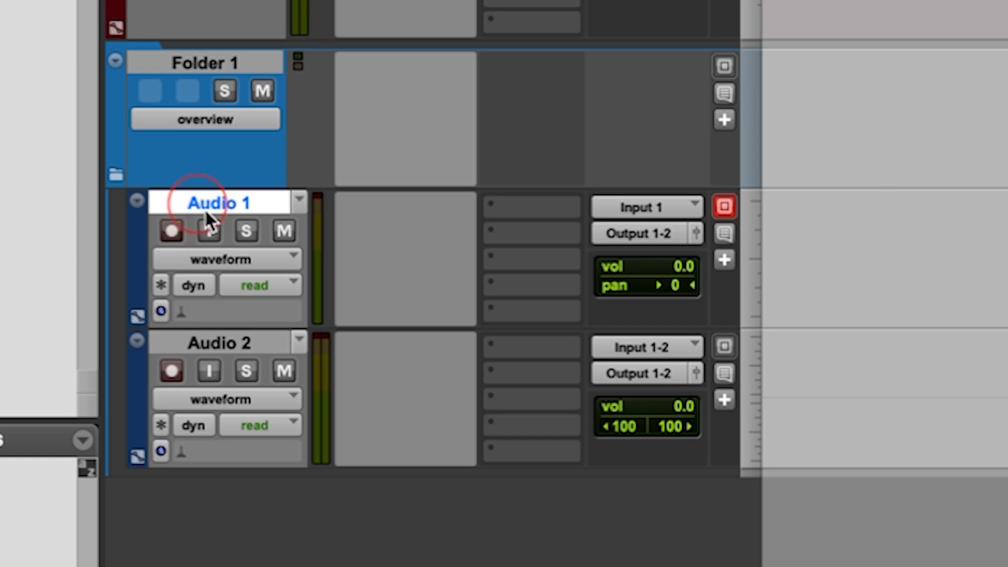
# Record-enable the Audio 1 track and look through its input source options, including interface, without changing the input.
pyautogui.click(172, 231)
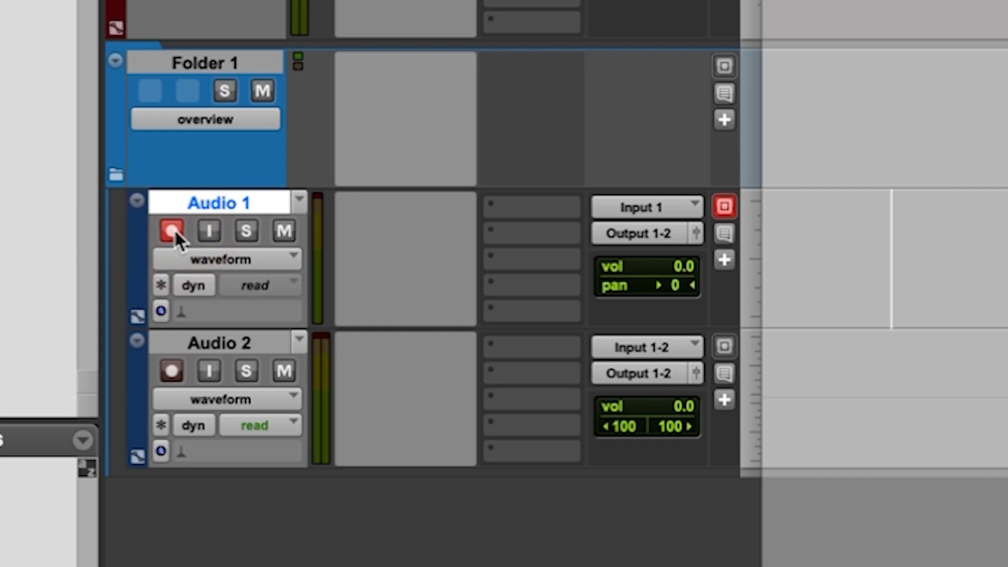
pyautogui.click(818, 207)
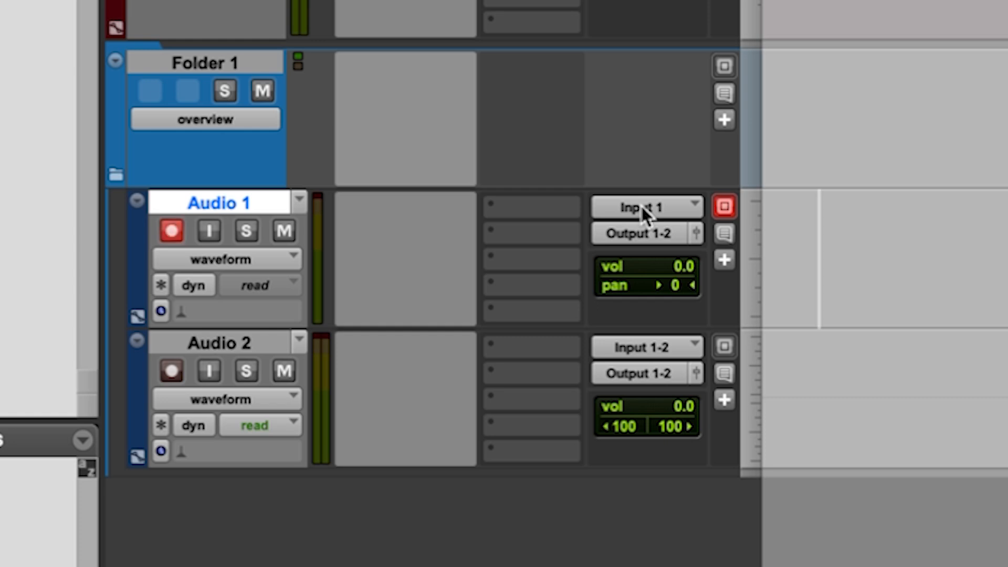
pyautogui.click(824, 234)
pyautogui.click(833, 245)
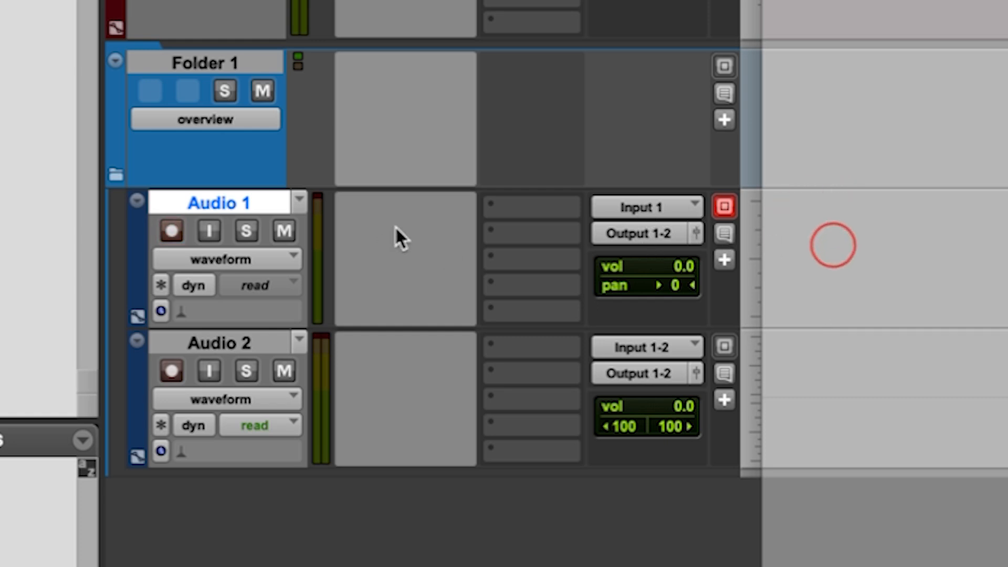
pyautogui.click(617, 217)
pyautogui.moveTo(661, 221)
pyautogui.click(893, 218)
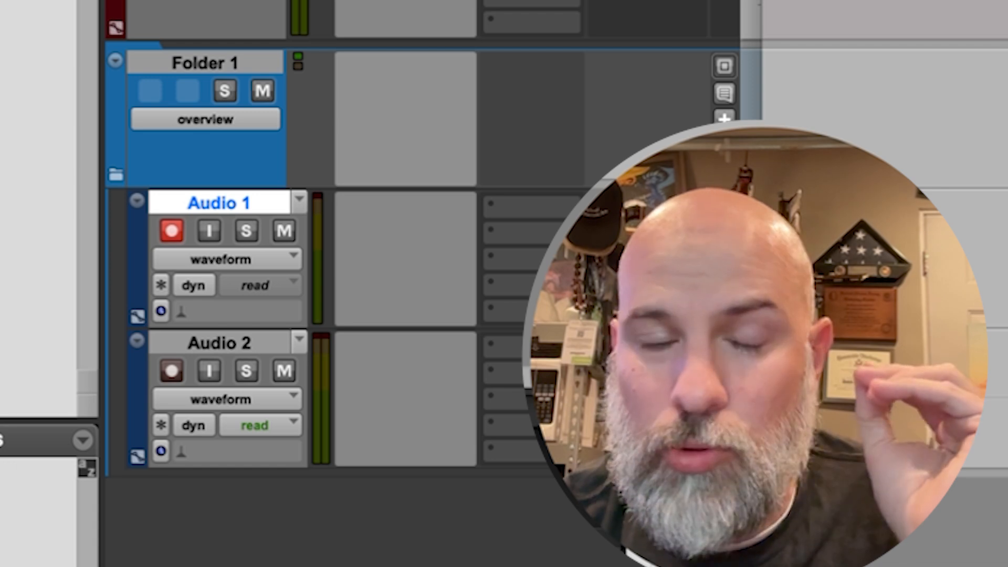
pyautogui.click(666, 210)
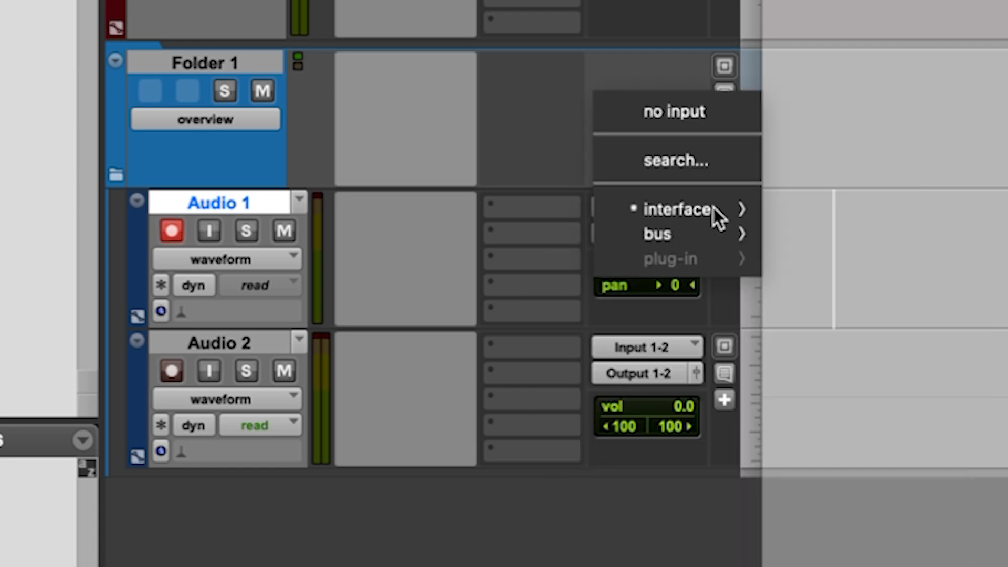
pyautogui.click(917, 221)
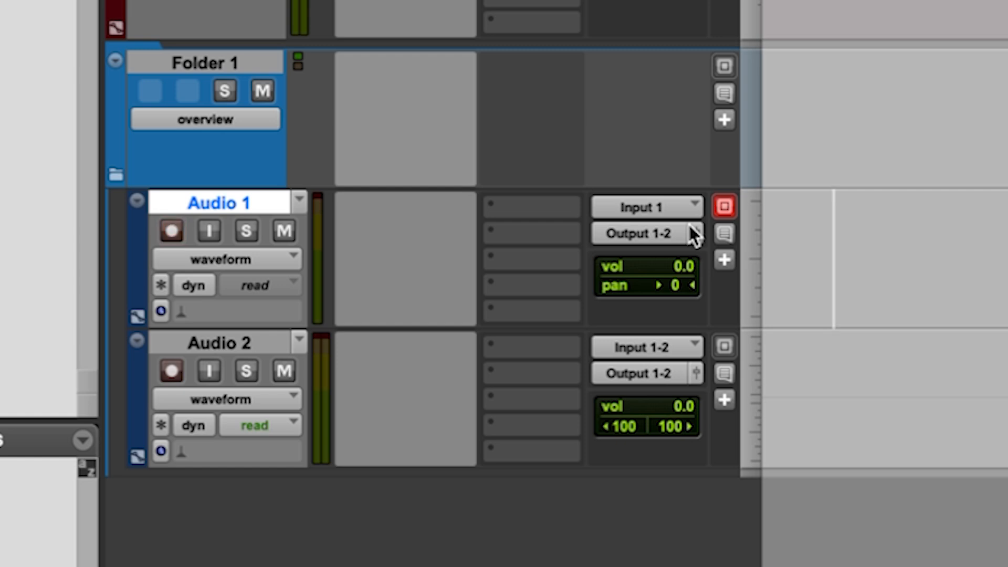
# Record a short clip on the Audio 1 track near the start of the timeline and delete the clip.
pyautogui.click(173, 231)
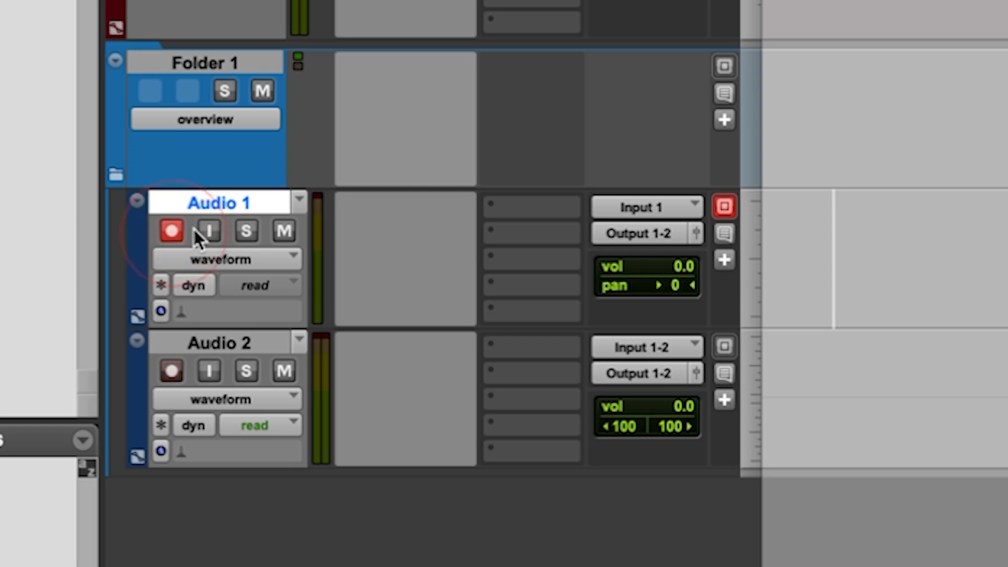
pyautogui.click(172, 232)
pyautogui.click(172, 231)
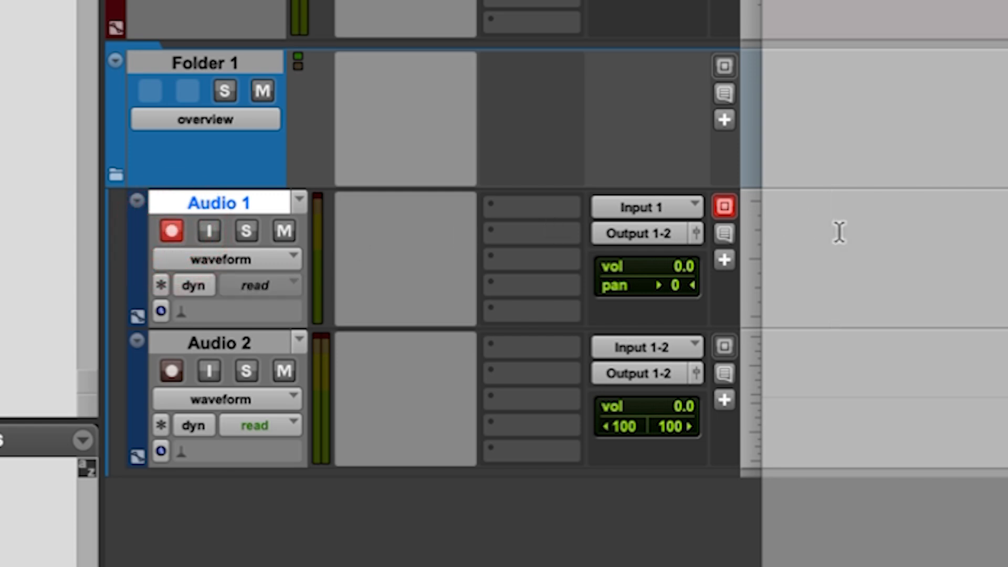
pyautogui.click(779, 231)
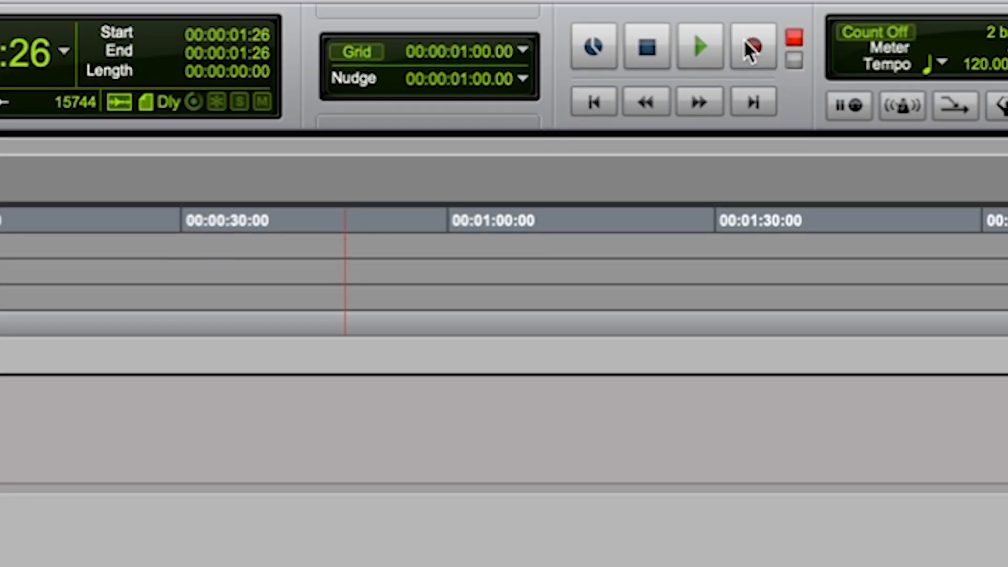
pyautogui.click(568, 144)
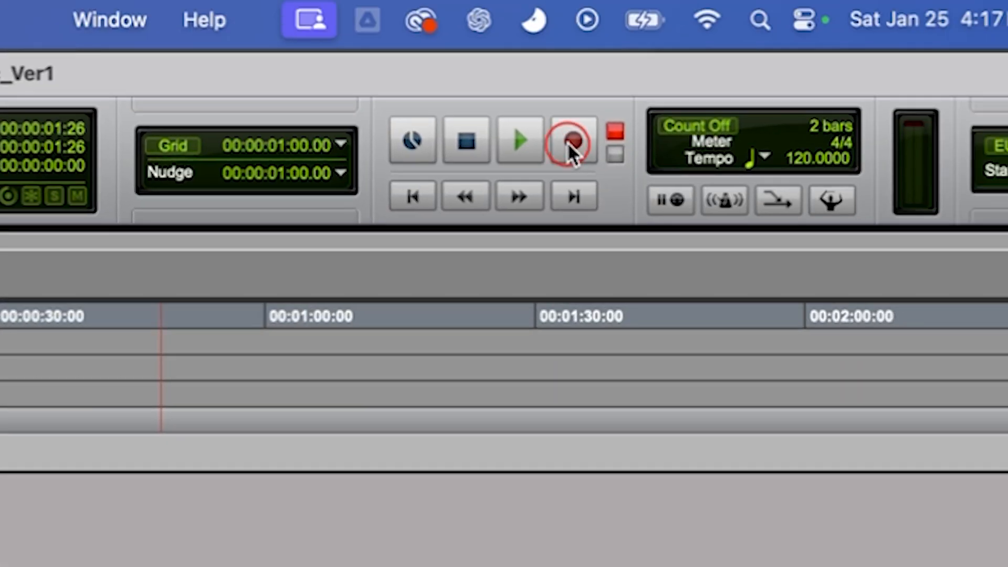
pyautogui.click(525, 142)
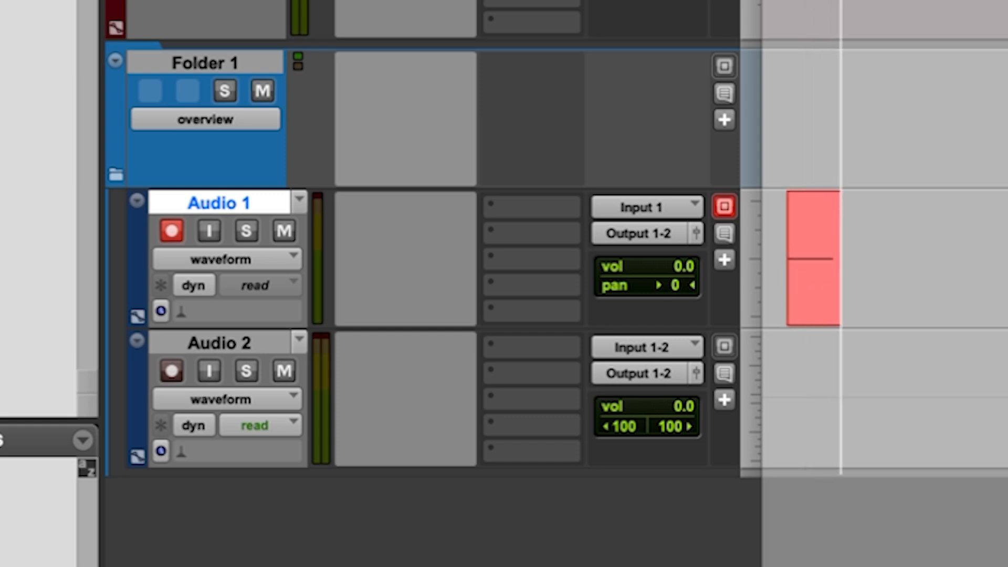
pyautogui.press('space')
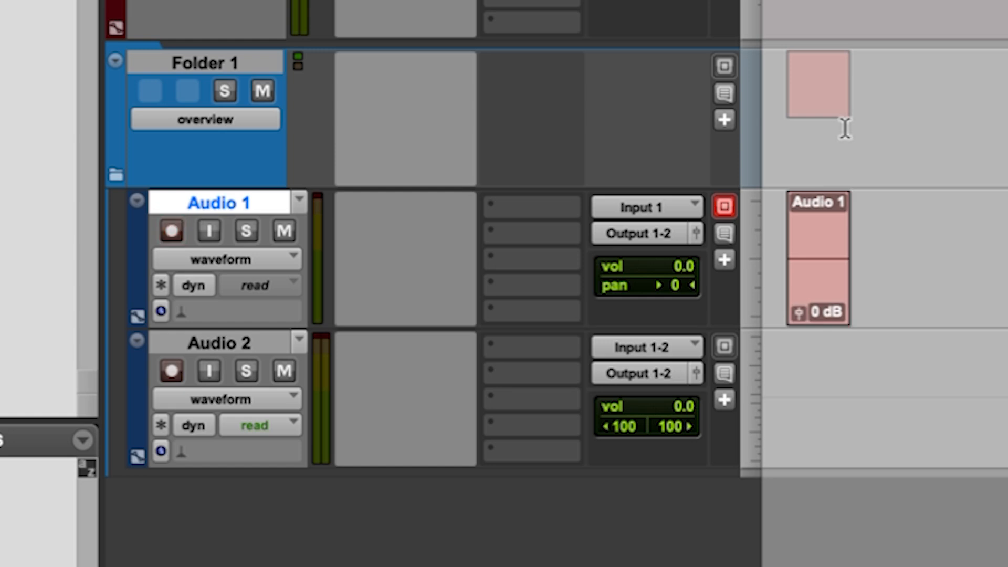
pyautogui.moveTo(835, 309); pyautogui.dragTo(839, 290)
pyautogui.press('Delete')
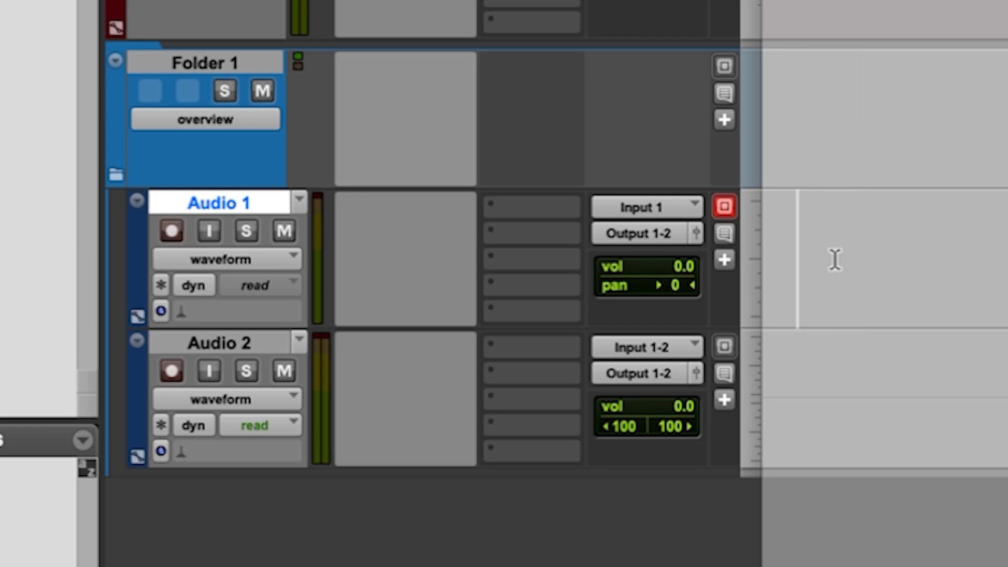
# Disable recording on the Audio 1 track and toggle its input monitoring on and back off.
pyautogui.click(170, 230)
pyautogui.click(215, 229)
pyautogui.click(207, 230)
# Solo the Audio 1 track and select a time range on its empty timeline.
pyautogui.click(245, 231)
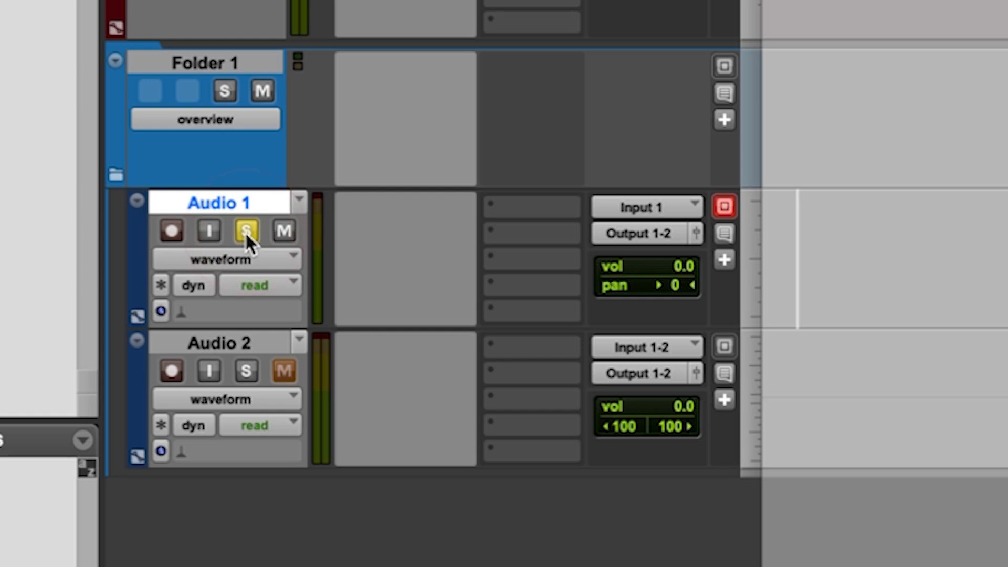
pyautogui.click(244, 231)
pyautogui.click(277, 235)
pyautogui.click(241, 231)
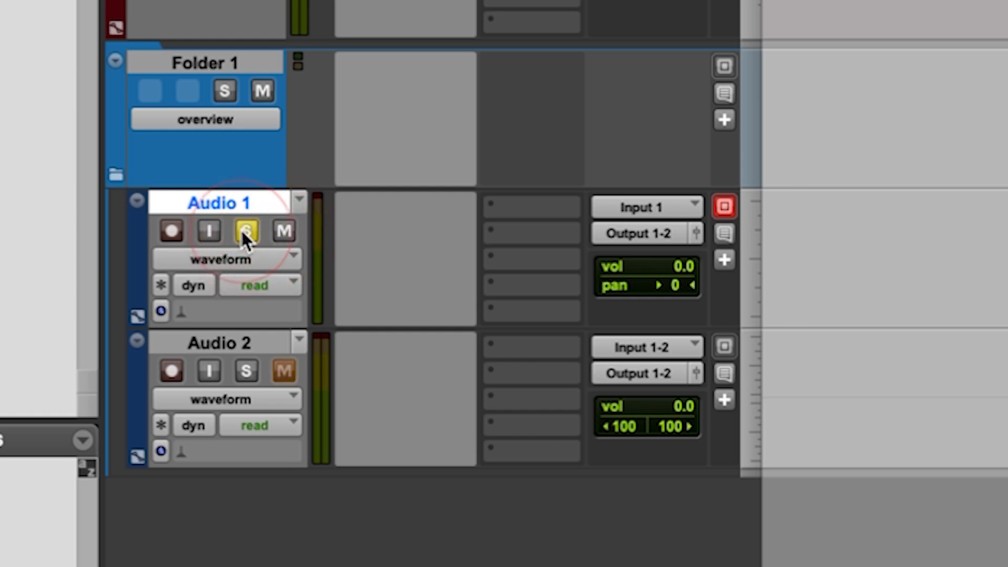
pyautogui.click(862, 238)
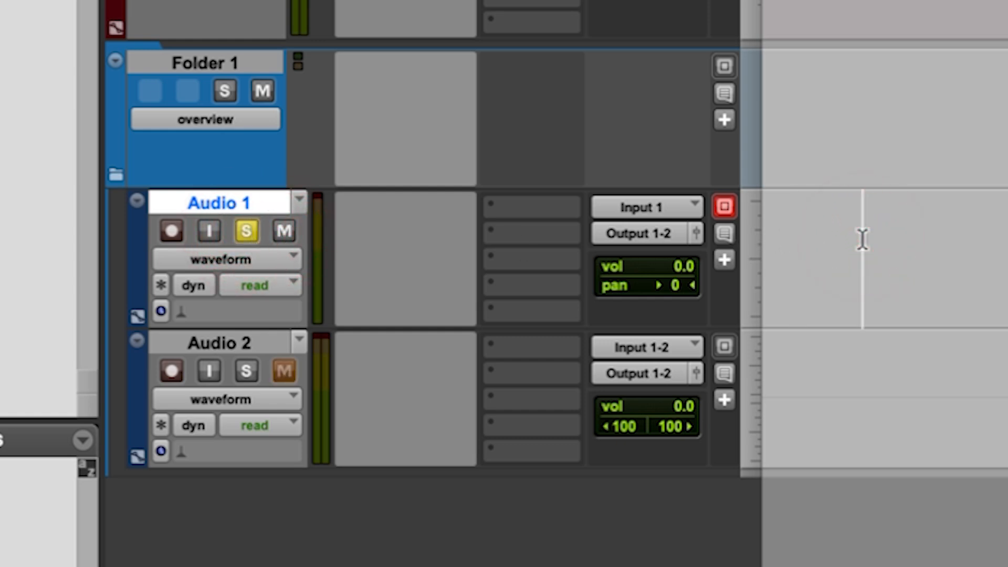
pyautogui.moveTo(856, 240); pyautogui.dragTo(965, 247)
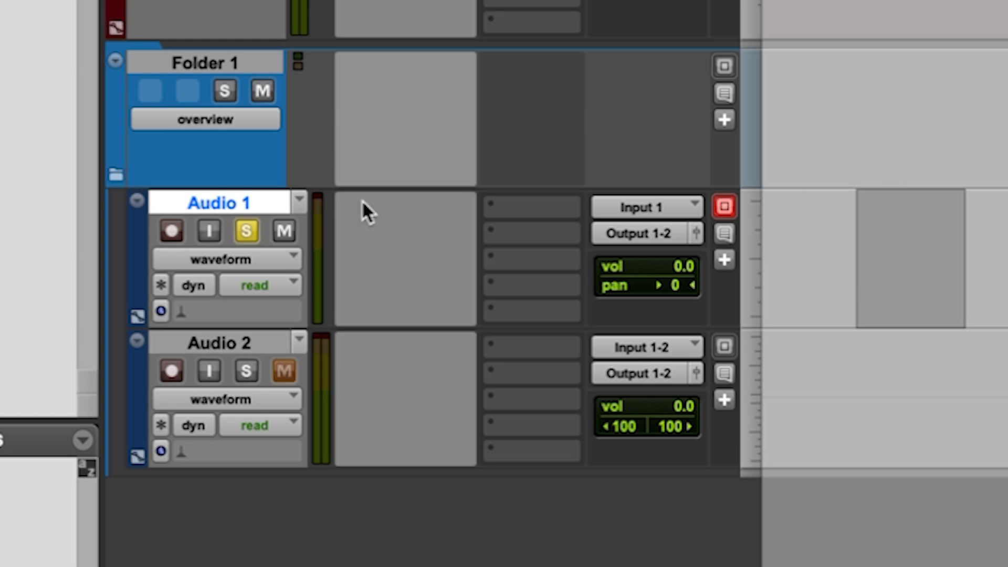
# Turn off solo on the Audio 1 track and toggle its mute on and back off.
pyautogui.click(913, 229)
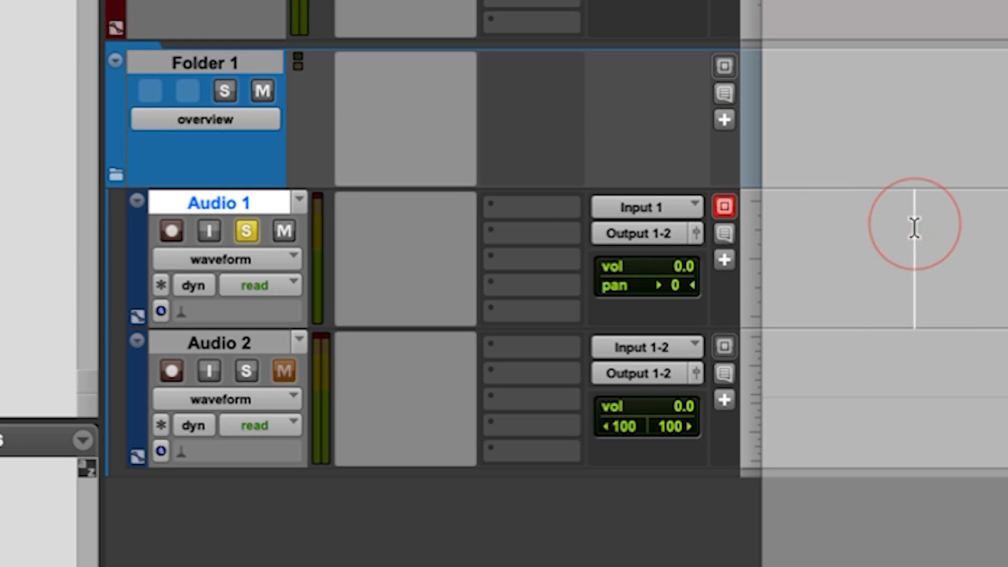
pyautogui.click(246, 231)
pyautogui.click(284, 231)
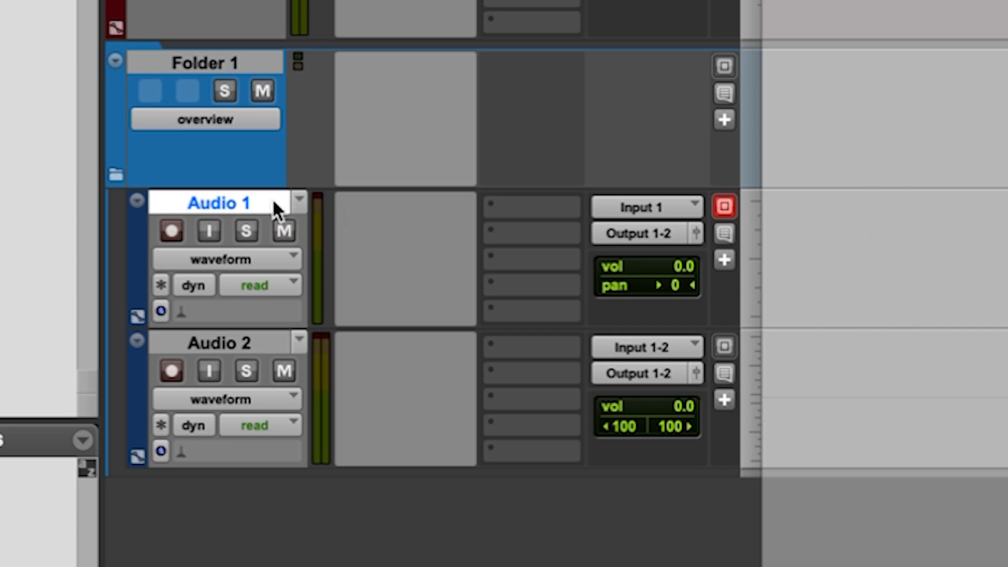
# Check the Audio 1 track's view options without changing them, and make the inactive ZOOM0017_Tr2 track active.
pyautogui.click(194, 262)
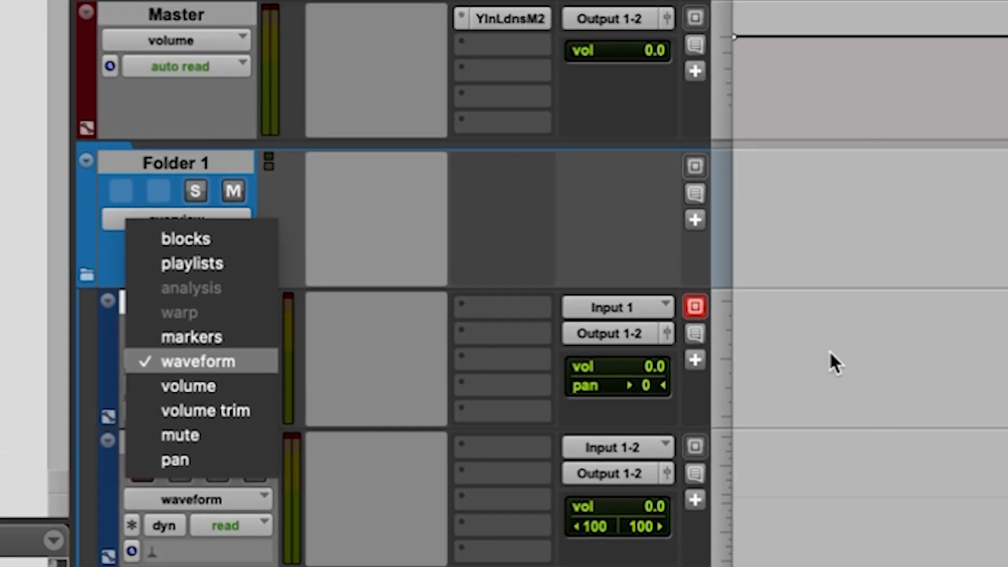
pyautogui.click(856, 262)
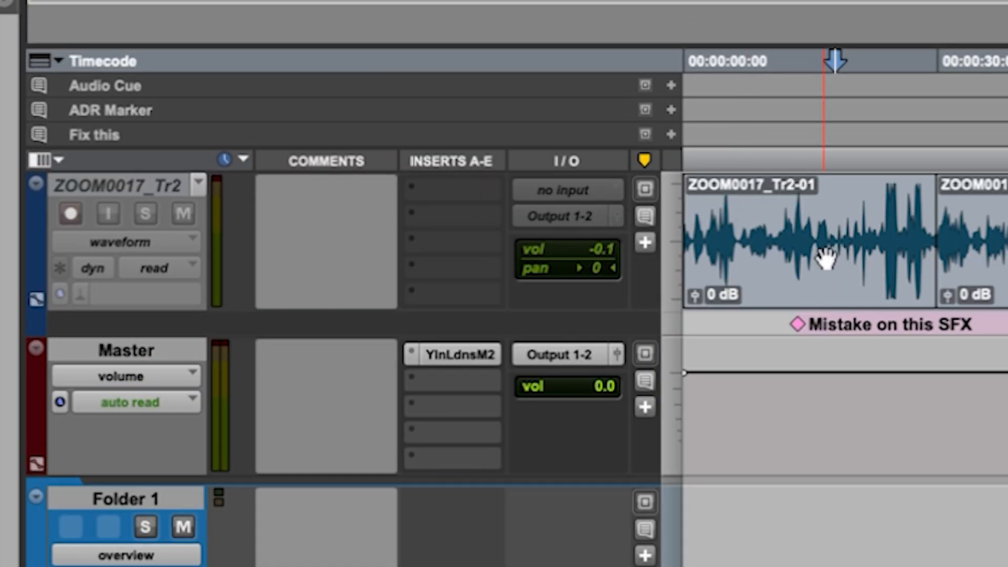
pyautogui.click(788, 213)
pyautogui.click(198, 182)
pyautogui.click(210, 217)
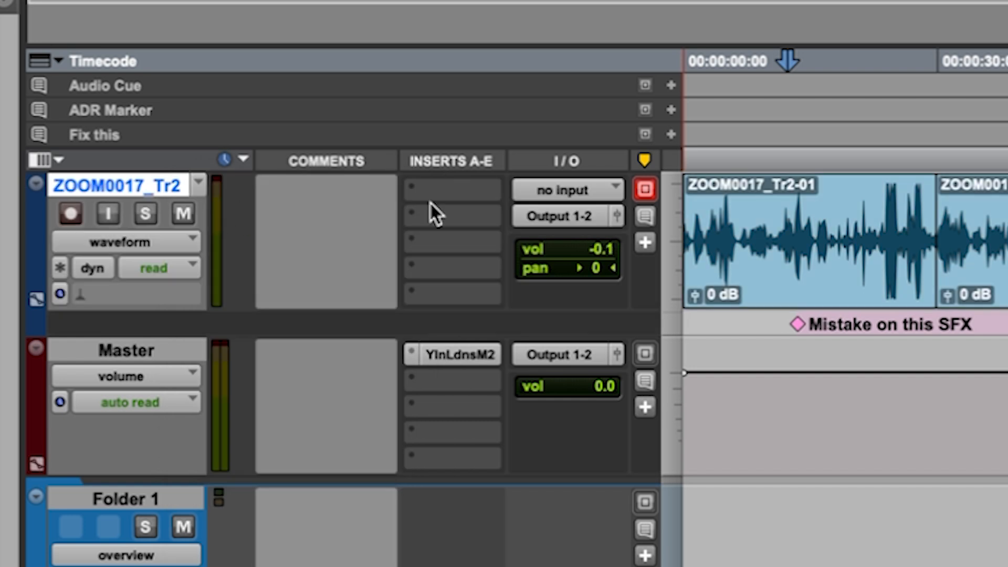
# Switch the ZOOM0017_Tr2 track's view to blocks and select its first clip.
pyautogui.click(149, 242)
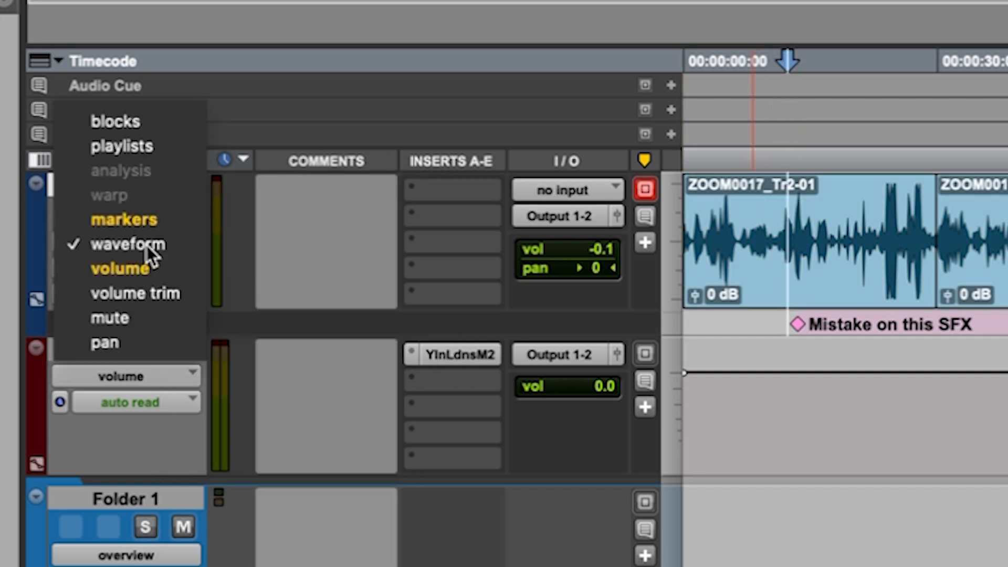
pyautogui.click(148, 123)
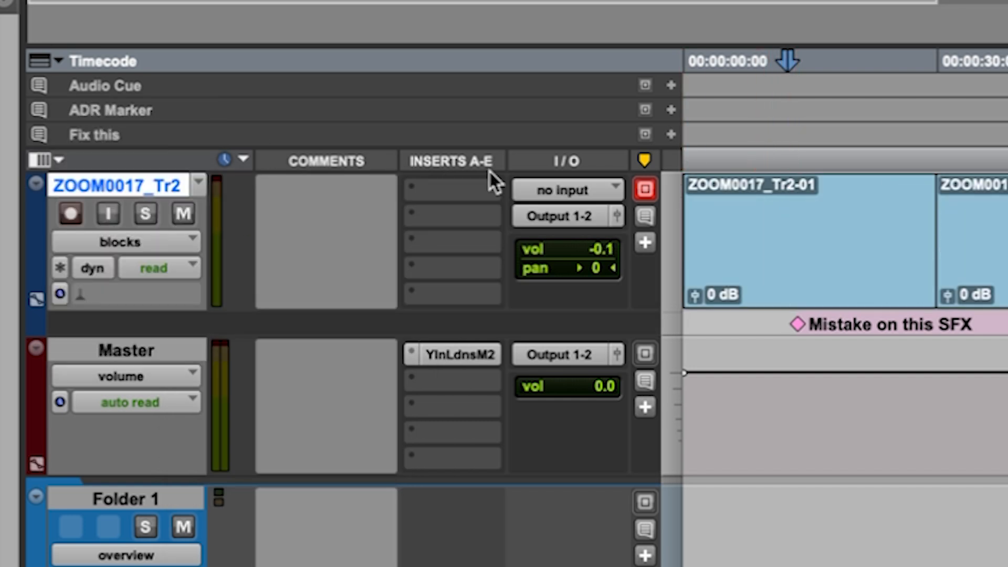
pyautogui.click(820, 270)
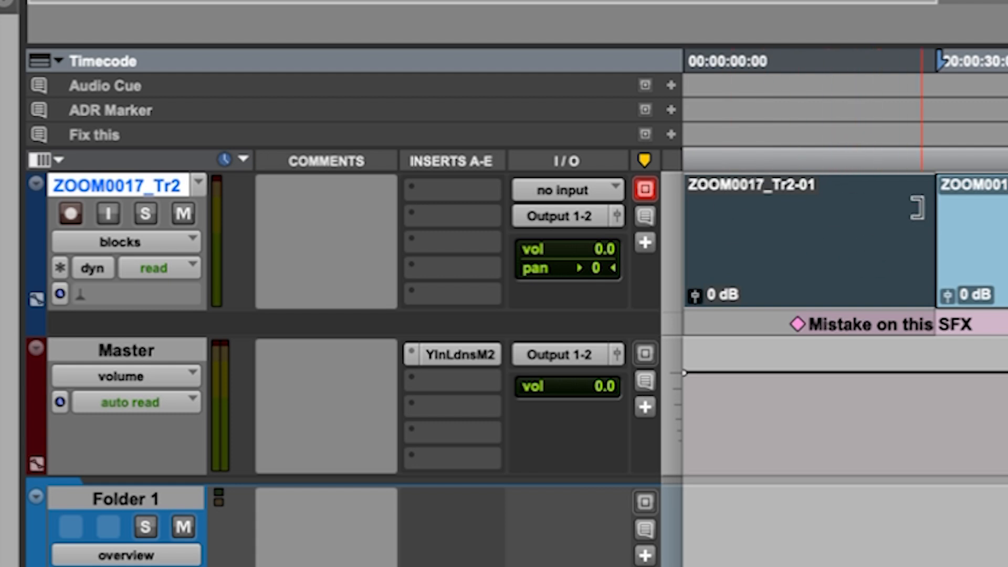
# Switch the ZOOM0017_Tr2 track's view to playlists and from there to markers.
pyautogui.click(154, 241)
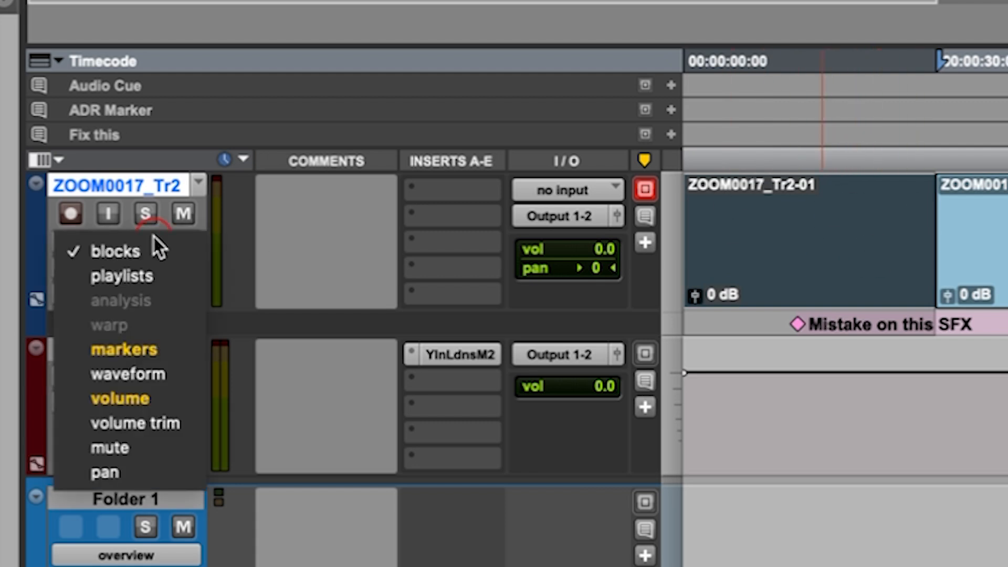
pyautogui.click(156, 277)
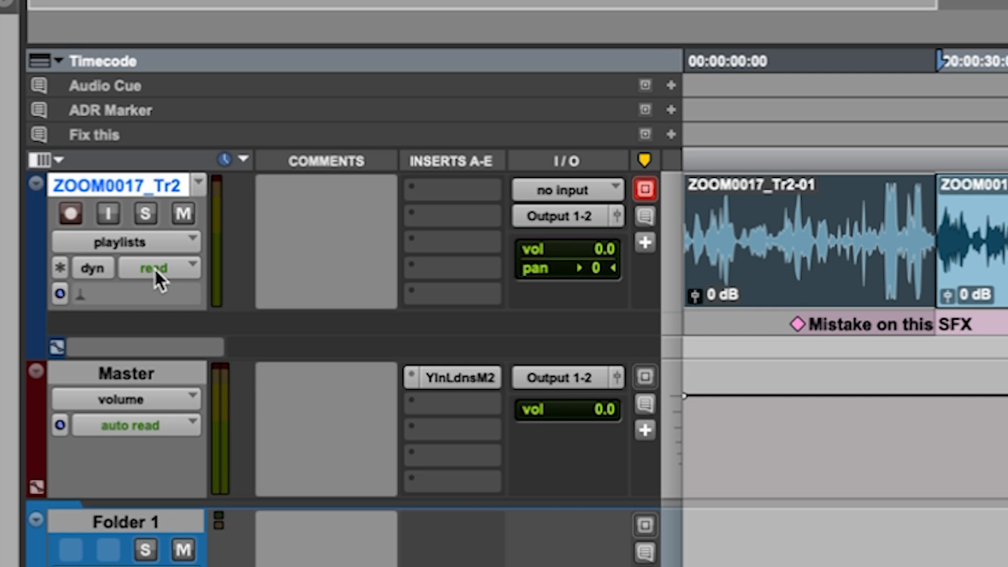
pyautogui.click(143, 240)
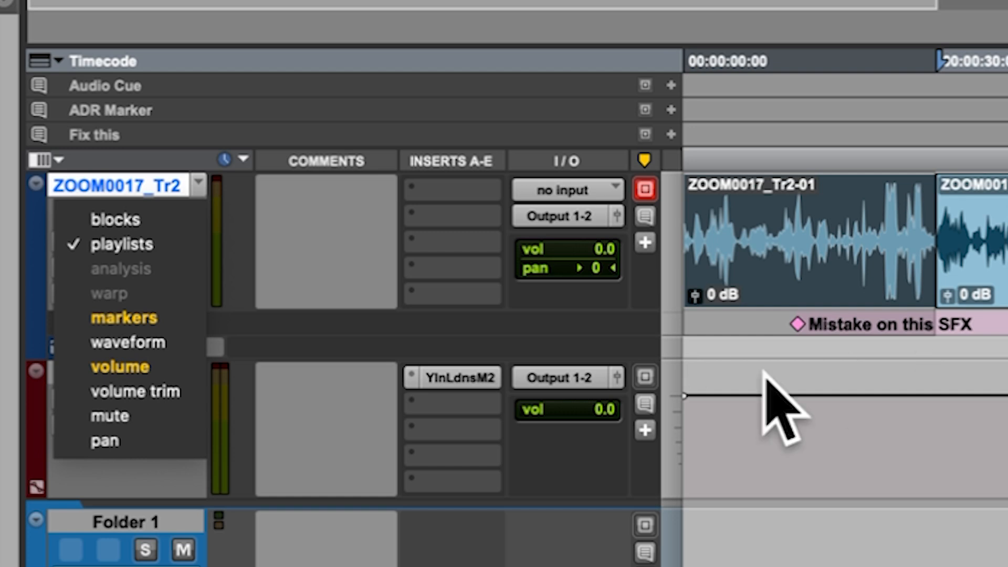
pyautogui.click(138, 317)
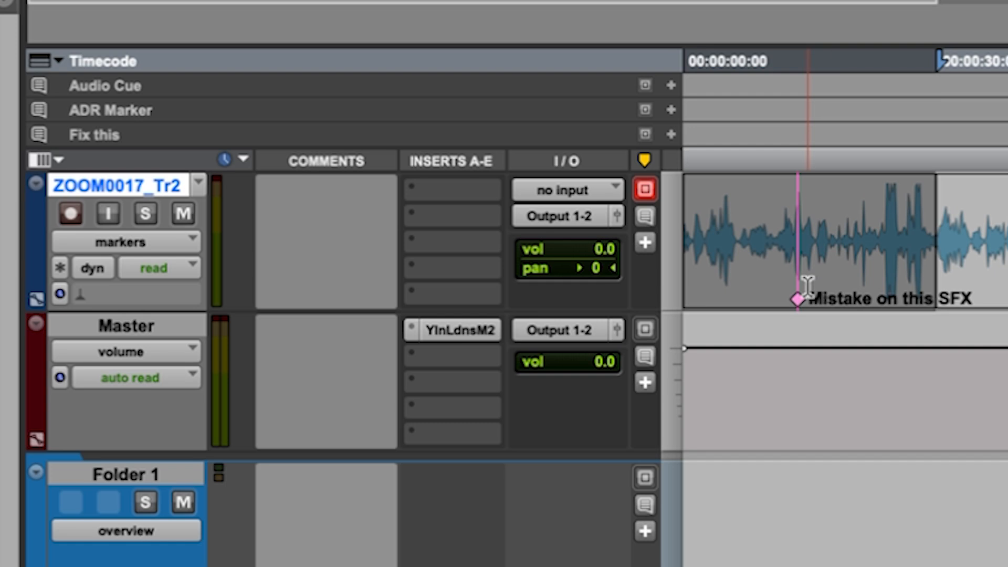
# Set the ZOOM0017_Tr2 track's view back to waveform and place the edit cursor in its first clip.
pyautogui.click(162, 236)
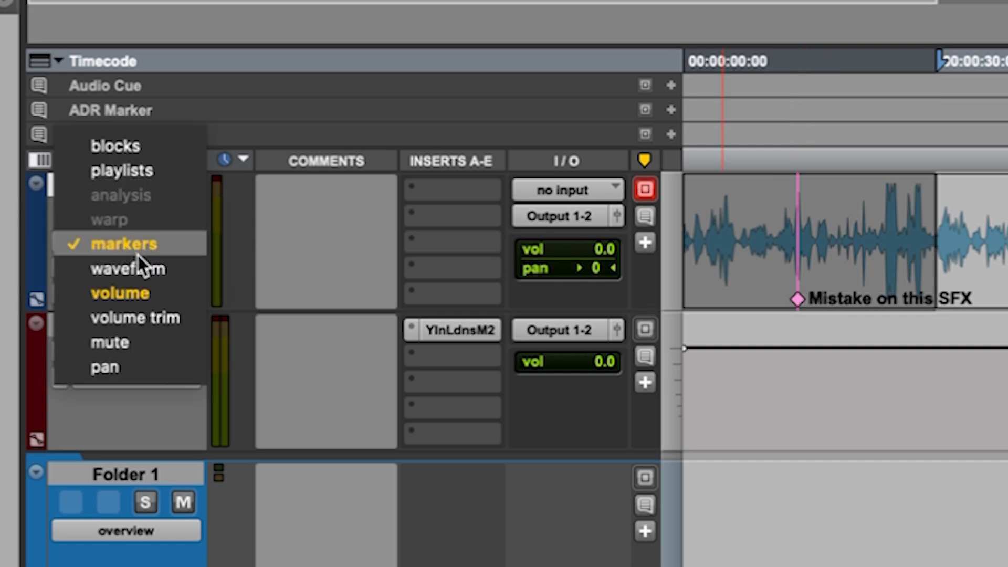
pyautogui.click(140, 272)
pyautogui.click(817, 210)
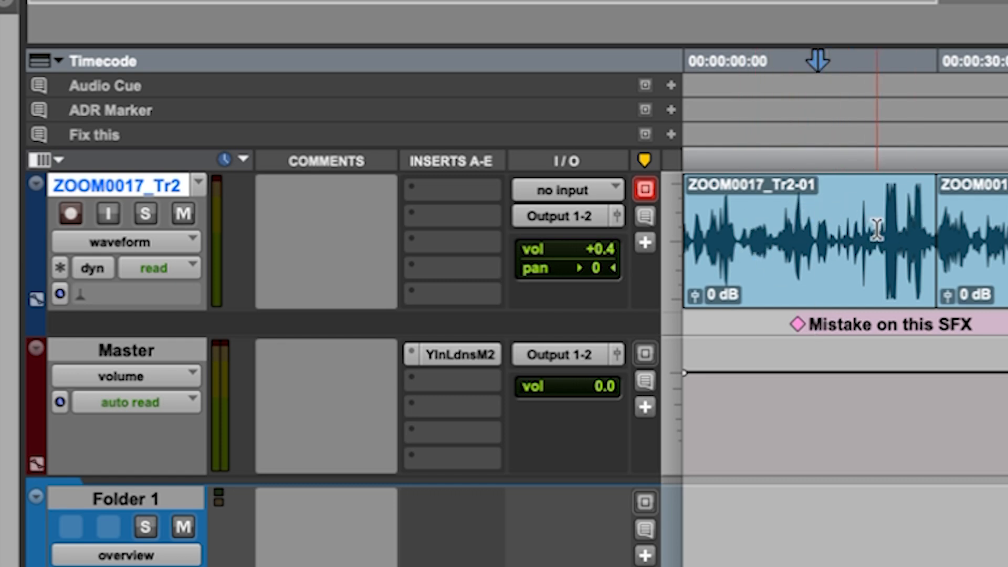
# Display the volume automation on the ZOOM0017_Tr2 track and place the edit cursor in its first clip.
pyautogui.click(169, 238)
pyautogui.click(141, 272)
pyautogui.click(813, 230)
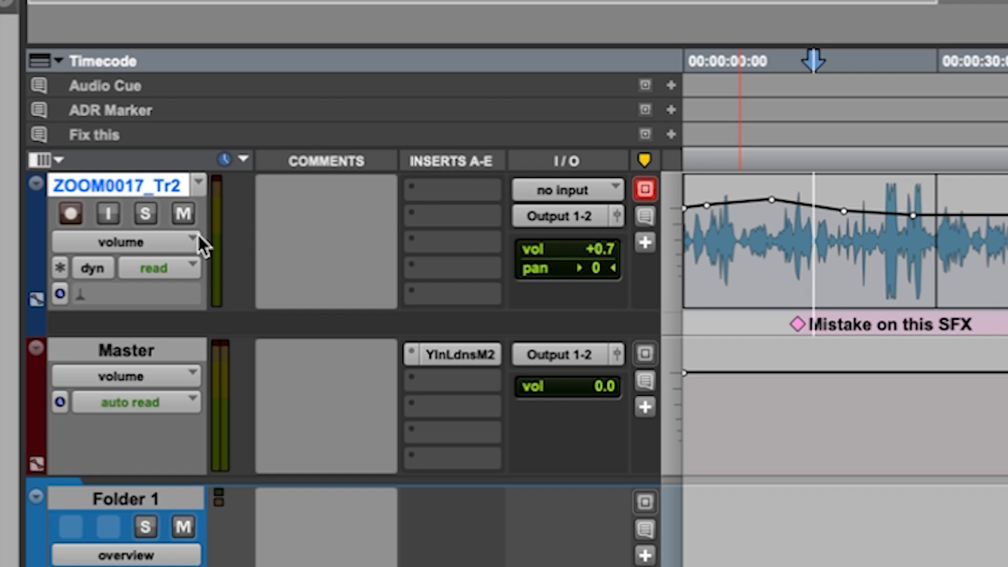
# Switch the ZOOM0017_Tr2 track's view to mute automation and from there to pan automation.
pyautogui.click(162, 246)
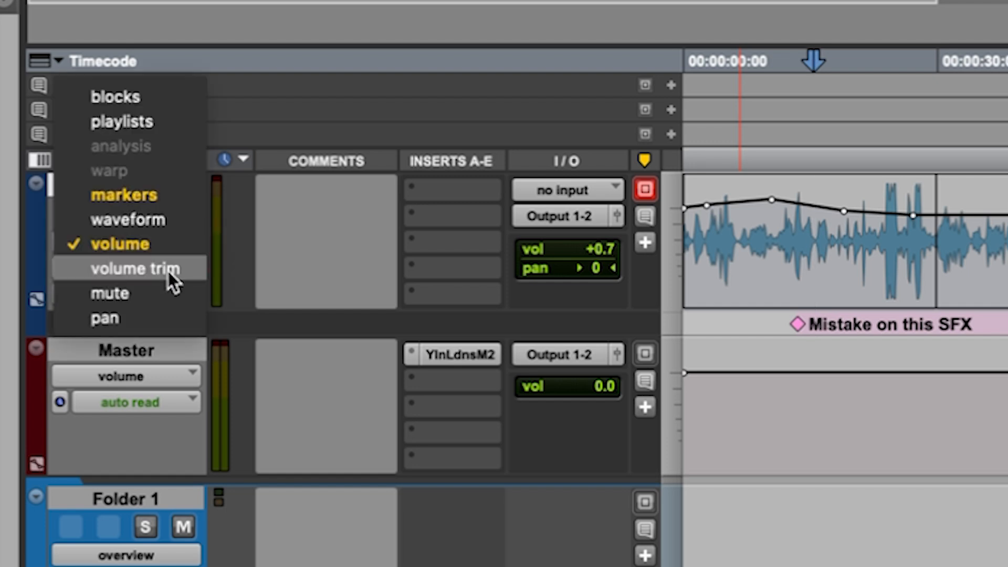
pyautogui.click(123, 294)
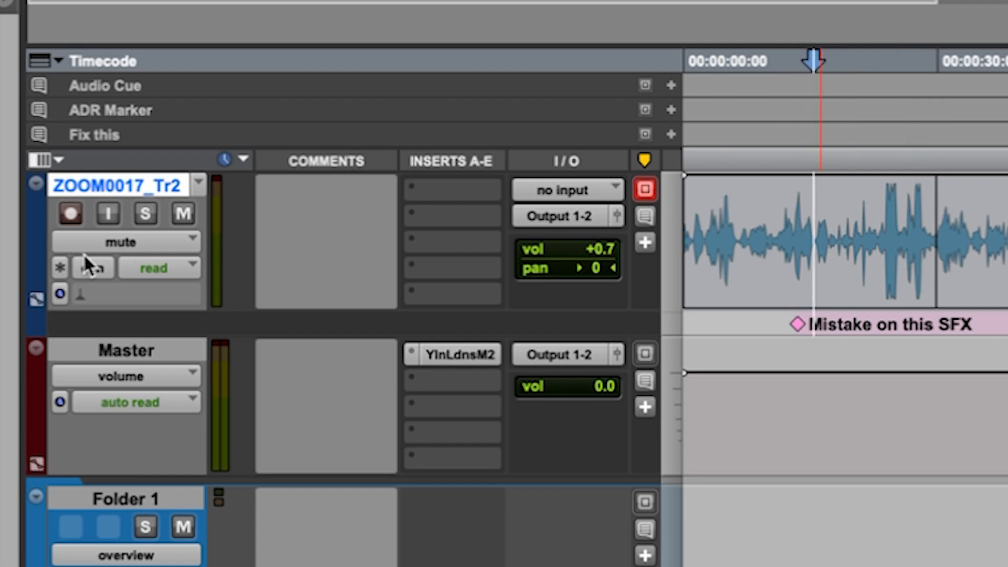
pyautogui.click(129, 243)
pyautogui.click(138, 270)
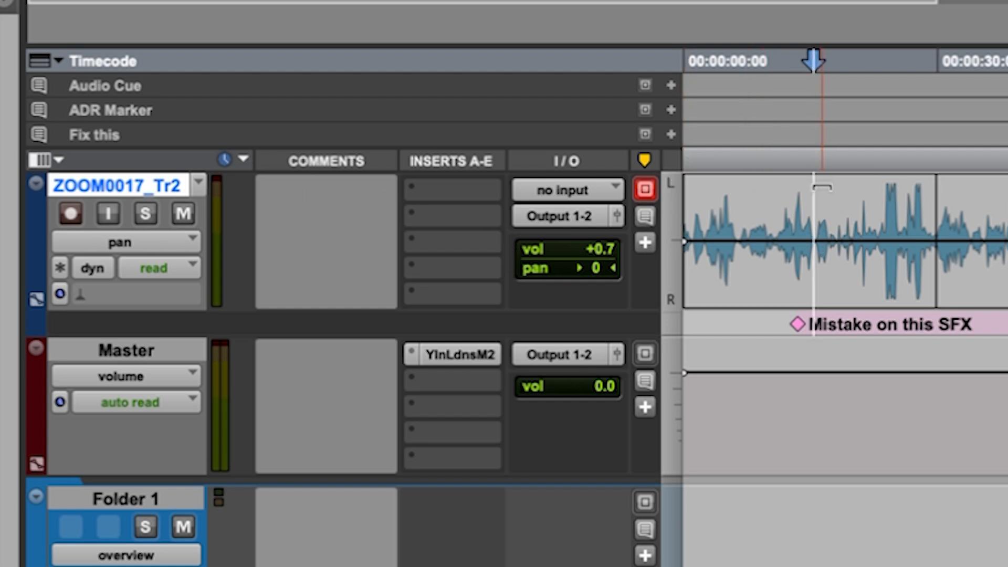
# Try panning the first ZOOM0017_Tr2 clip fully left and fully right in the pan automation, undoing each change.
pyautogui.click(787, 184)
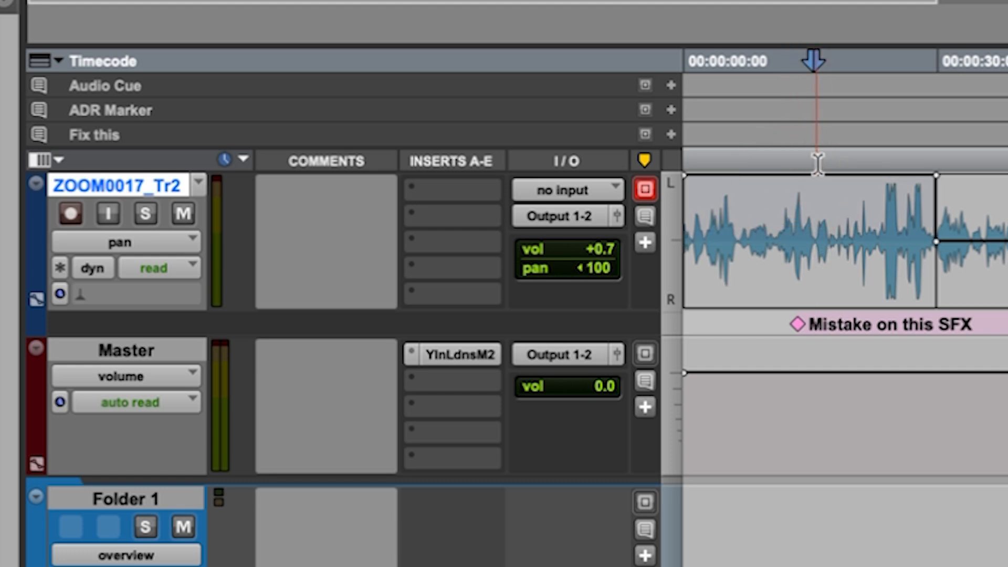
pyautogui.press('super+z')
pyautogui.moveTo(823, 185); pyautogui.dragTo(815, 301)
pyautogui.press('super+z')
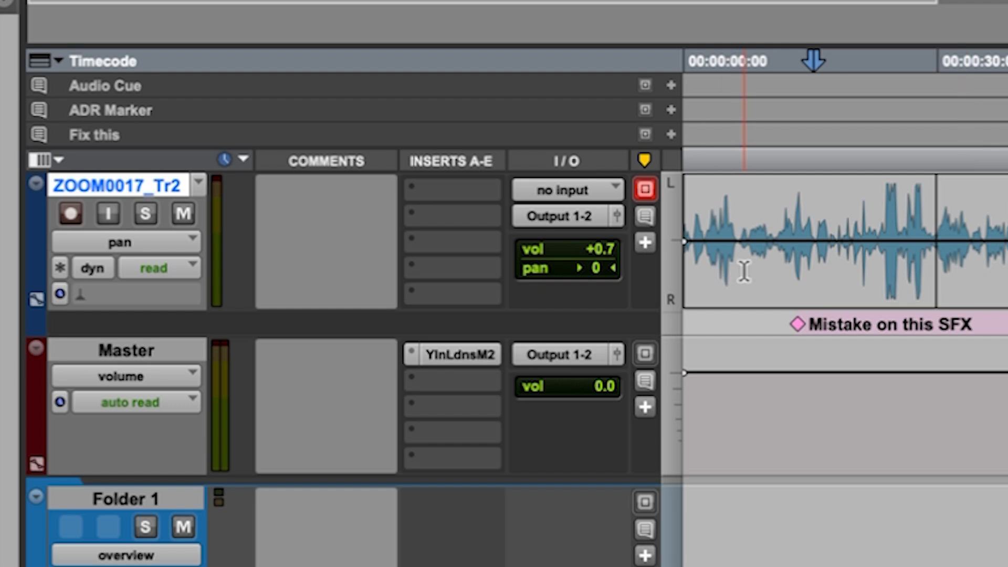
# Return the ZOOM0017_Tr2 track to waveform view and look through its automation modes, keeping read.
pyautogui.click(163, 242)
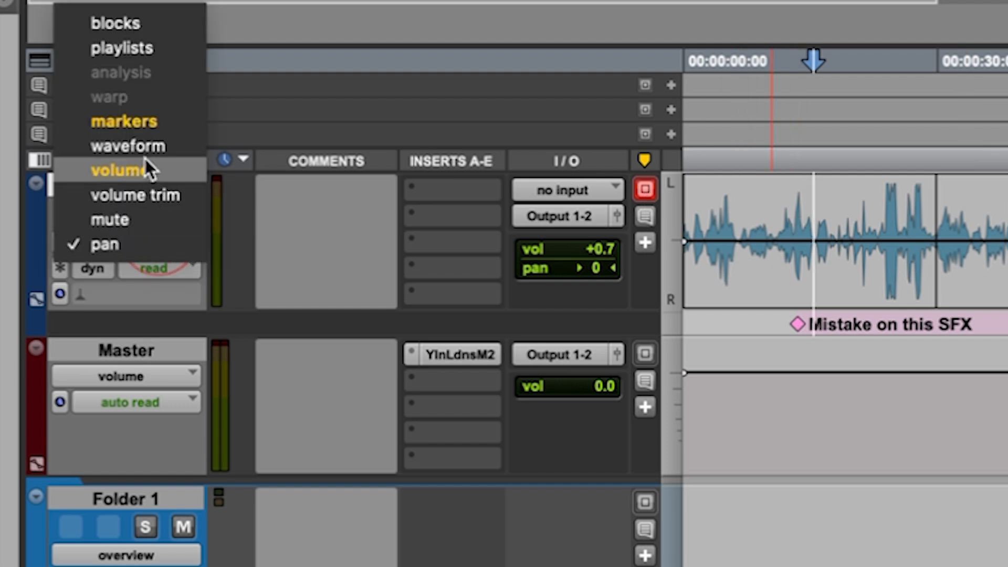
pyautogui.click(90, 147)
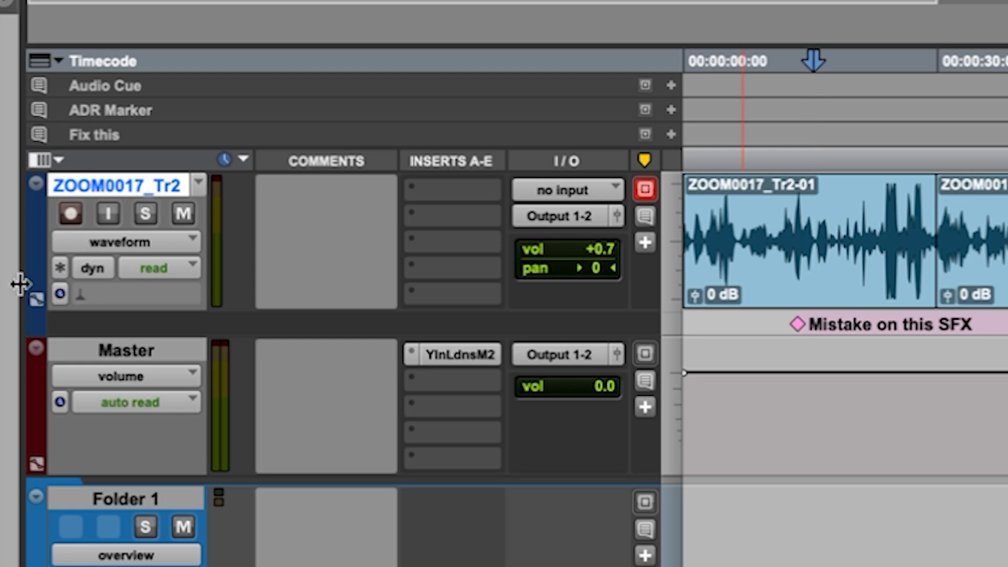
pyautogui.click(151, 268)
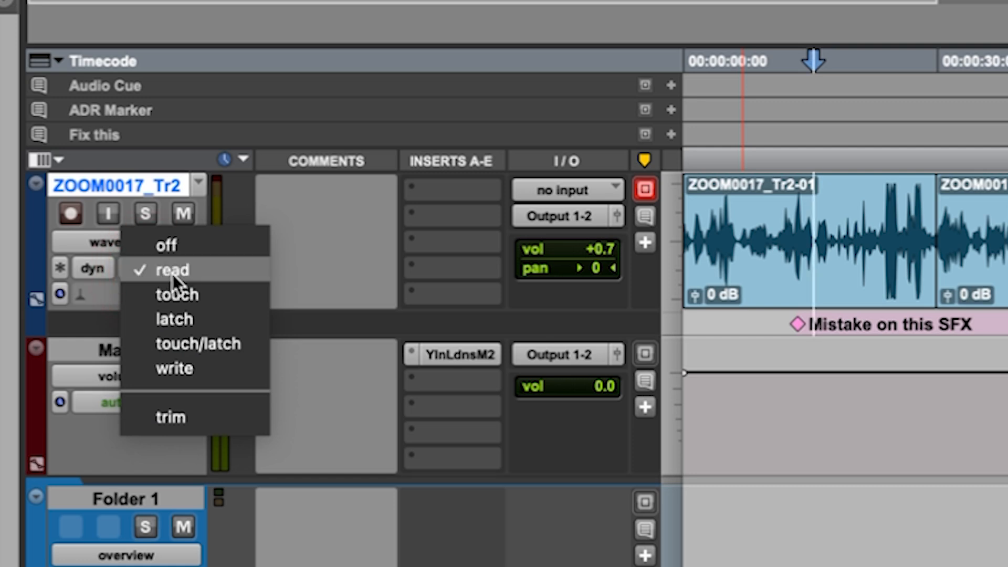
pyautogui.click(187, 272)
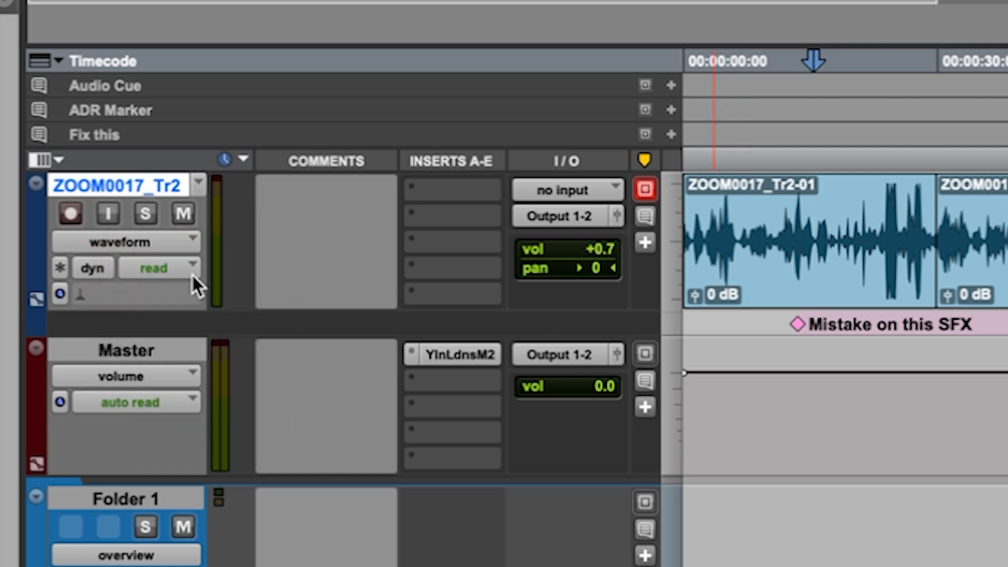
# Place the edit cursor in the first ZOOM0017_Tr2 clip and toggle the track's view to volume.
pyautogui.click(782, 229)
pyautogui.hotkey('ctrl', '-')
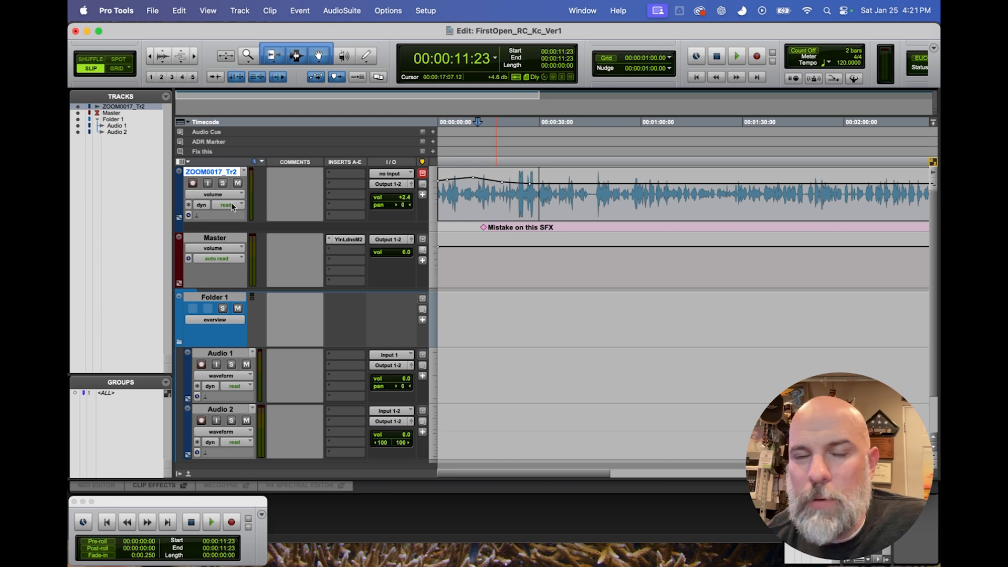
# Enter a comment on the ZOOM0017_Tr2 track stating whose voice it holds.
pyautogui.click(289, 181)
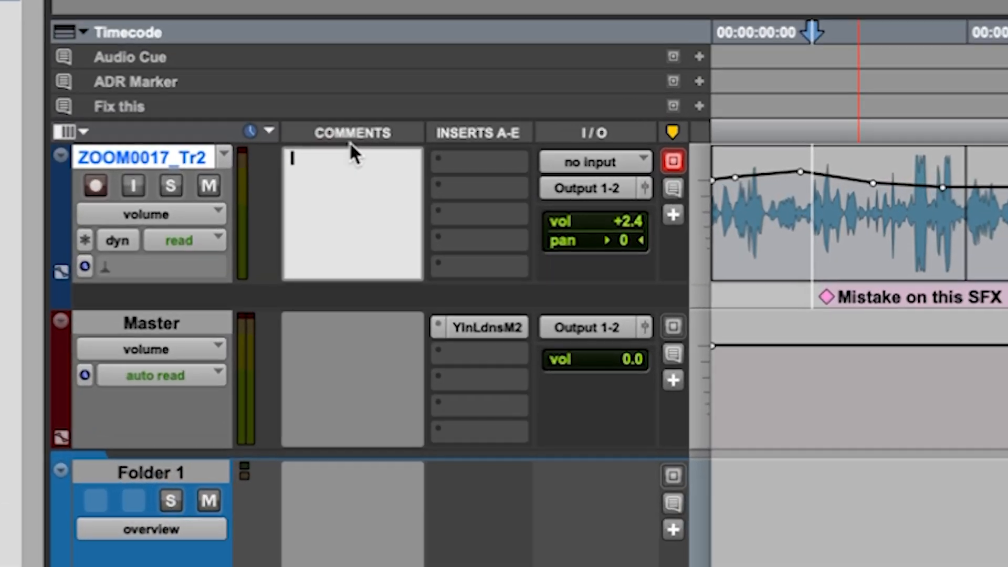
pyautogui.write("This is Kc's Voice")
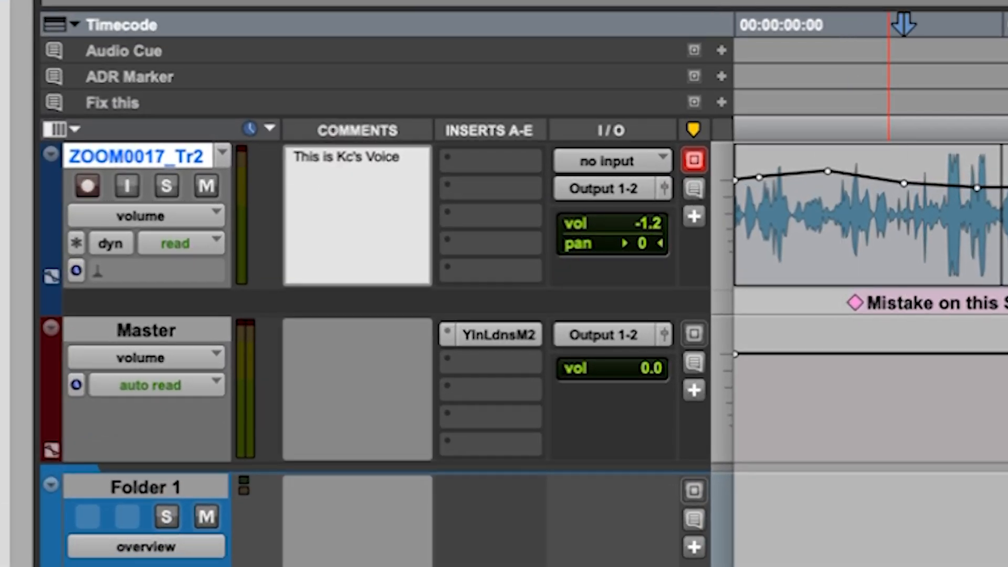
pyautogui.click(369, 336)
# Replace the ZOOM0017_Tr2 track's comment with the speaker's first name in possessive form followed by "Primary Mic- Custom EQ Applied".
pyautogui.click(411, 196)
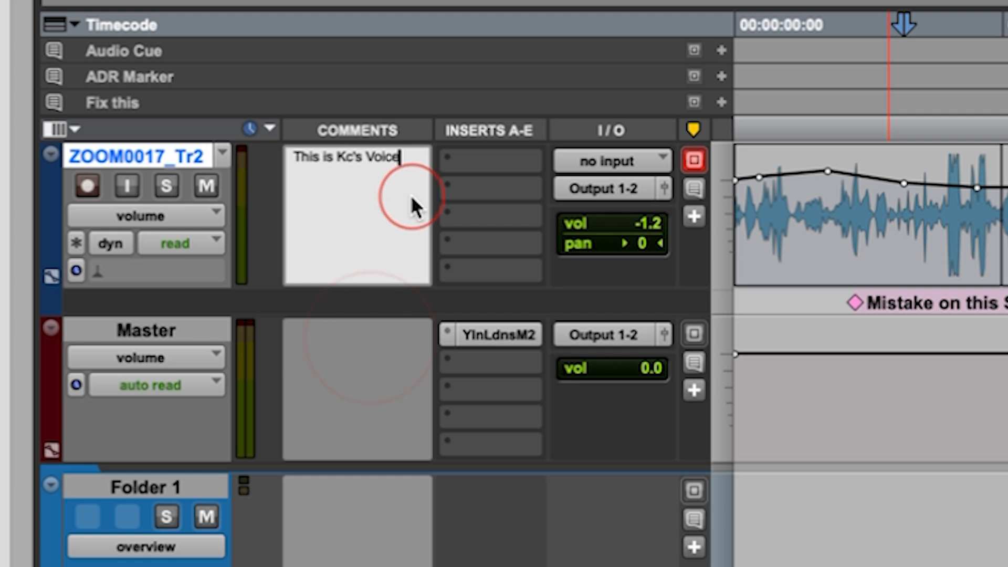
pyautogui.tripleClick(411, 157)
pyautogui.press('BackSpace')
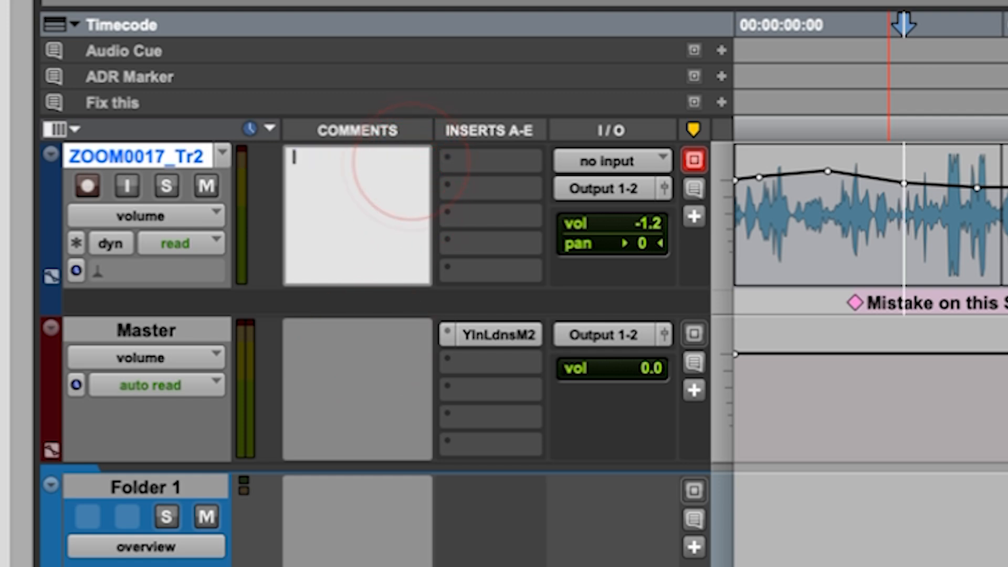
pyautogui.write("Alex's Primary Mic")
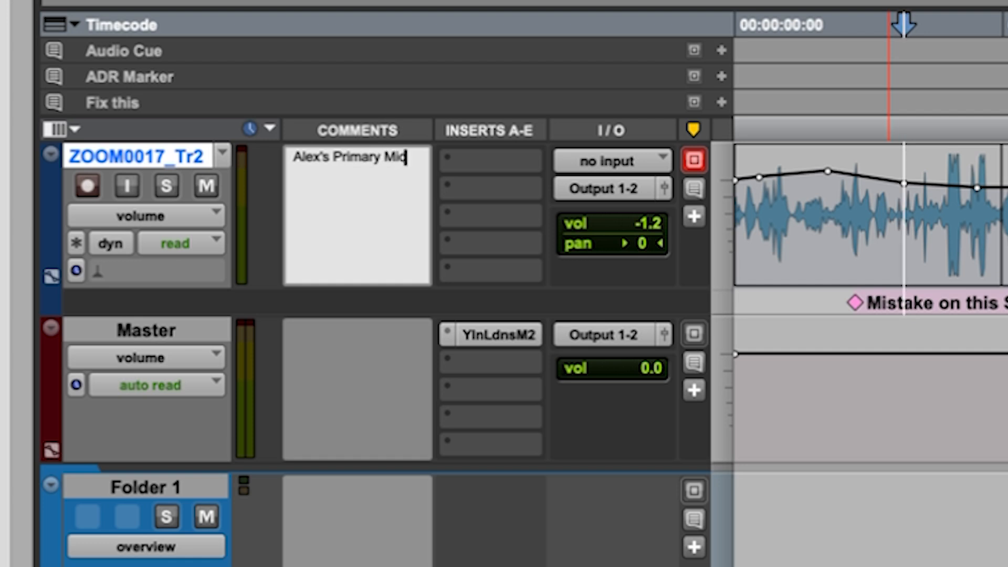
pyautogui.write('- Custom EQ Applied')
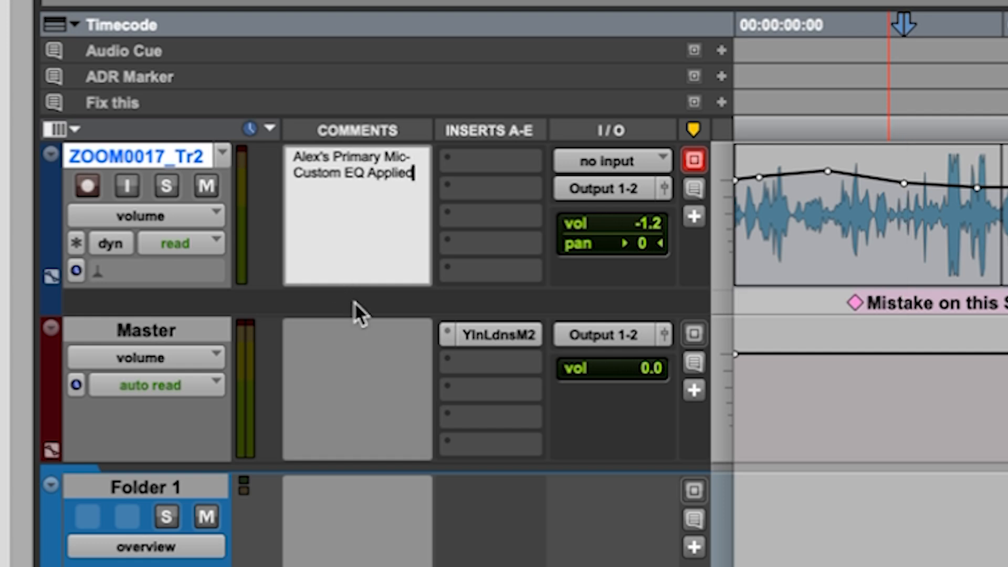
pyautogui.click(369, 329)
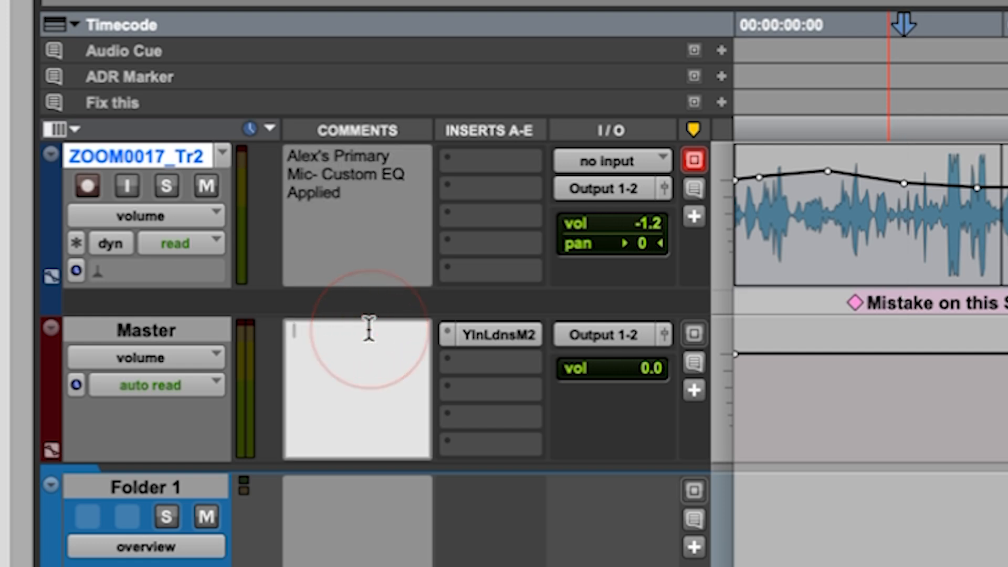
# Look through the ZOOM0017_Tr2 track's input source options, including interface, keeping no input.
pyautogui.click(382, 218)
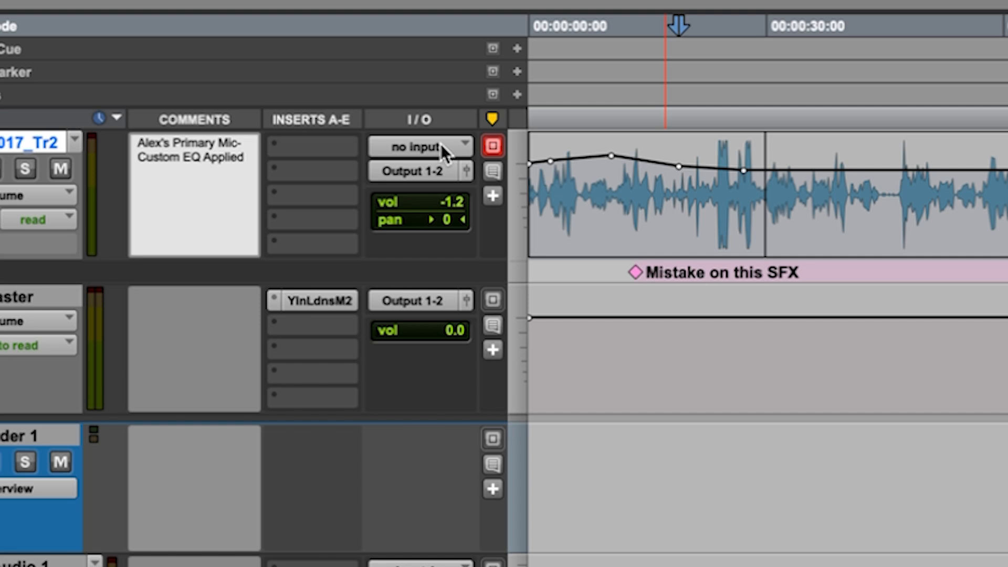
pyautogui.click(419, 147)
pyautogui.moveTo(420, 151)
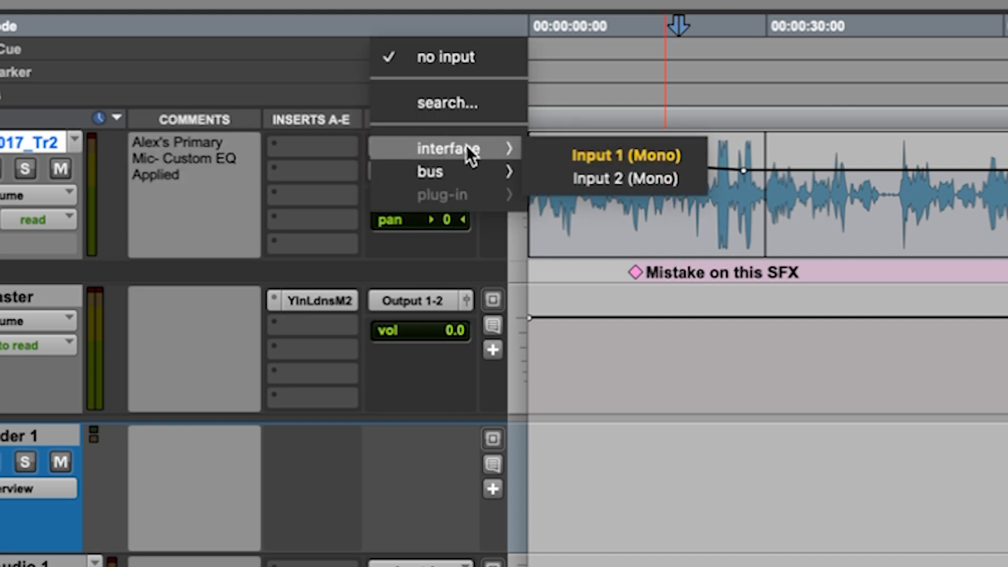
pyautogui.click(624, 221)
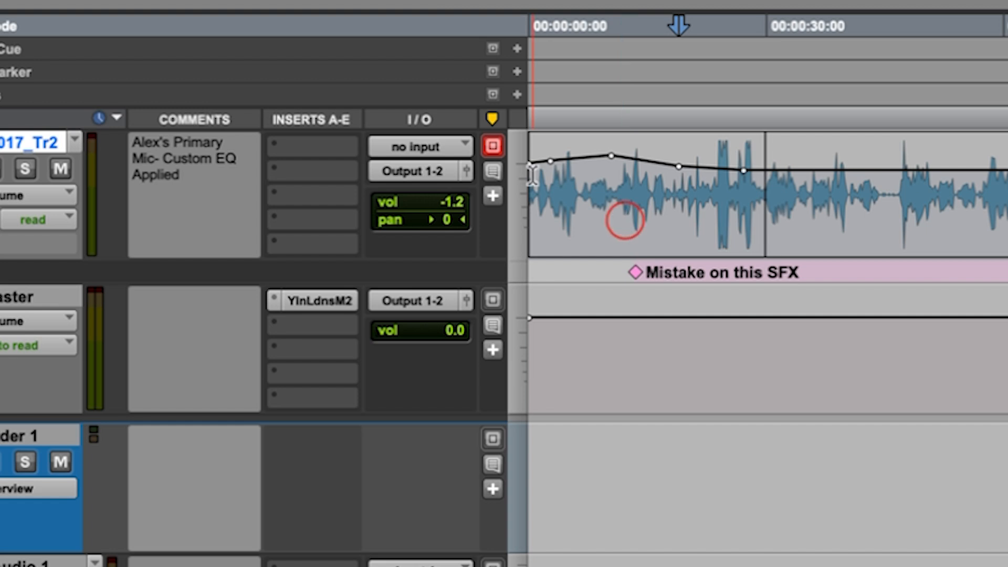
# Look through the ZOOM0017_Tr2 track's output destinations, including output and bus, keeping Output 1-2 (Stereo).
pyautogui.click(412, 173)
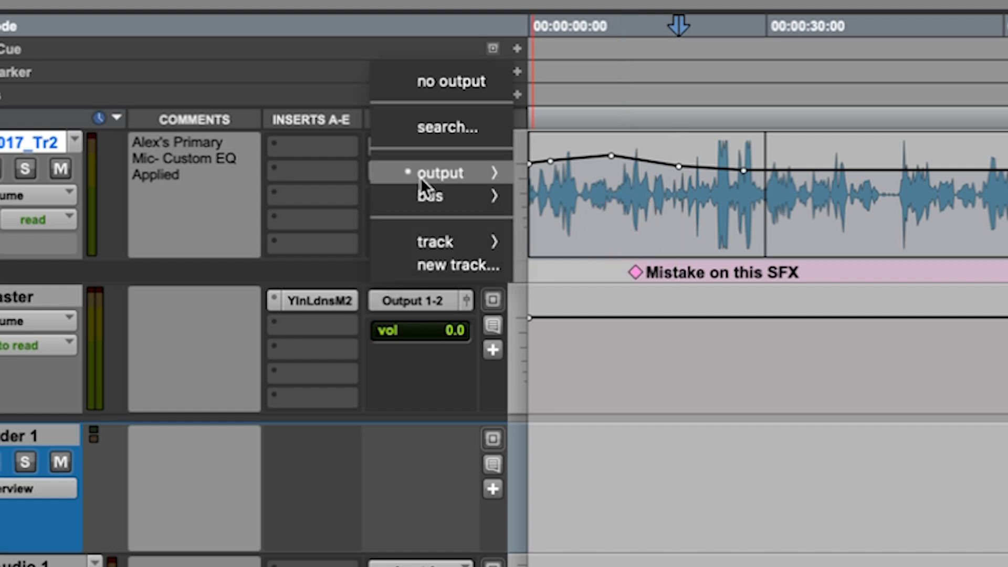
pyautogui.moveTo(418, 176)
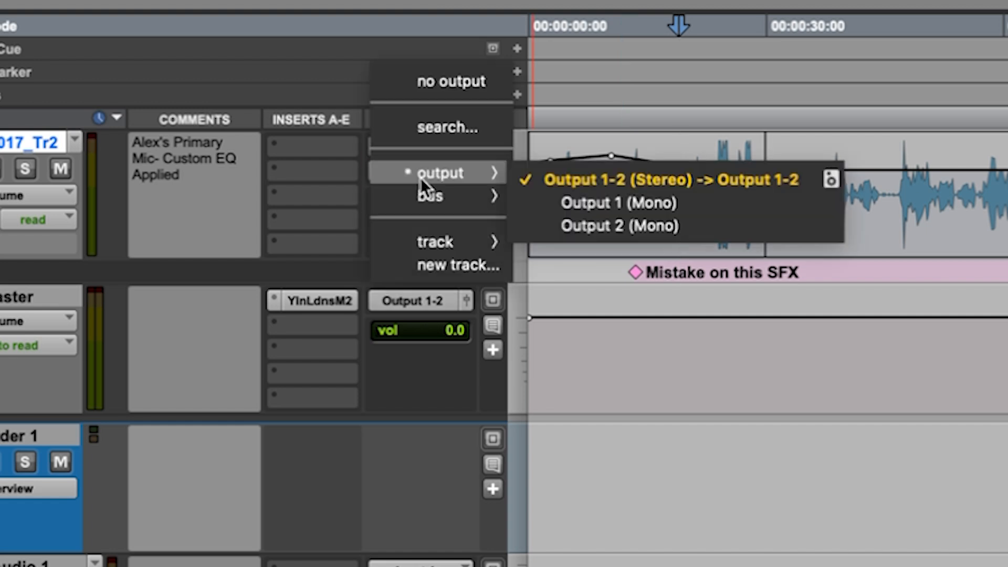
pyautogui.click(600, 184)
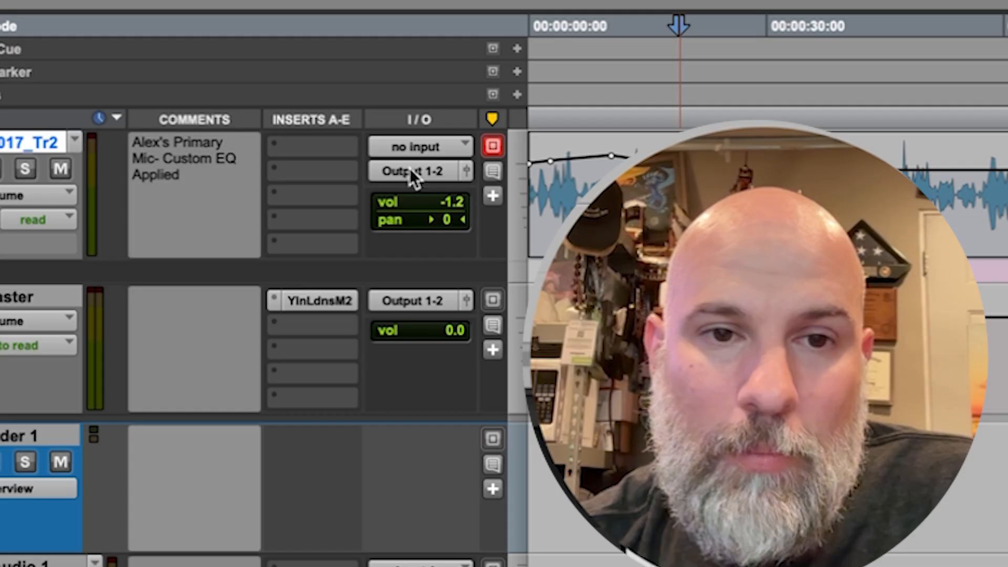
pyautogui.click(412, 171)
pyautogui.moveTo(437, 196)
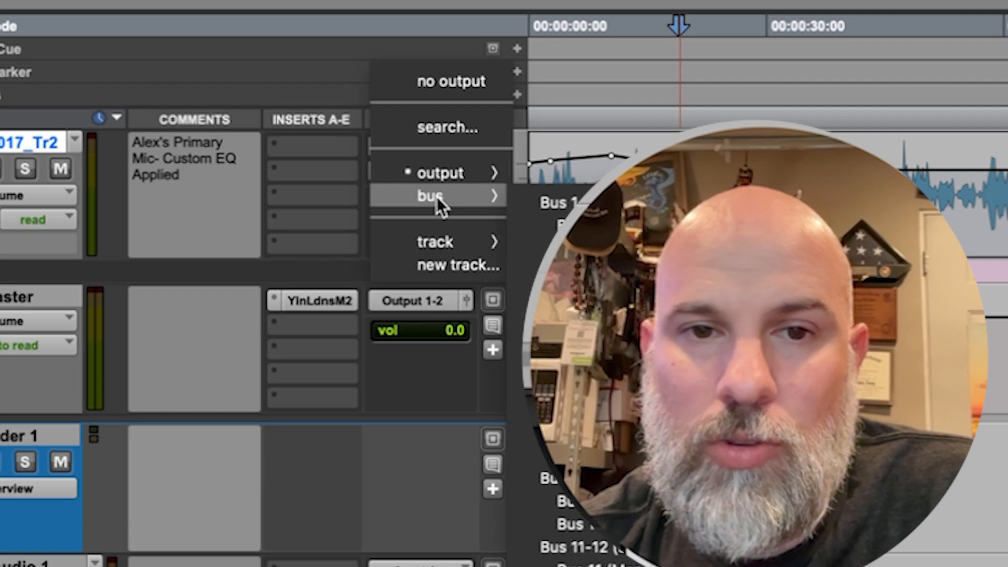
pyautogui.moveTo(434, 176)
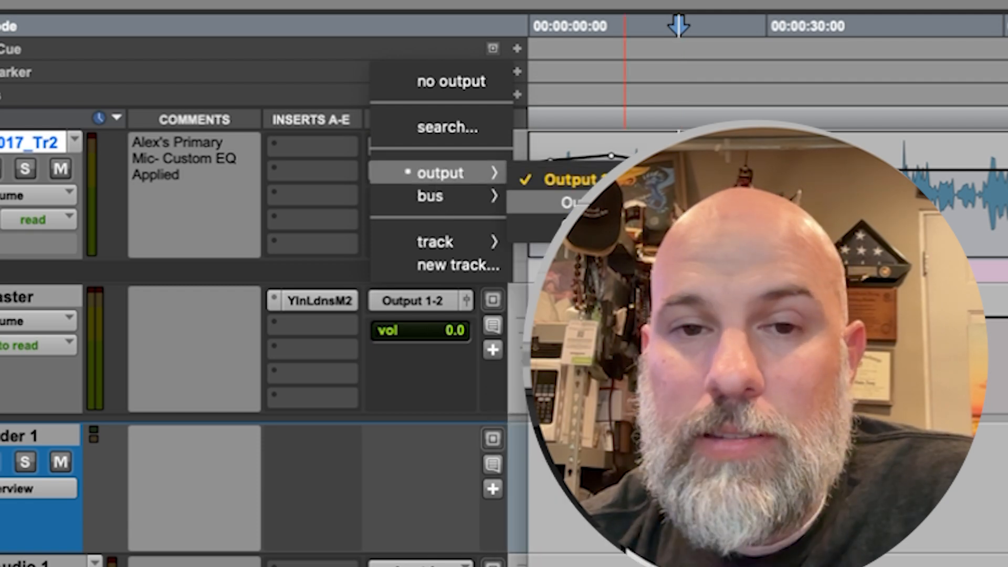
pyautogui.click(937, 204)
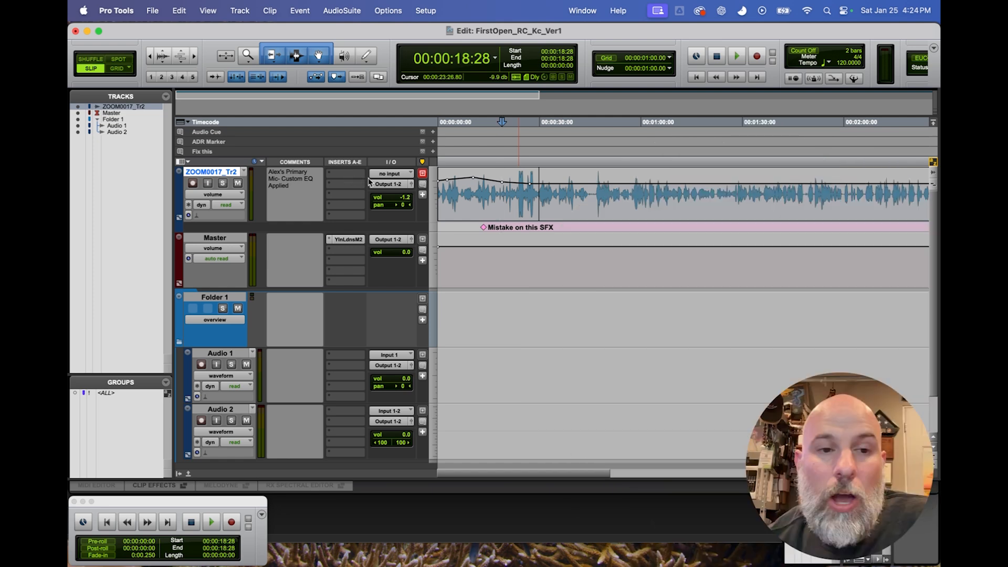
# Rename the Audio 1 track inside Folder 1 as VOX 1.
pyautogui.scroll(-2, 345, 283)
pyautogui.scroll(2, 349, 282)
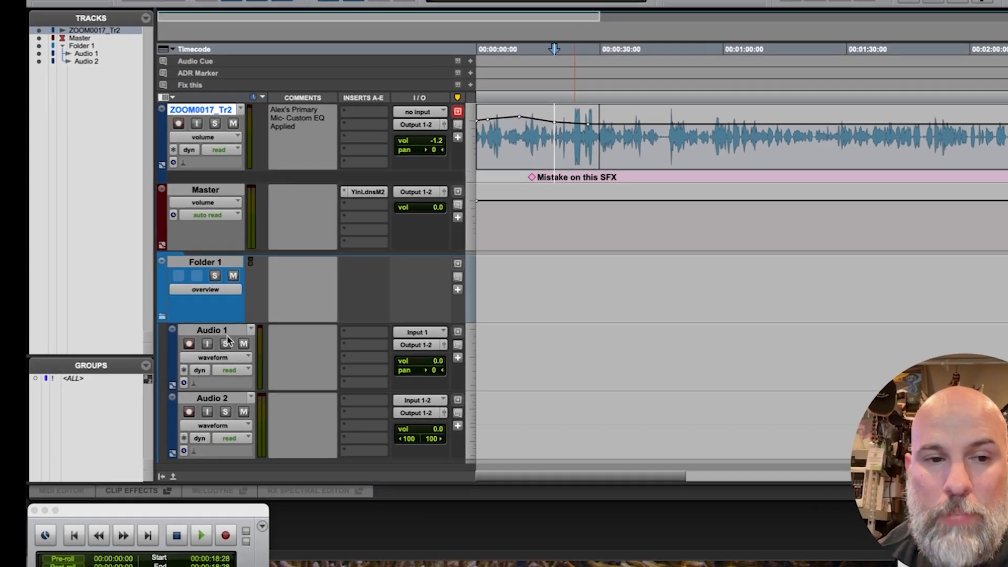
pyautogui.click(232, 357)
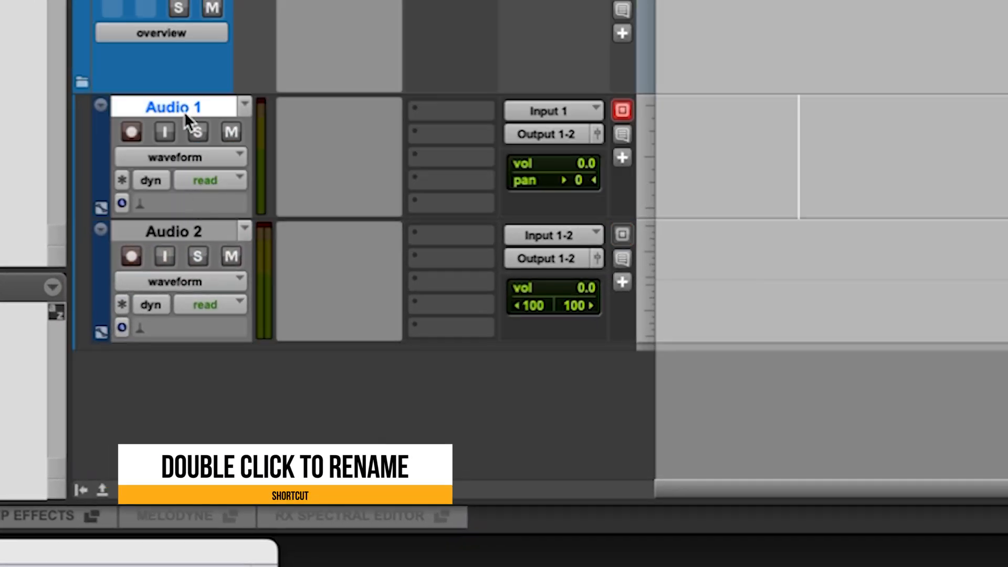
pyautogui.doubleClick(185, 105)
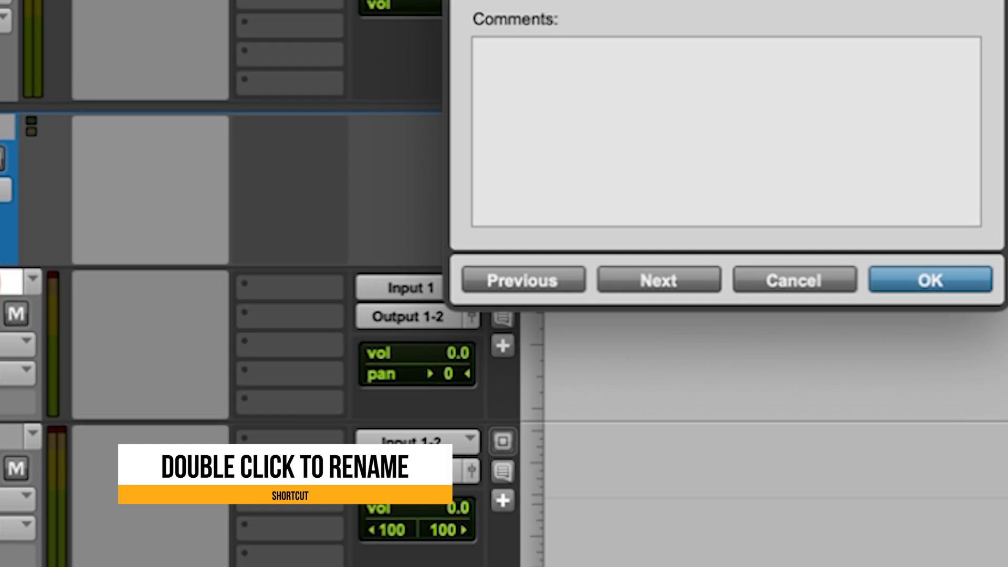
pyautogui.write('VOX 1')
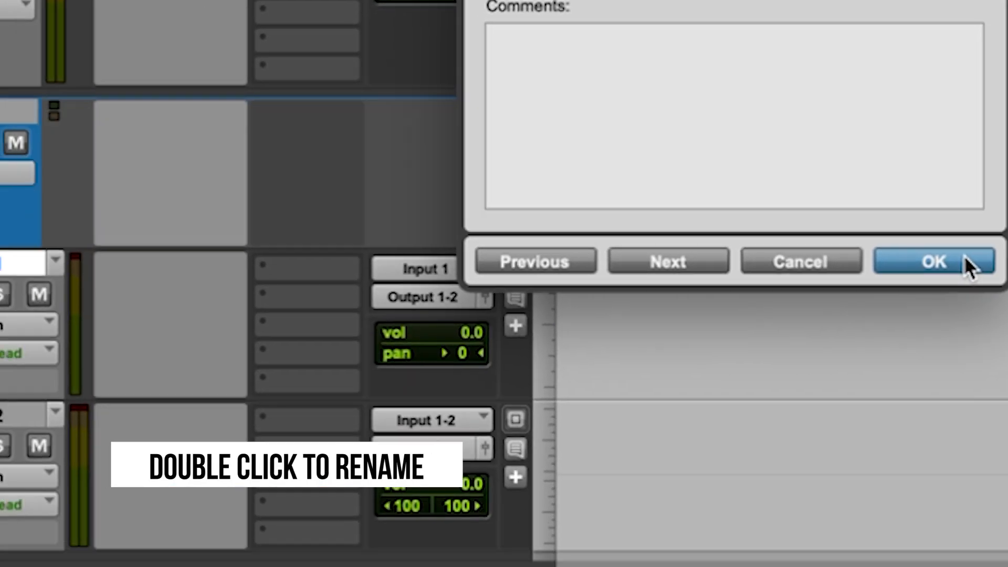
pyautogui.click(964, 258)
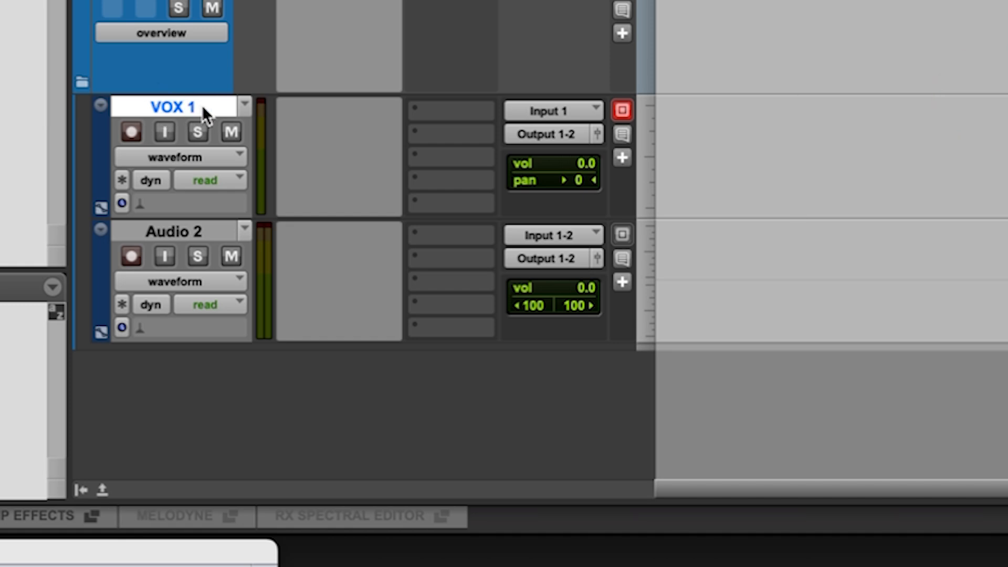
# Rename the Audio 2 track inside Folder 1 as ST SFX 1.
pyautogui.doubleClick(190, 223)
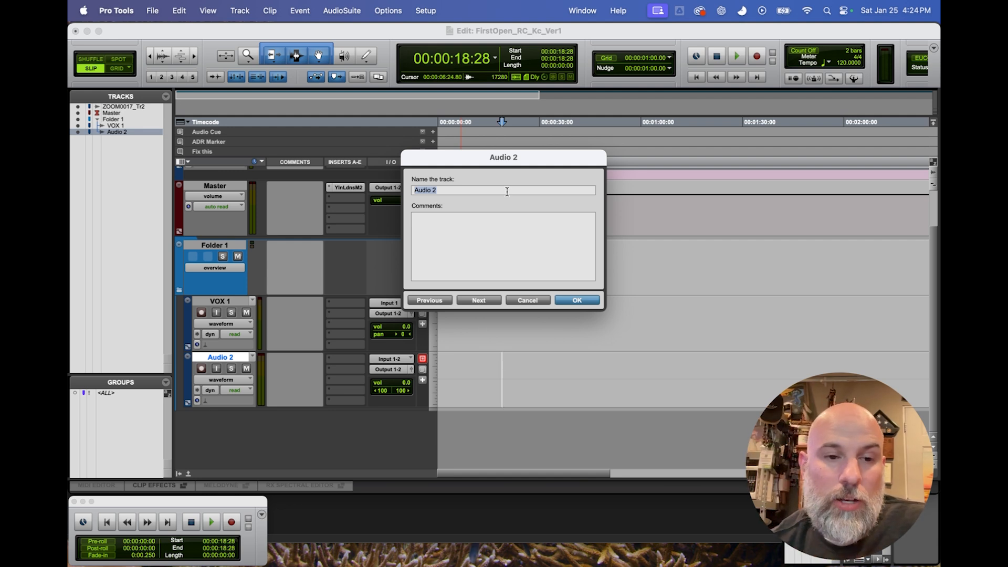
pyautogui.press('BackSpace')
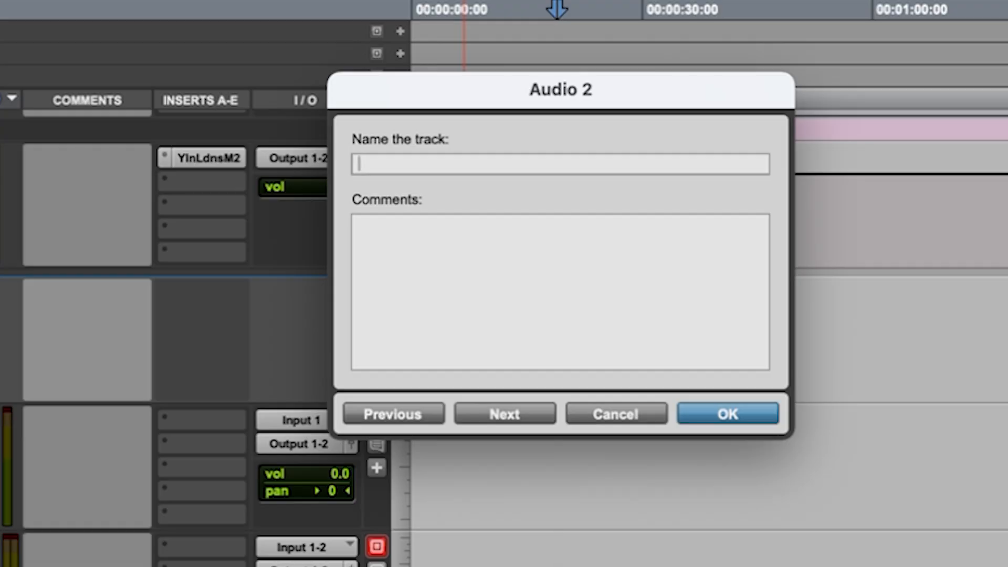
pyautogui.write('SFX 1')
pyautogui.click(358, 164)
pyautogui.write('ST')
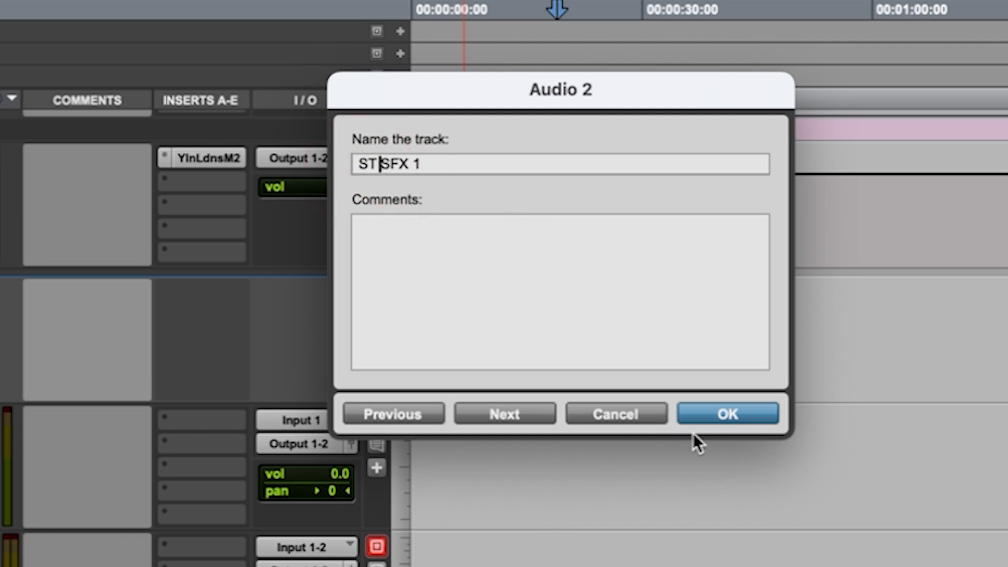
pyautogui.click(709, 417)
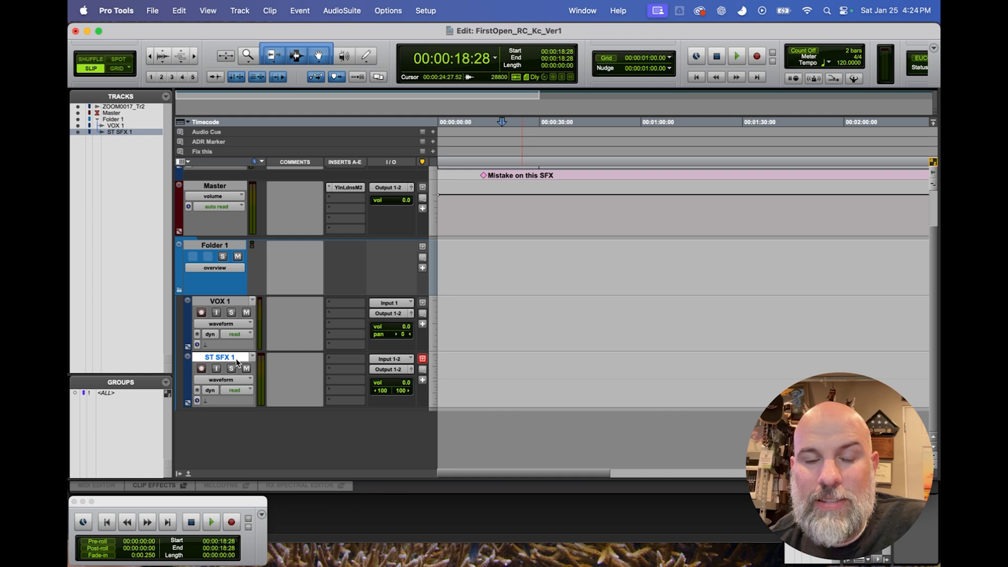
# Reorder the ST SFX 1 track's name to read SFX ST 1.
pyautogui.doubleClick(236, 362)
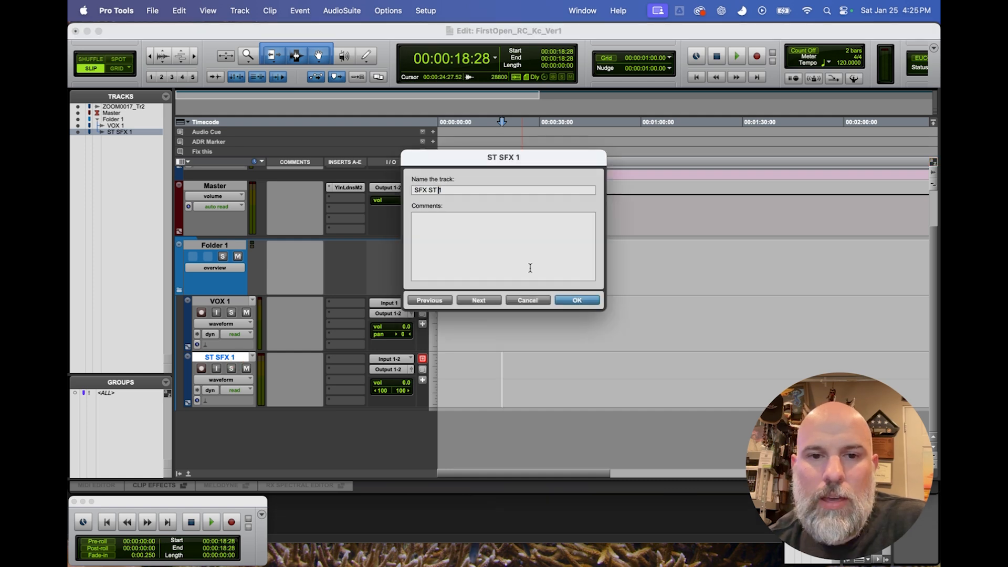
pyautogui.click(570, 303)
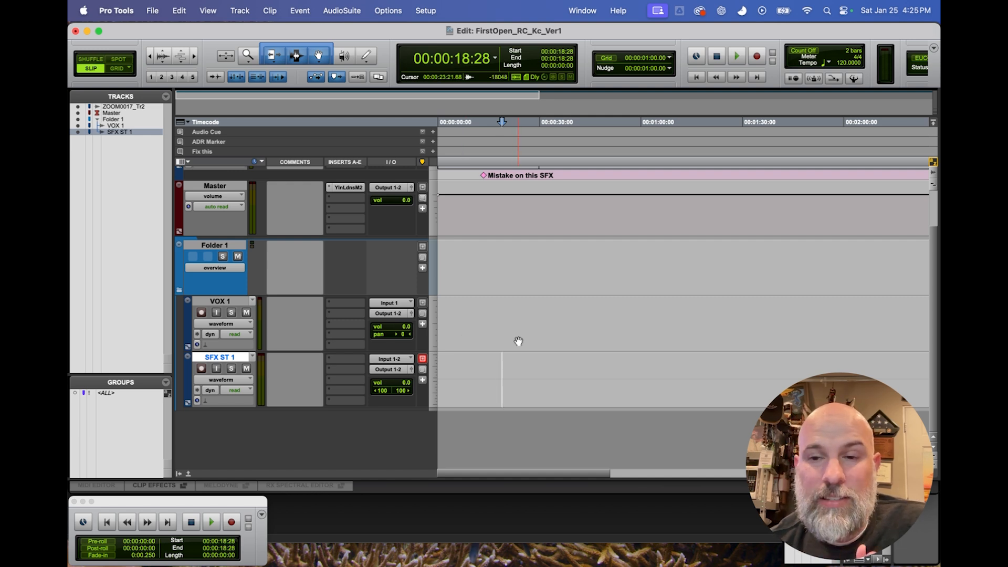
pyautogui.scroll(2, 444, 343)
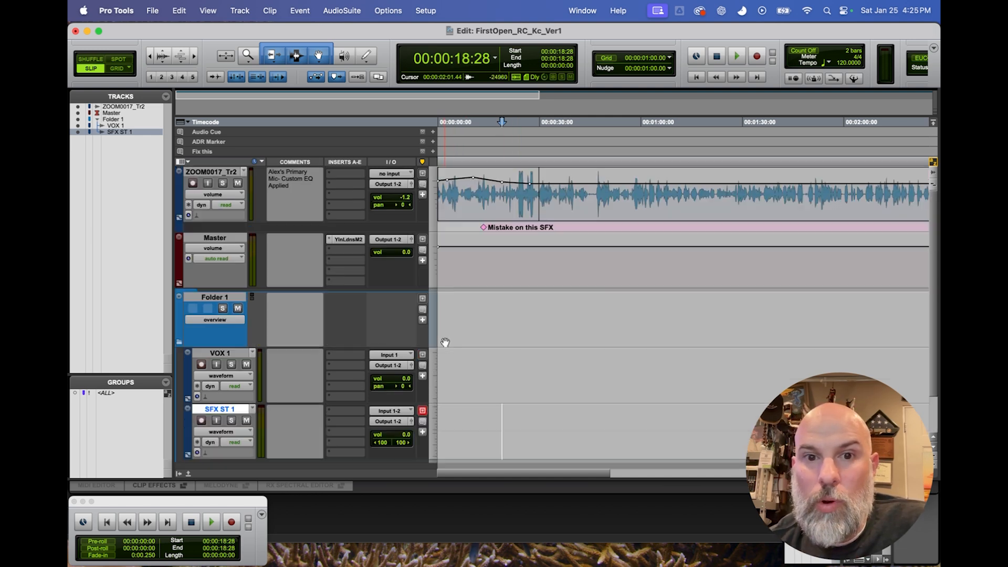
# Set the VOX 1 track's colour to the bright orange in the Color Palette and close the palette.
pyautogui.scroll(-2, 444, 342)
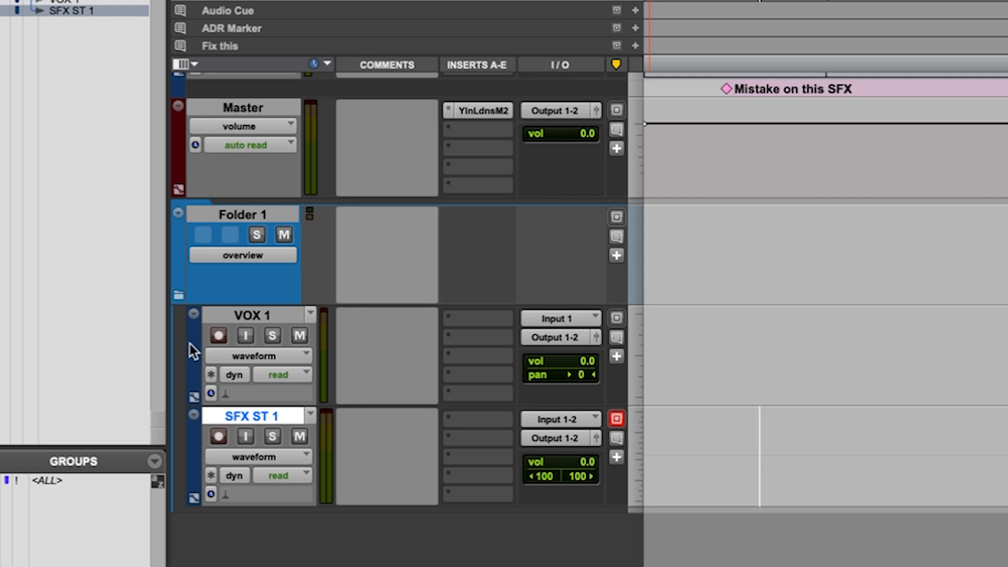
pyautogui.click(253, 315)
pyautogui.doubleClick(189, 348)
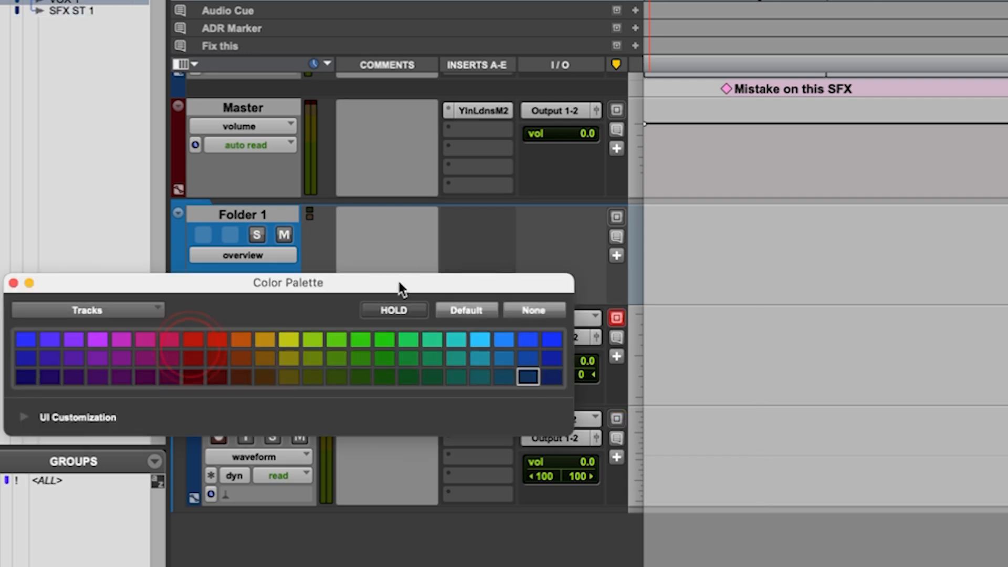
pyautogui.click(241, 338)
pyautogui.click(13, 283)
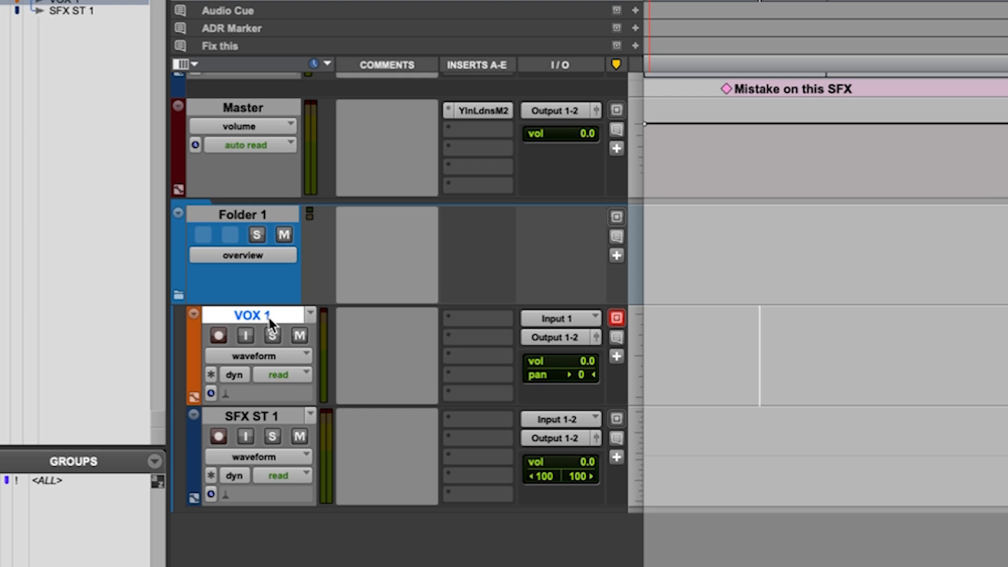
# Try bright and medium green on the SFX ST 1 track, keep the medium green and close the Color Palette.
pyautogui.doubleClick(198, 443)
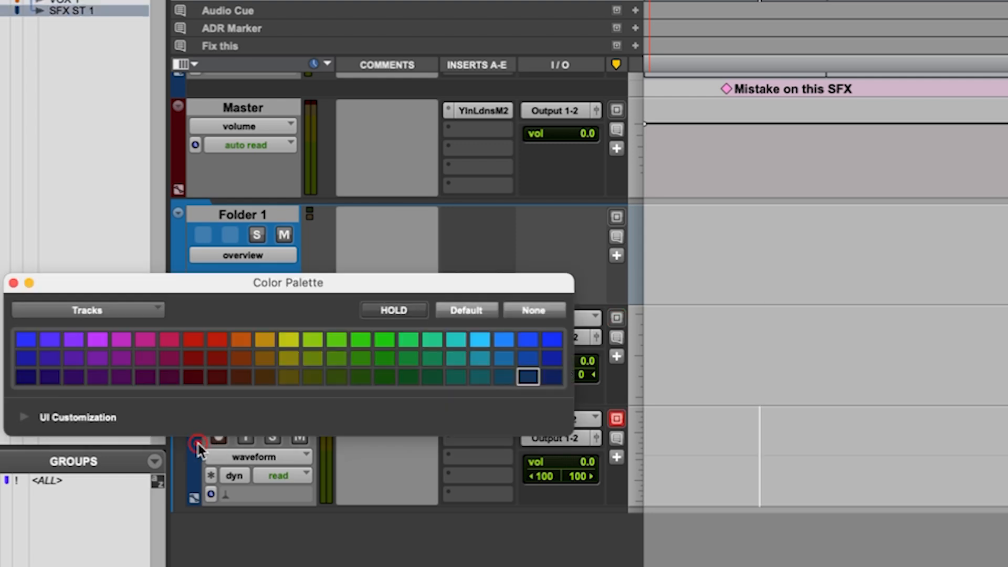
pyautogui.click(382, 341)
pyautogui.click(390, 359)
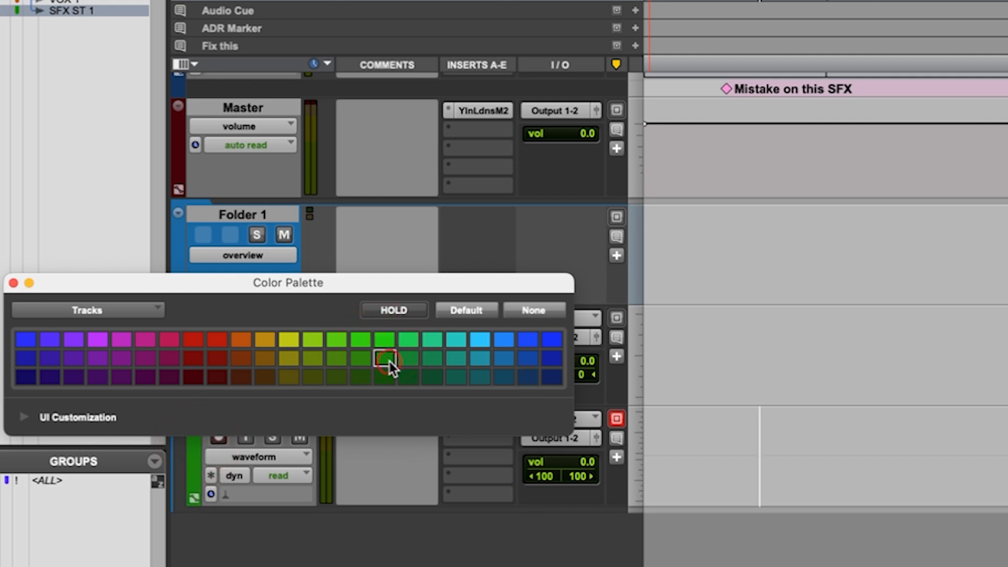
pyautogui.click(383, 342)
pyautogui.click(385, 356)
pyautogui.click(384, 341)
pyautogui.click(388, 356)
pyautogui.click(14, 283)
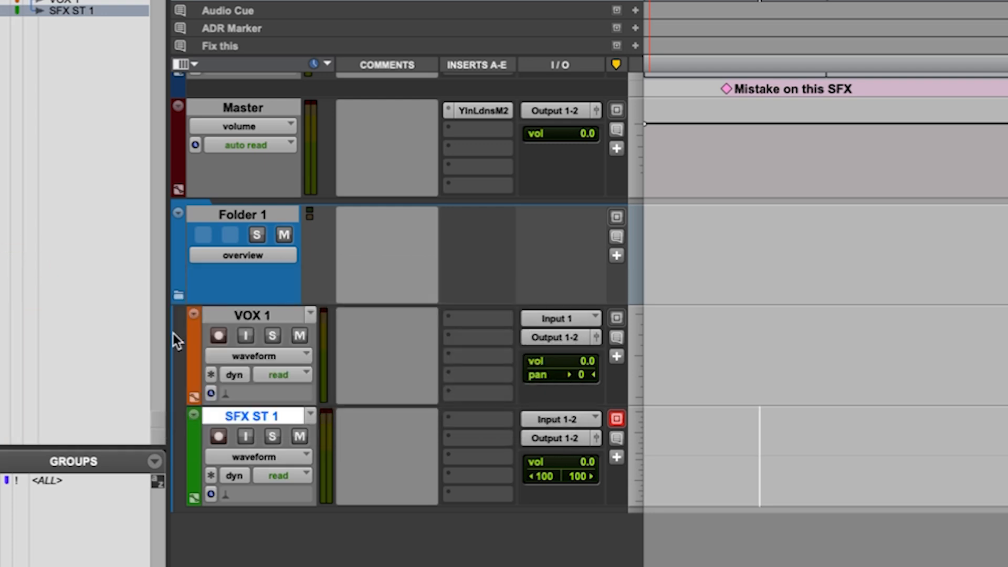
# Set the default clip color coding to Track Color in the display preferences and apply it.
pyautogui.scroll(3, 357, 353)
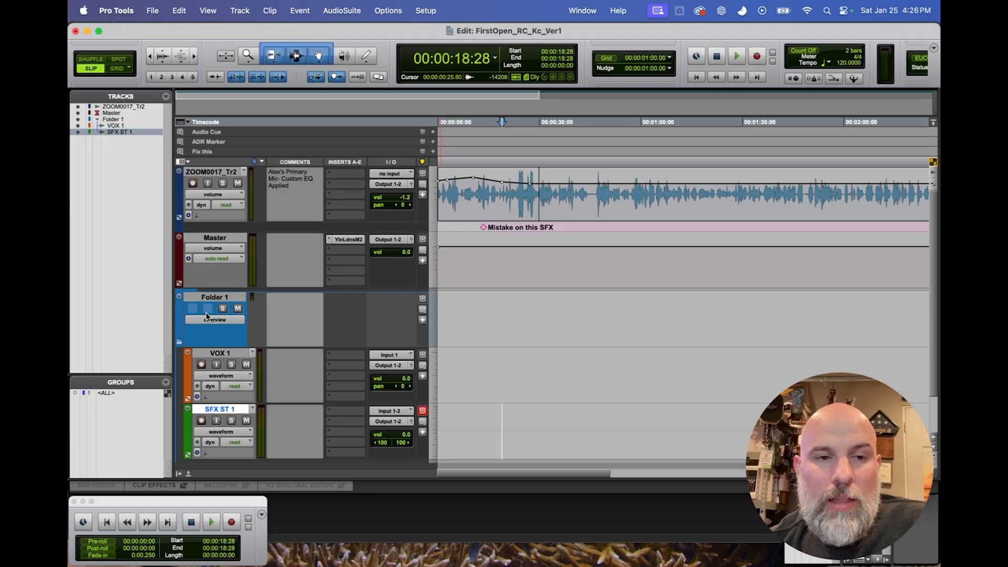
pyautogui.scroll(-3, 311, 342)
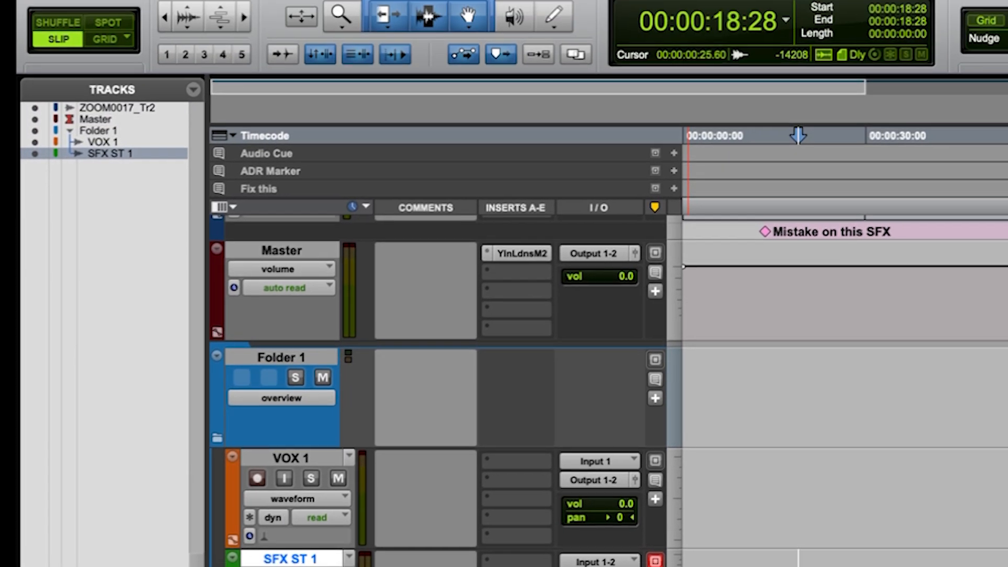
pyautogui.click(137, 53)
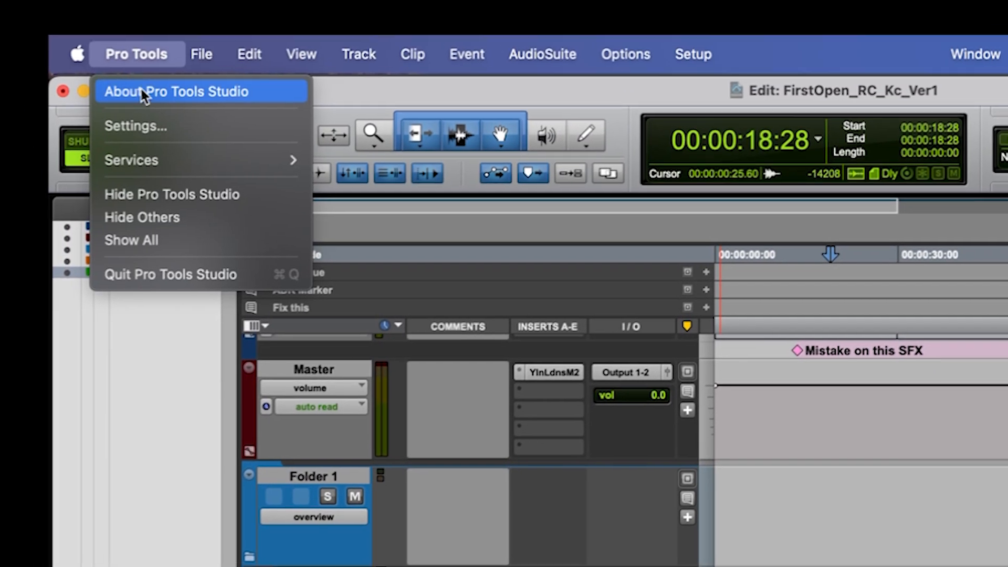
pyautogui.click(144, 127)
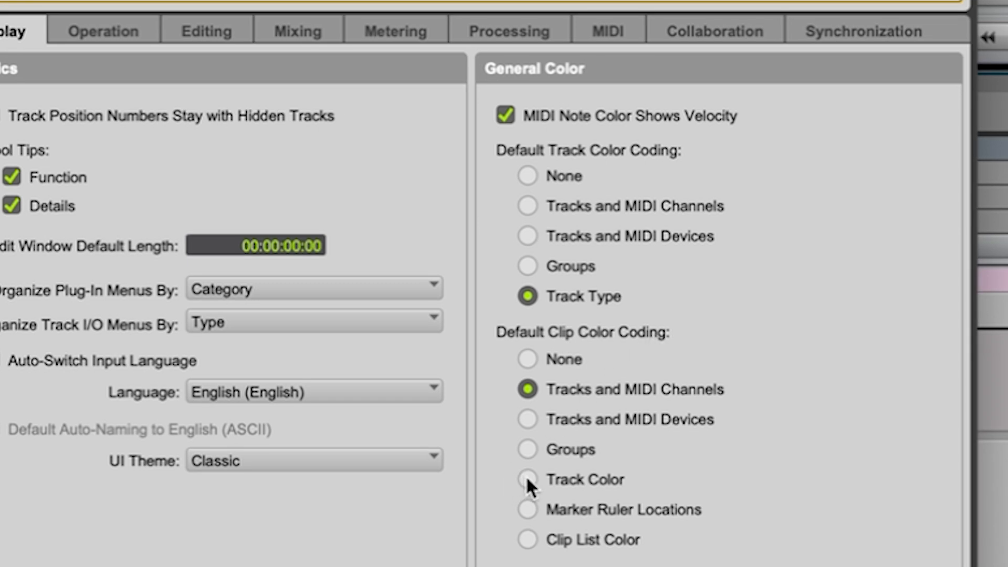
pyautogui.click(527, 478)
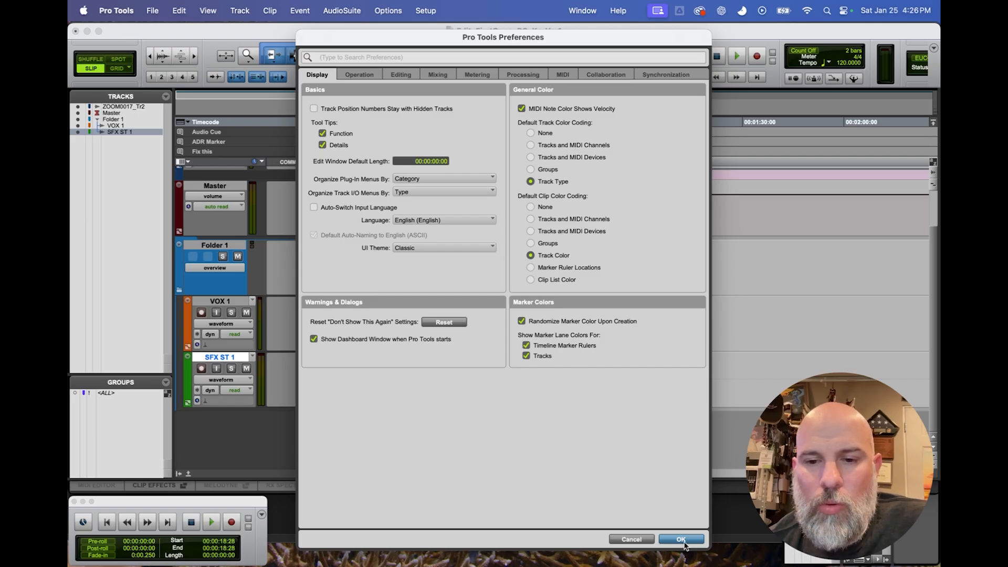
pyautogui.click(683, 540)
# Select an empty range on the VOX 1 track from about 00:00:10:27 to 00:00:45:01, and clear the selection.
pyautogui.click(464, 310)
pyautogui.moveTo(479, 307); pyautogui.dragTo(587, 309)
pyautogui.click(566, 308)
pyautogui.moveTo(475, 308); pyautogui.dragTo(590, 308)
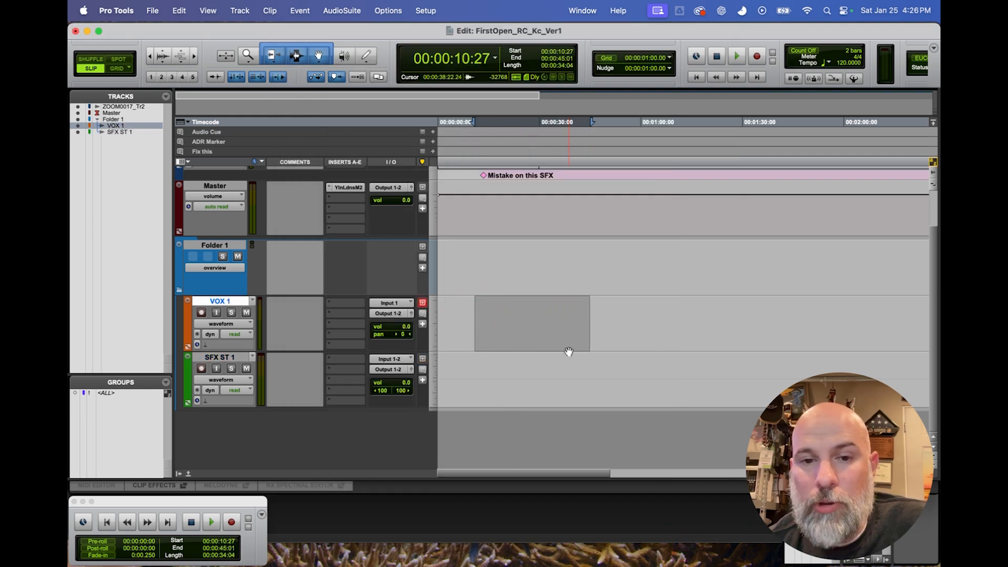
pyautogui.click(566, 315)
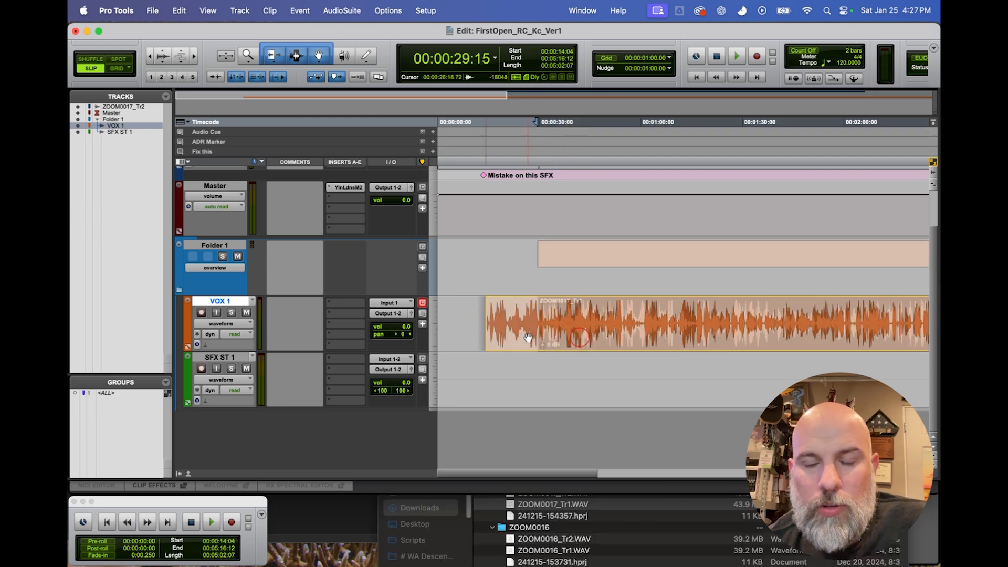
# Move the ZOOM0017_Tr1 clip on VOX 1 to start at about 00:00:14:04 and place the edit cursor inside it.
pyautogui.moveTo(528, 337); pyautogui.dragTo(528, 337)
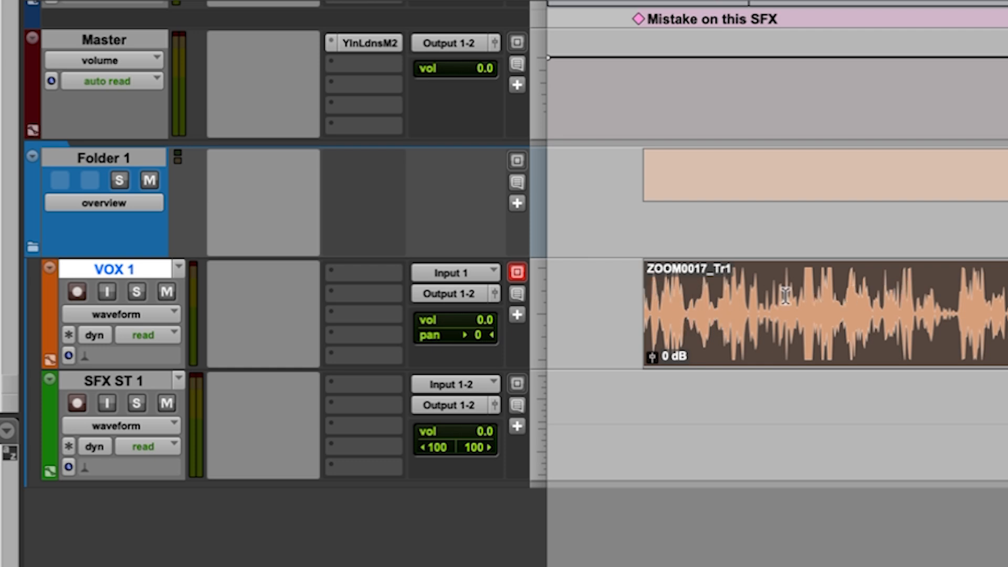
pyautogui.click(592, 282)
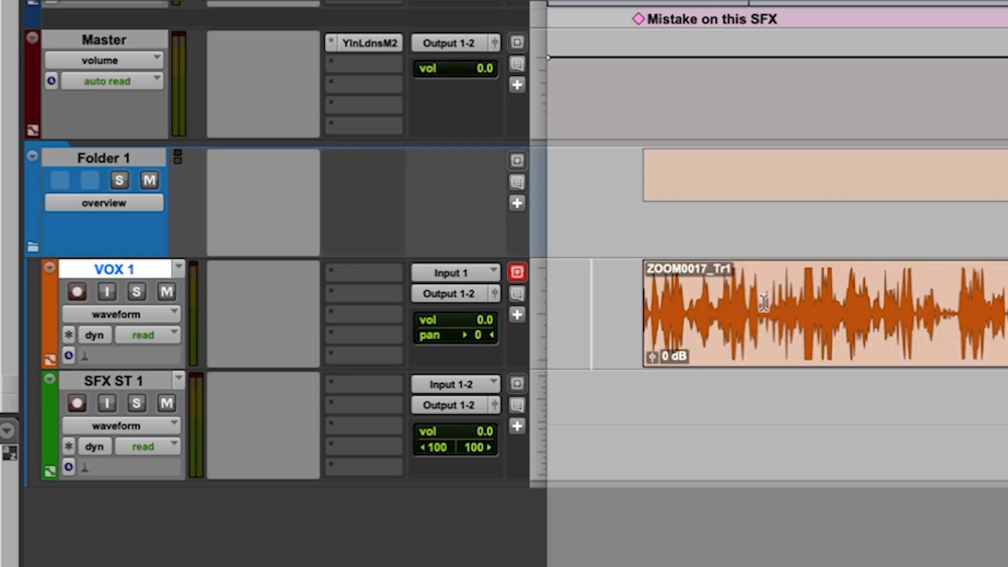
pyautogui.click(785, 290)
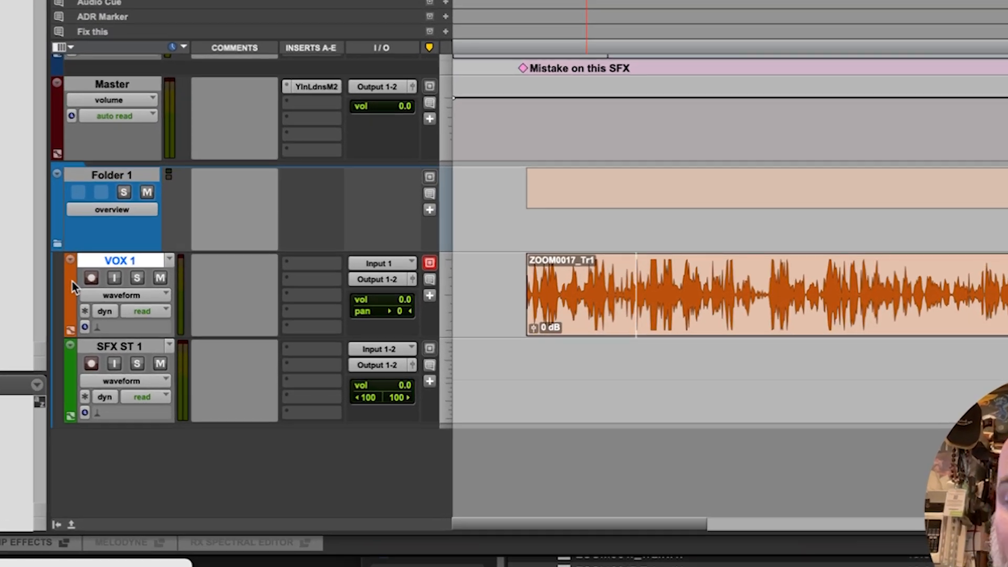
# Open the color palette from the VOX 1 track, expand UI Customization and set Track Header Saturation to 100.
pyautogui.doubleClick(72, 282)
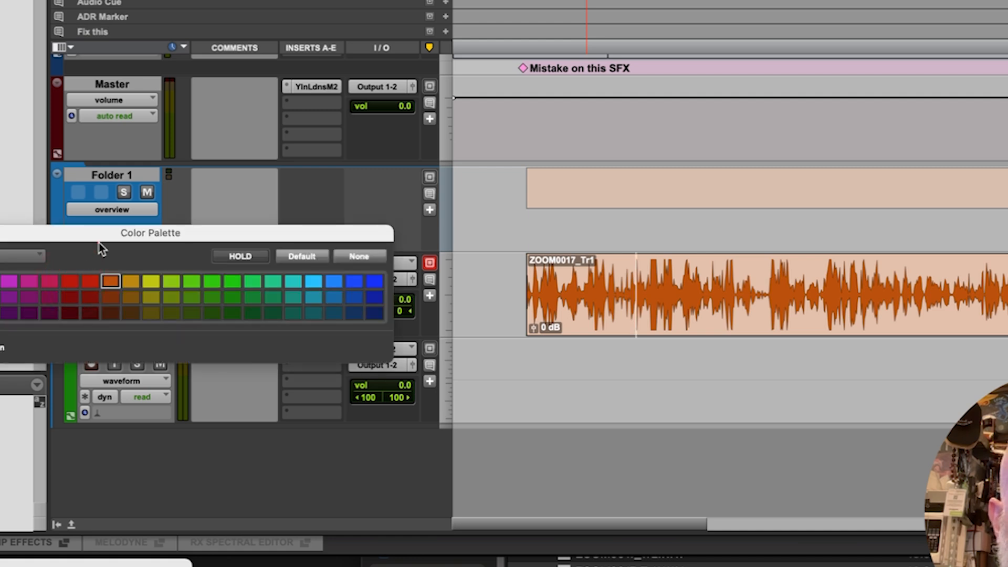
pyautogui.moveTo(92, 233); pyautogui.dragTo(419, 28)
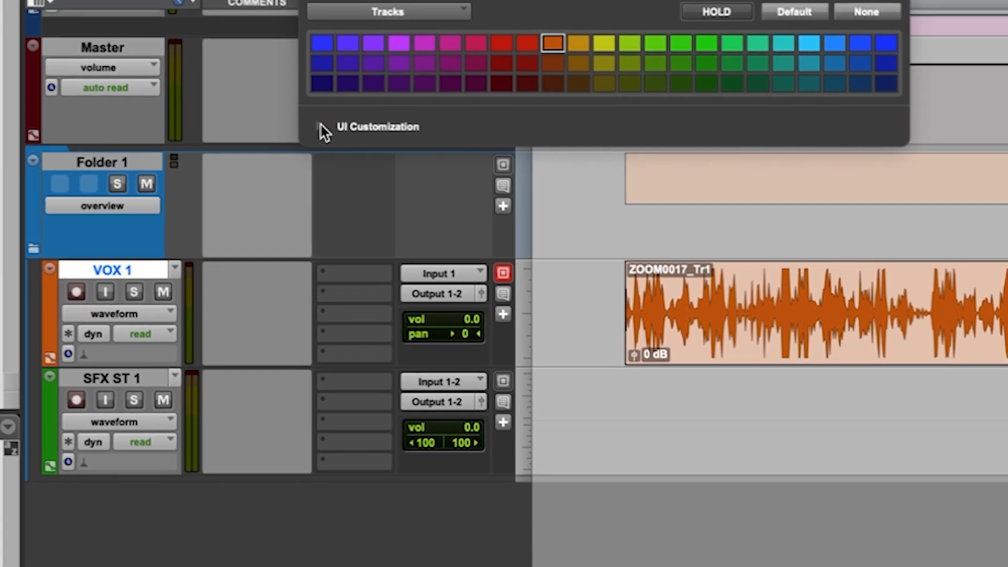
pyautogui.click(293, 170)
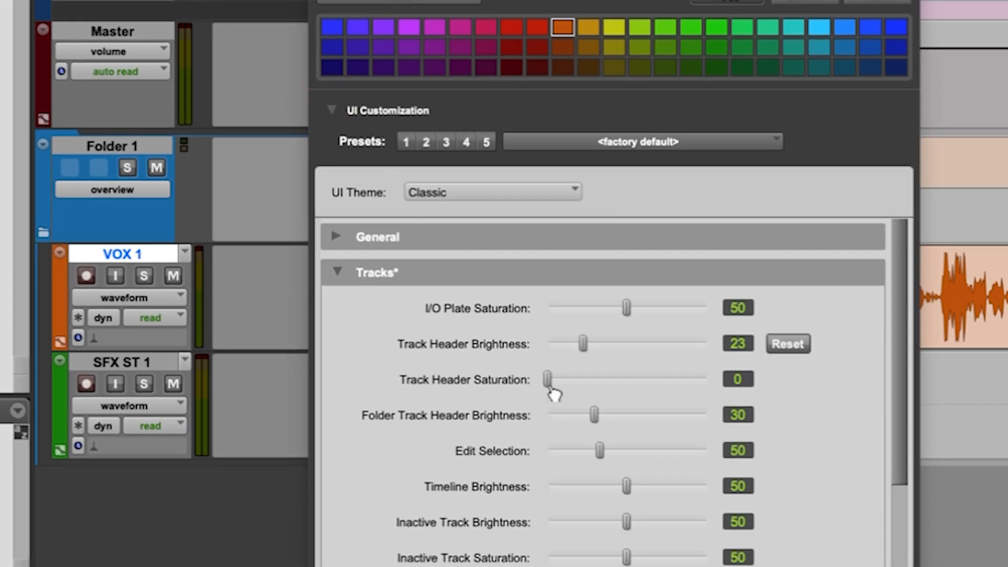
pyautogui.moveTo(549, 388); pyautogui.dragTo(727, 388)
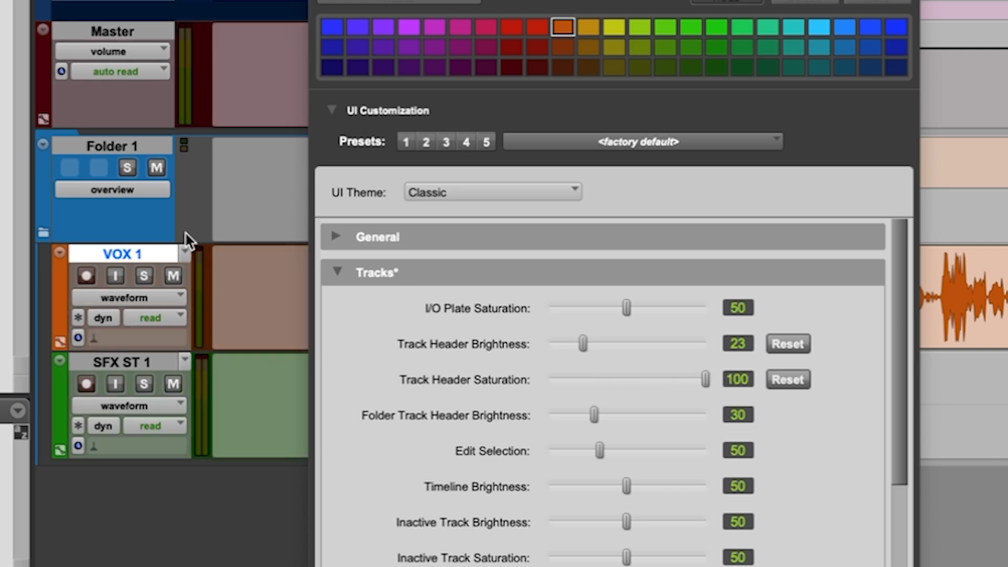
# Uncover the track headers, compare Track Header Saturation at 0 and 100, keep 100 and dismiss the Color Palette.
pyautogui.moveTo(525, 0); pyautogui.dragTo(831, 0)
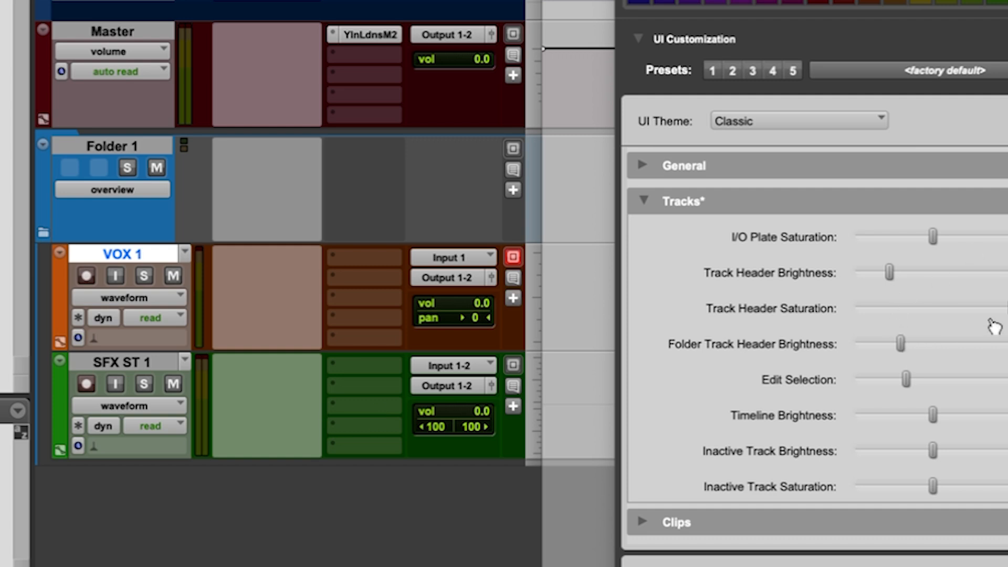
pyautogui.moveTo(977, 310); pyautogui.dragTo(824, 309)
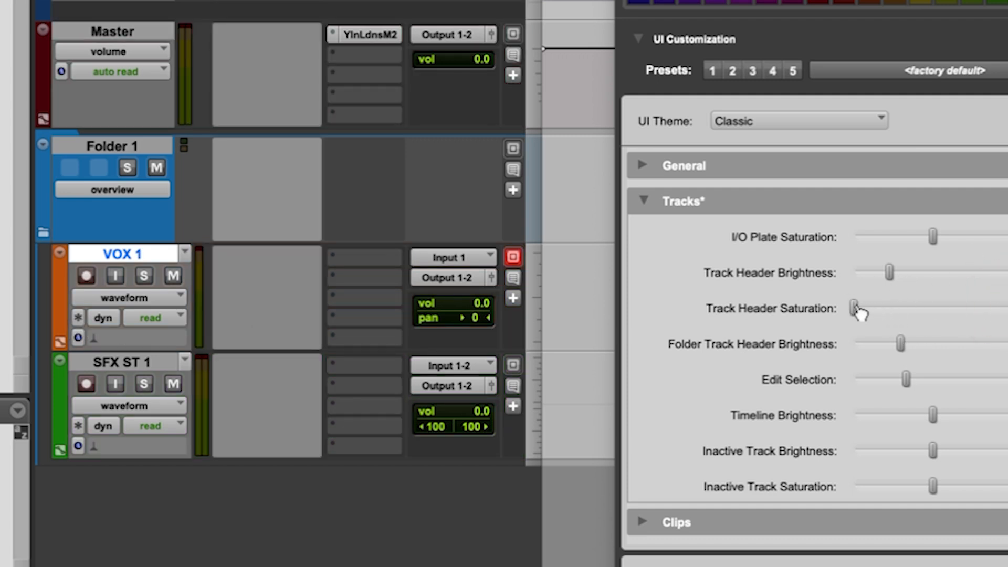
pyautogui.moveTo(855, 307); pyautogui.dragTo(1007, 309)
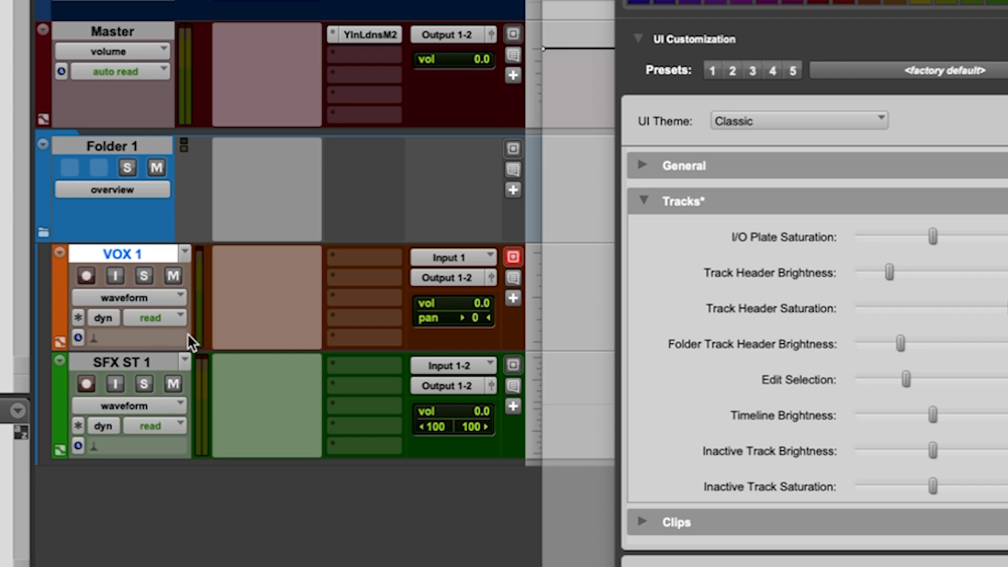
pyautogui.moveTo(893, 0); pyautogui.dragTo(822, 0)
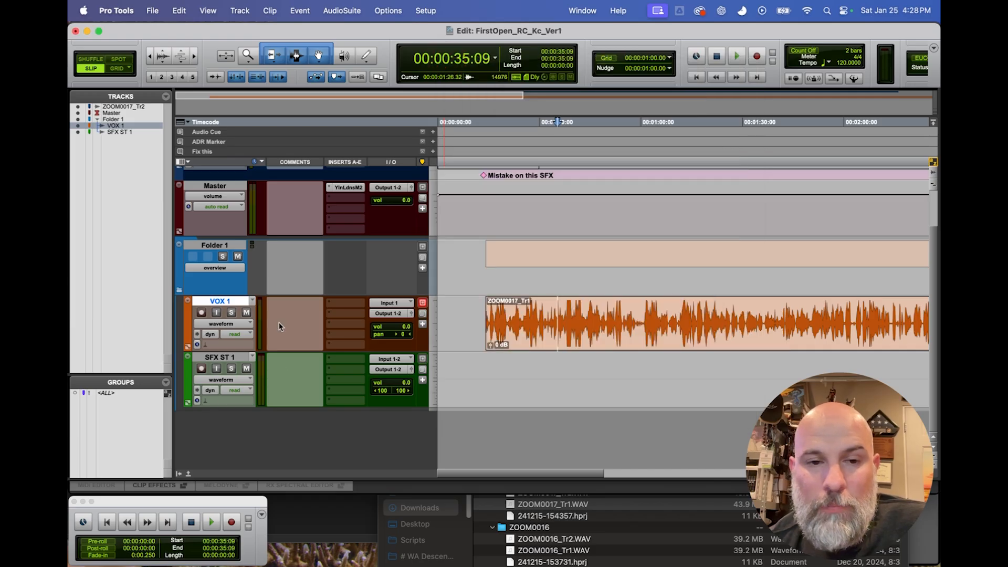
# Move the ZOOM0017_Tr1 clip on VOX 1 slightly earlier to start at 00:00:13:19.
pyautogui.scroll(3, 284, 278)
pyautogui.scroll(-3, 288, 234)
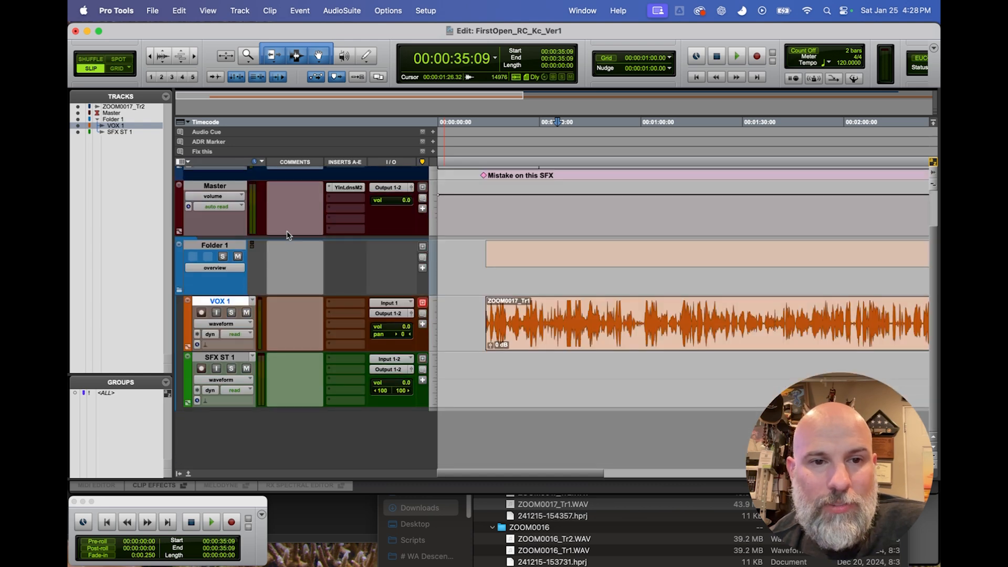
pyautogui.scroll(3, 287, 235)
pyautogui.scroll(-3, 270, 346)
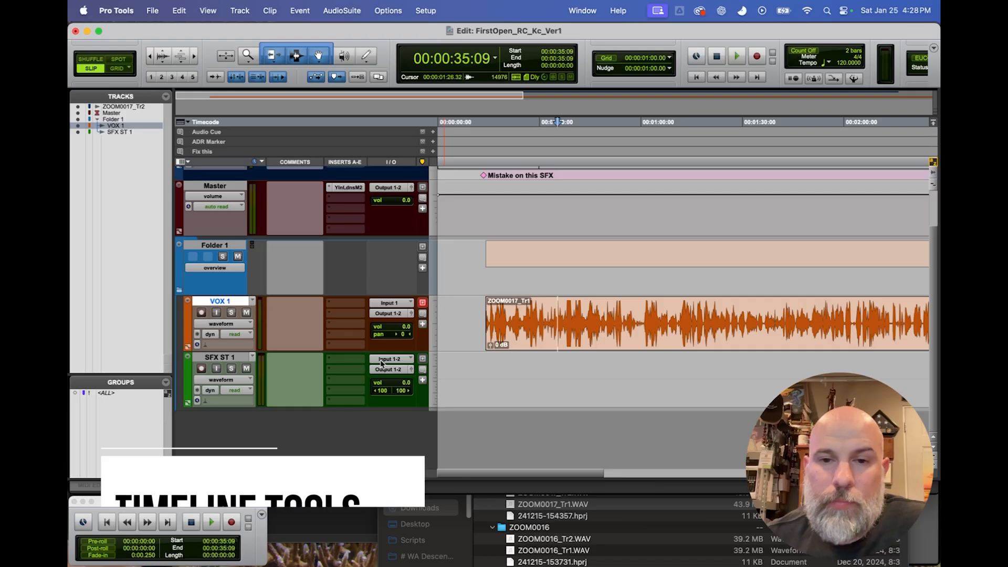
pyautogui.moveTo(551, 323); pyautogui.dragTo(549, 333)
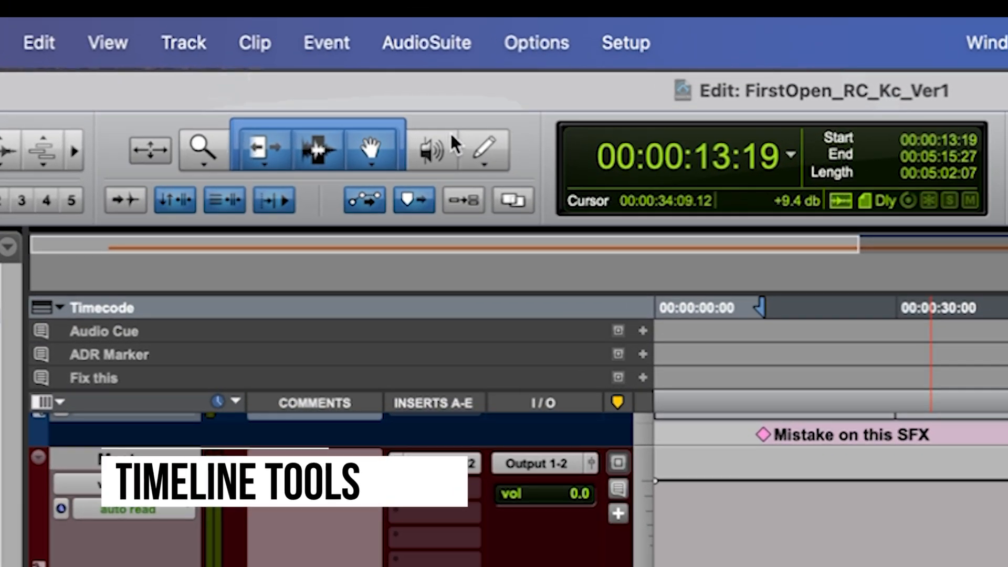
# Zoom in and out on the start of the ZOOM0017_Tr1 clip with the Zoomer tool.
pyautogui.click(210, 153)
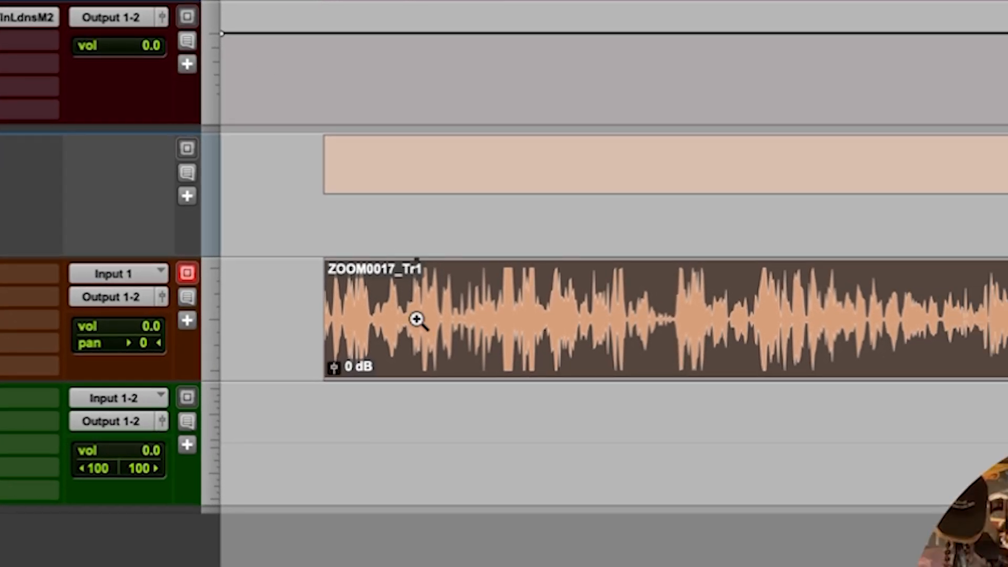
pyautogui.click(416, 319)
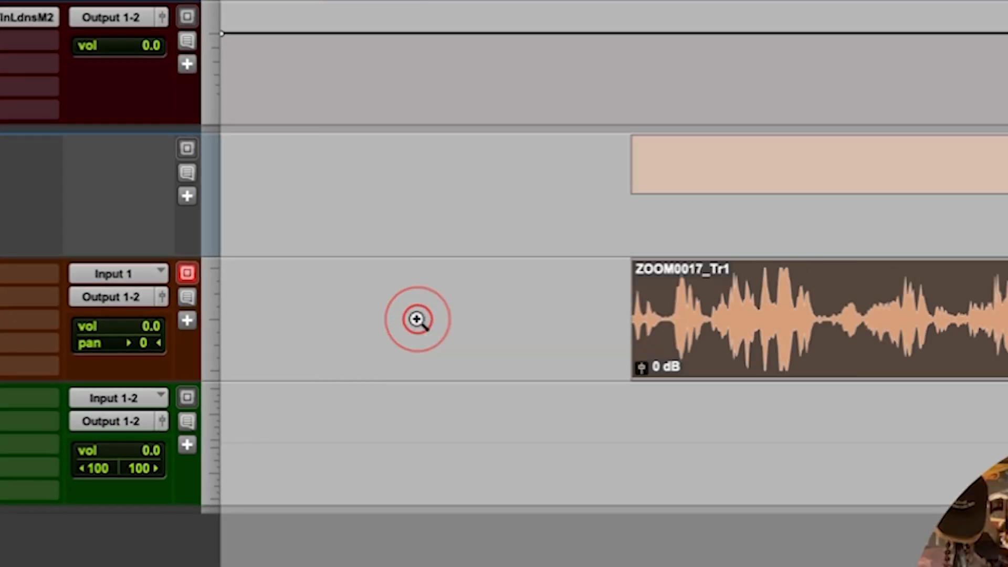
pyautogui.keyDown('alt'); pyautogui.click(688, 309); pyautogui.keyUp('alt')
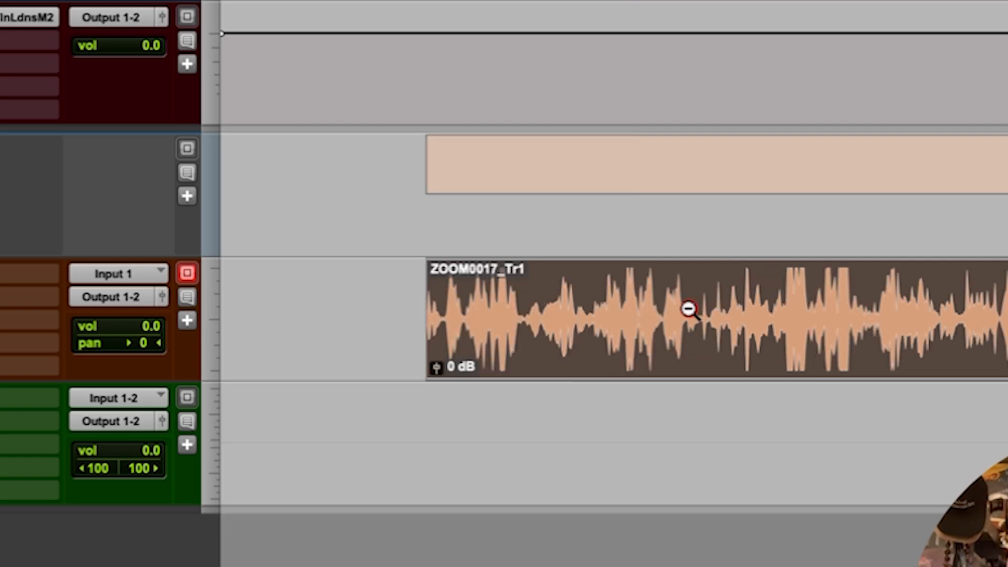
pyautogui.keyDown('alt'); pyautogui.click(688, 309); pyautogui.keyUp('alt')
pyautogui.keyDown('alt'); pyautogui.click(688, 309); pyautogui.keyUp('alt')
pyautogui.click(416, 311)
pyautogui.click(416, 312)
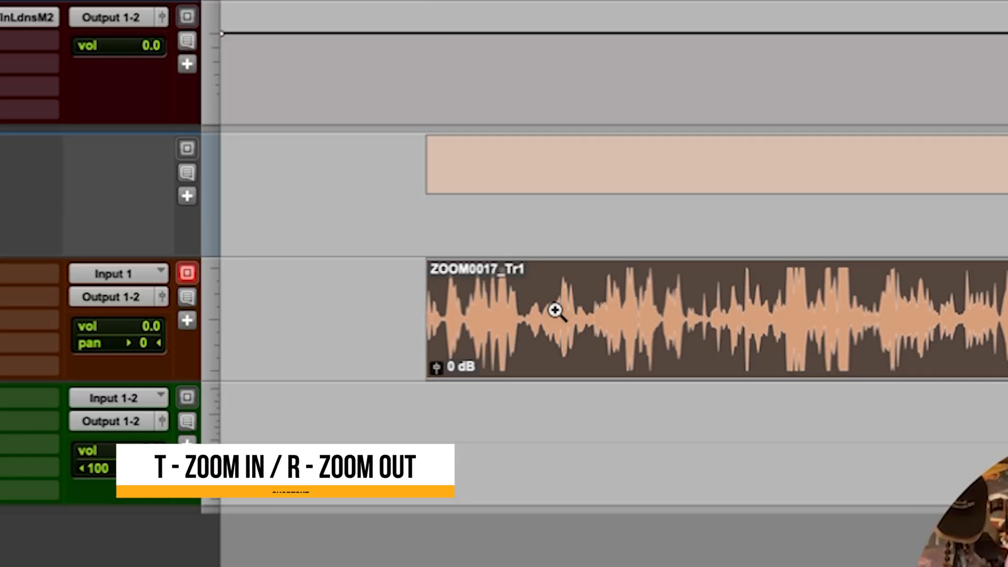
# Step the timeline's horizontal zoom in and out repeatedly, ending with about the first two minutes in view.
pyautogui.press('t')
pyautogui.press('r')
pyautogui.press('r')
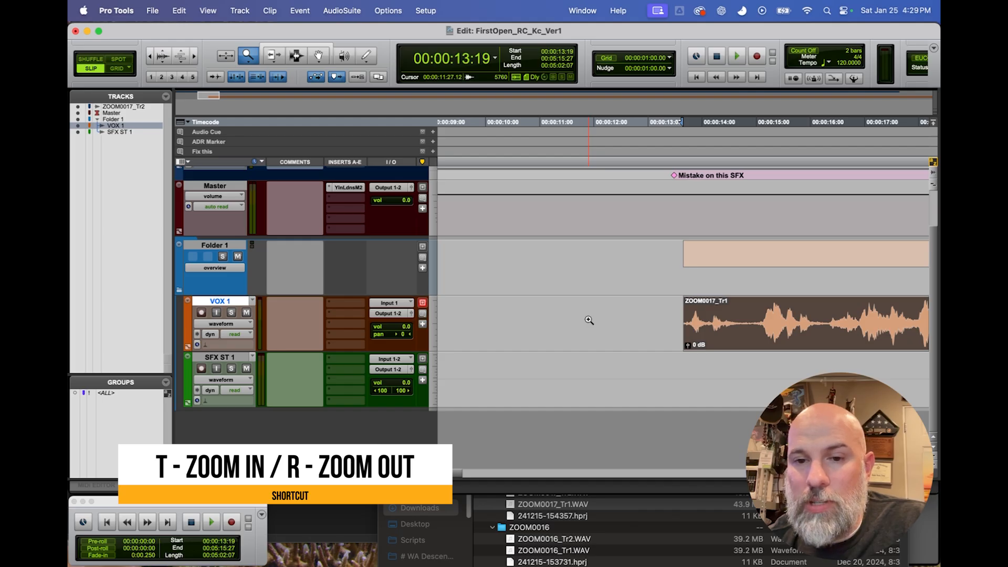
pyautogui.press('r')
pyautogui.press('r')
pyautogui.press('r')
pyautogui.press('r')
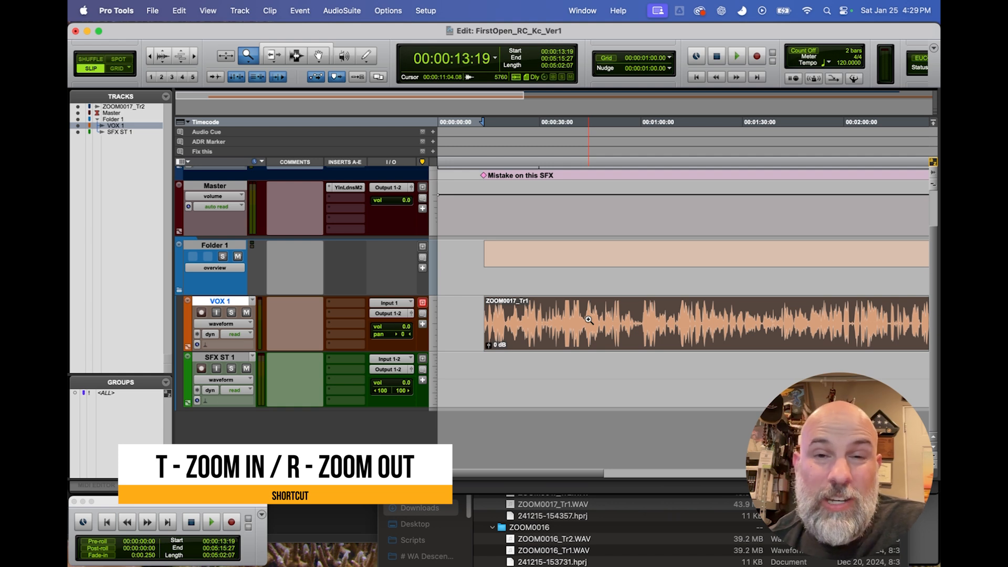
pyautogui.press('t')
pyautogui.press('t')
pyautogui.press('t')
pyautogui.press('t')
pyautogui.press('t')
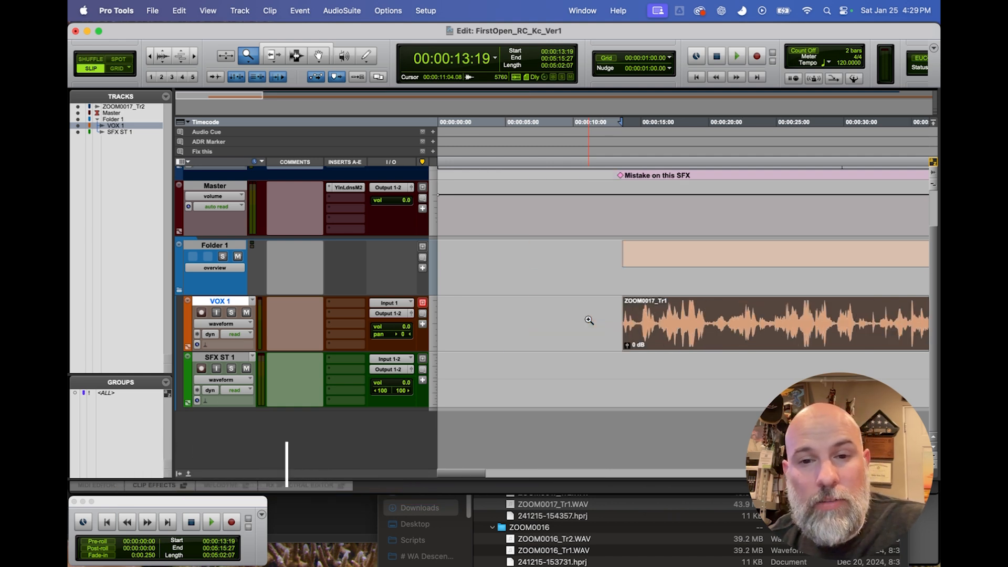
pyautogui.press('r')
pyautogui.press('r')
pyautogui.press('r')
pyautogui.press('r')
pyautogui.press('r')
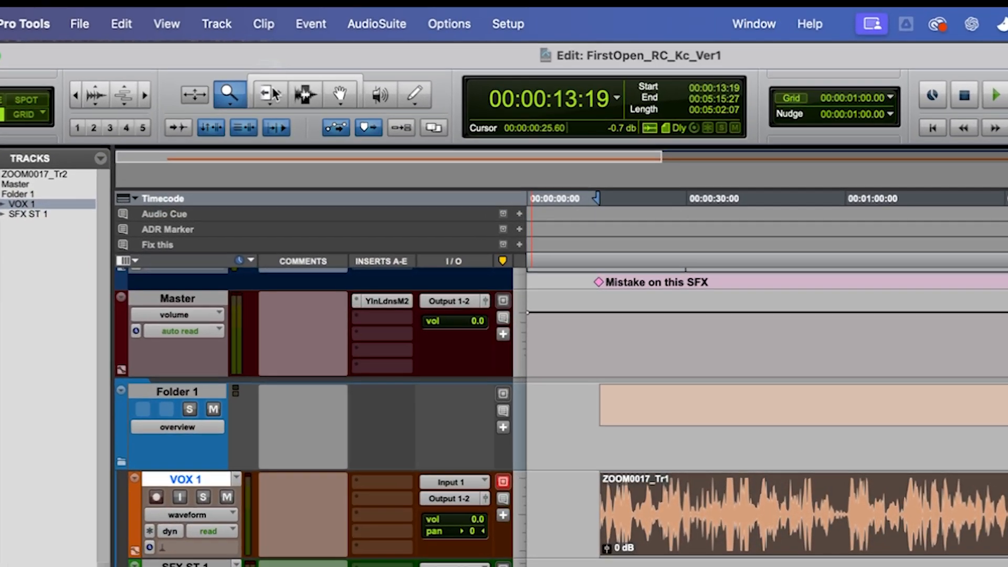
# With the Trim tool, shorten and restore the clip's start, try extending it past its source audio, and set it to 00:00:16:21.
pyautogui.click(274, 54)
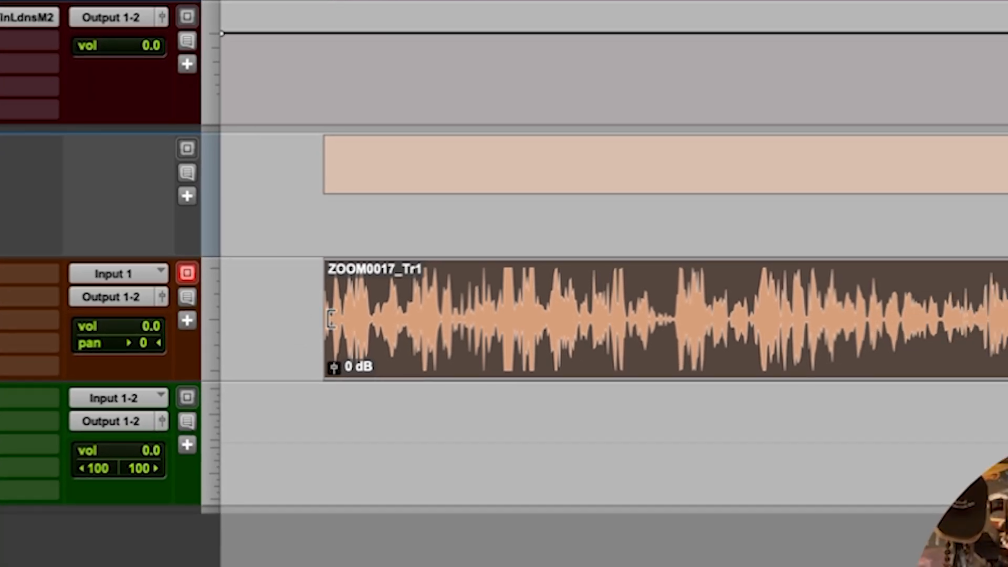
pyautogui.moveTo(330, 317); pyautogui.dragTo(457, 315)
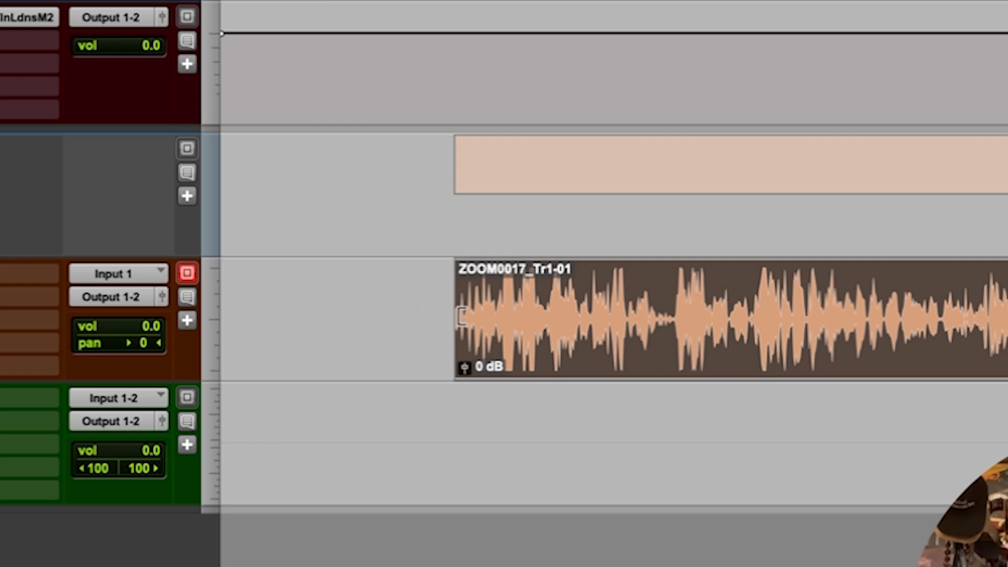
pyautogui.moveTo(462, 316); pyautogui.dragTo(252, 310)
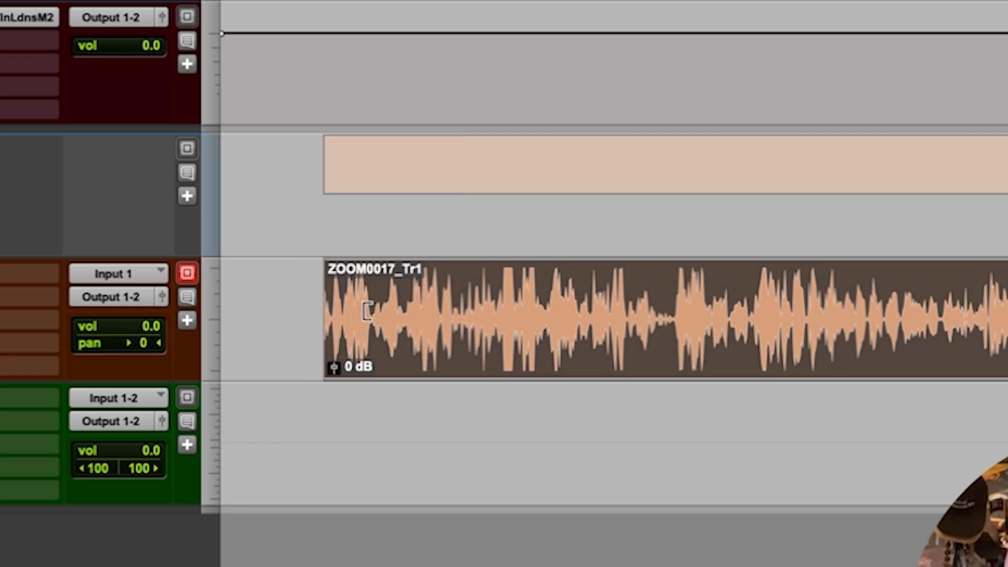
pyautogui.moveTo(329, 319); pyautogui.dragTo(250, 312)
pyautogui.moveTo(336, 316); pyautogui.dragTo(274, 315)
pyautogui.moveTo(342, 318); pyautogui.dragTo(258, 317)
pyautogui.moveTo(333, 315)
pyautogui.mouseDown()
pyautogui.moveTo(440, 318)
pyautogui.moveTo(315, 306)
pyautogui.moveTo(418, 323)
pyautogui.moveTo(350, 318)
pyautogui.mouseUp()
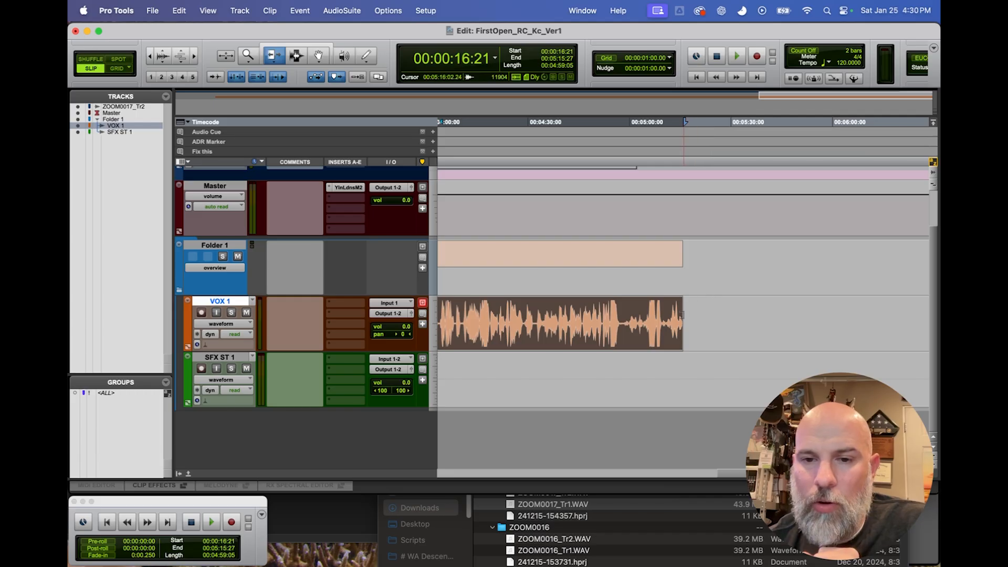
# Trim the end of the VOX 1 clip to 00:05:06:05, adjust it inward and outward, and leave it slightly shorter.
pyautogui.moveTo(682, 321); pyautogui.dragTo(649, 322)
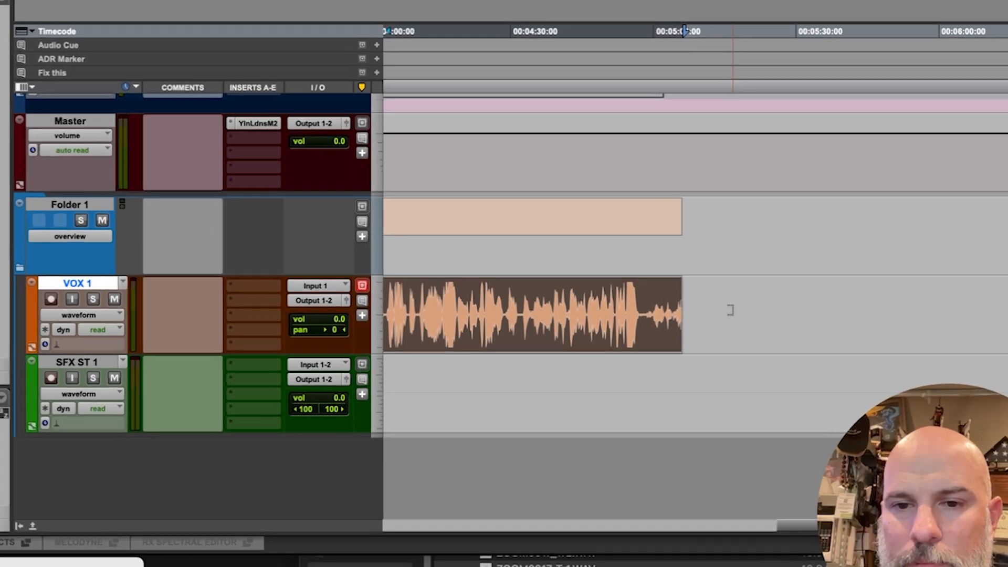
pyautogui.click(730, 310)
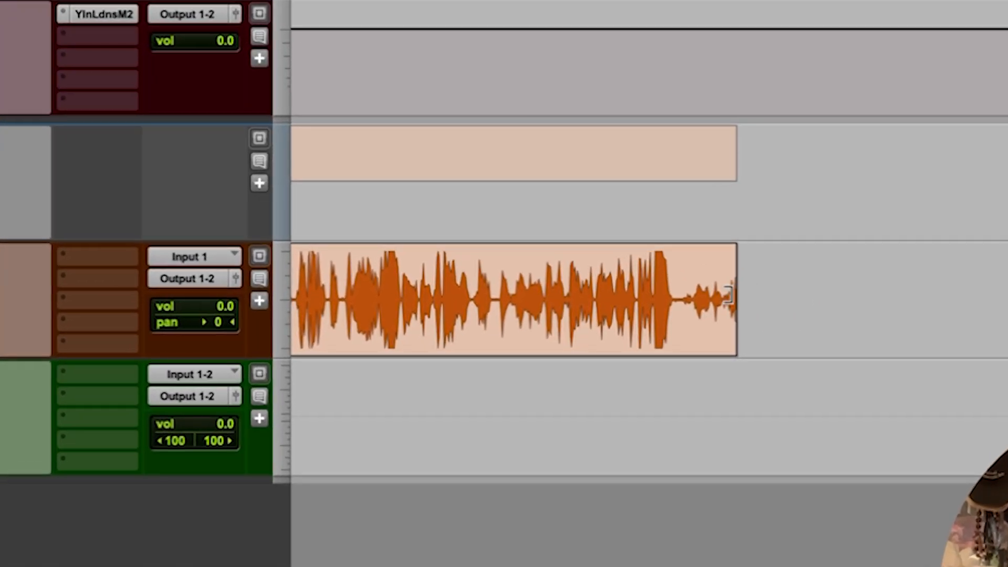
pyautogui.click(520, 291)
pyautogui.moveTo(514, 295); pyautogui.dragTo(800, 283)
pyautogui.click(706, 282)
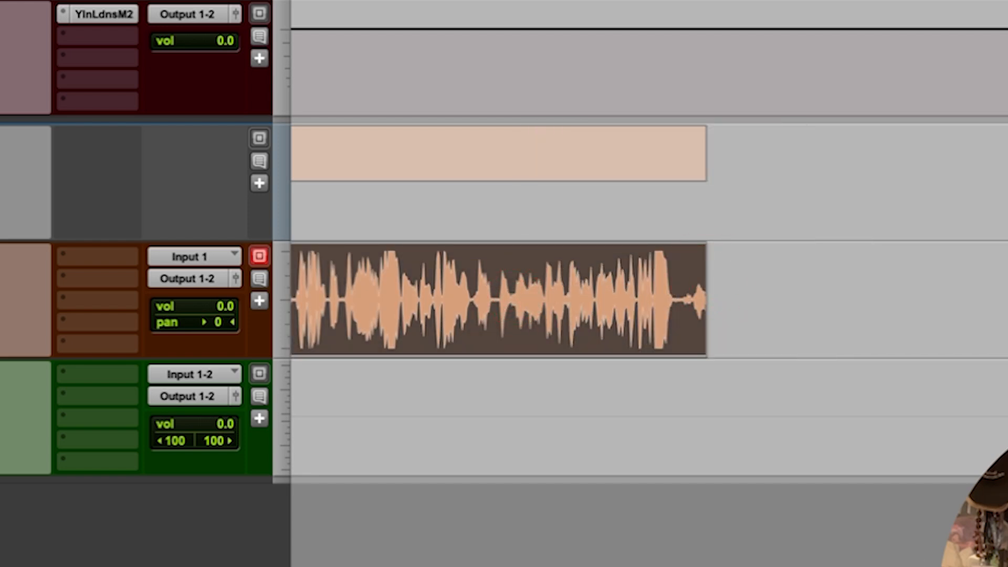
# Trim the VOX 1 clip at both edges so that it runs from 00:02:20:08 to 00:04:15:24.
pyautogui.hscroll(-9, 711, 297)
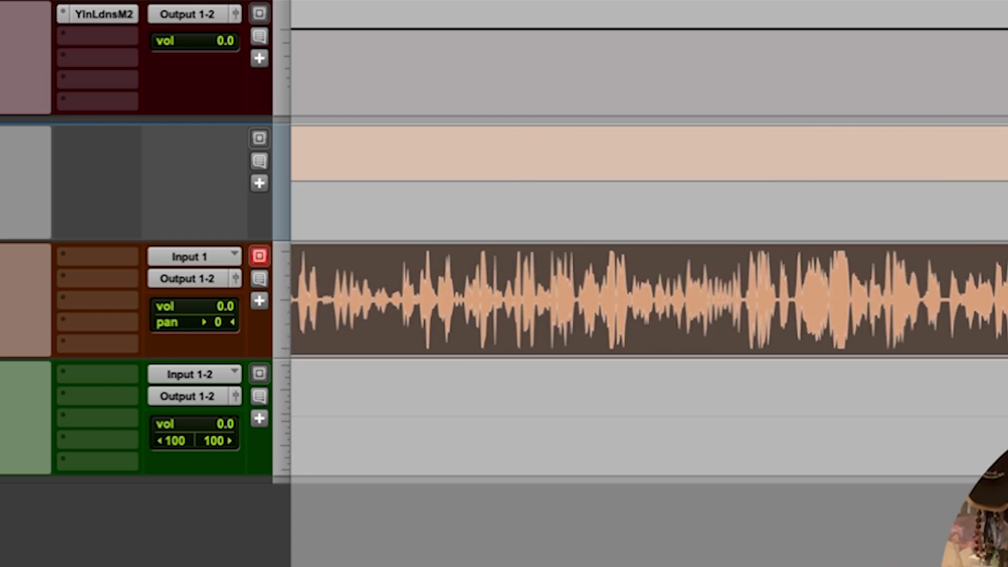
pyautogui.hscroll(-5, 722, 309)
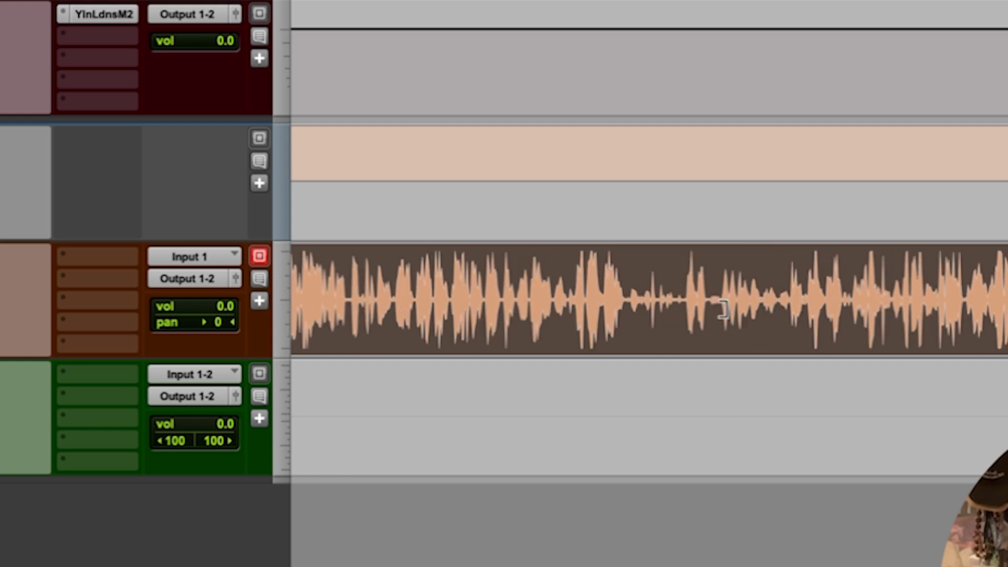
pyautogui.click(469, 288)
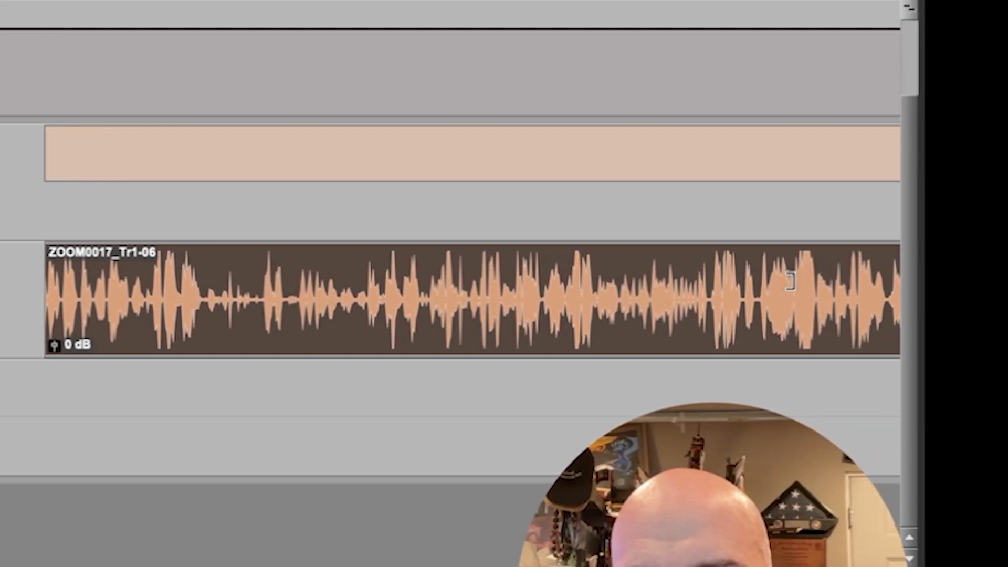
pyautogui.click(790, 281)
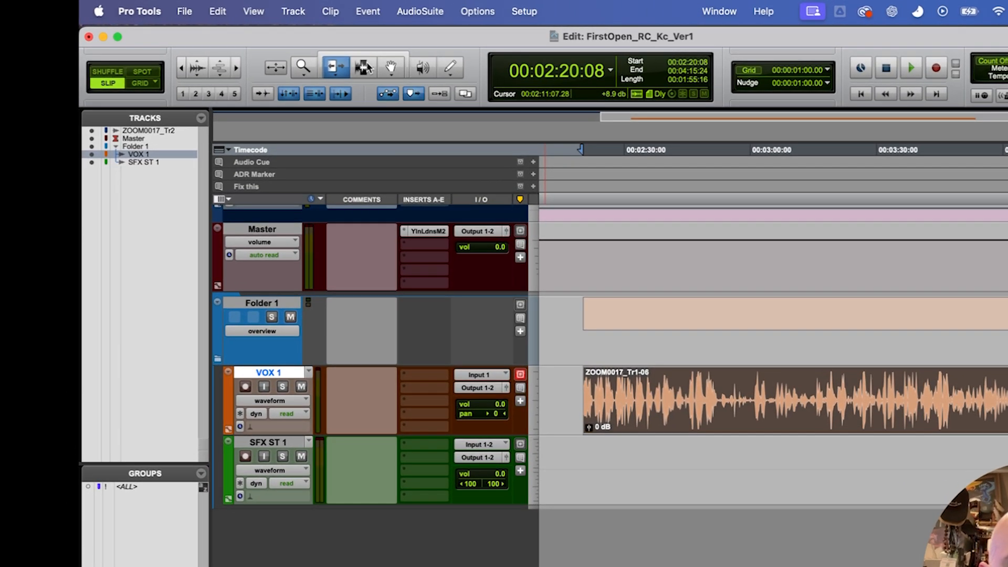
# Practise range selections in the ZOOM0017_Tr1-06 clip with the Selector tool, delete one range and undo the deletion.
pyautogui.click(297, 55)
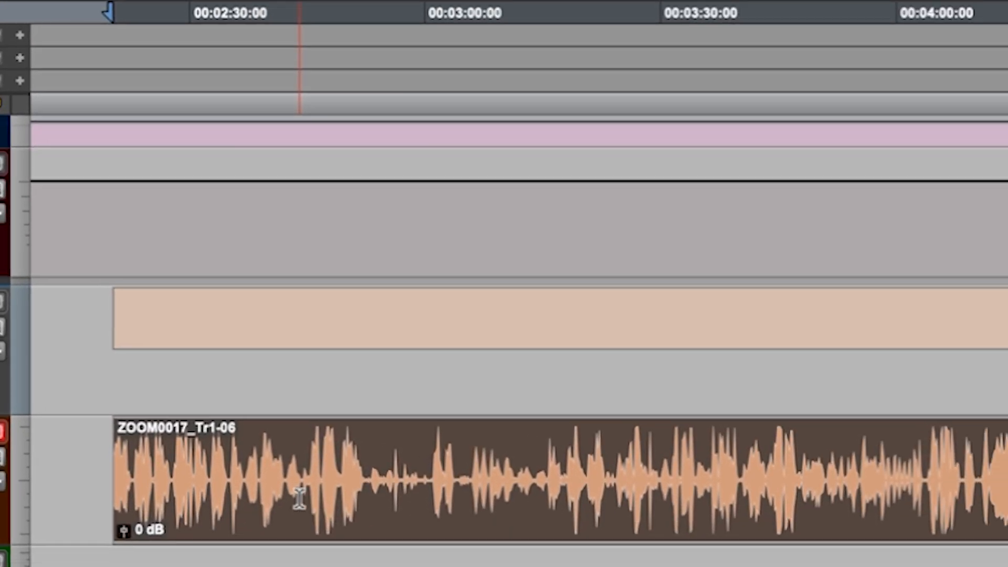
pyautogui.moveTo(343, 478); pyautogui.dragTo(628, 485)
pyautogui.click(406, 472)
pyautogui.moveTo(257, 456); pyautogui.dragTo(506, 457)
pyautogui.click(310, 451)
pyautogui.moveTo(299, 445); pyautogui.dragTo(449, 456)
pyautogui.press('Delete')
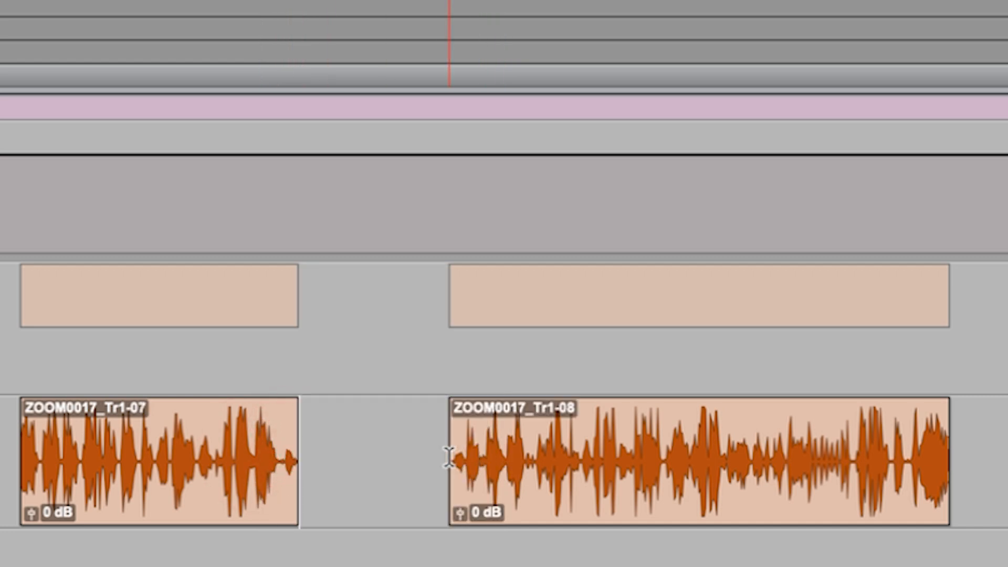
pyautogui.press('super+z')
# Select a range in the middle of the ZOOM0017_Tr1-06 clip, delete it and undo the deletion.
pyautogui.moveTo(626, 430); pyautogui.dragTo(446, 486)
pyautogui.press('Delete')
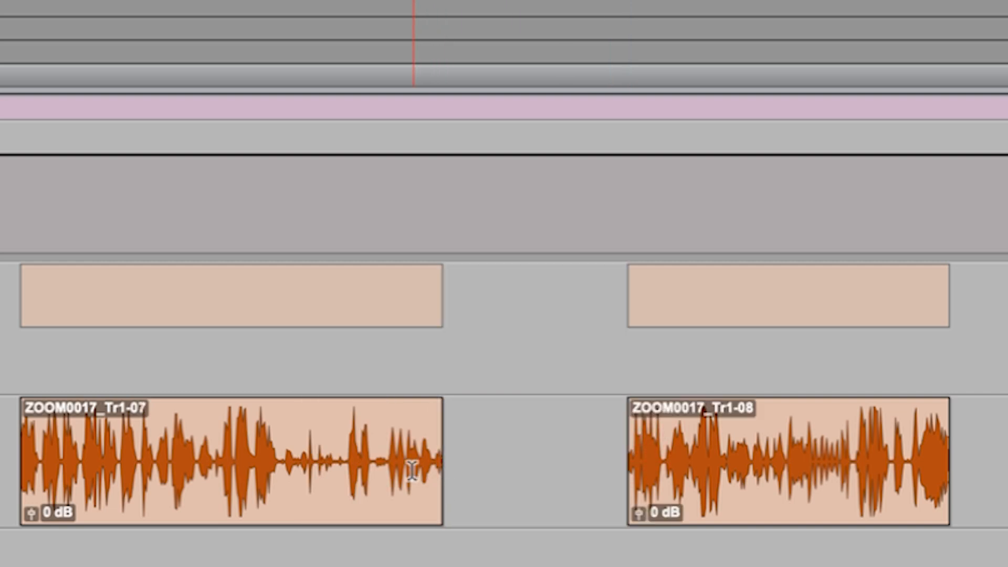
pyautogui.press('super+z')
# Select a range in the first half of the clip and play it, then delete it and undo the deletion.
pyautogui.moveTo(208, 438); pyautogui.dragTo(413, 439)
pyautogui.press('space')
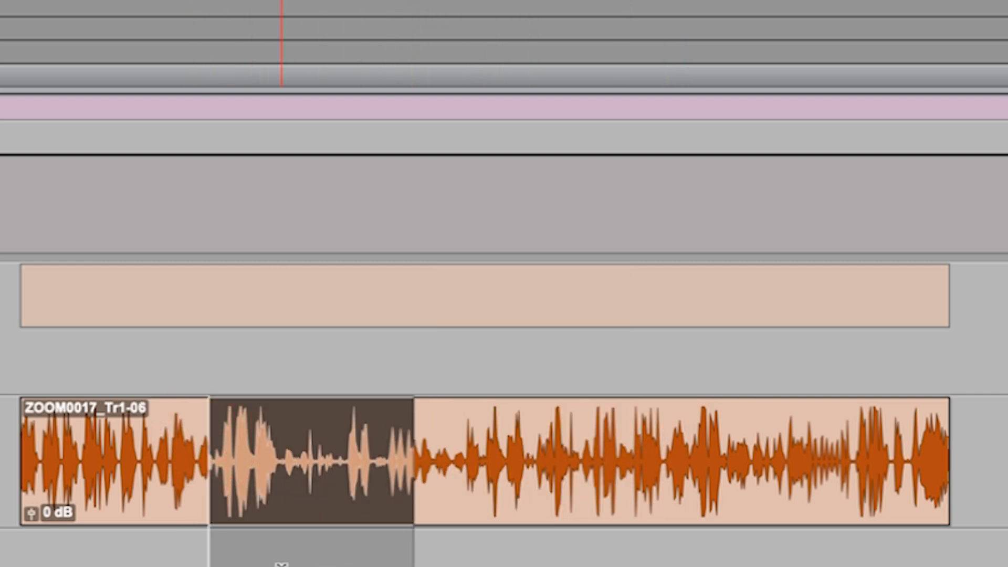
pyautogui.press('Delete')
pyautogui.press('super+z')
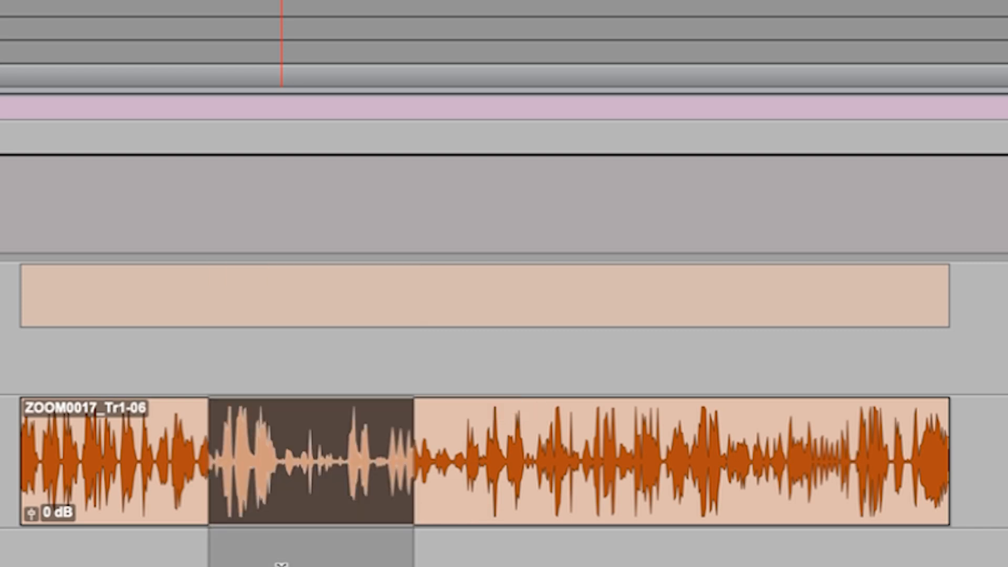
# Select the whole ZOOM0017_Tr1-06 clip with the Grabber tool and slide it earlier on VOX 1 to start at 00:02:14:04.
pyautogui.click(358, 422)
pyautogui.click(358, 420)
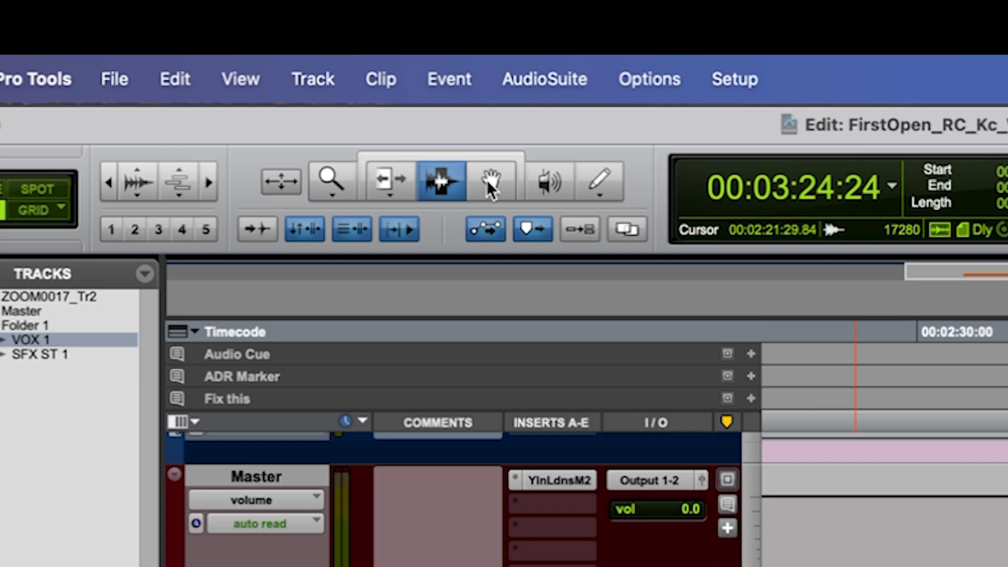
pyautogui.click(491, 184)
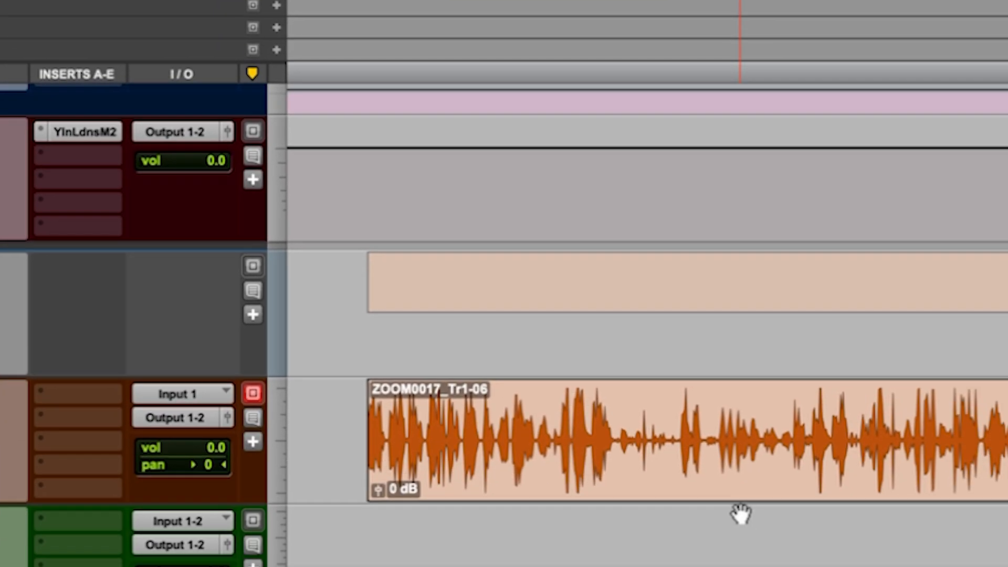
pyautogui.click(1007, 566)
pyautogui.moveTo(587, 386); pyautogui.dragTo(535, 288)
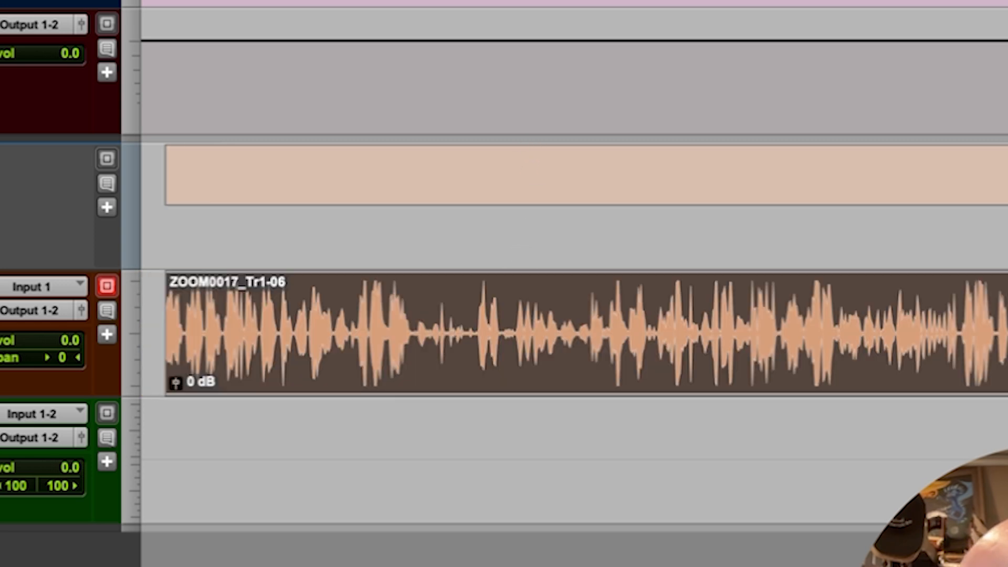
# Pan the timeline around the VOX 1 clip with the Scroller tool and use the Scrubber tool in the clip at 00:02:31:29.
pyautogui.click(240, 10)
pyautogui.click(242, 30)
pyautogui.moveTo(594, 212); pyautogui.dragTo(616, 202)
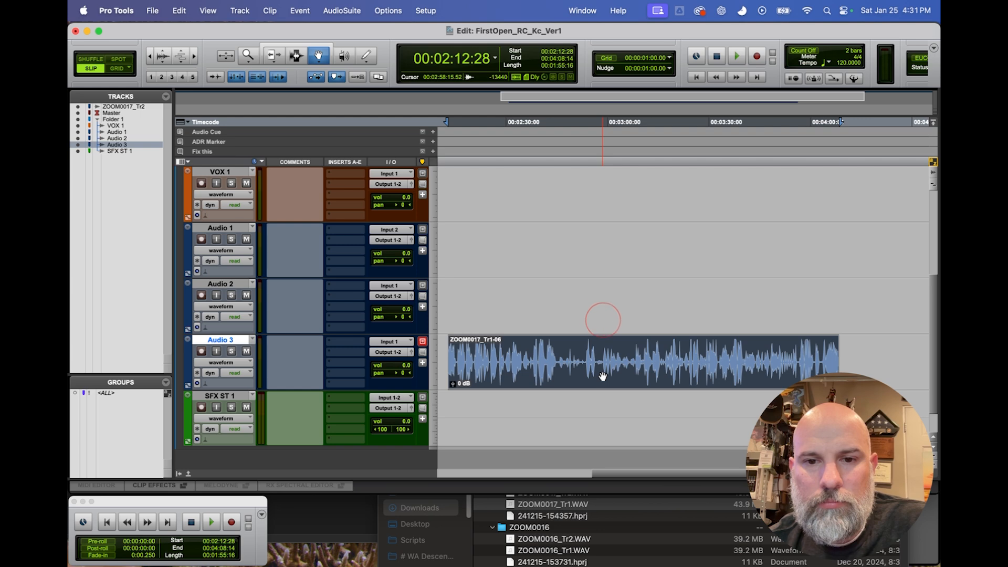
pyautogui.scroll(3, 622, 278)
pyautogui.moveTo(604, 319)
pyautogui.mouseDown()
pyautogui.moveTo(602, 360)
pyautogui.moveTo(608, 309)
pyautogui.mouseUp()
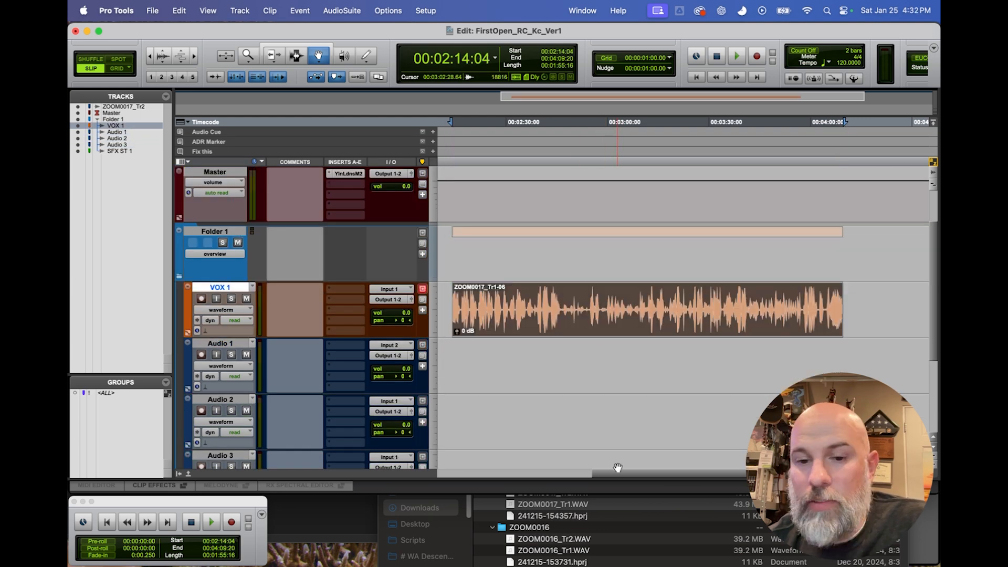
pyautogui.moveTo(621, 474); pyautogui.dragTo(609, 472)
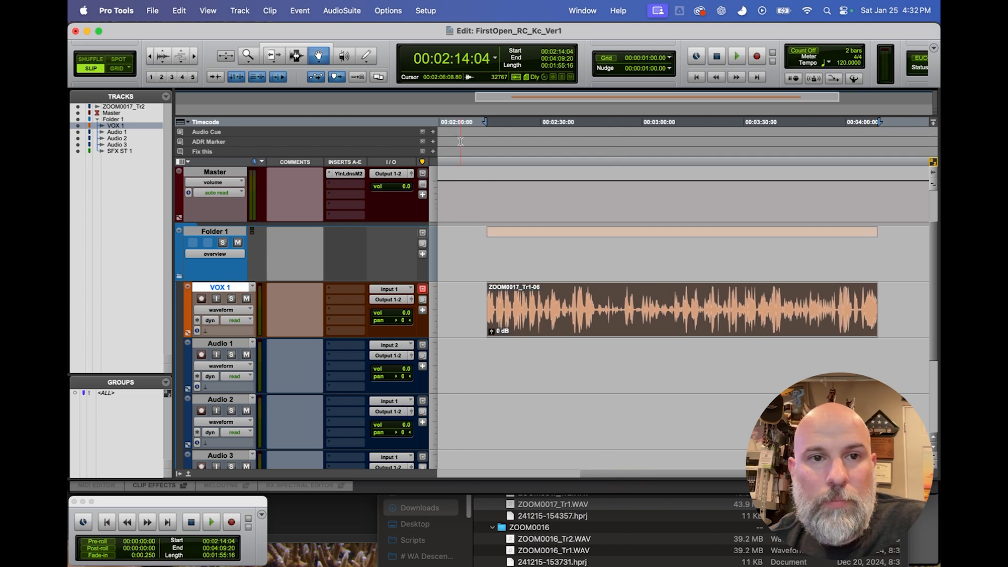
pyautogui.click(346, 56)
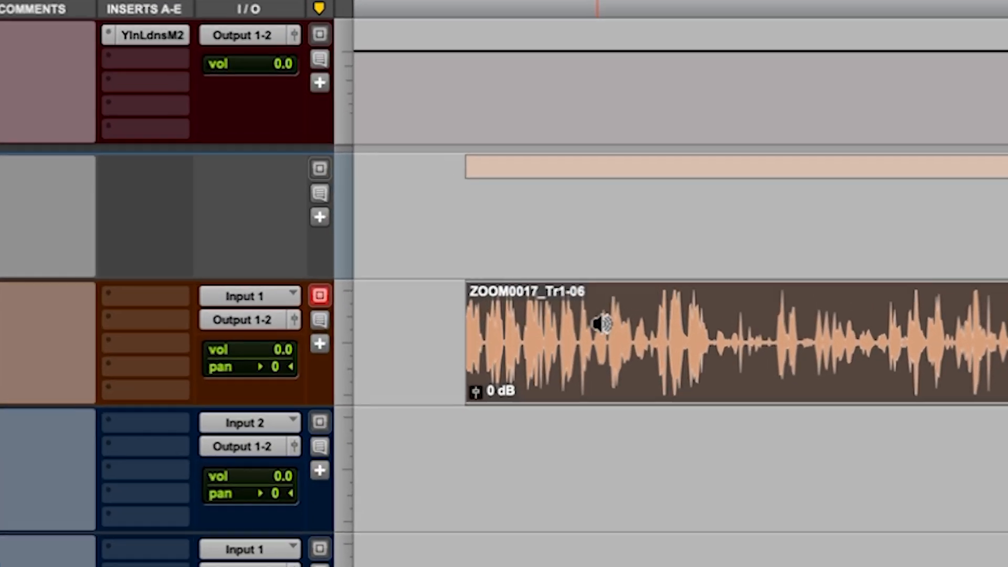
pyautogui.click(602, 323)
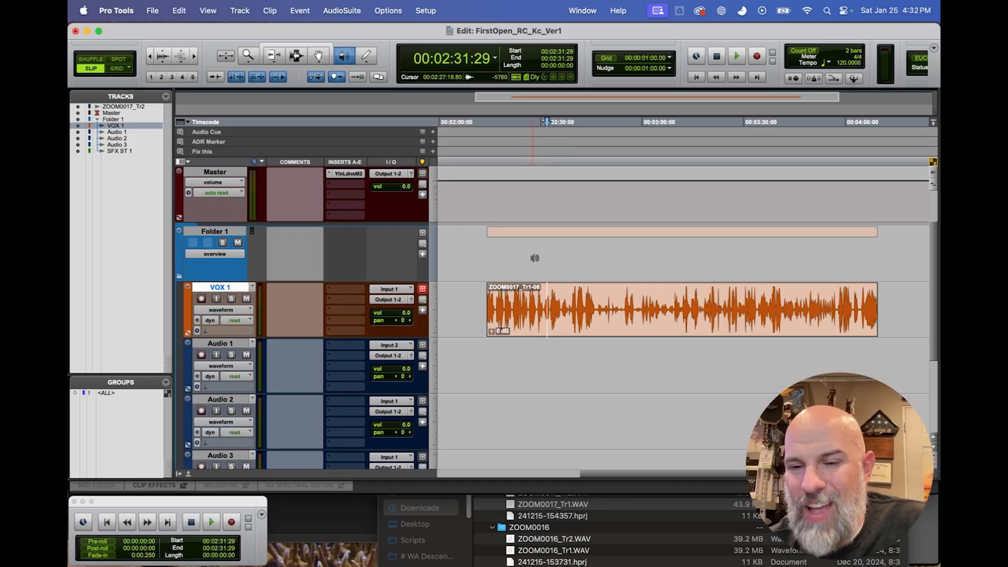
# Activate the Pencil tool and switch the VOX 1 track view from waveform to volume.
pyautogui.click(367, 56)
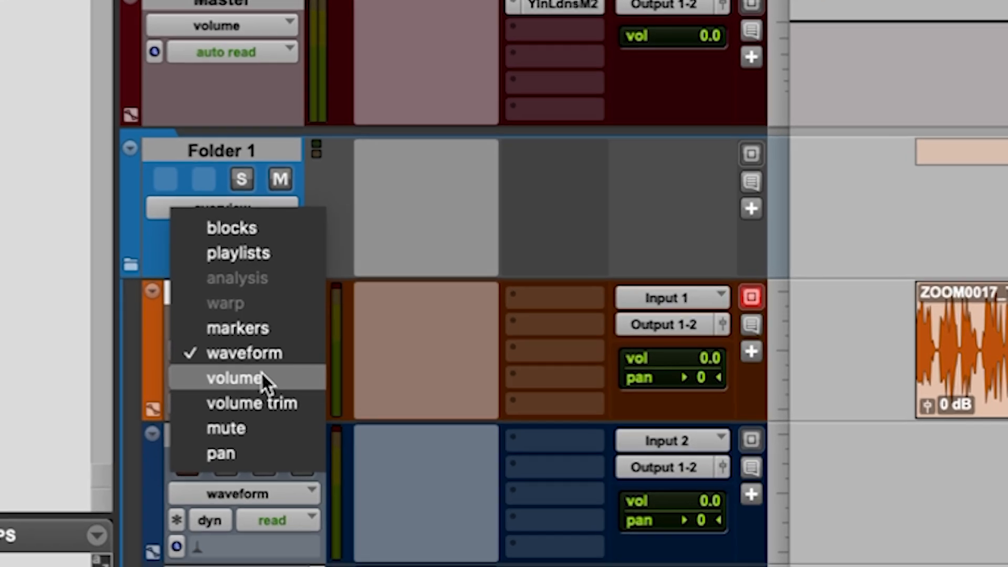
pyautogui.click(231, 321)
# Pencil a volume dip from three breakpoints and a freehand curve over the first part of the VOX 1 clip, and undo them.
pyautogui.click(901, 322)
pyautogui.click(972, 361)
pyautogui.click(478, 321)
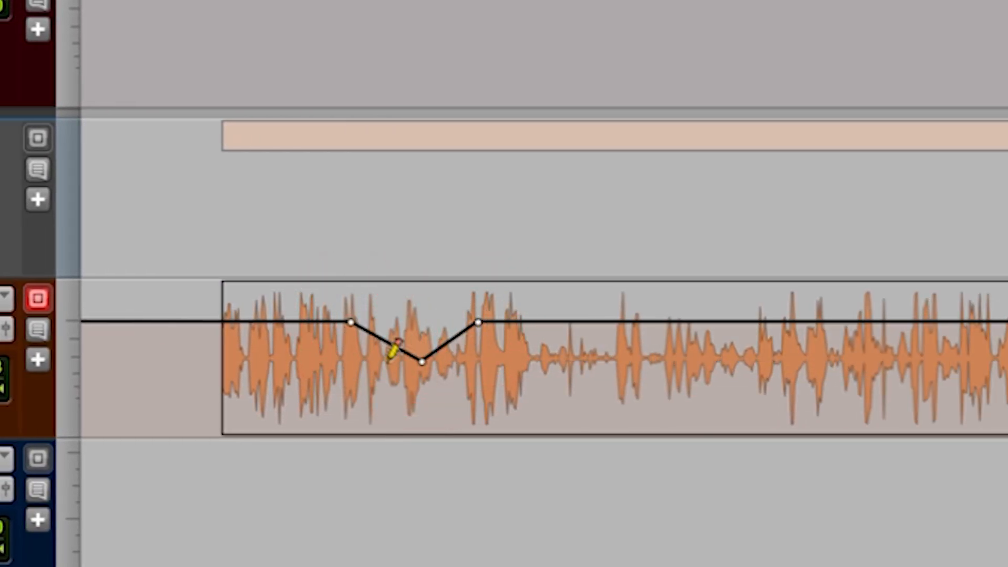
pyautogui.click(433, 353)
pyautogui.moveTo(514, 349); pyautogui.dragTo(615, 333)
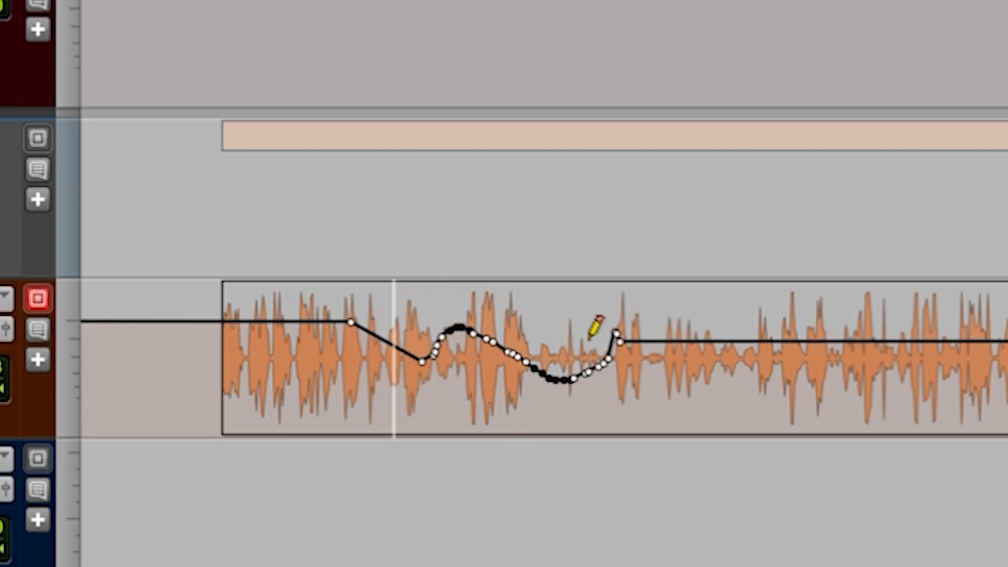
pyautogui.press('super+z')
pyautogui.press('super+z')
pyautogui.press('super+z')
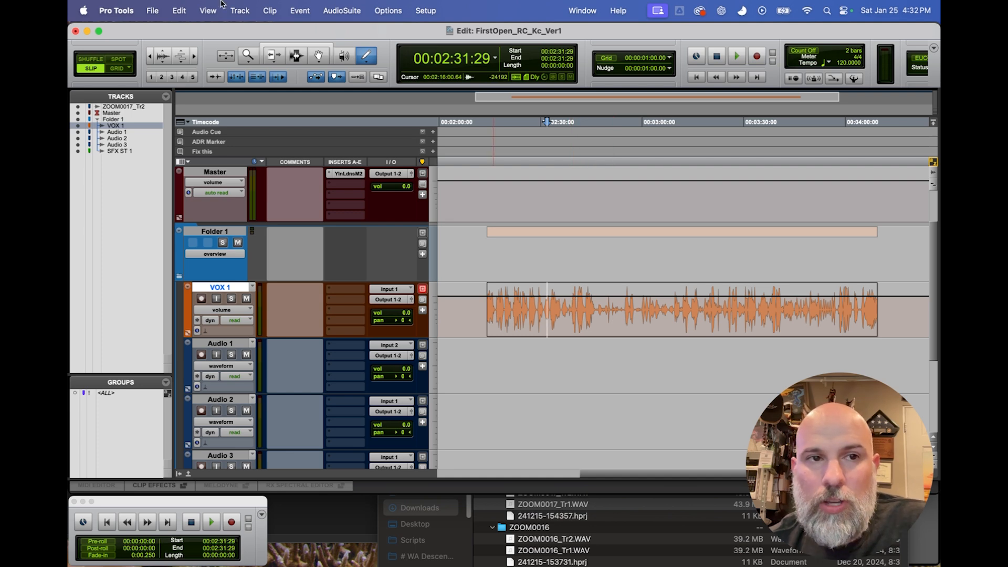
# Redo the last pencilled volume breakpoints on VOX 1 and undo them again.
pyautogui.click(179, 11)
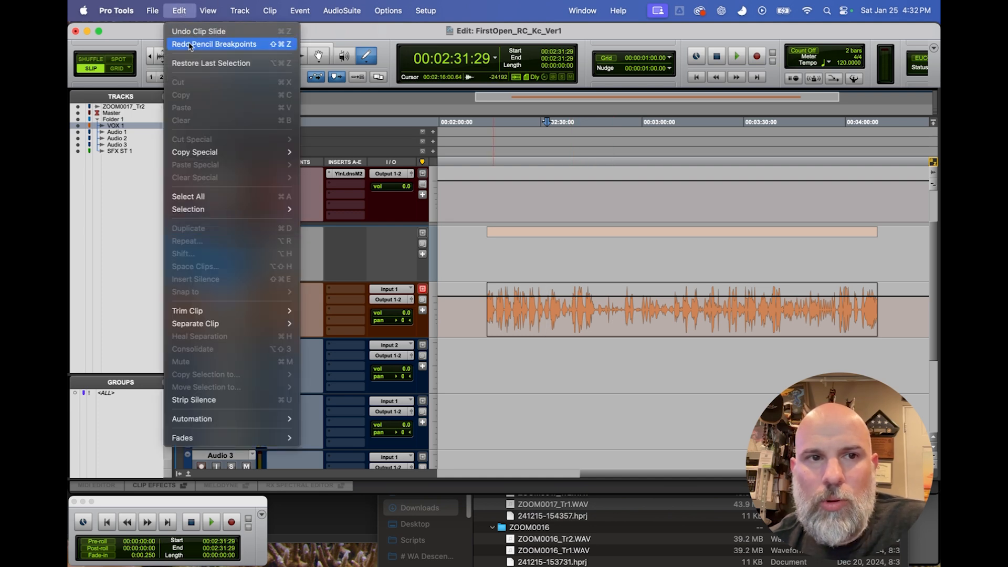
pyautogui.click(189, 45)
pyautogui.click(180, 10)
pyautogui.click(185, 31)
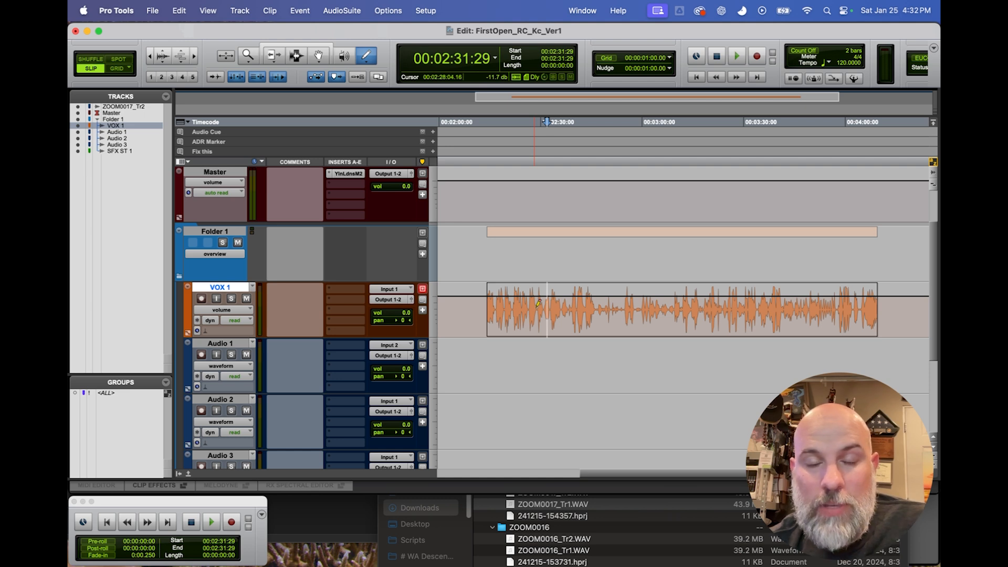
# Pencil a short V-shaped volume dip around 00:02:30 in the VOX 1 clip and undo its breakpoints.
pyautogui.moveTo(535, 294)
pyautogui.mouseDown()
pyautogui.moveTo(546, 311)
pyautogui.moveTo(571, 304)
pyautogui.mouseUp()
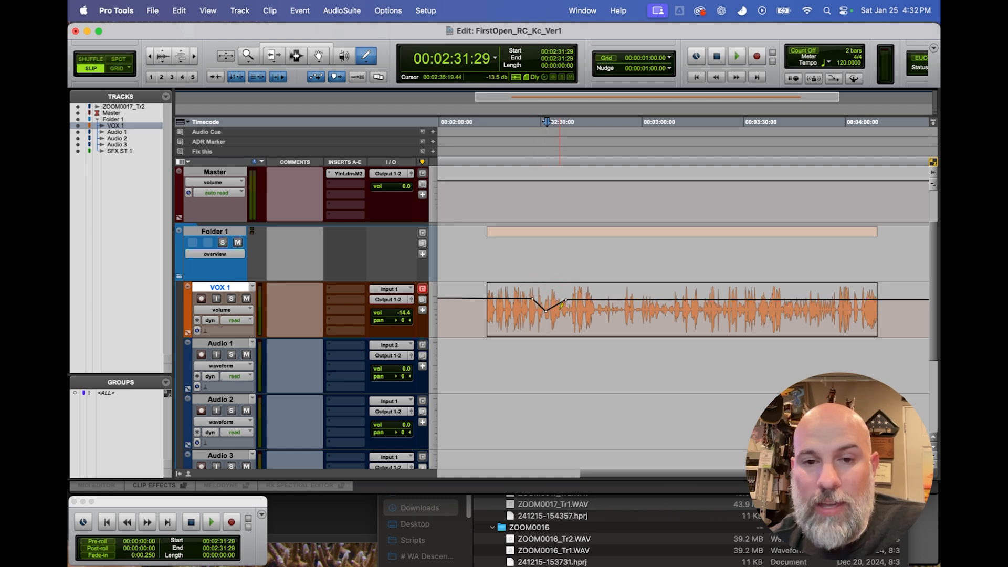
pyautogui.press('super+z')
pyautogui.press('super+z')
pyautogui.press('super+z')
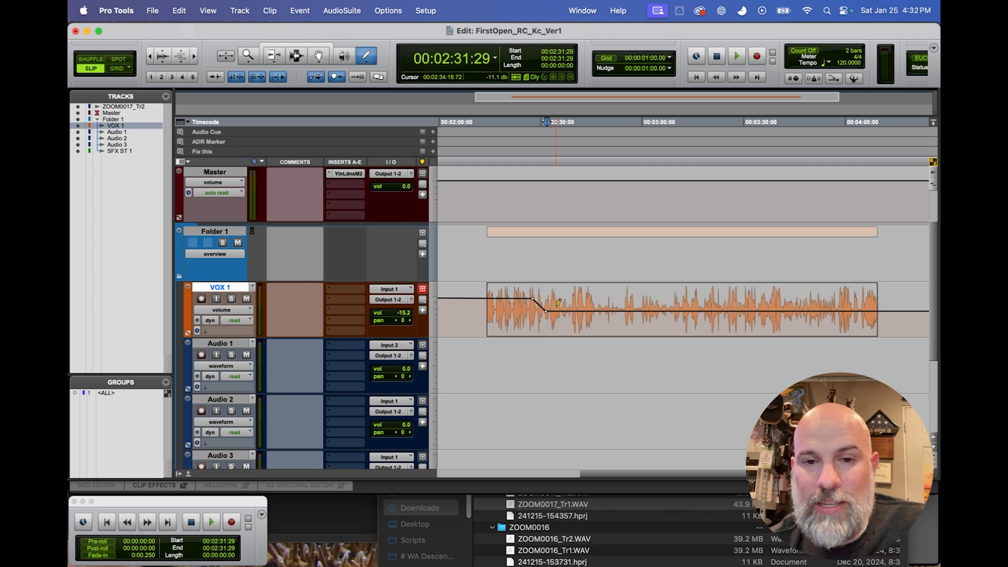
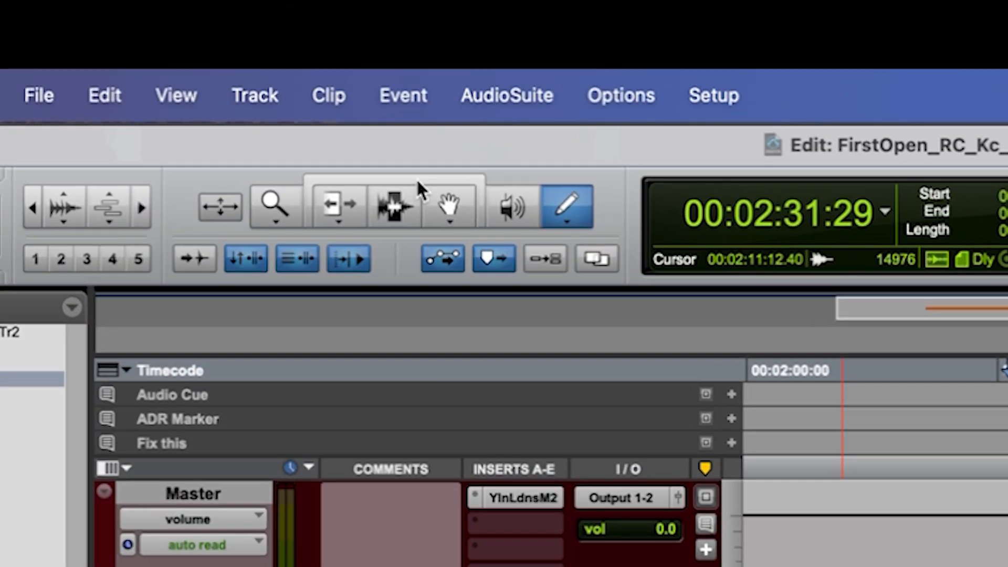
# Activate the Smart Tool and switch the VOX 1 track view back to waveform.
pyautogui.click(417, 182)
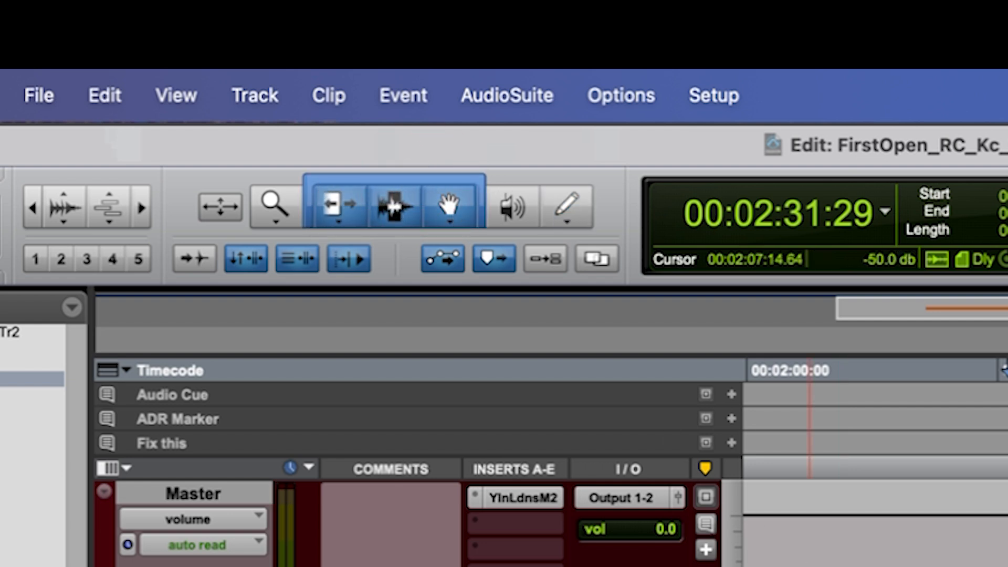
pyautogui.click(937, 546)
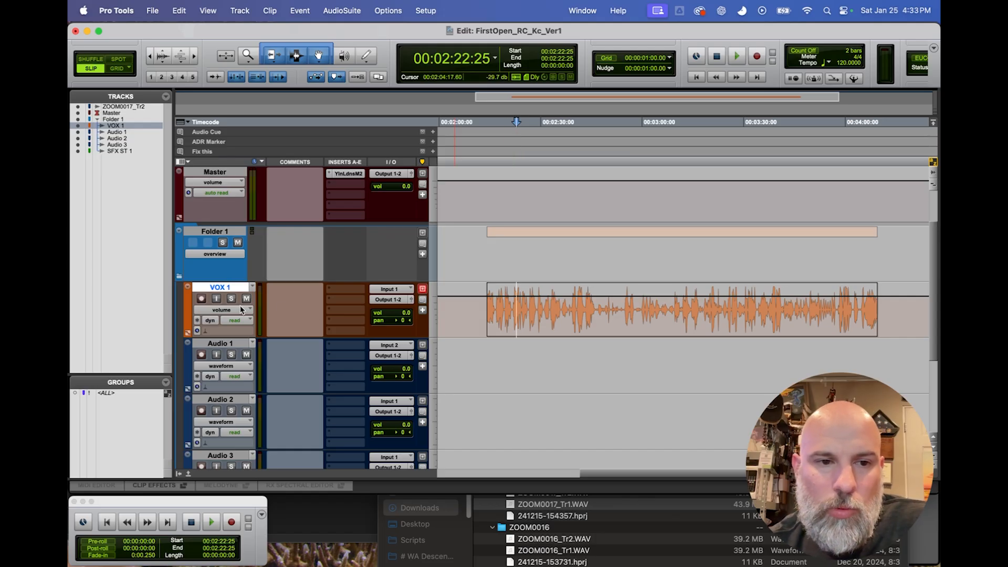
pyautogui.click(242, 309)
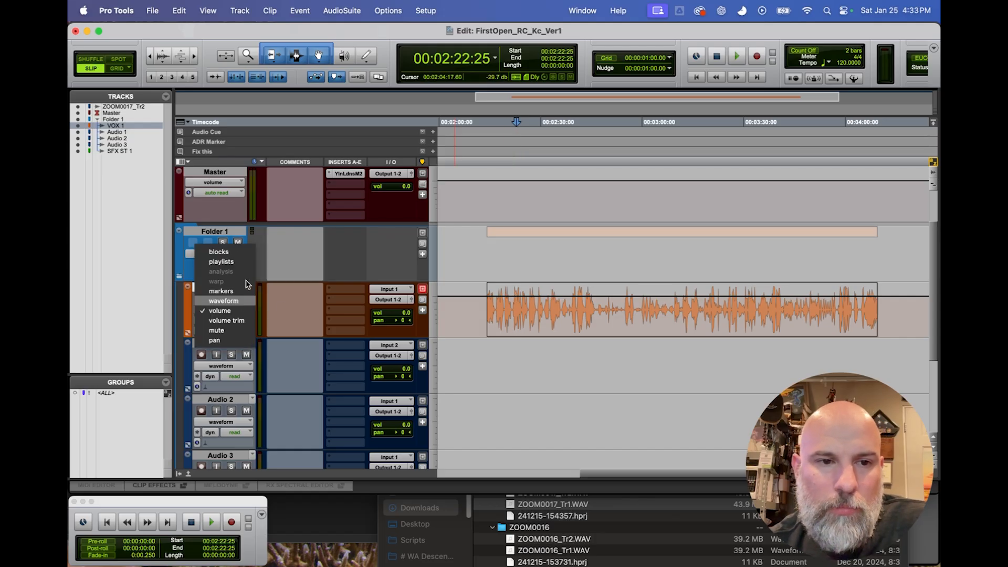
pyautogui.click(226, 301)
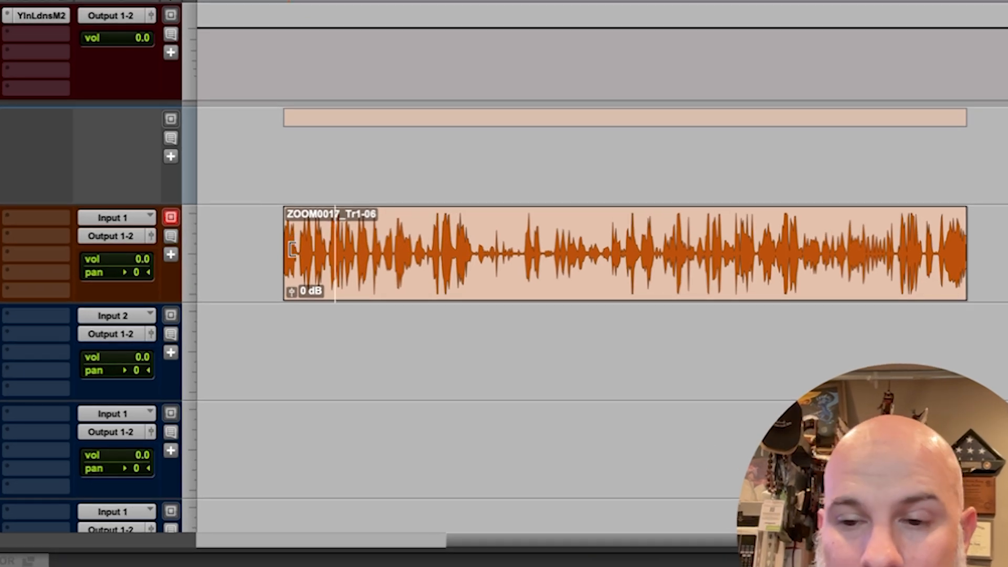
# Extend the VOX 1 clip's start and shorten its end with the Smart Tool, and select a range in its middle.
pyautogui.moveTo(292, 249); pyautogui.dragTo(263, 249)
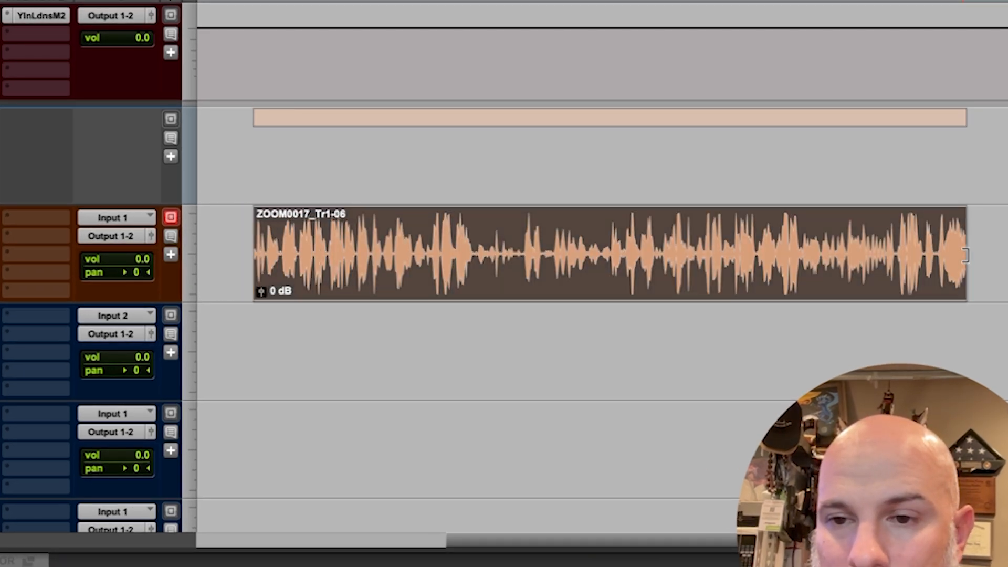
pyautogui.moveTo(954, 253); pyautogui.dragTo(786, 232)
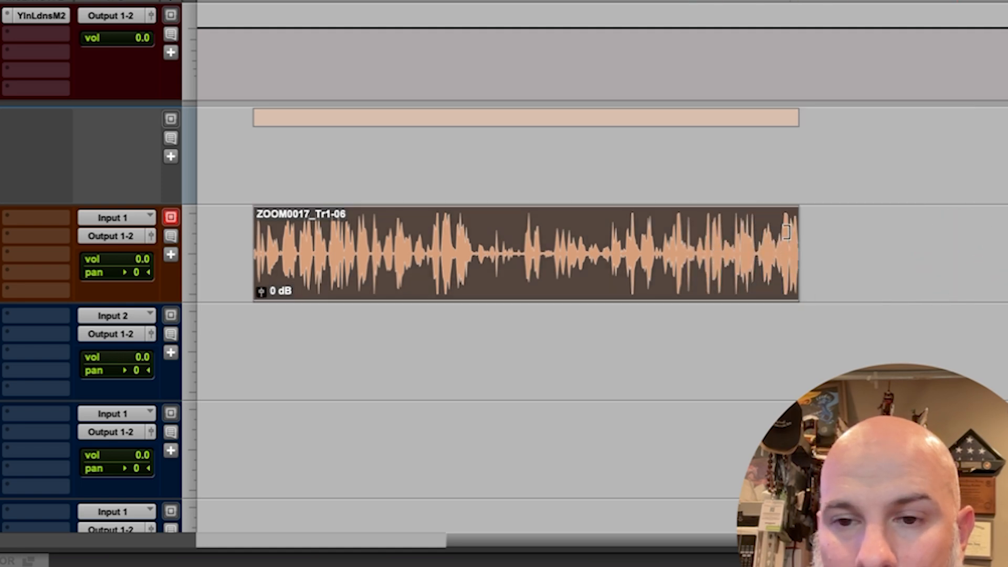
pyautogui.moveTo(364, 216); pyautogui.dragTo(454, 222)
pyautogui.moveTo(512, 216); pyautogui.dragTo(638, 224)
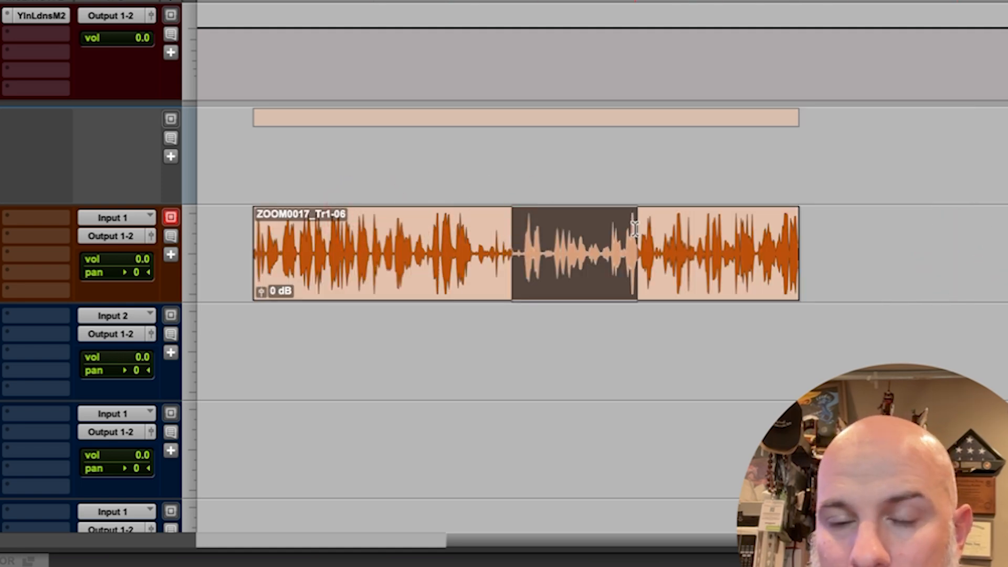
# Shift the VOX 1 clip slightly later on the timeline and trim its start and end inward with the Smart Tool.
pyautogui.moveTo(640, 282); pyautogui.dragTo(618, 244)
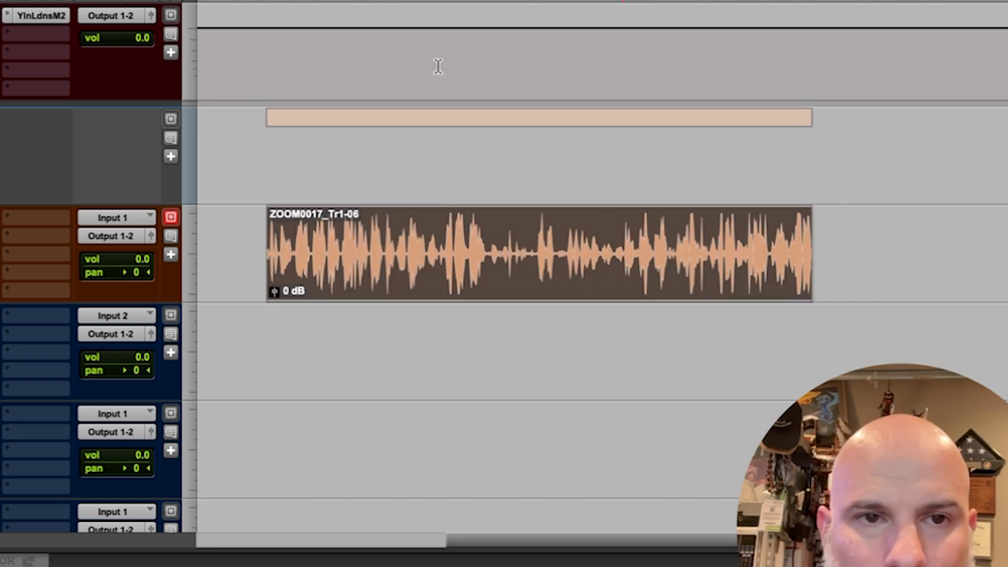
pyautogui.moveTo(387, 222); pyautogui.dragTo(417, 233)
pyautogui.click(517, 266)
pyautogui.click(497, 227)
pyautogui.moveTo(517, 266); pyautogui.dragTo(618, 274)
pyautogui.moveTo(367, 250); pyautogui.dragTo(421, 251)
pyautogui.moveTo(508, 256); pyautogui.dragTo(412, 256)
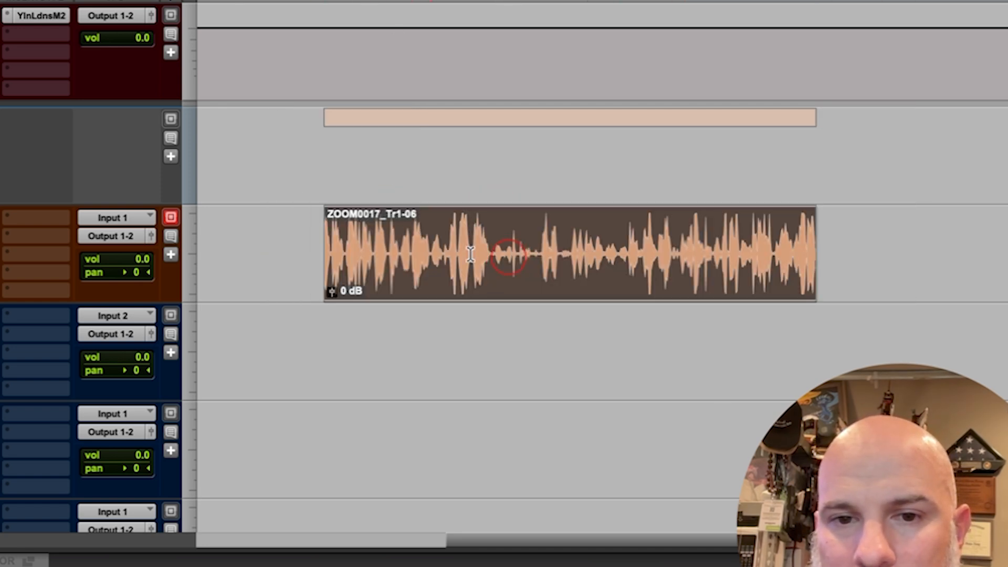
pyautogui.moveTo(809, 250); pyautogui.dragTo(742, 252)
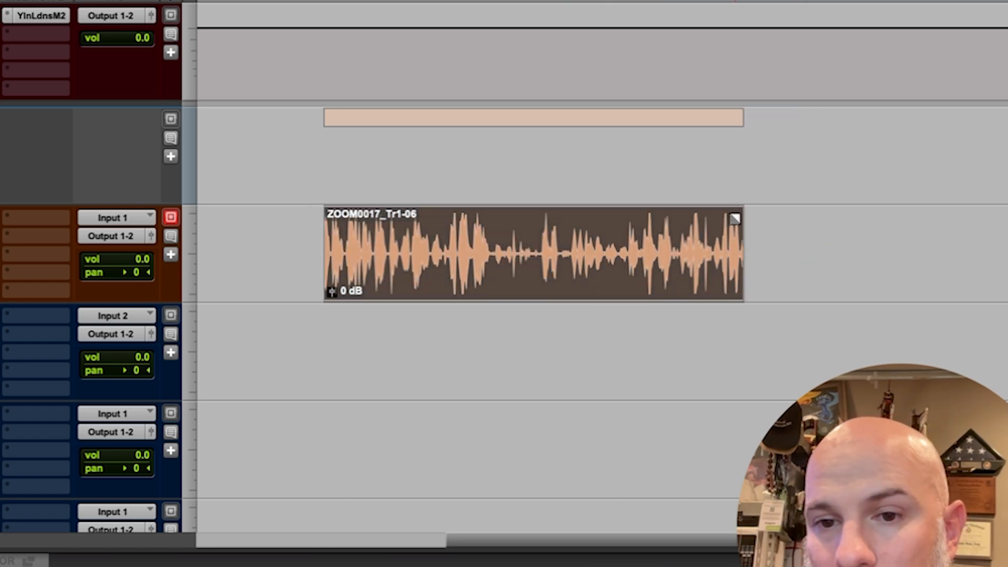
# Create a fade-out over the last part and a fade-in over the first part of the VOX 1 clip.
pyautogui.moveTo(733, 216); pyautogui.dragTo(636, 218)
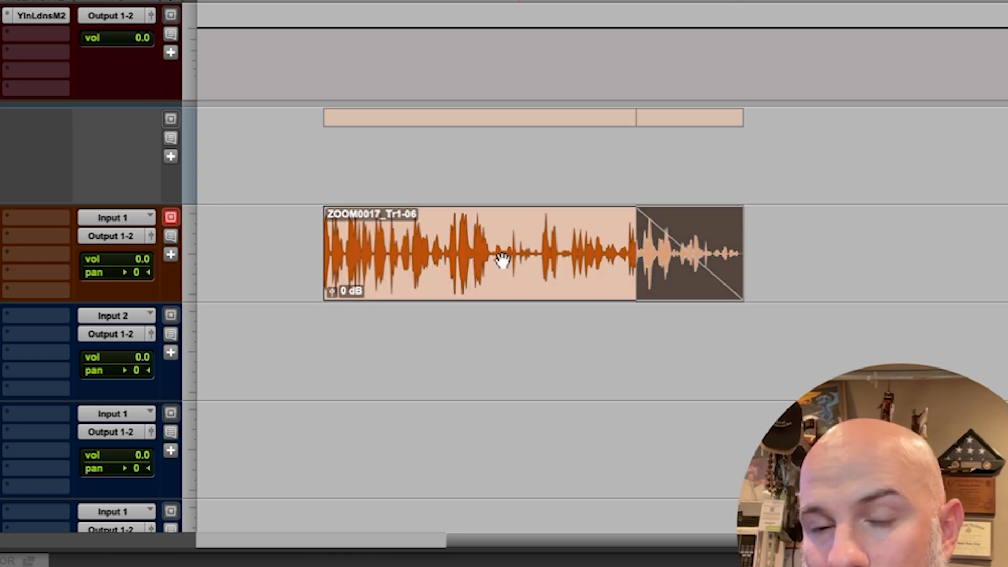
pyautogui.moveTo(333, 220); pyautogui.dragTo(442, 218)
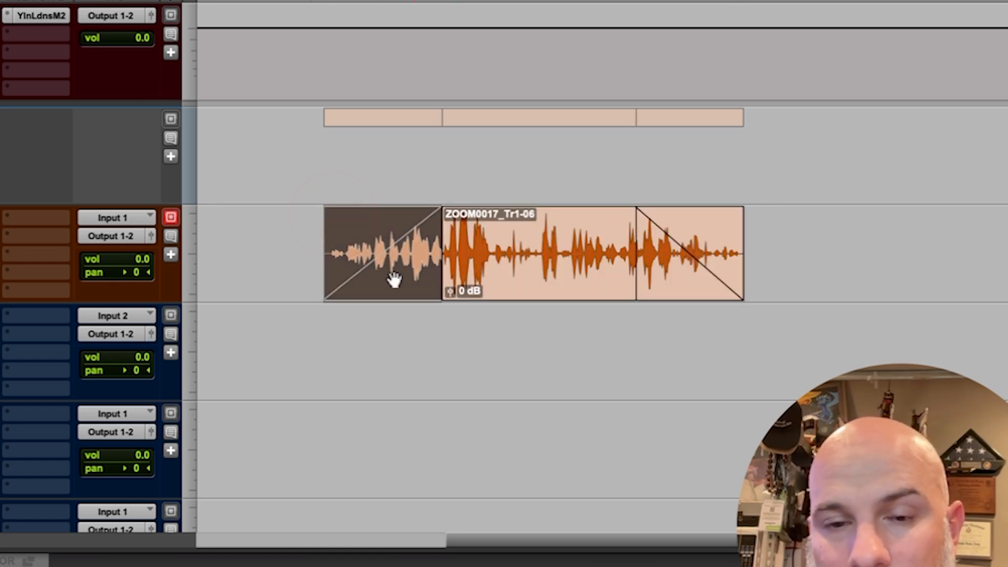
pyautogui.moveTo(315, 222); pyautogui.dragTo(477, 224)
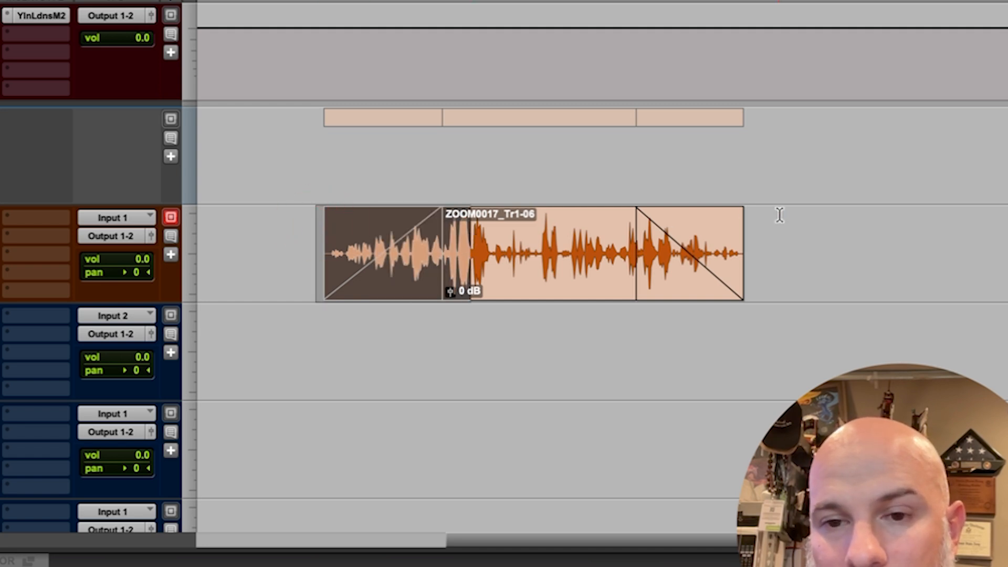
pyautogui.moveTo(784, 214); pyautogui.dragTo(628, 218)
pyautogui.click(767, 232)
# Shorten the fade-out and the fade-in of the VOX 1 clip by trimming their inner edges.
pyautogui.click(672, 288)
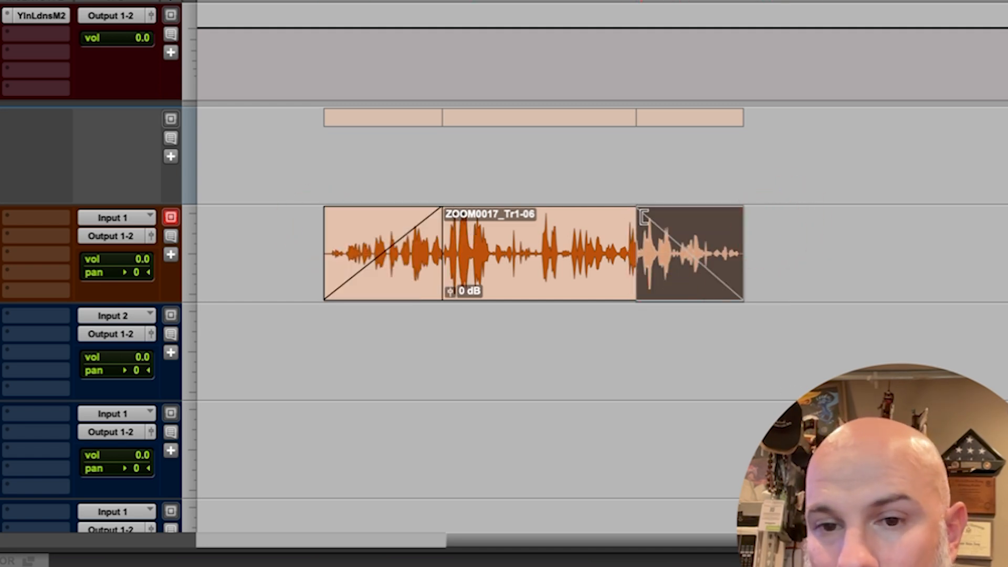
pyautogui.moveTo(643, 217); pyautogui.dragTo(703, 216)
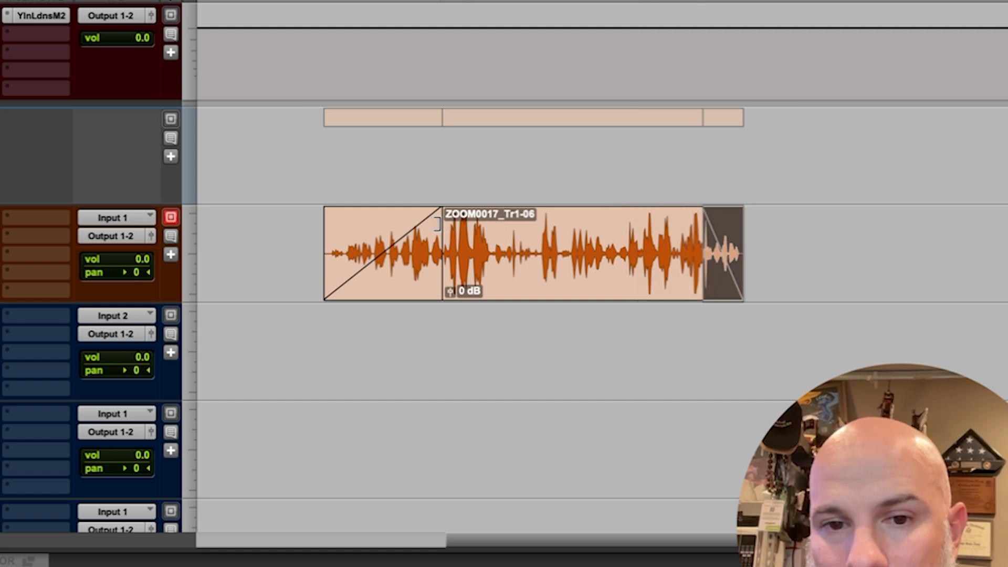
pyautogui.moveTo(438, 224); pyautogui.dragTo(389, 225)
# Delete the fade-in and the fade-out from the VOX 1 clip.
pyautogui.click(373, 313)
pyautogui.click(367, 298)
pyautogui.press('Delete')
pyautogui.click(730, 278)
pyautogui.press('Delete')
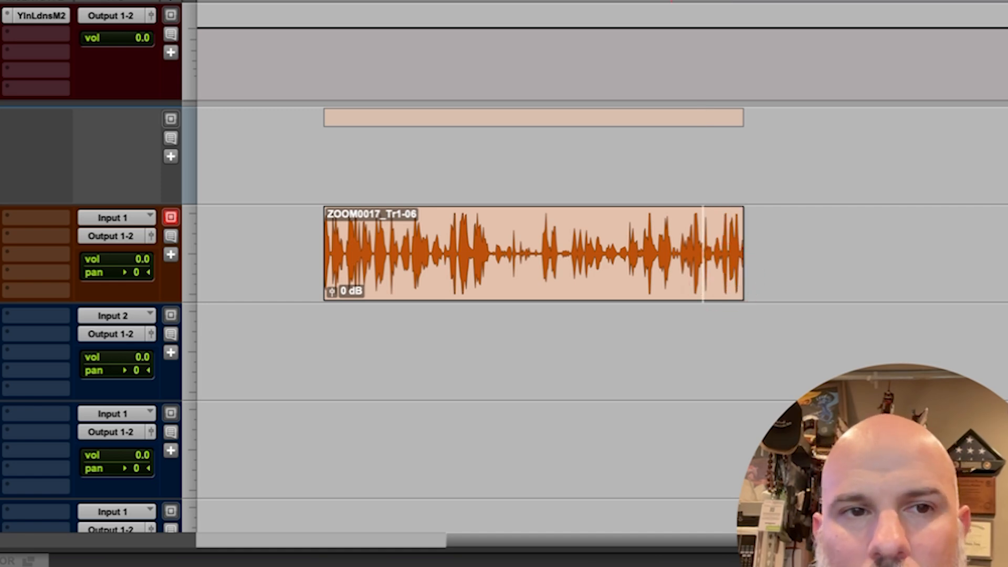
# Move the VOX 1 clip earlier on the timeline and place the edit cursor within its waveform.
pyautogui.moveTo(486, 288); pyautogui.dragTo(414, 297)
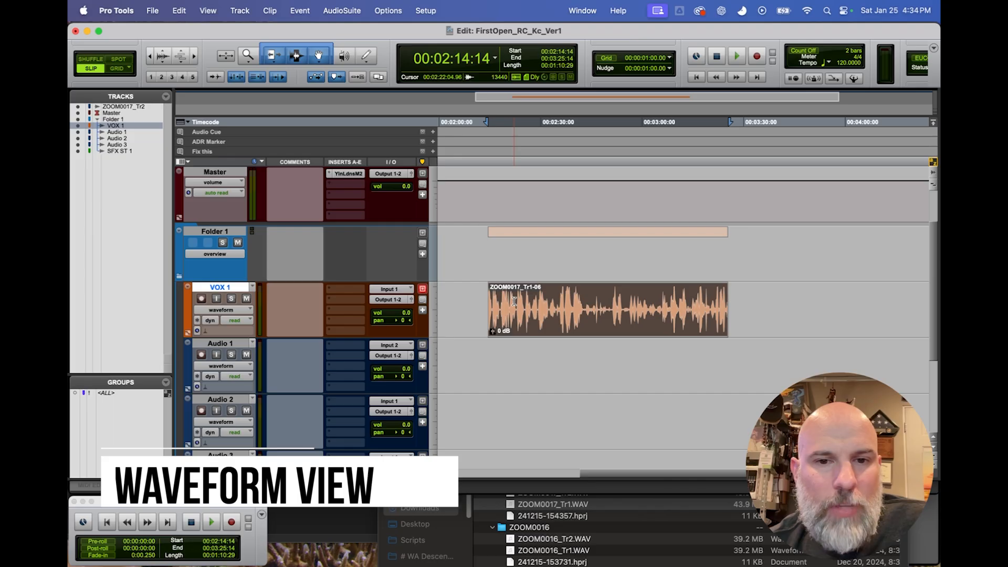
pyautogui.click(514, 300)
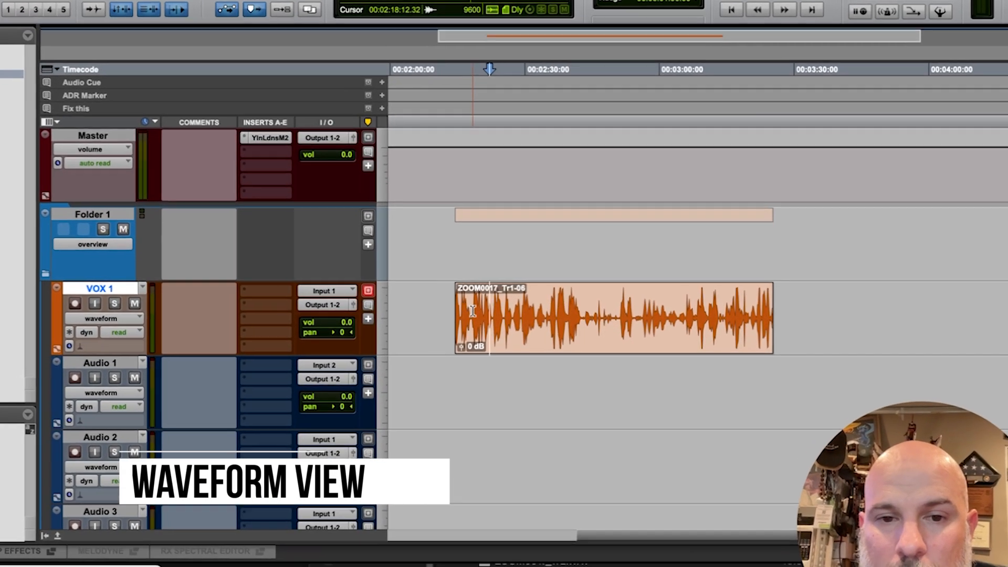
pyautogui.moveTo(472, 311); pyautogui.dragTo(717, 313)
pyautogui.click(620, 324)
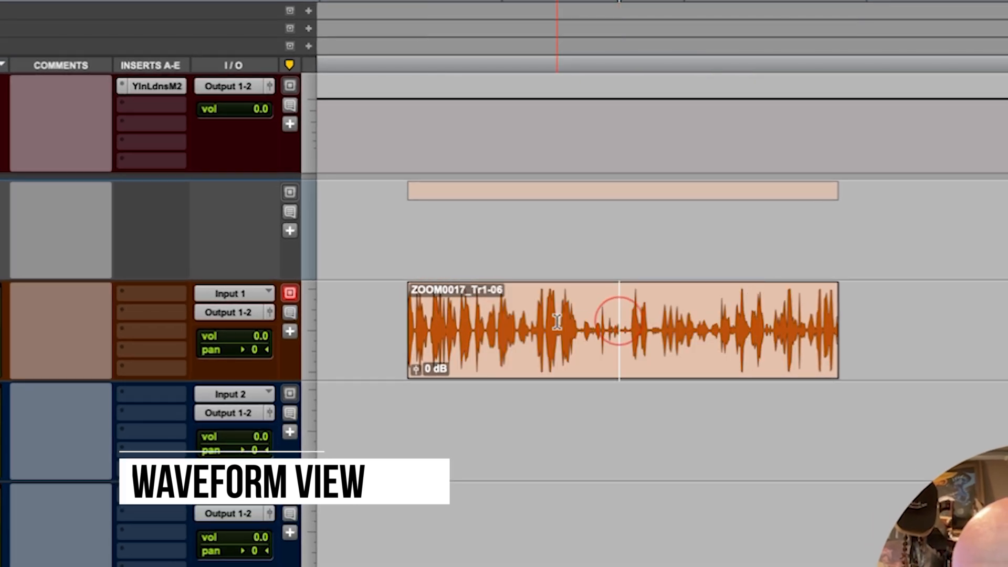
# Examine loud and quiet passages of the VOX 1 waveform by selecting short ranges in it, and clear the selection.
pyautogui.moveTo(554, 315); pyautogui.dragTo(664, 317)
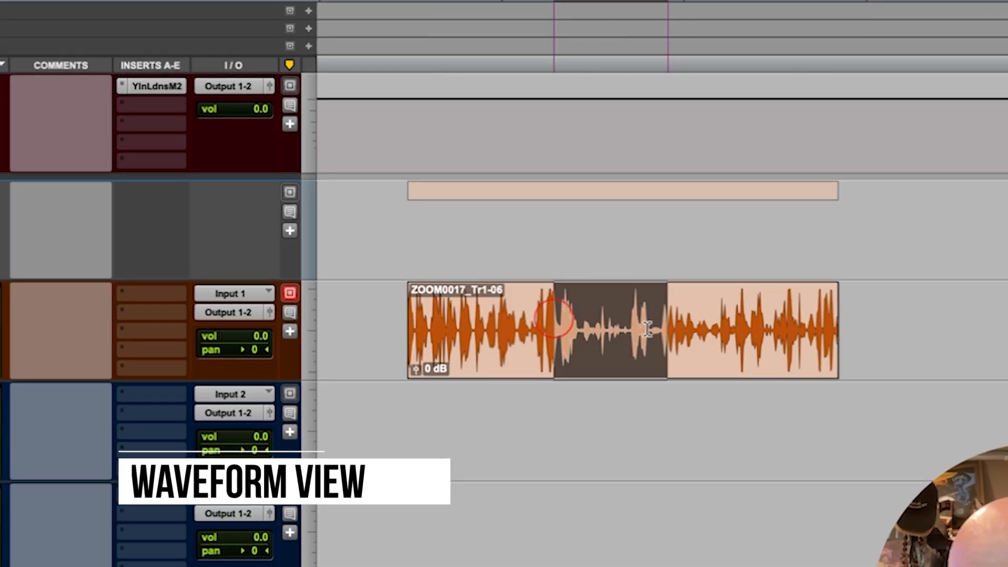
pyautogui.click(544, 318)
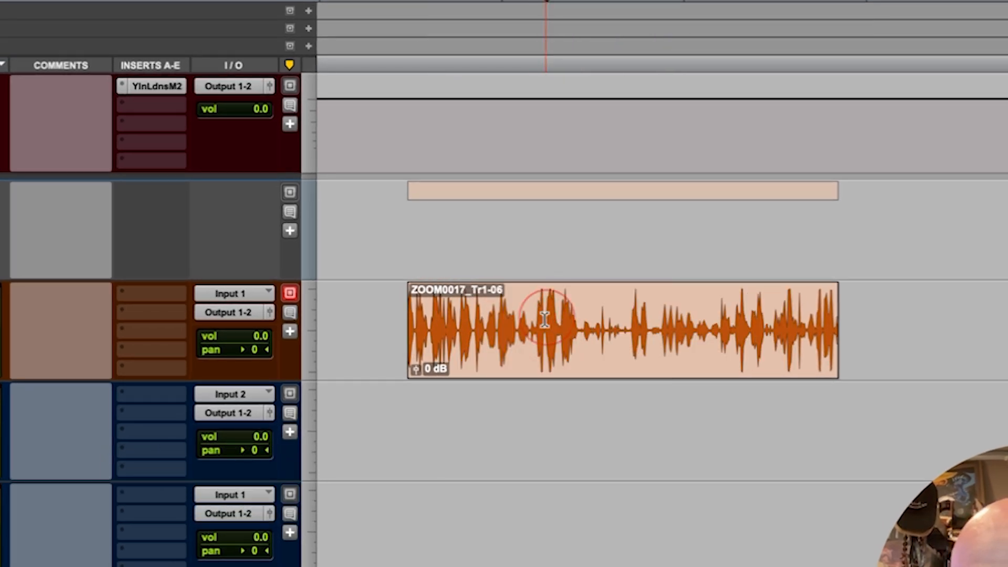
pyautogui.moveTo(538, 309); pyautogui.dragTo(571, 310)
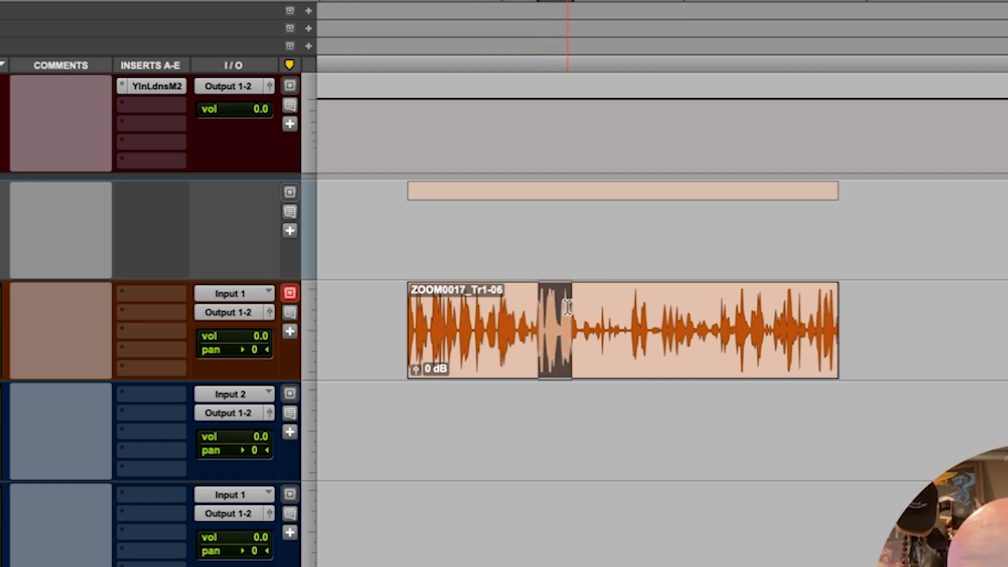
pyautogui.click(589, 317)
pyautogui.moveTo(590, 318); pyautogui.dragTo(626, 330)
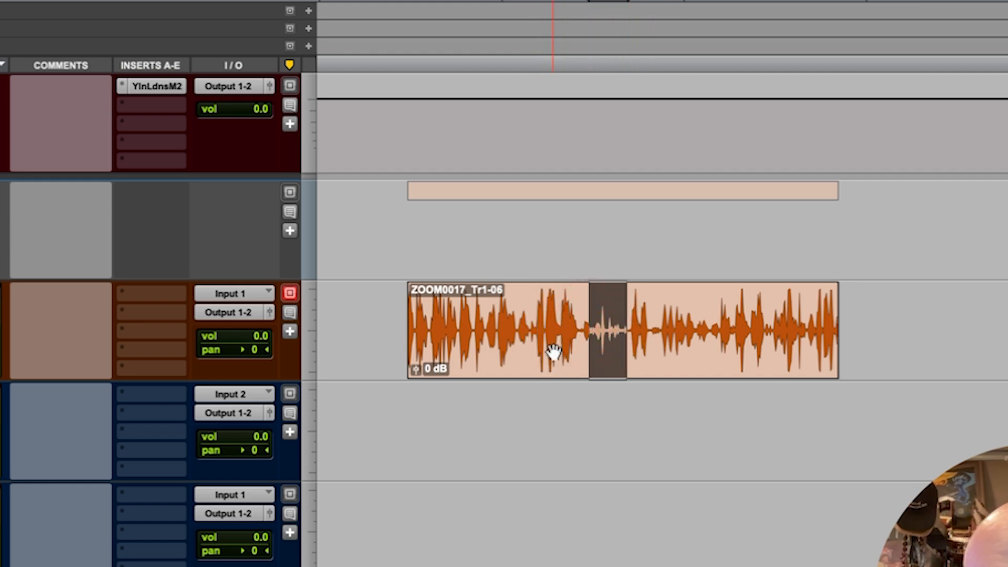
pyautogui.click(537, 319)
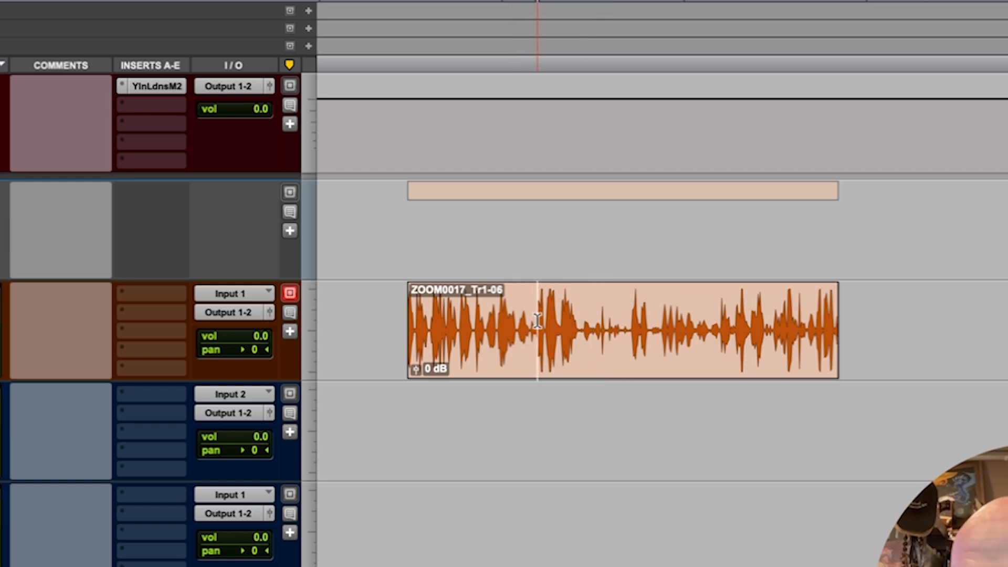
# Extend the VOX 1 clip outward at both ends to bring back more of the recording.
pyautogui.moveTo(419, 326); pyautogui.dragTo(343, 326)
pyautogui.hscroll(10, 526, 325)
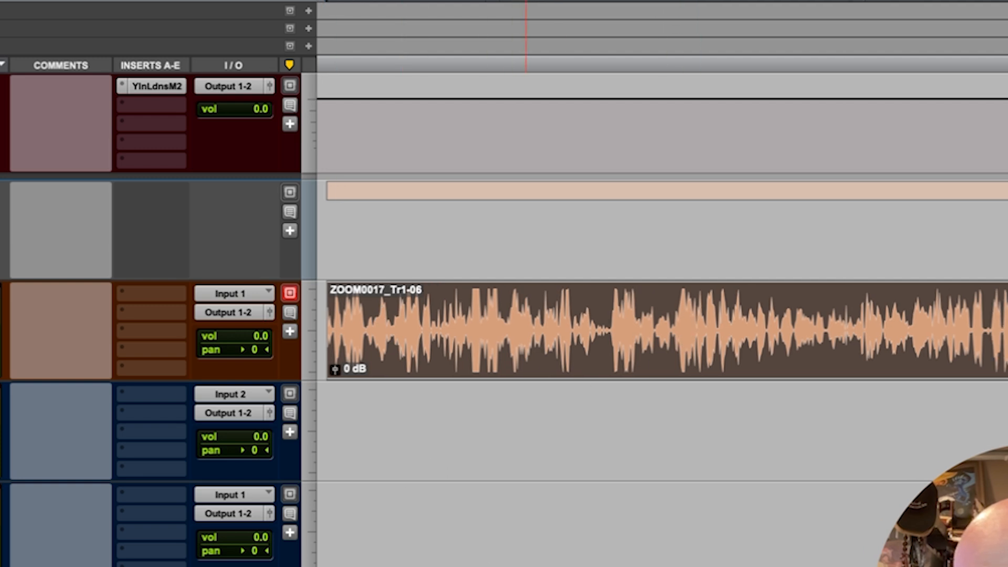
pyautogui.moveTo(823, 311)
pyautogui.mouseDown()
pyautogui.moveTo(1005, 313)
pyautogui.moveTo(834, 314)
pyautogui.mouseUp()
# Zoom in horizontally near the end of the VOX 1 clip and select the quiet gap between two words.
pyautogui.click(676, 316)
pyautogui.click(515, 316)
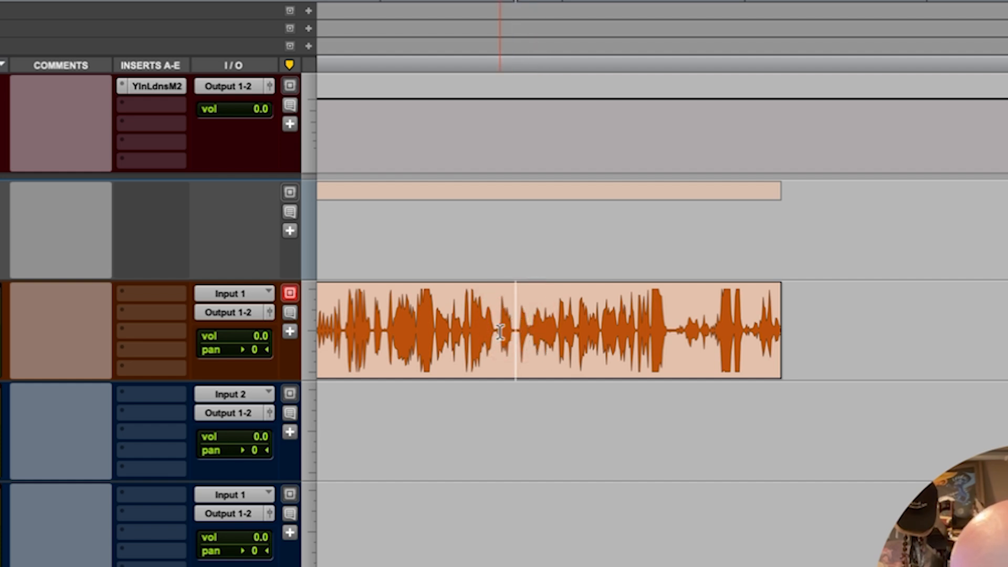
pyautogui.press('t')
pyautogui.press('t')
pyautogui.press('t')
pyautogui.press('t')
pyautogui.press('r')
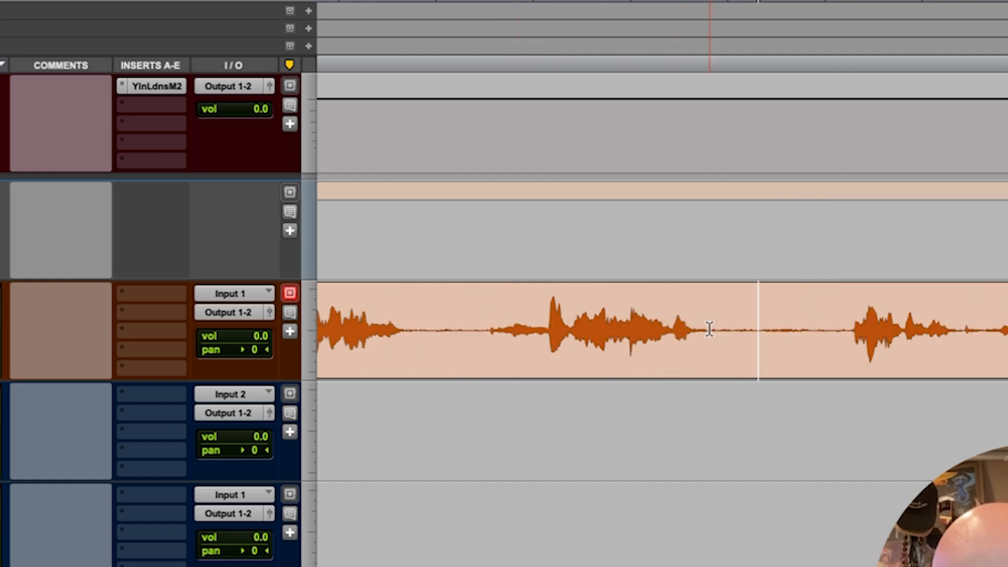
pyautogui.moveTo(711, 321); pyautogui.dragTo(846, 331)
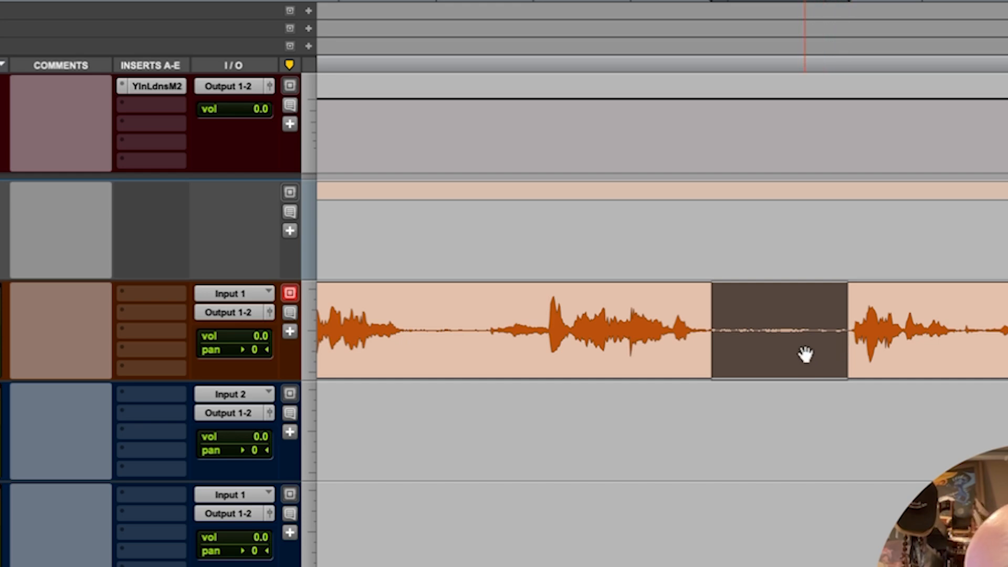
pyautogui.click(732, 319)
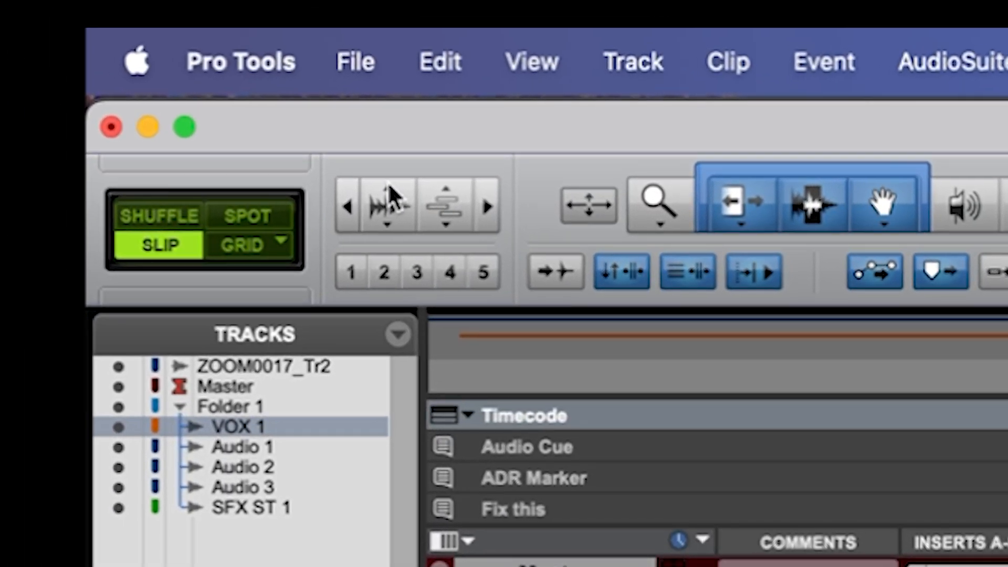
# Increase the audio waveform's vertical zoom by several levels and place the cursor at 00:04:19:17, where a quiet passage ends.
pyautogui.click(389, 185)
pyautogui.click(389, 185)
pyautogui.click(389, 185)
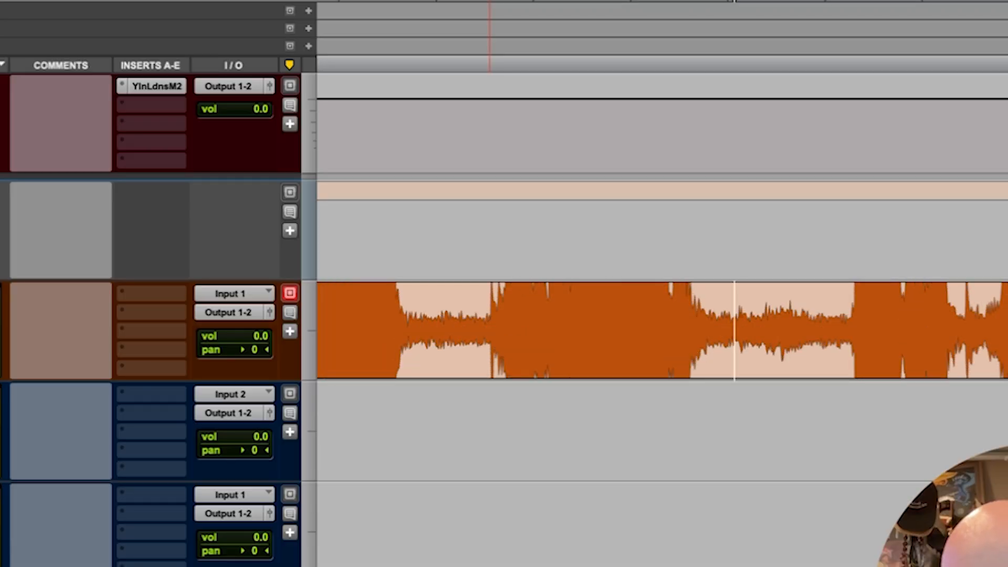
pyautogui.click(490, 1)
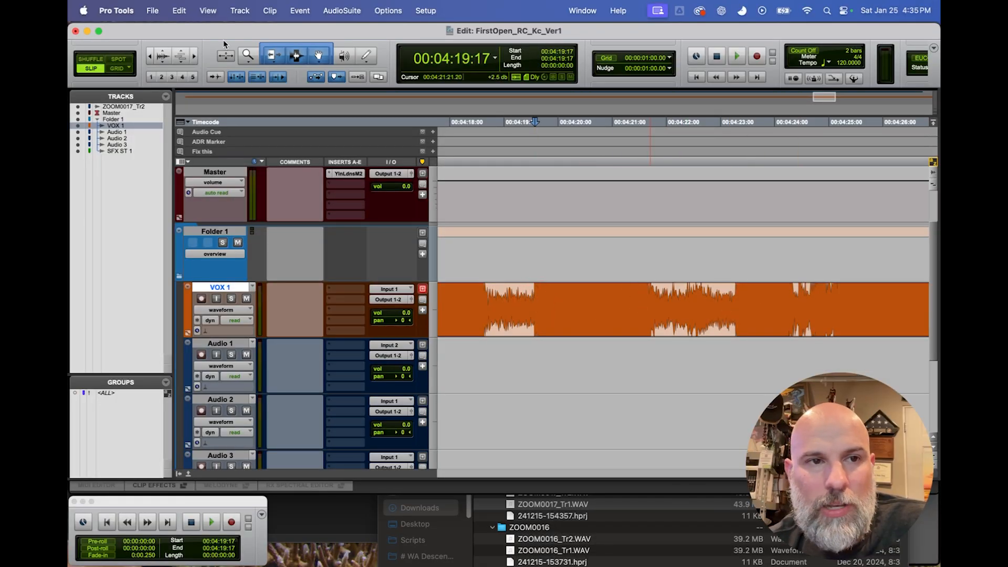
# Reduce the audio waveform's vertical zoom to a thin line and place the cursor in the clip at 00:01:36:19.
pyautogui.click(164, 64)
pyautogui.click(164, 64)
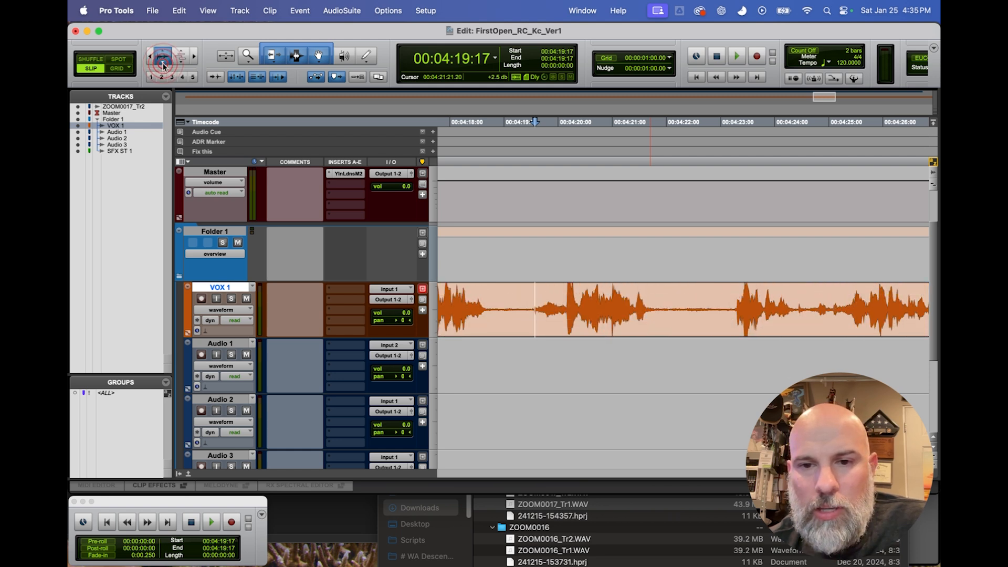
pyautogui.click(163, 64)
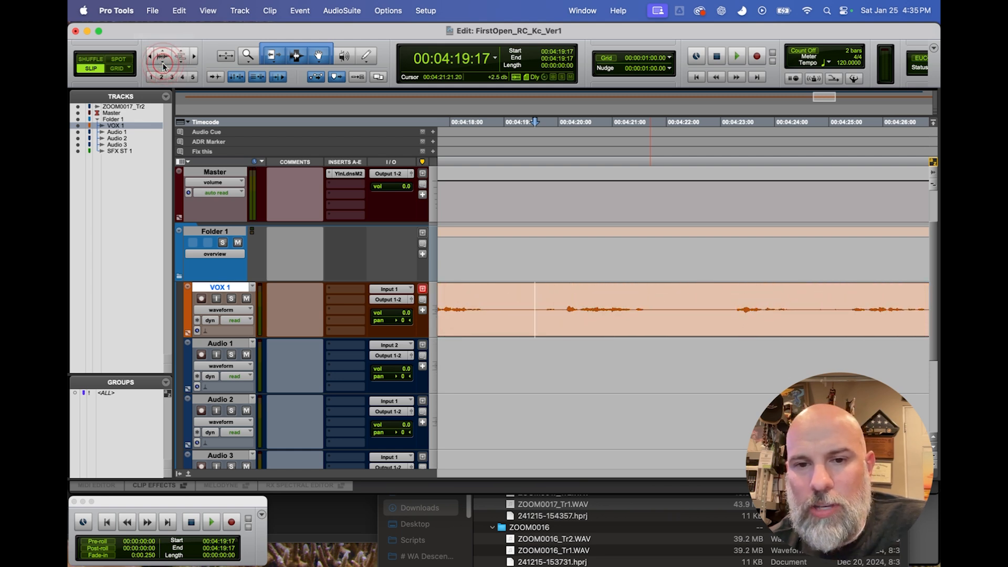
pyautogui.click(574, 307)
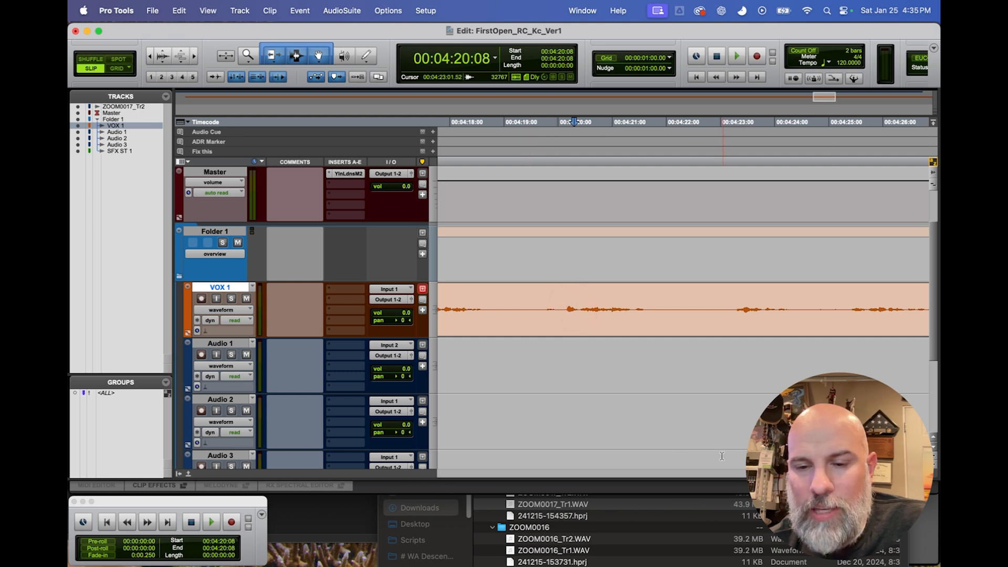
pyautogui.moveTo(716, 477); pyautogui.dragTo(635, 477)
pyautogui.click(634, 476)
pyautogui.moveTo(716, 475); pyautogui.dragTo(580, 476)
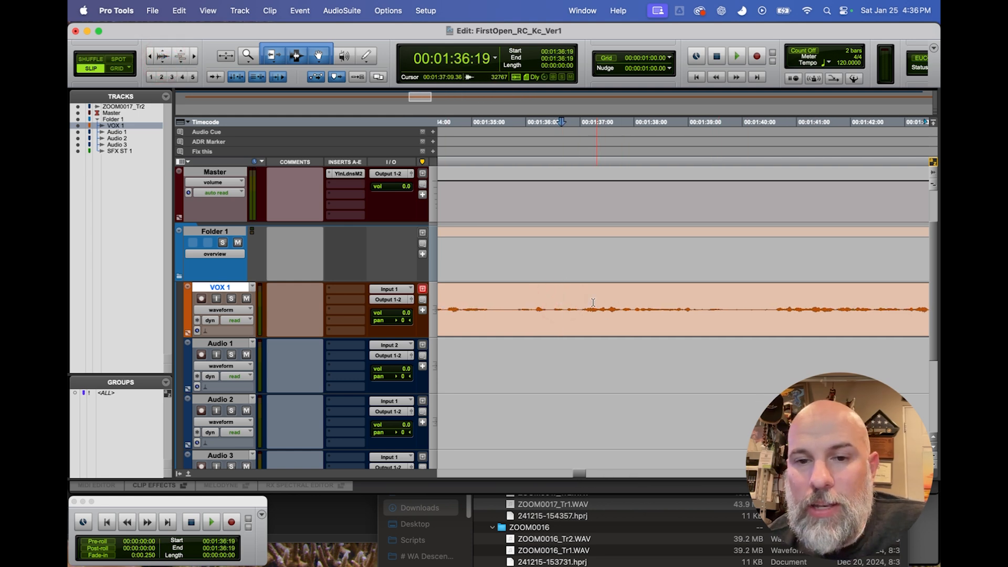
# Switch the audio waveform's vertical zoom between a thin line and its normal height, leaving it readable.
pyautogui.click(163, 53)
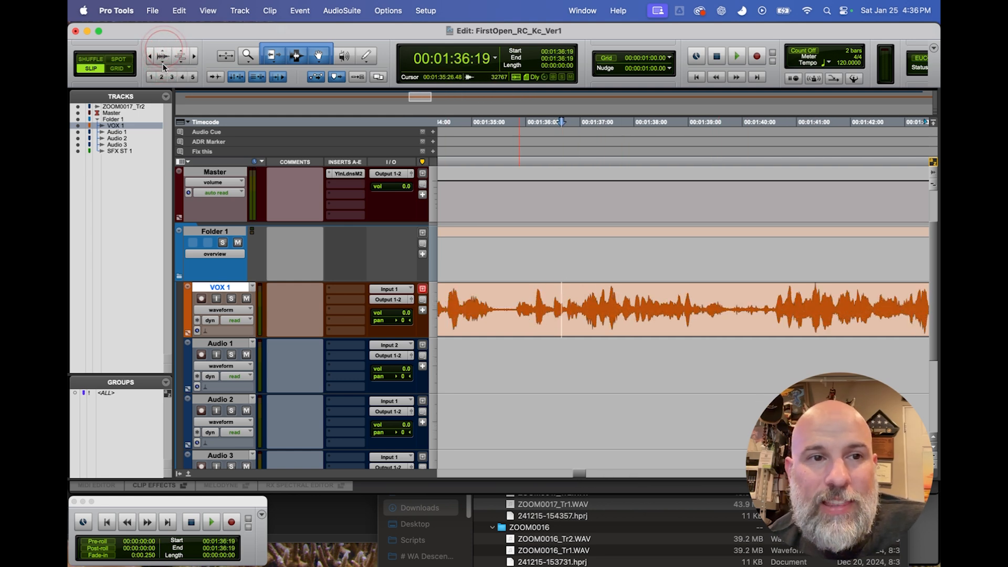
pyautogui.click(164, 66)
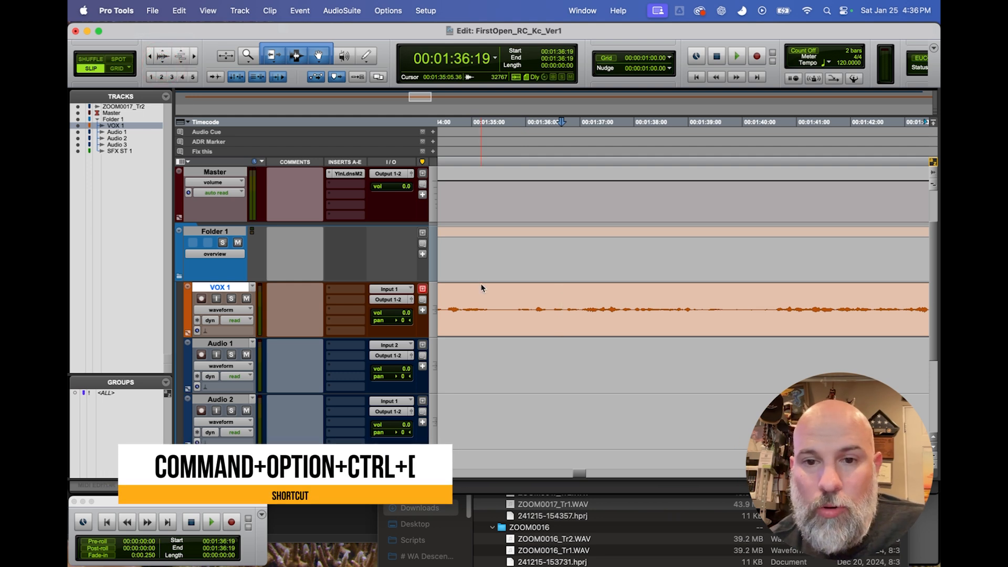
pyautogui.press('ctrl+alt+super+bracketleft')
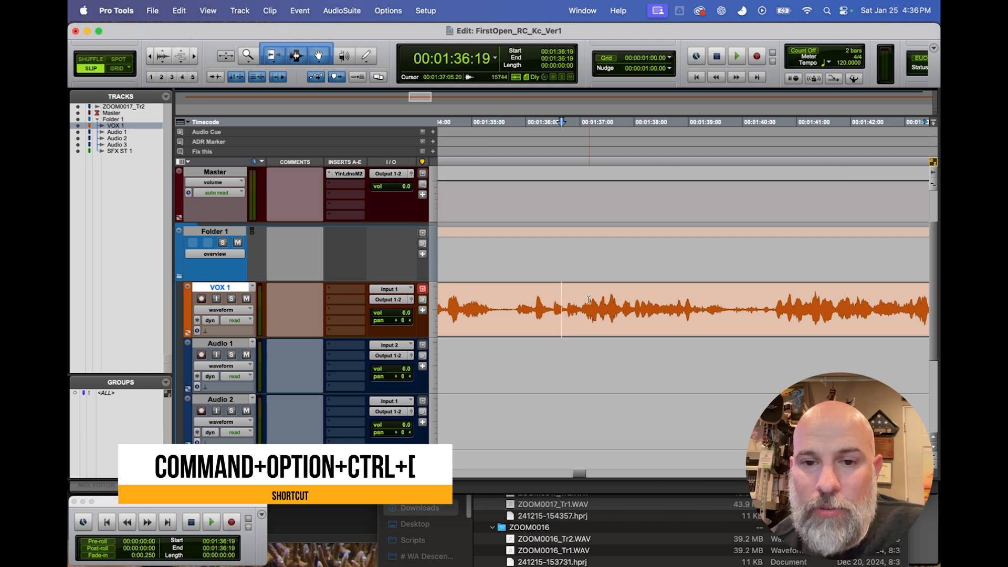
pyautogui.press('alt+super+bracketleft')
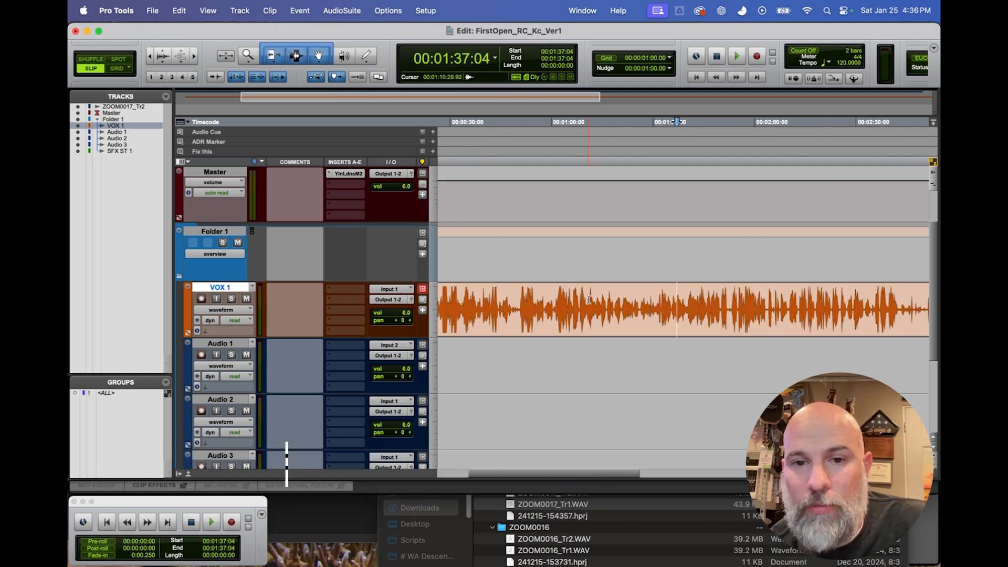
# Zoom in horizontally around 00:01:37:04 and select a short passage just before it on VOX 1.
pyautogui.press('t')
pyautogui.press('t')
pyautogui.press('t')
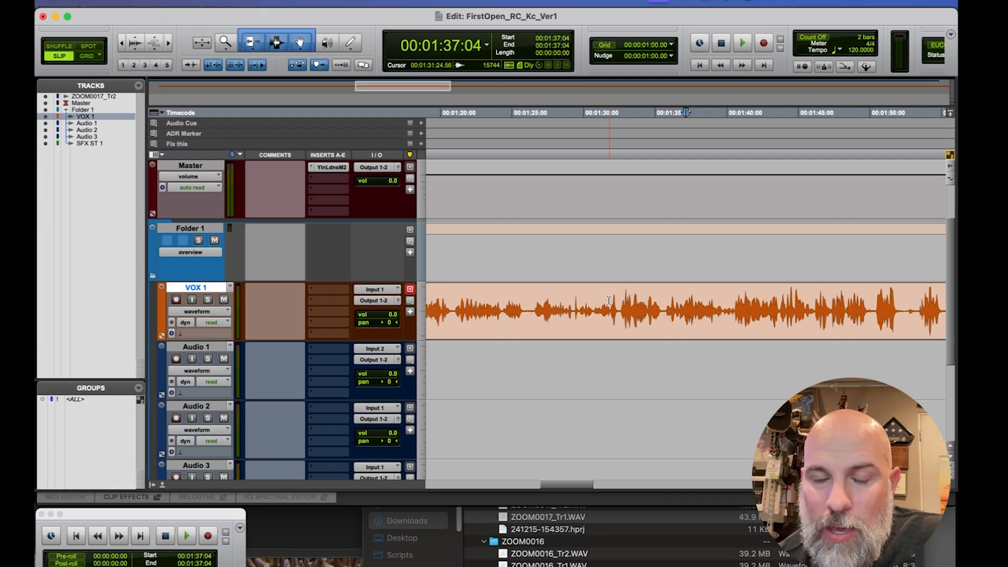
pyautogui.moveTo(603, 309); pyautogui.dragTo(672, 314)
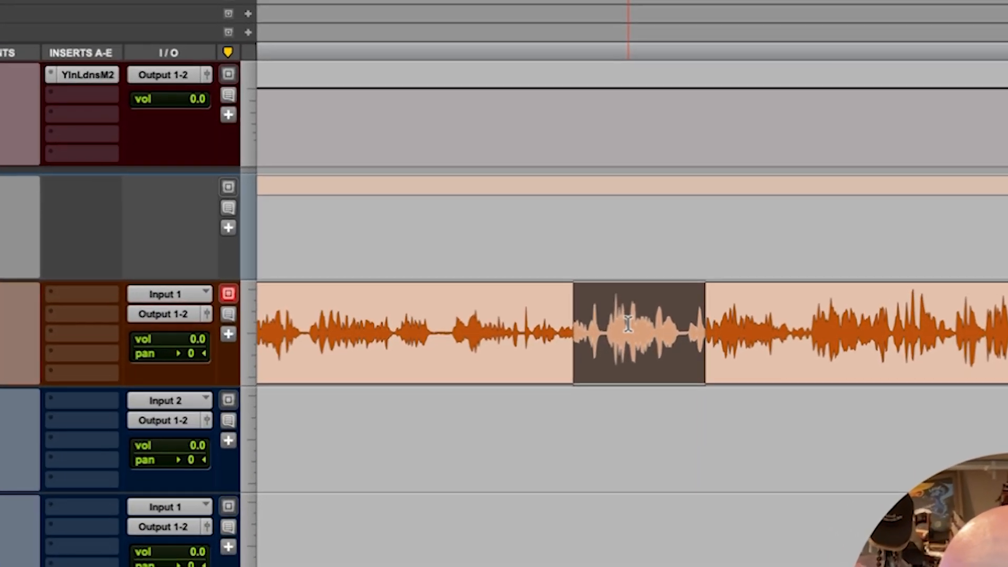
# Play the VOX 1 recording to check its level meter and switch the track meters to the wider display.
pyautogui.click(614, 315)
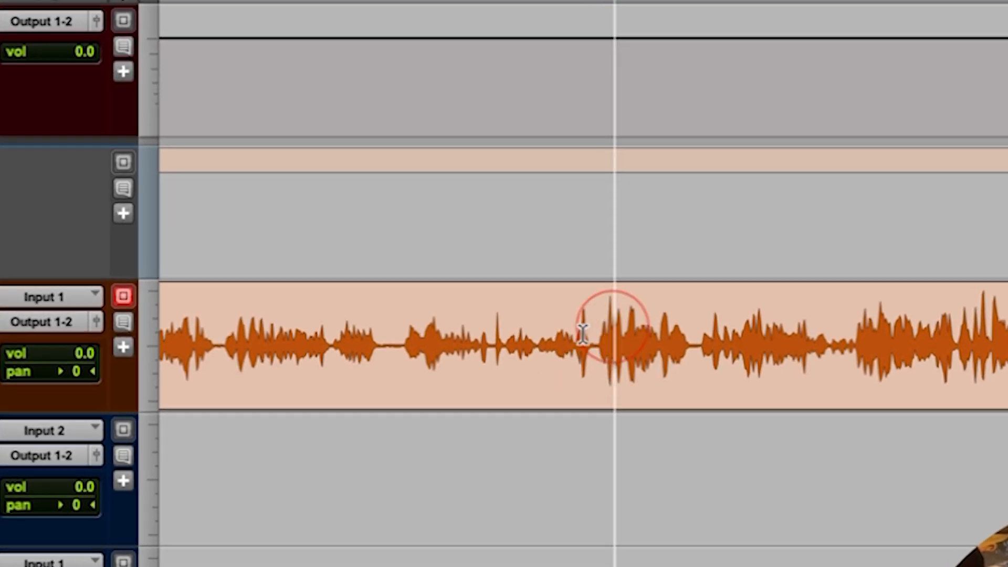
pyautogui.press('space')
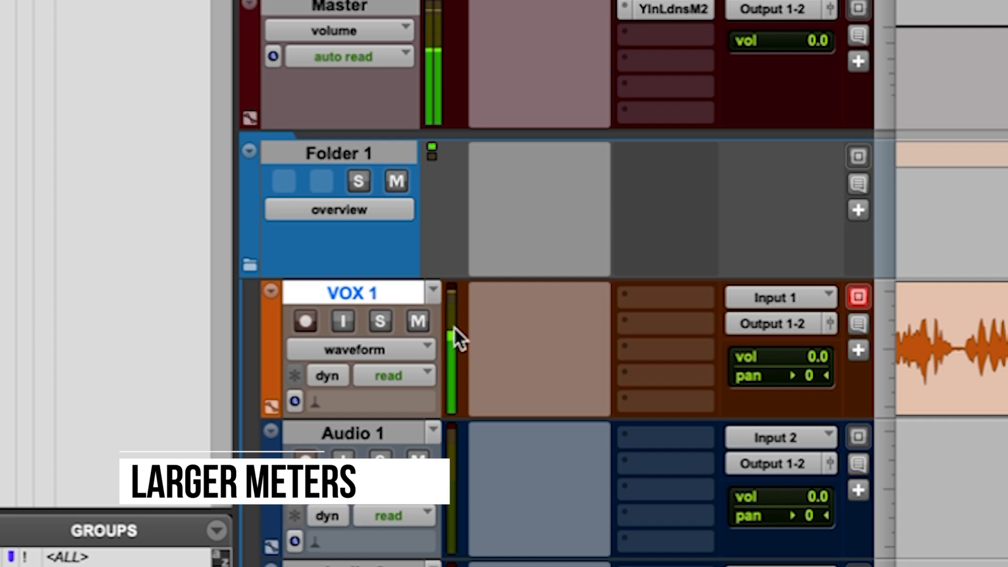
pyautogui.press('space')
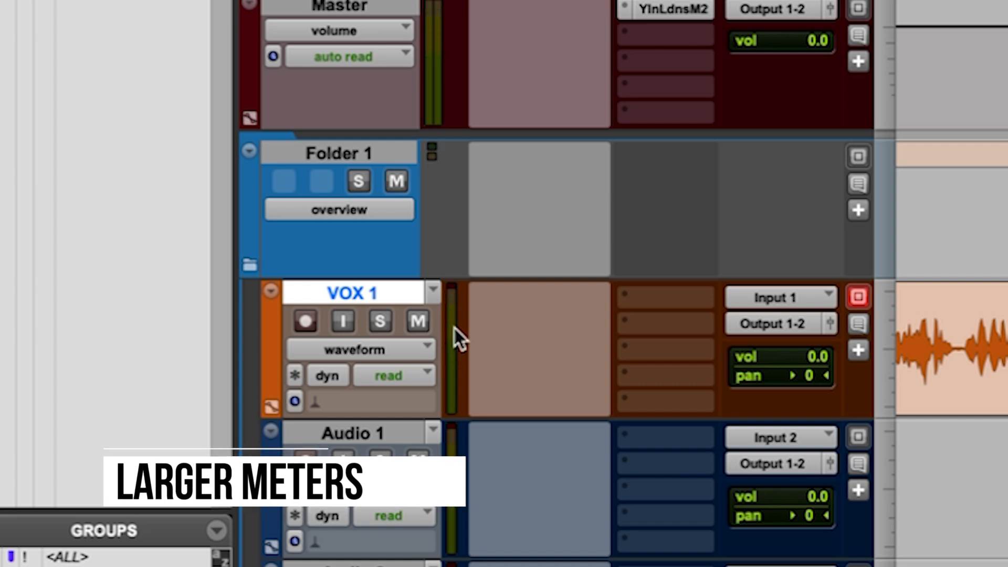
pyautogui.keyDown('ctrl'); pyautogui.keyDown('alt'); pyautogui.keyDown('super'); pyautogui.click(454, 326); pyautogui.keyUp('super'); pyautogui.keyUp('alt'); pyautogui.keyUp('ctrl')
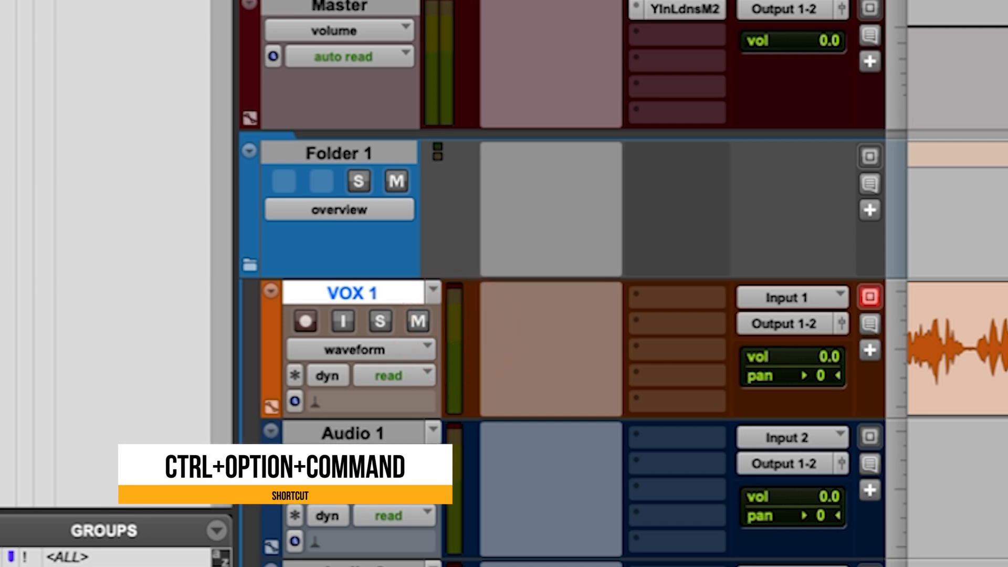
pyautogui.press('space')
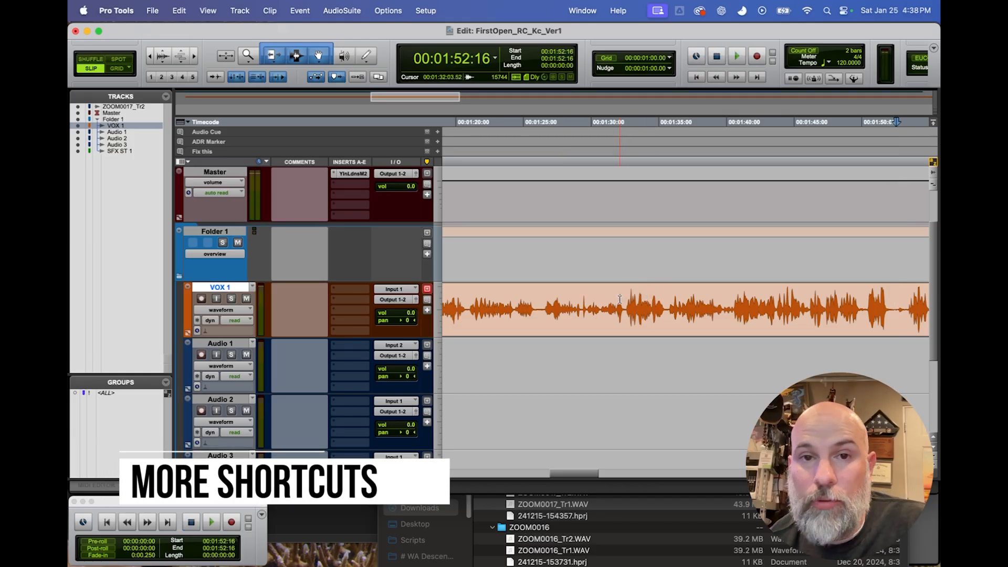
# Increase the waveform's vertical zoom and split the VOX 1 clip at two quiet points near its beginning.
pyautogui.press('alt+super+]')
pyautogui.press('alt+super+]')
pyautogui.hscroll(-15, 619, 299)
pyautogui.hscroll(-4, 620, 299)
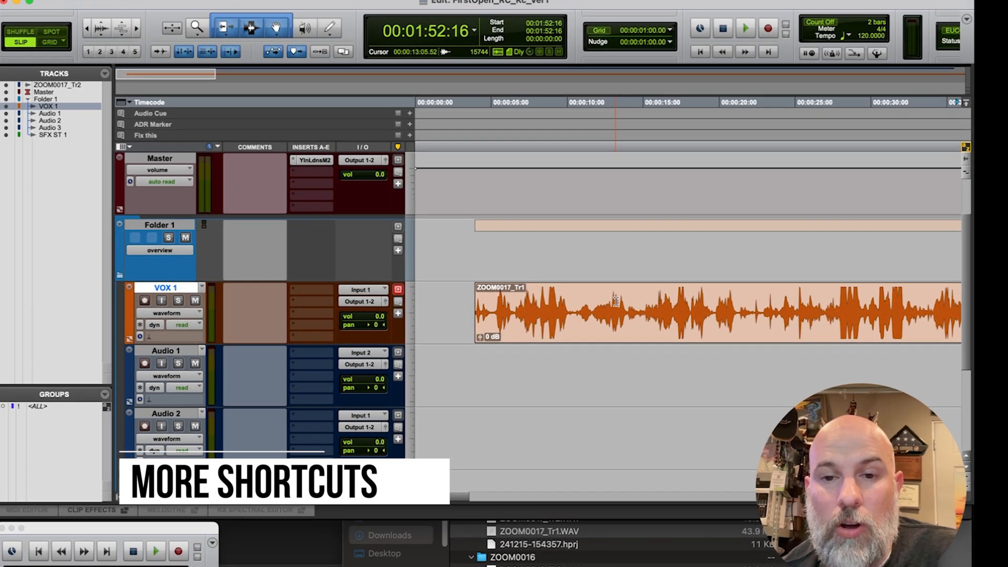
pyautogui.hscroll(2, 605, 307)
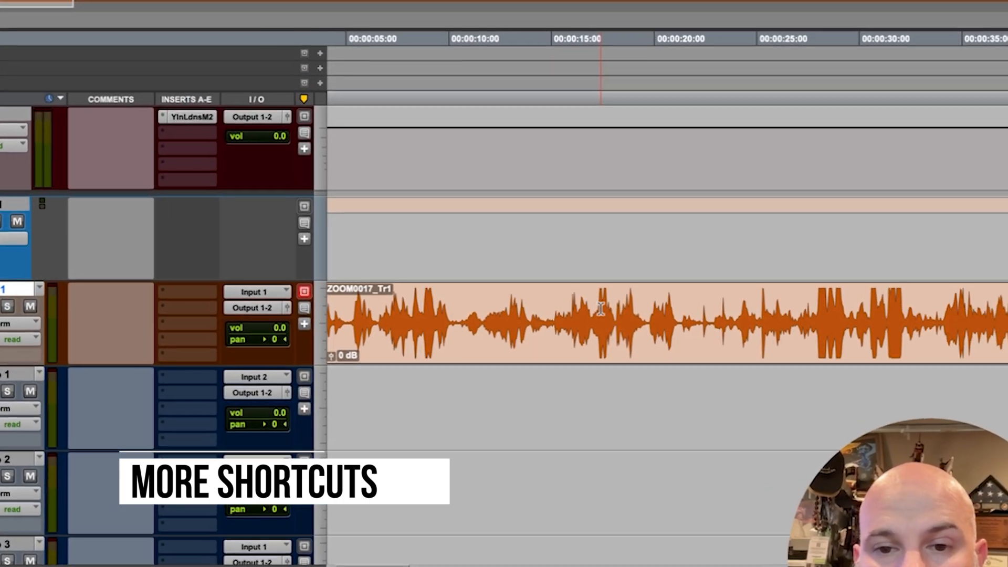
pyautogui.click(565, 307)
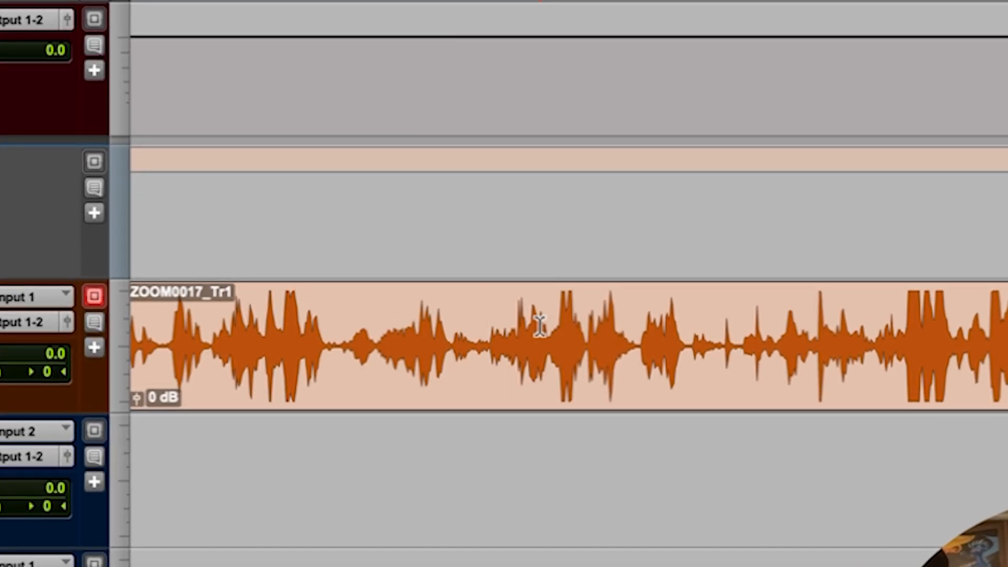
pyautogui.press('b')
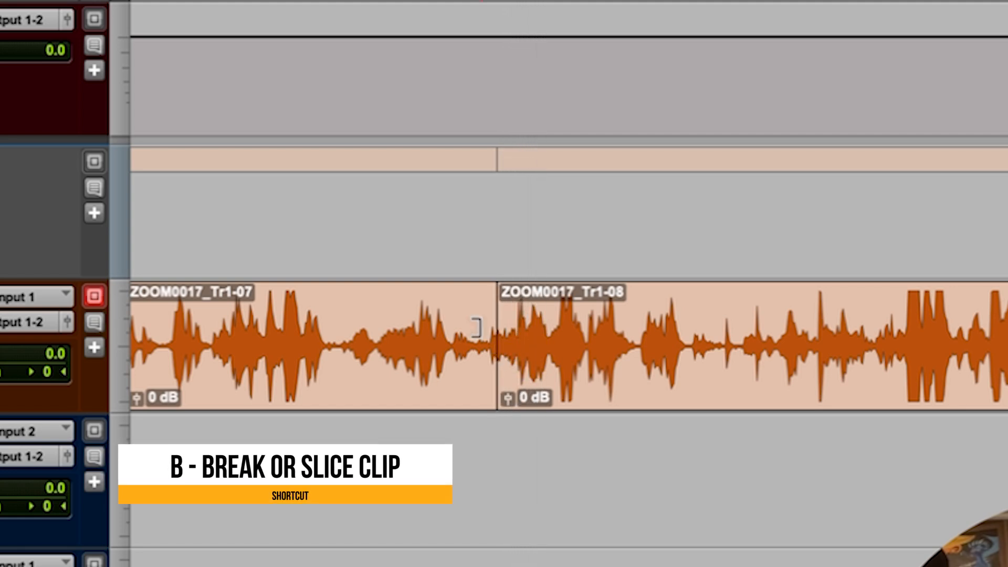
pyautogui.click(351, 304)
pyautogui.press('b')
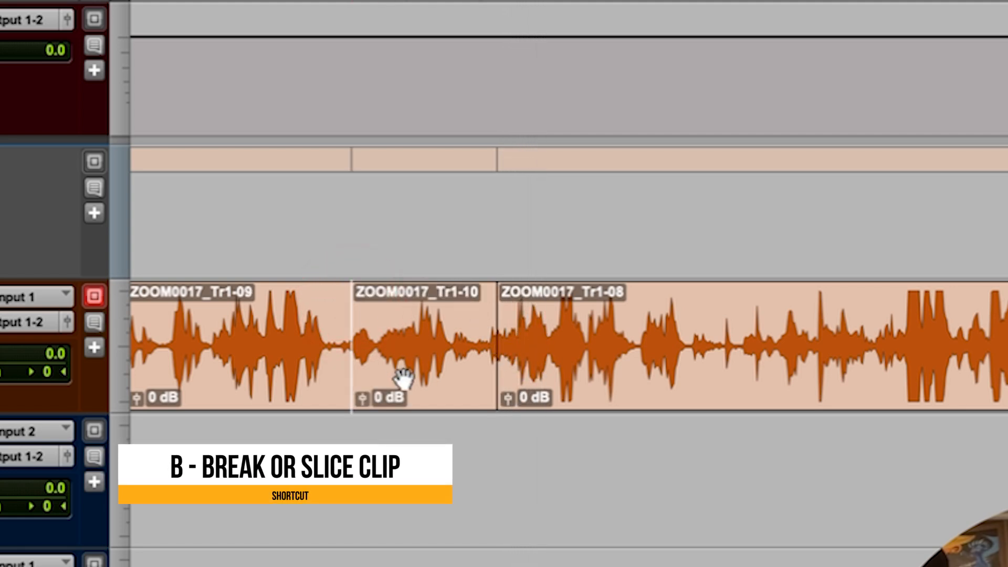
# Move the short middle slice back and forth along VOX 1 over the neighbouring audio.
pyautogui.click(401, 377)
pyautogui.moveTo(394, 357); pyautogui.dragTo(530, 382)
pyautogui.moveTo(528, 373); pyautogui.dragTo(445, 380)
pyautogui.moveTo(445, 373); pyautogui.dragTo(581, 371)
pyautogui.moveTo(577, 365); pyautogui.dragTo(426, 361)
# Trim the VOX 1 clip edges so the following clip reaches back to the end of the first clip.
pyautogui.moveTo(338, 344)
pyautogui.mouseDown()
pyautogui.moveTo(714, 346)
pyautogui.moveTo(327, 344)
pyautogui.moveTo(344, 345)
pyautogui.mouseUp()
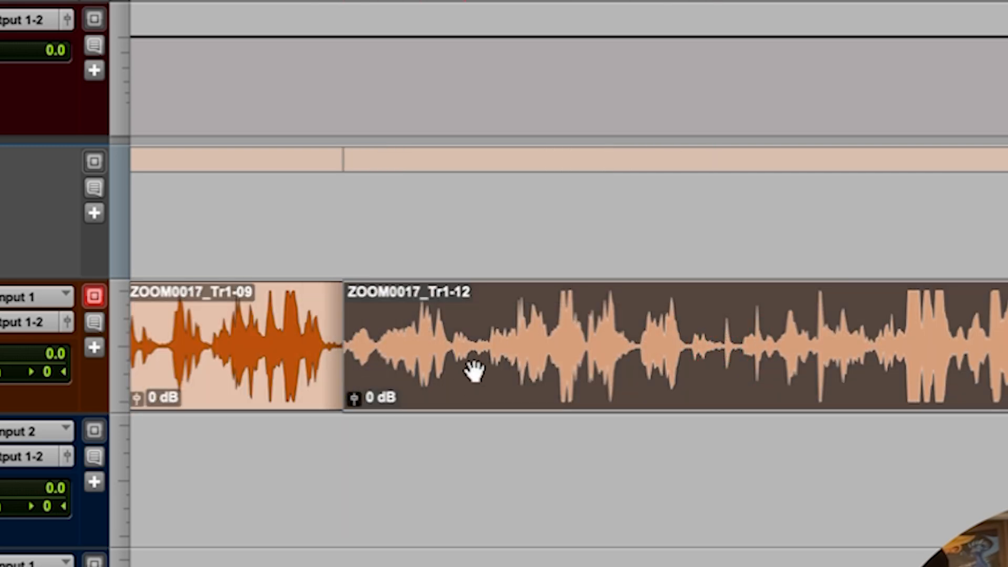
pyautogui.click(381, 440)
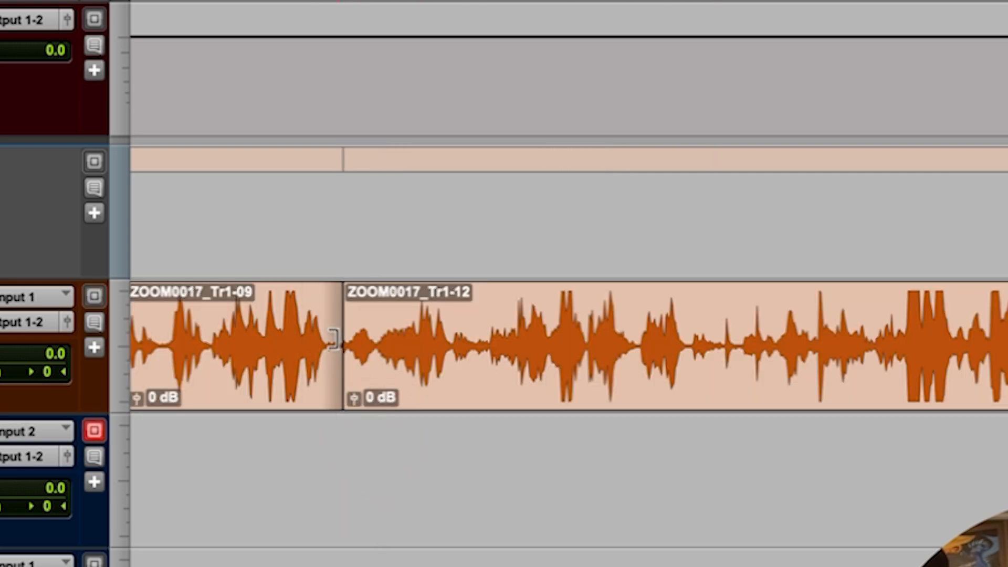
pyautogui.moveTo(326, 339); pyautogui.dragTo(403, 340)
pyautogui.click(409, 334)
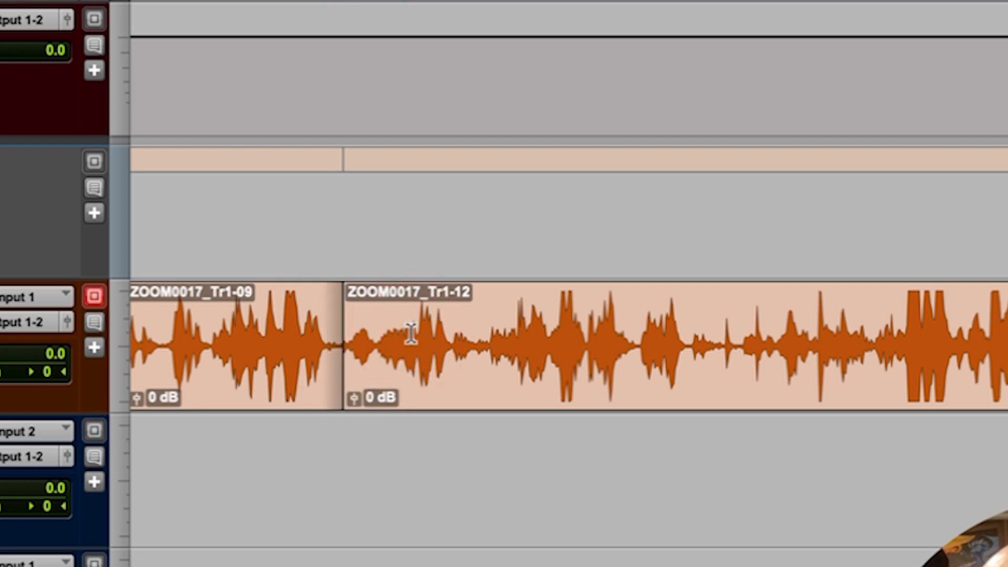
# Separate the VOX 1 passage from 00:00:17:23 to 00:00:25:19 into its own clip and copy it to Audio 1 and Audio 2.
pyautogui.moveTo(628, 292); pyautogui.dragTo(734, 304)
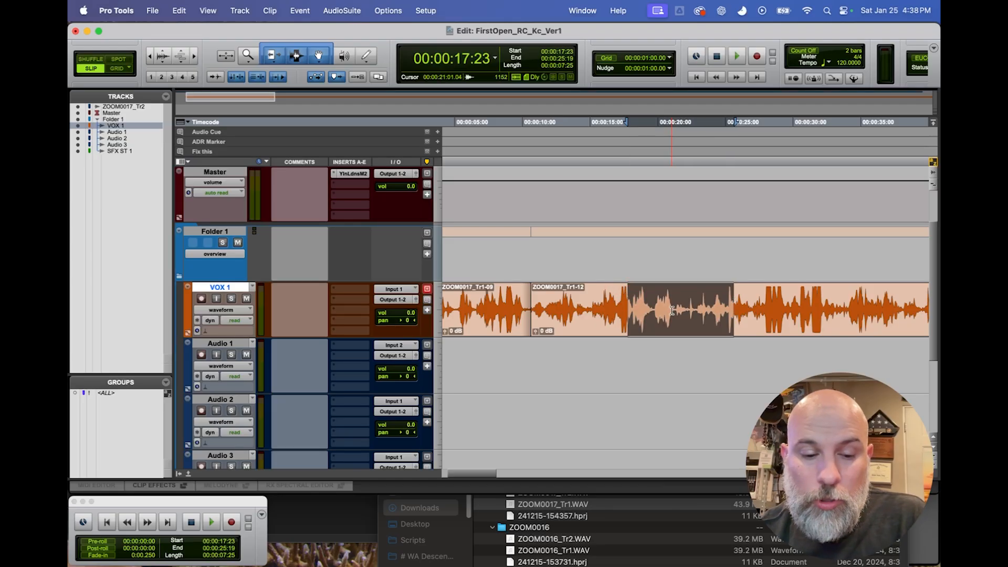
pyautogui.press('super+e')
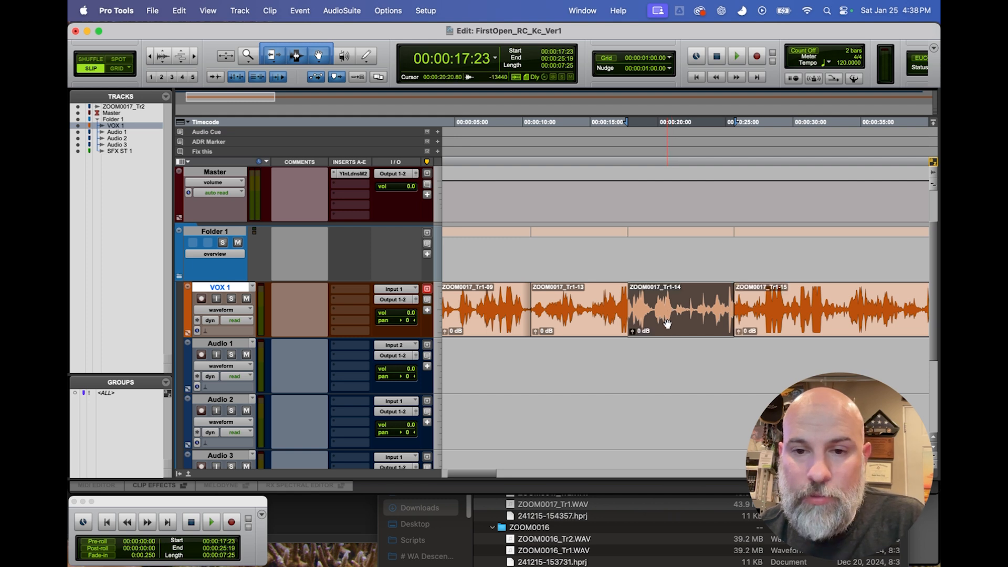
pyautogui.moveTo(667, 322); pyautogui.dragTo(591, 374)
pyautogui.moveTo(592, 375)
pyautogui.mouseDown()
pyautogui.moveTo(592, 431)
pyautogui.moveTo(588, 391)
pyautogui.mouseUp()
# Place the cursor across all tracks near 00:00:15 and try separating every clip at that point.
pyautogui.scroll(-3, 592, 315)
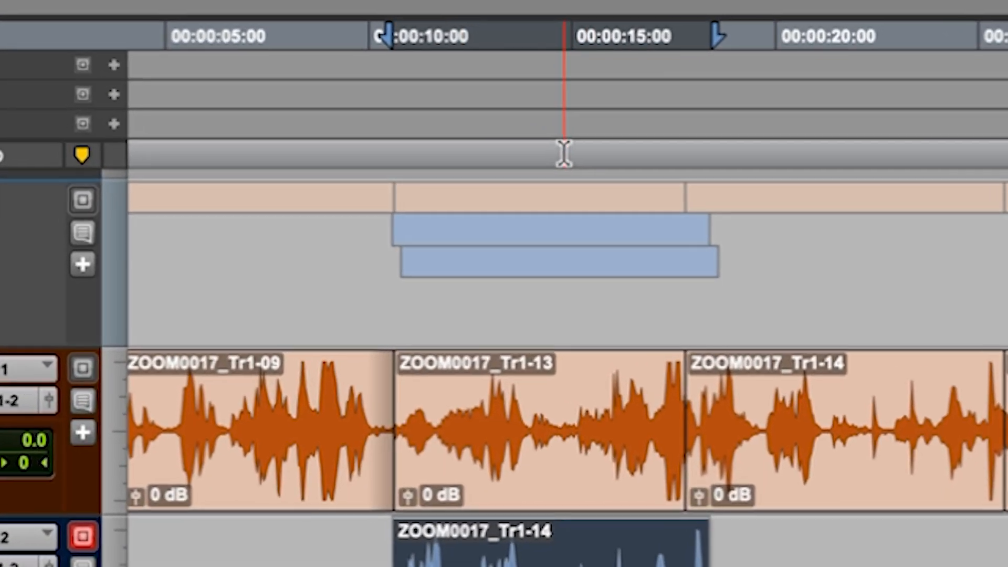
pyautogui.click(570, 157)
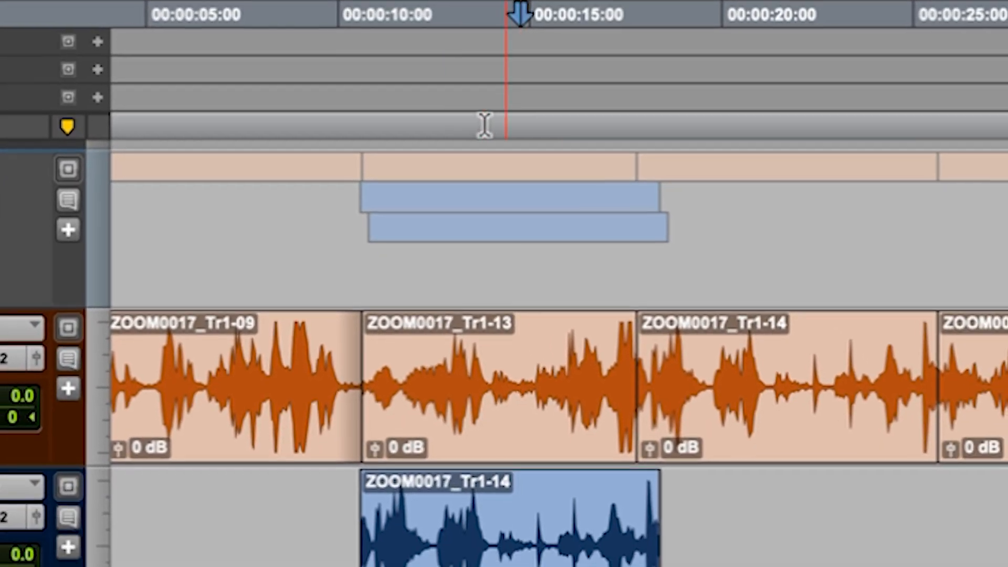
pyautogui.hotkey('ctrl', 'e')
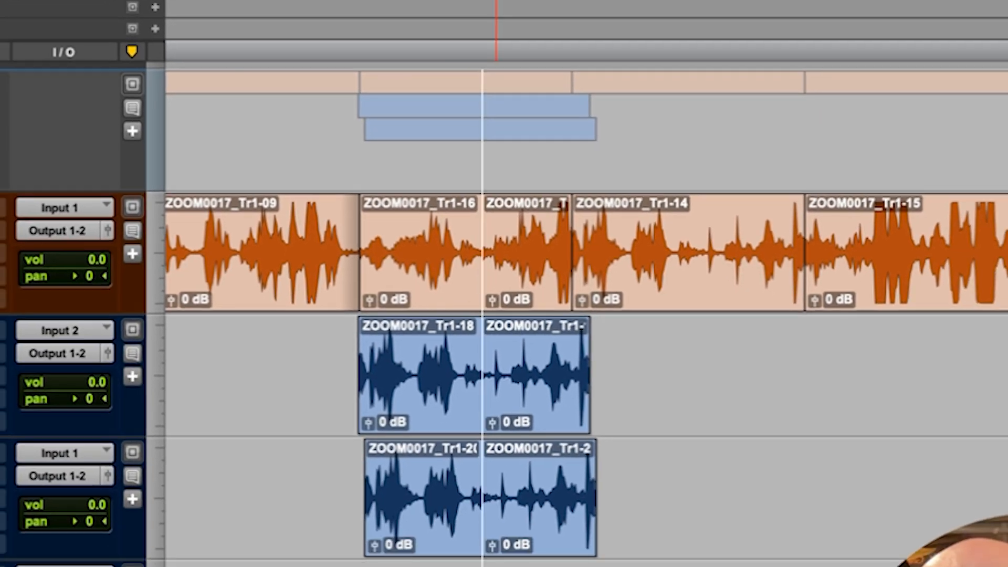
pyautogui.scroll(-2, 518, 315)
pyautogui.scroll(5, 520, 315)
pyautogui.click(482, 59)
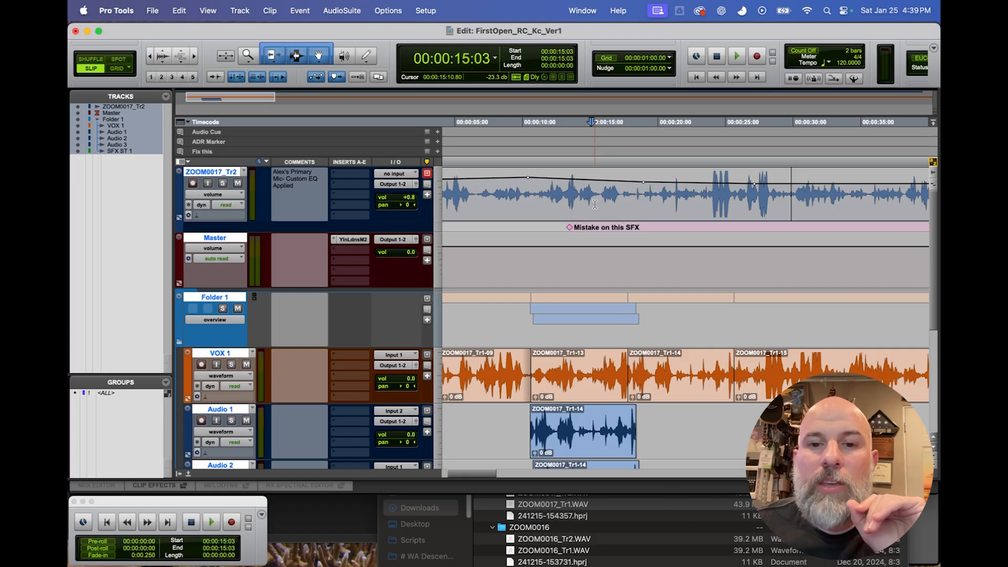
# Shorten the Audio 1 clip to about 4 seconds and move it later on the timeline, keeping its time position locked when changing tracks.
pyautogui.scroll(-5, 599, 237)
pyautogui.scroll(2, 603, 304)
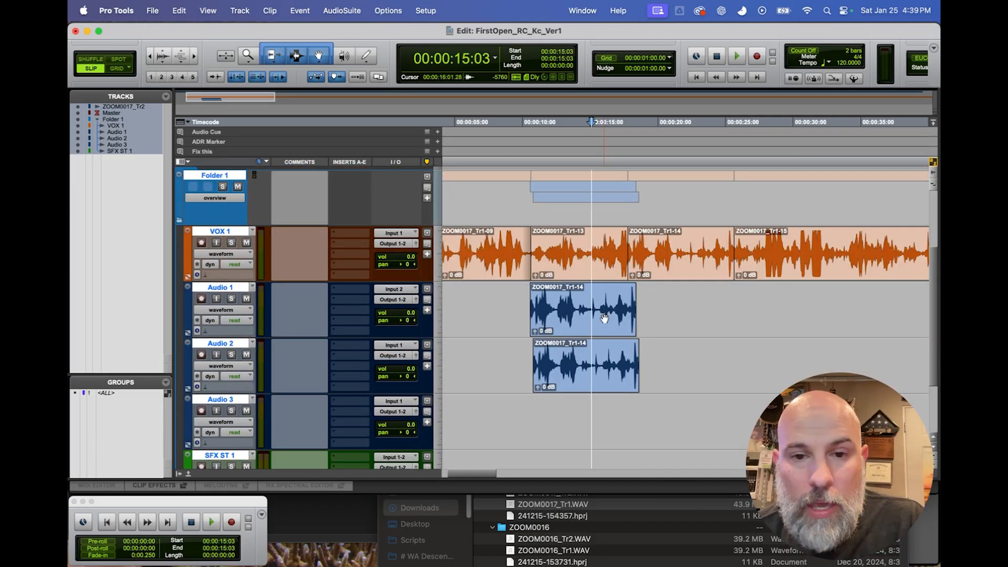
pyautogui.moveTo(631, 304); pyautogui.dragTo(744, 323)
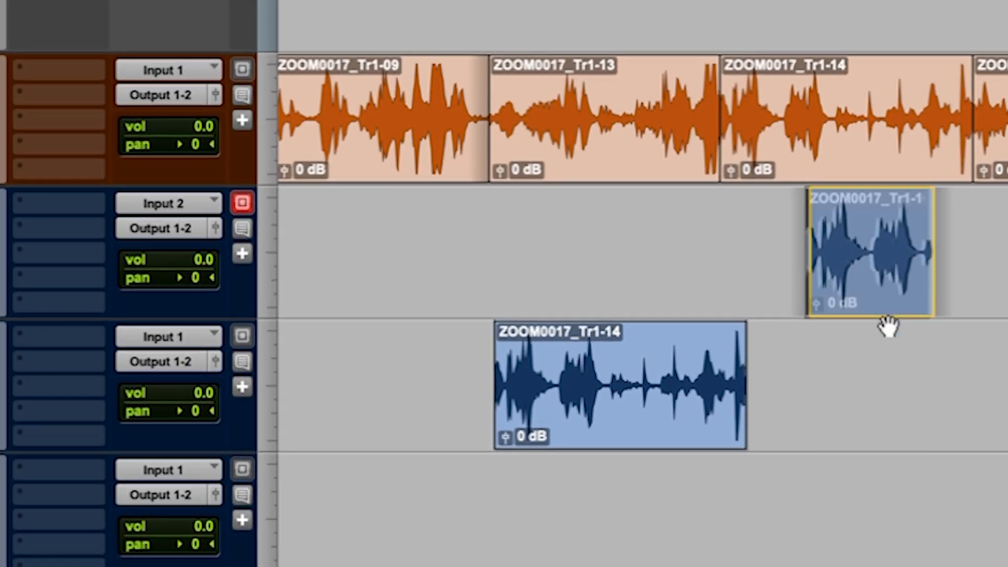
pyautogui.moveTo(888, 325); pyautogui.dragTo(937, 347)
pyautogui.moveTo(927, 397); pyautogui.dragTo(781, 285)
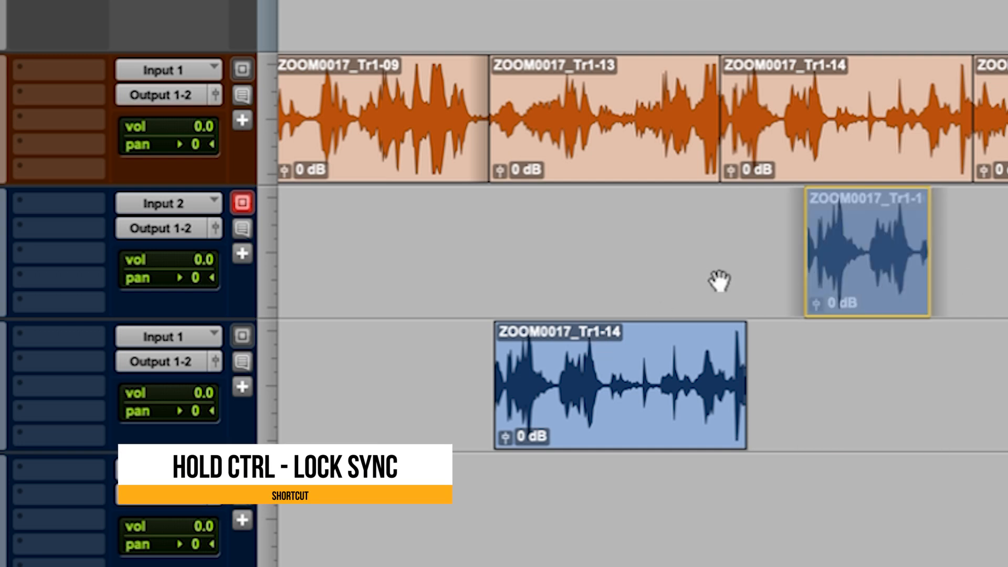
pyautogui.moveTo(758, 317); pyautogui.dragTo(864, 273)
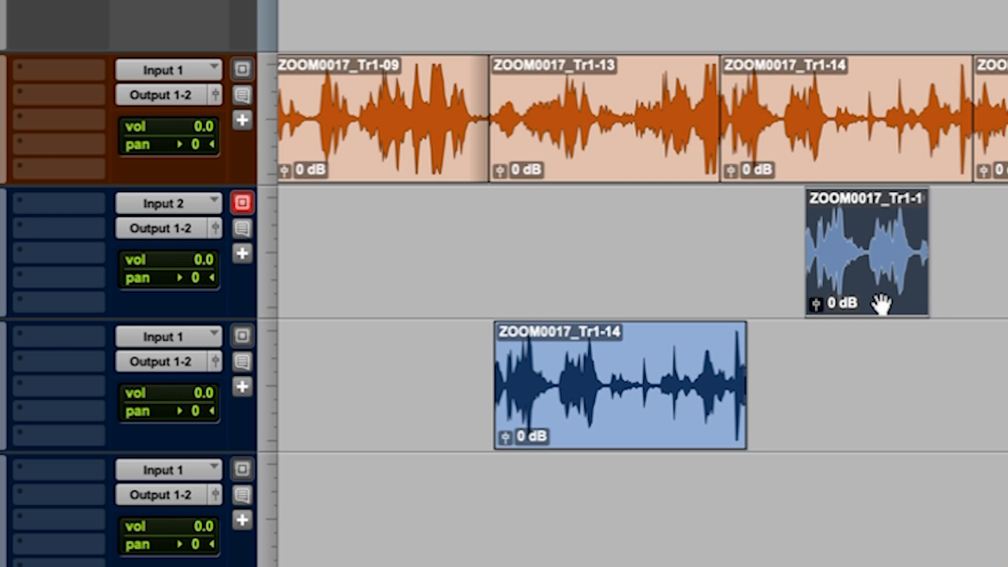
# Duplicate the short Audio 1 clip to Audio 2 in sync and place further copies along both tracks.
pyautogui.moveTo(879, 294); pyautogui.dragTo(893, 371)
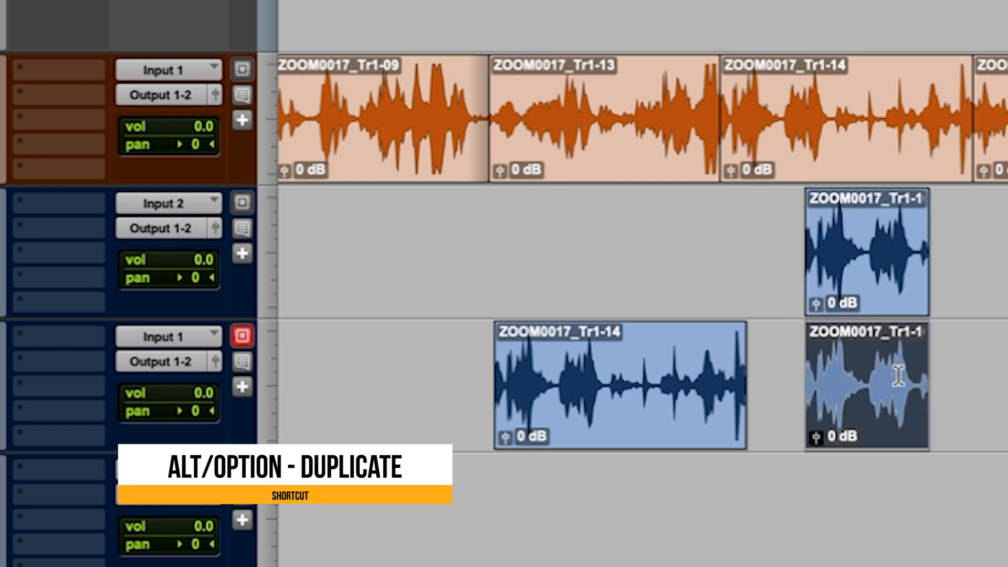
pyautogui.moveTo(874, 420); pyautogui.dragTo(993, 411)
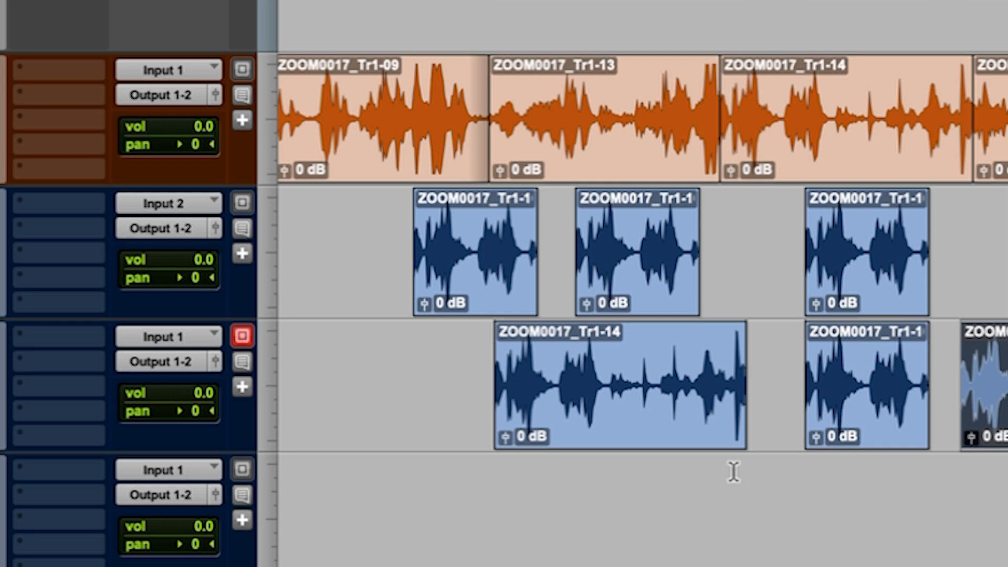
# Move the long Audio 2 clip slightly earlier, and delete it together with the two short Audio 1 clips above it.
pyautogui.moveTo(697, 429); pyautogui.dragTo(614, 413)
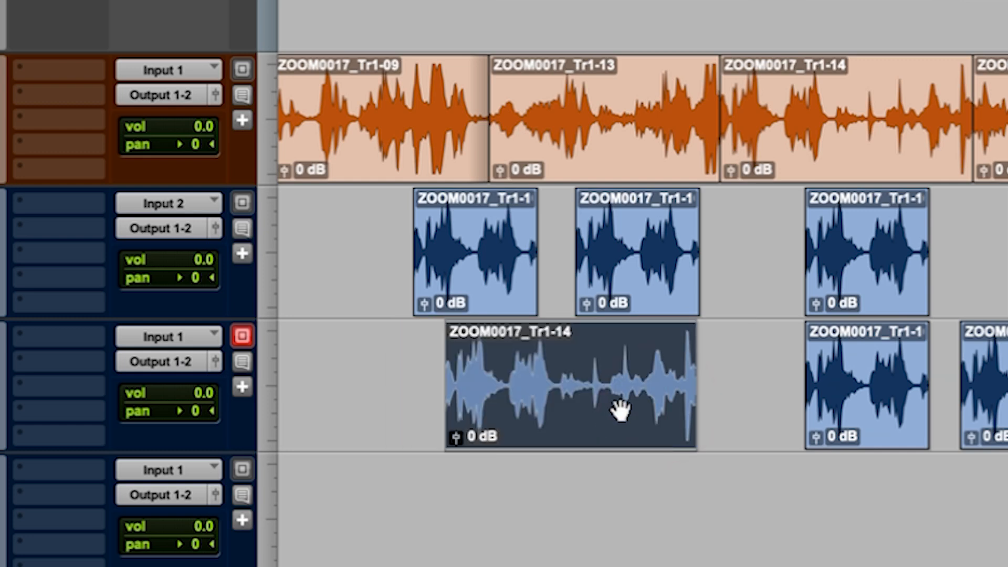
pyautogui.moveTo(359, 218); pyautogui.dragTo(735, 344)
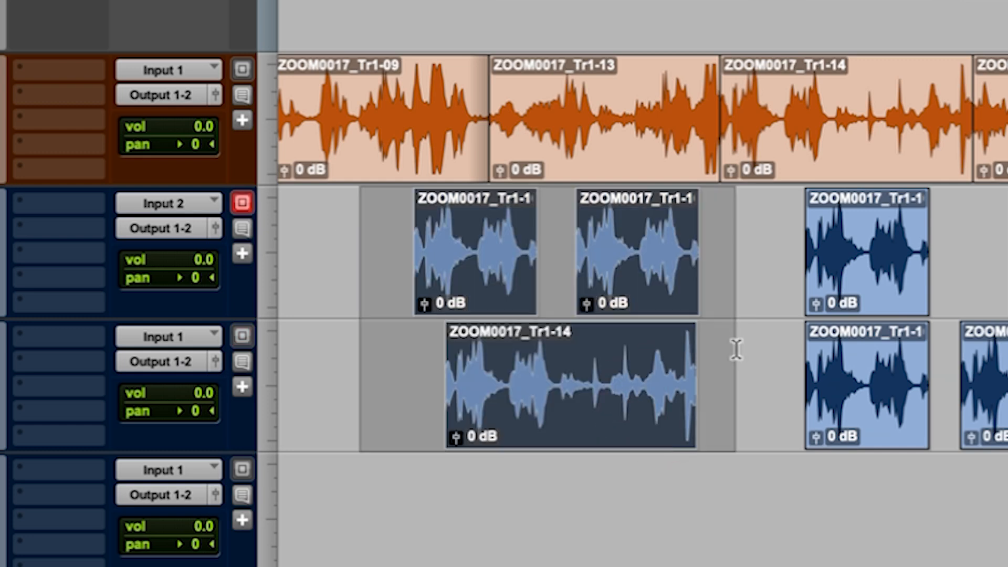
pyautogui.press('Delete')
# Move the remaining short Audio 1 clip earlier to 00:00:13:01 and copy it in sync to Audio 2 and Audio 3.
pyautogui.moveTo(869, 288); pyautogui.dragTo(633, 290)
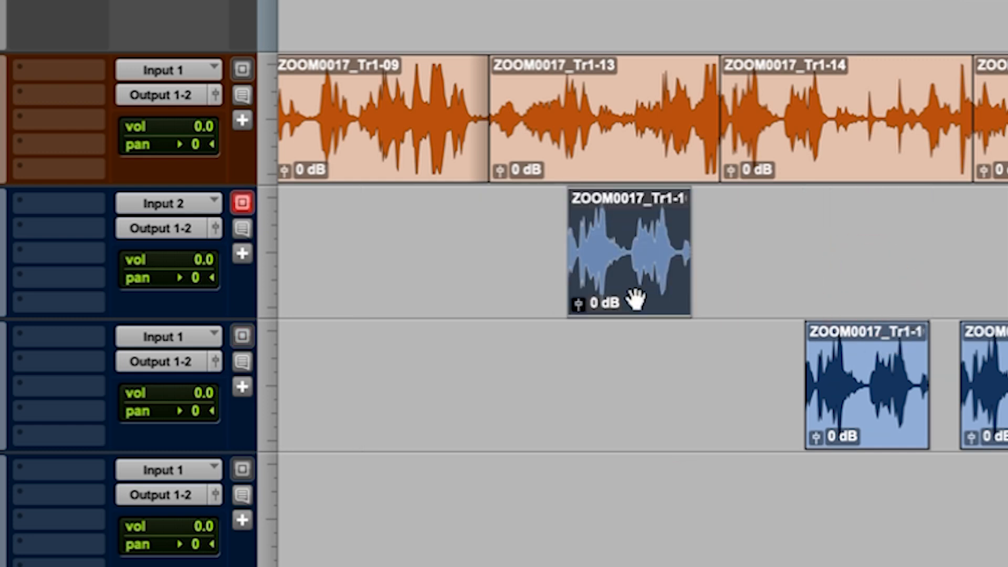
pyautogui.moveTo(624, 287); pyautogui.dragTo(641, 413)
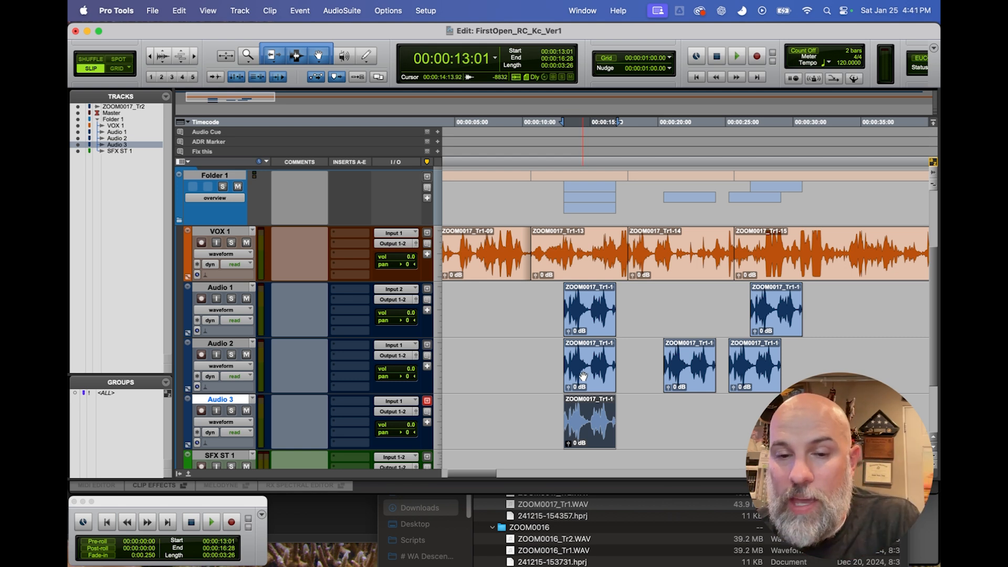
# Nudge the Audio 3 clip earlier and later in one-second steps, ending aligned with the copies above it.
pyautogui.press('Left')
pyautogui.press('Left')
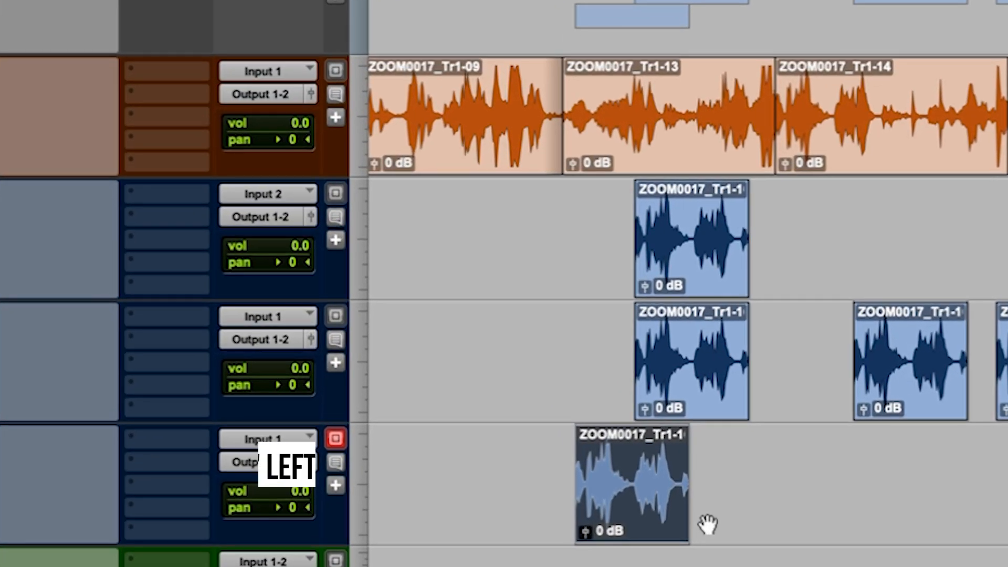
pyautogui.press(',')
pyautogui.press(',')
pyautogui.press('.')
pyautogui.press('.')
pyautogui.press('.')
pyautogui.press('.')
pyautogui.press('.')
pyautogui.press(',')
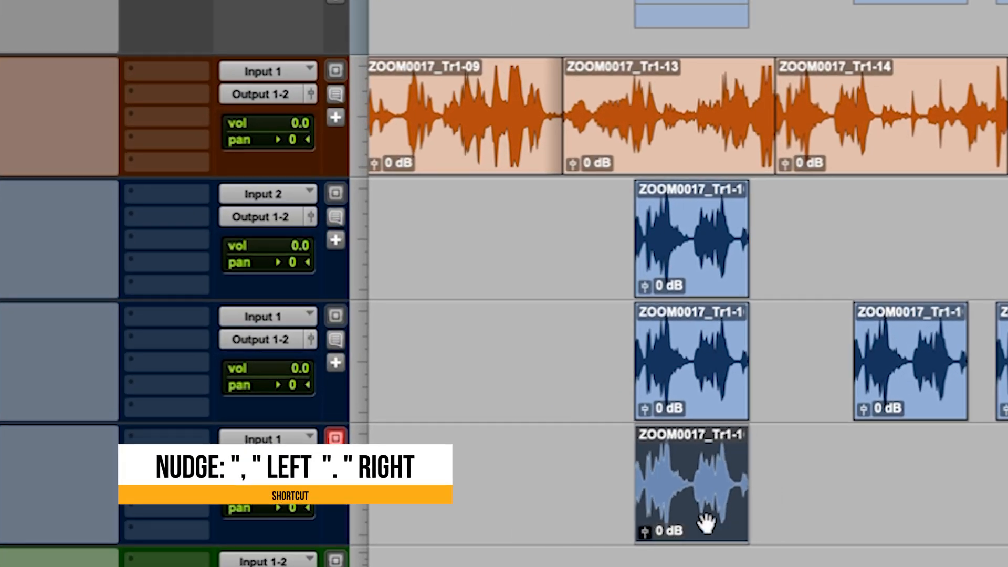
# Nudge the Audio 3 clip back and forth in one-second steps, ending with its start at 00:00:10:01.
pyautogui.press(',')
pyautogui.press(',')
pyautogui.press(',')
pyautogui.press(',')
pyautogui.press('.')
pyautogui.press('.')
pyautogui.press('.')
pyautogui.press('.')
pyautogui.press('.')
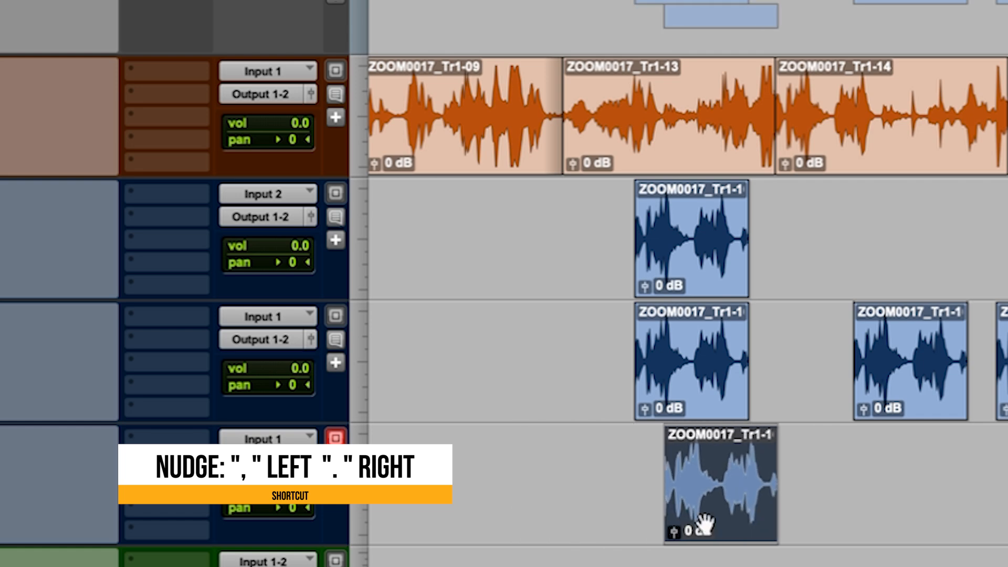
pyautogui.press(',')
pyautogui.press(',')
pyautogui.press(',')
pyautogui.press(',')
pyautogui.press('.')
pyautogui.press('.')
pyautogui.press('.')
pyautogui.press('.')
pyautogui.press('.')
pyautogui.press(',')
pyautogui.press(',')
pyautogui.press(',')
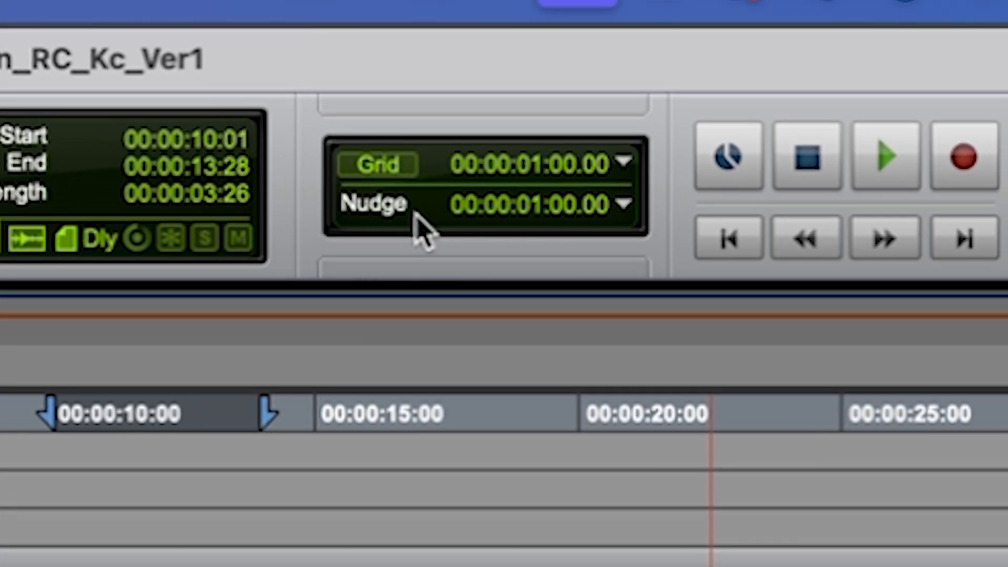
# Set the nudge value to 1 frame and nudge the Audio 3 clip frame by frame to start at 00:00:11:14.
pyautogui.click(502, 210)
pyautogui.click(622, 206)
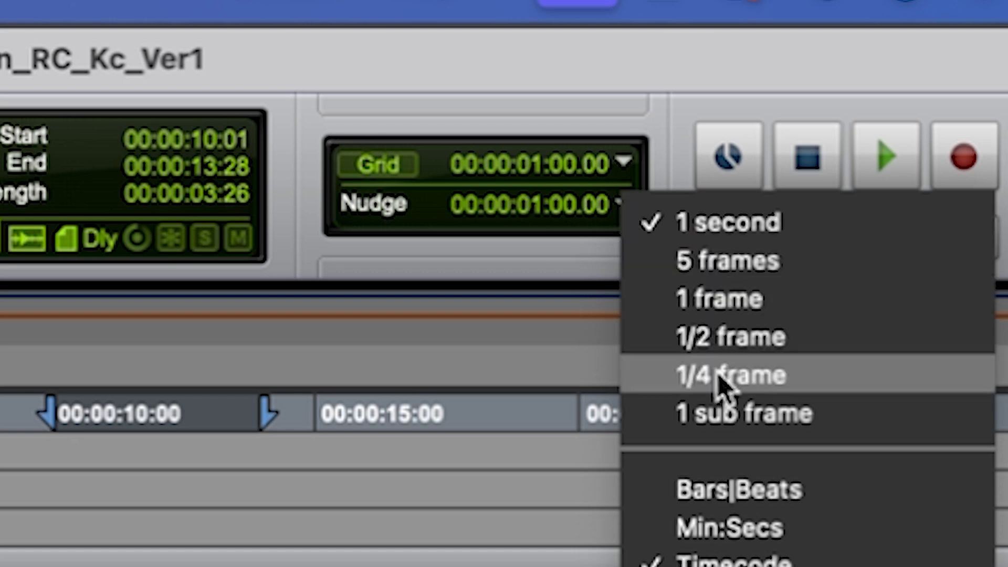
pyautogui.click(711, 300)
pyautogui.press('+')
pyautogui.press('+')
pyautogui.press('+')
pyautogui.press('+')
pyautogui.press('+')
pyautogui.press('+')
pyautogui.press('+')
pyautogui.press('+')
pyautogui.press('+')
pyautogui.press('+')
pyautogui.press('+')
pyautogui.press('+')
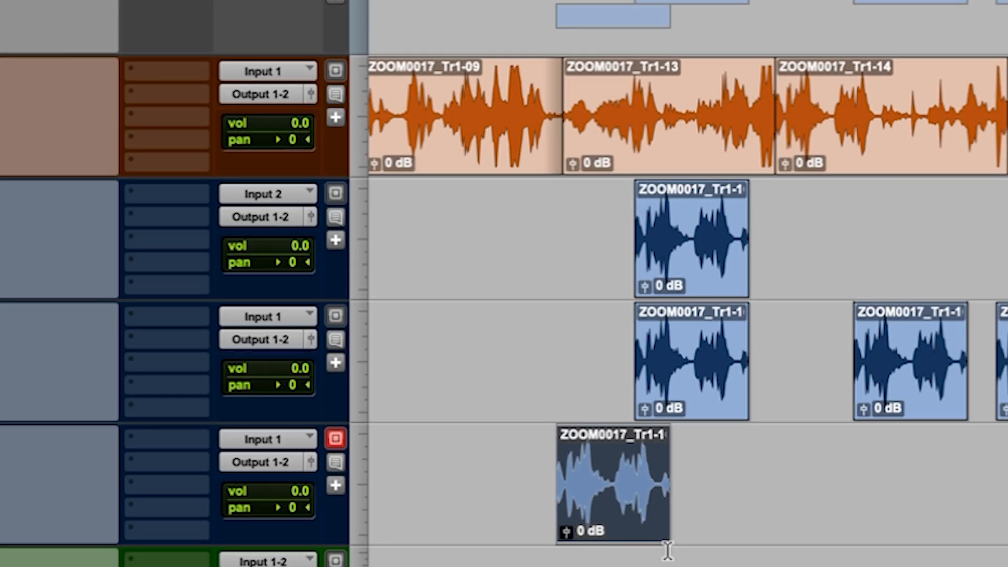
pyautogui.press('+')
pyautogui.press('+')
pyautogui.press('+')
pyautogui.press('+')
pyautogui.press('+')
pyautogui.press('+')
pyautogui.press('+')
pyautogui.press('+')
pyautogui.press('+')
pyautogui.press('+')
pyautogui.press('+')
pyautogui.press('+')
pyautogui.press('+')
pyautogui.press('+')
pyautogui.press('+')
pyautogui.press('+')
pyautogui.press('+')
pyautogui.press('+')
pyautogui.press('+')
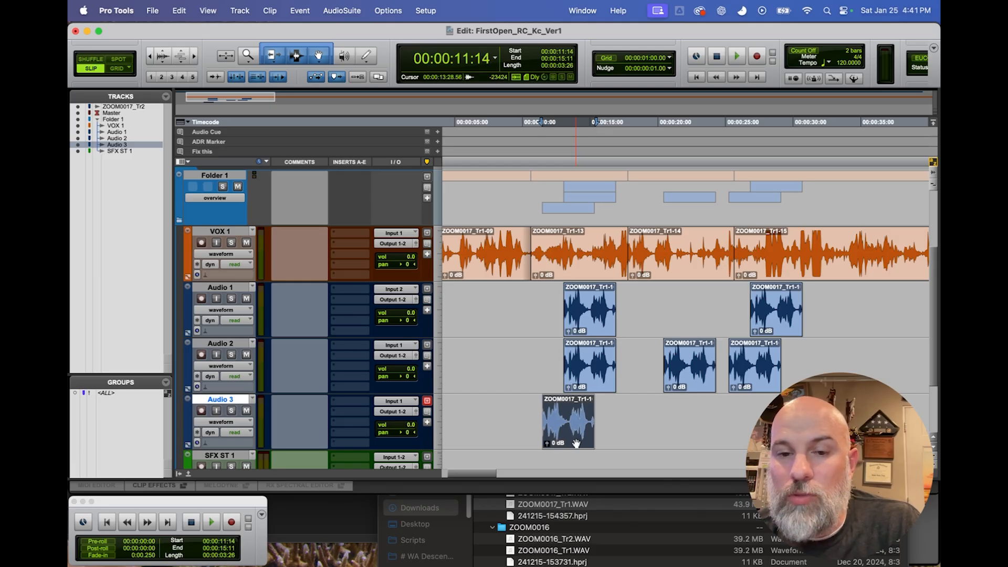
# Fine-nudge the Audio 3 clip to start at 00:00:11:11, and set the nudge value to 1 second.
pyautogui.press('-')
pyautogui.press('-')
pyautogui.press('-')
pyautogui.press('-')
pyautogui.press('-')
pyautogui.press('-')
pyautogui.press('-')
pyautogui.press('-')
pyautogui.press('-')
pyautogui.press('+')
pyautogui.press('+')
pyautogui.press('+')
pyautogui.press('+')
pyautogui.press('+')
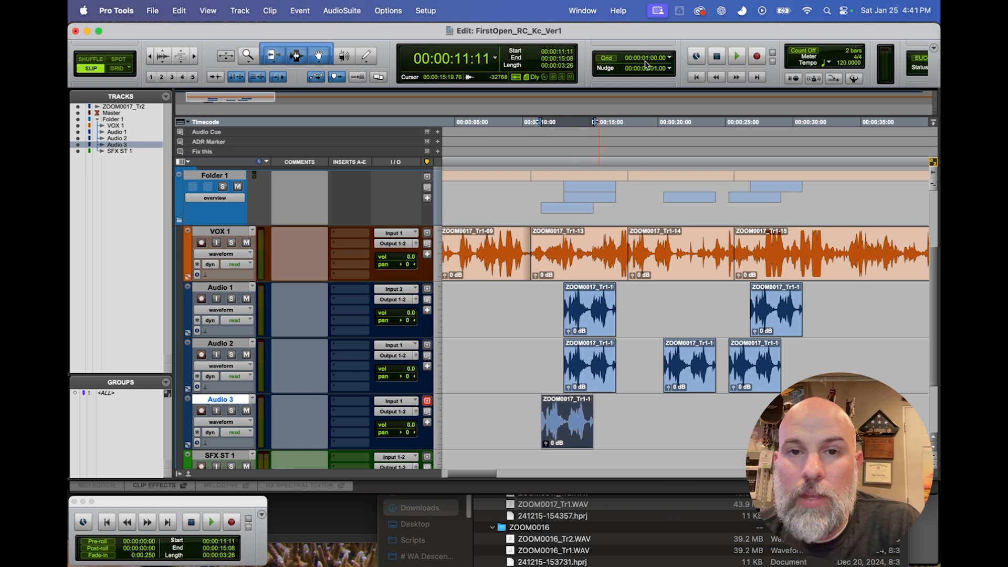
pyautogui.click(668, 73)
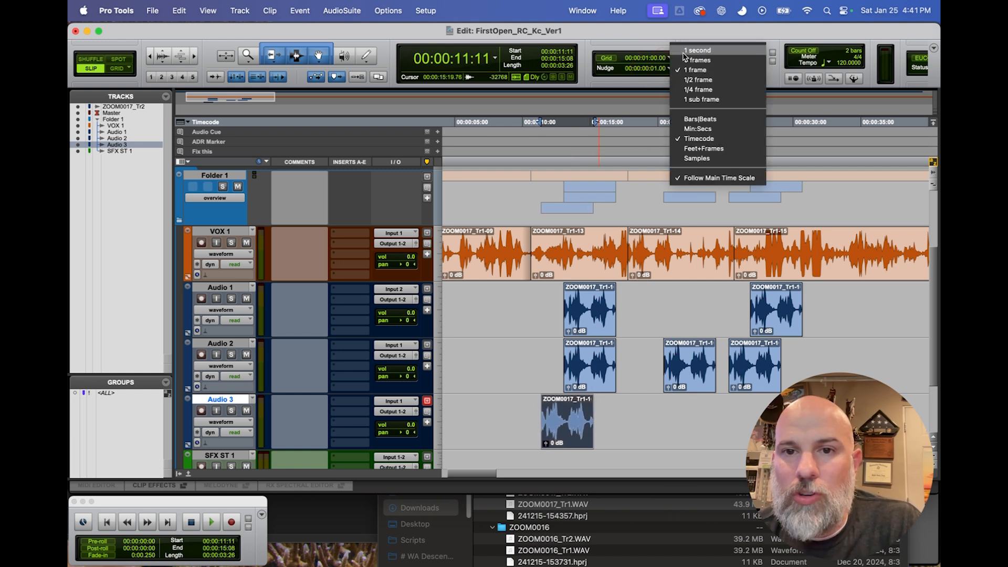
pyautogui.click(686, 51)
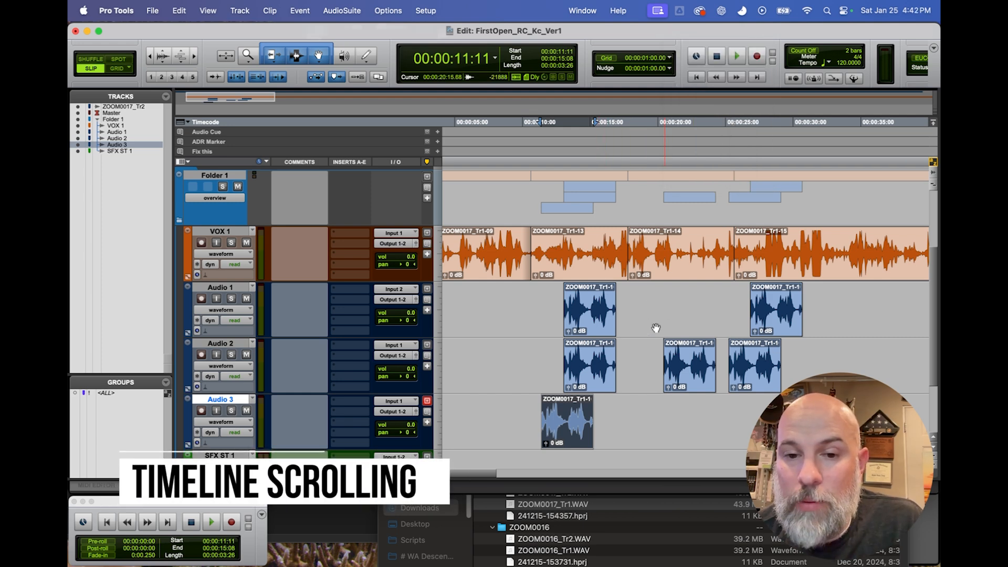
# Scroll horizontally along the timeline to view the later parts of the session and return to the opening clips.
pyautogui.moveTo(456, 476)
pyautogui.mouseDown()
pyautogui.moveTo(465, 469)
pyautogui.moveTo(455, 467)
pyautogui.moveTo(475, 468)
pyautogui.moveTo(464, 467)
pyautogui.mouseUp()
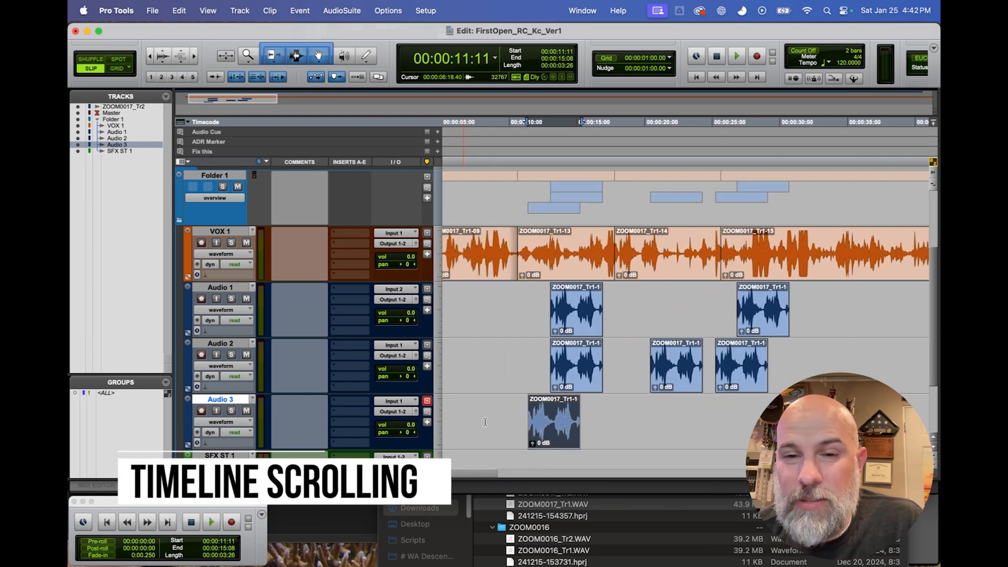
pyautogui.hscroll(3, 544, 308)
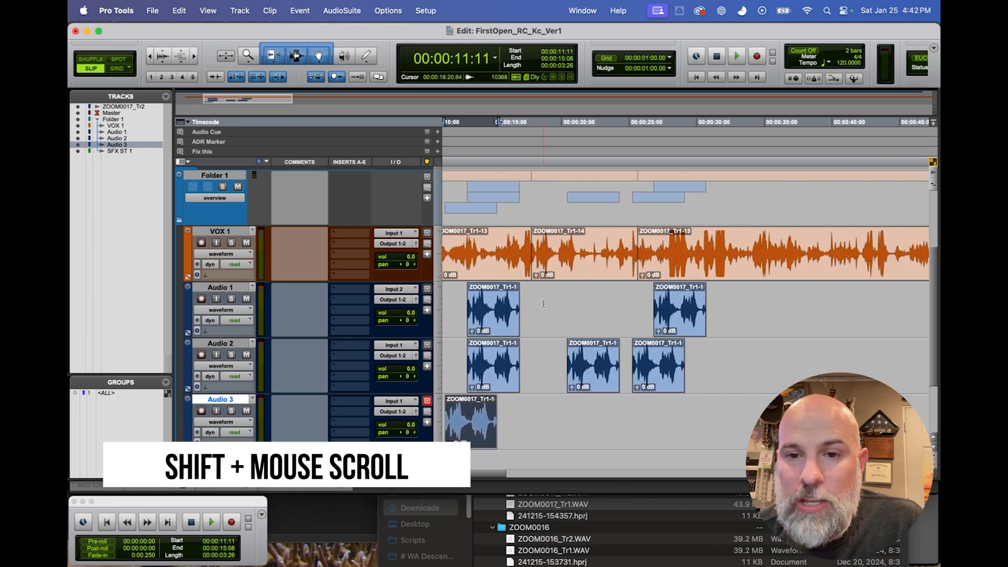
pyautogui.hscroll(-4, 544, 307)
pyautogui.hscroll(8, 543, 306)
pyautogui.hscroll(-9, 544, 307)
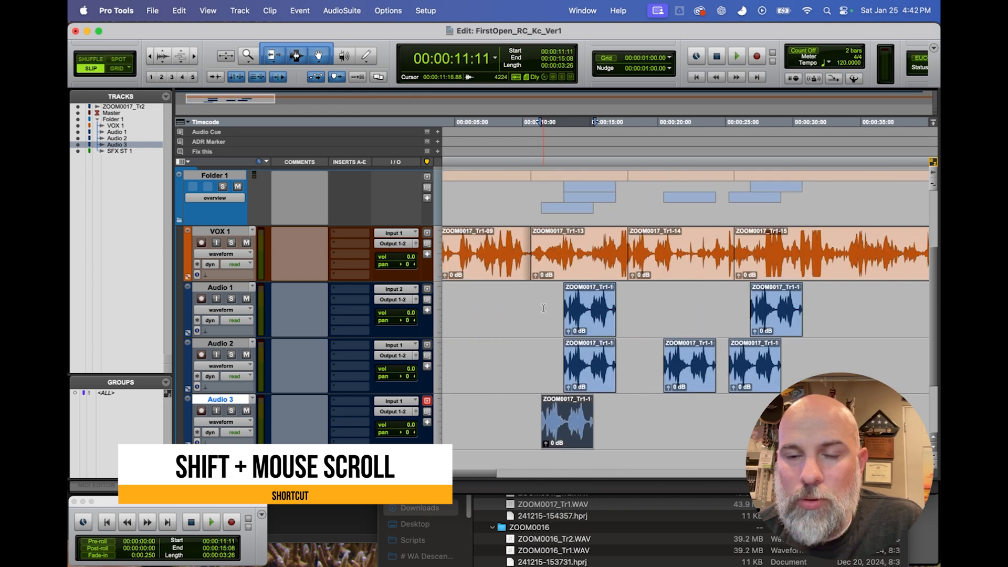
pyautogui.hscroll(10, 543, 310)
pyautogui.hscroll(-10, 543, 310)
pyautogui.hscroll(12, 543, 311)
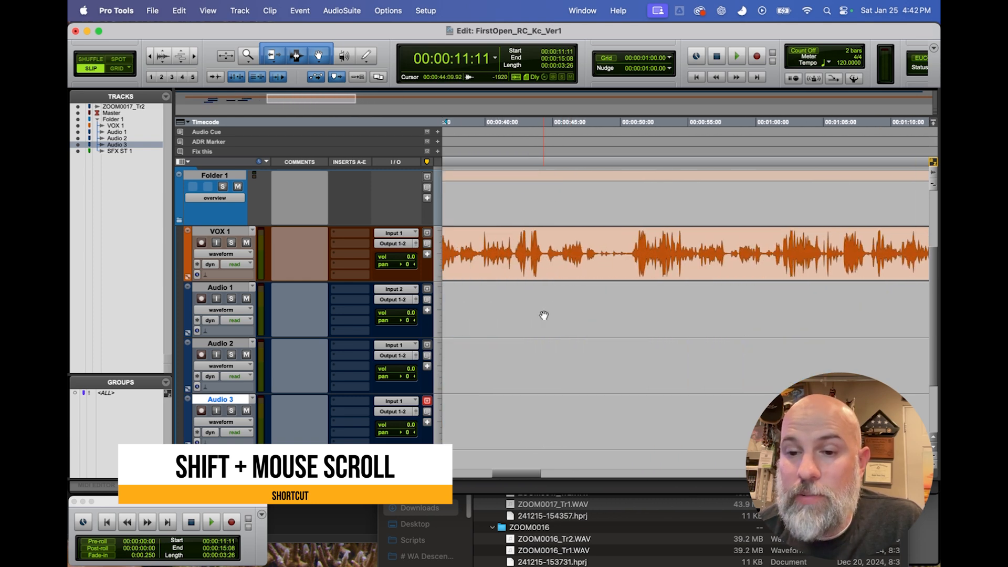
pyautogui.hscroll(-12, 544, 315)
pyautogui.hscroll(15, 544, 316)
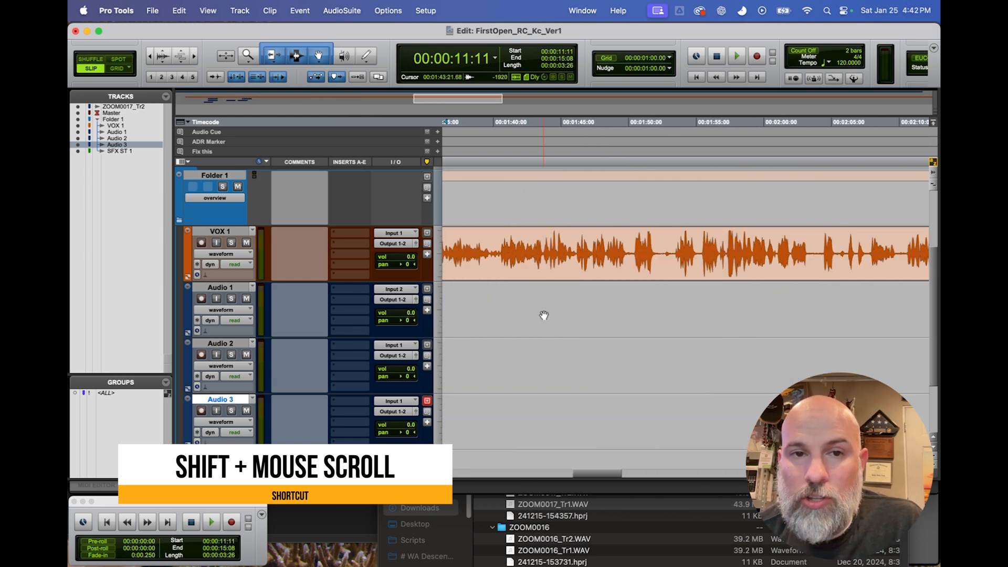
pyautogui.hscroll(-15, 544, 315)
pyautogui.hscroll(10, 542, 315)
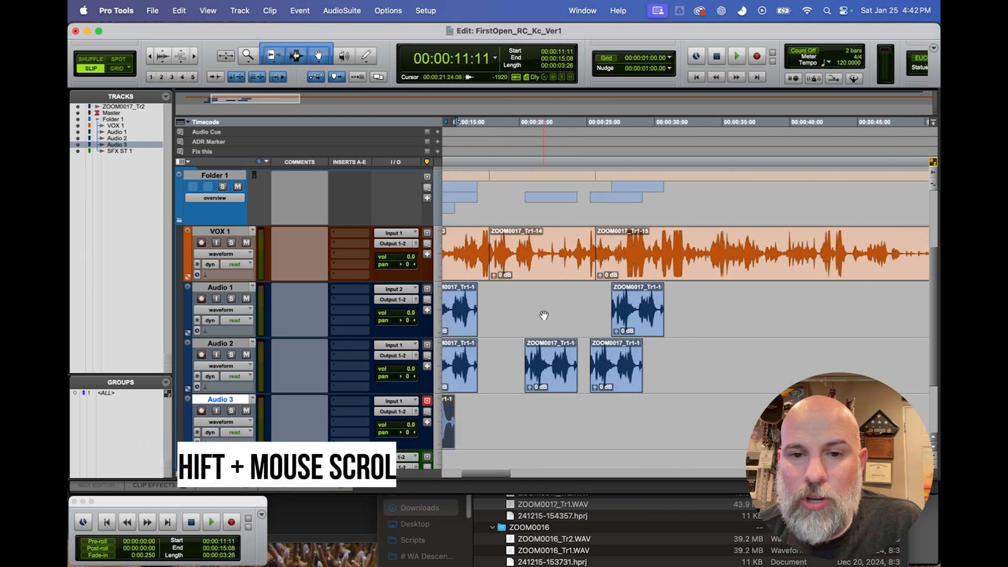
pyautogui.hscroll(-10, 542, 315)
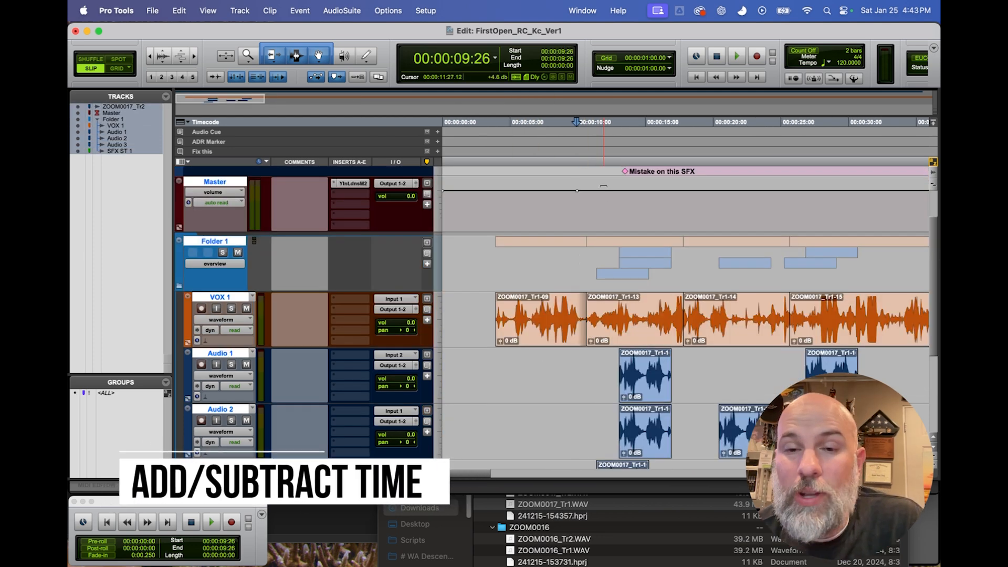
# Place the edit cursor at 00:00:11:07 across all tracks and open the Insert Time operation.
pyautogui.click(595, 162)
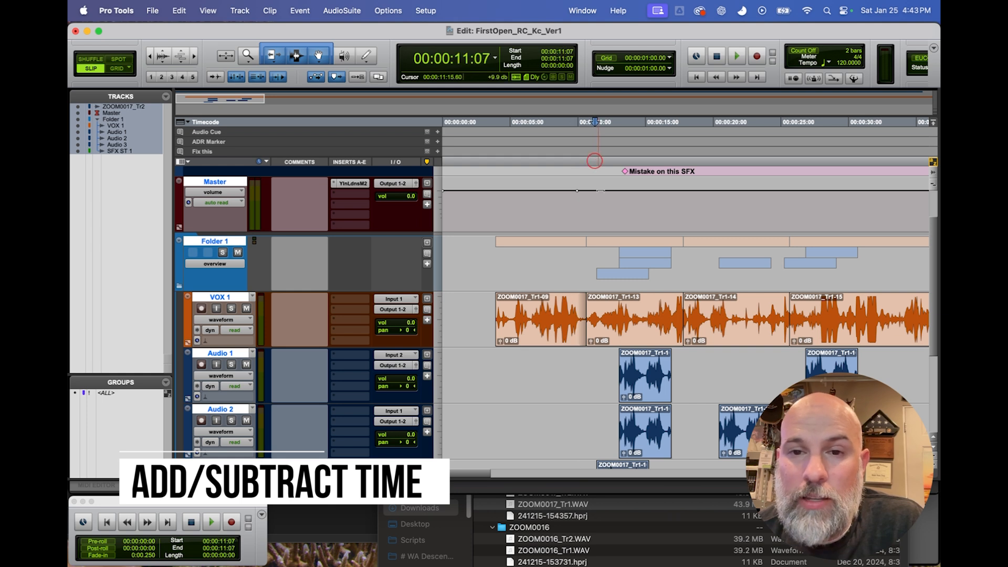
pyautogui.scroll(2, 608, 261)
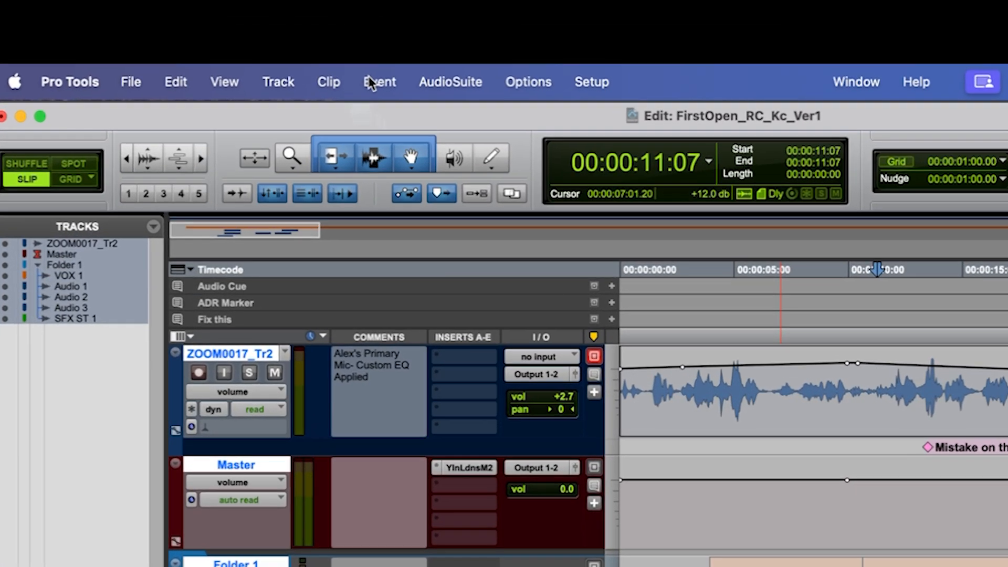
pyautogui.click(296, 11)
pyautogui.moveTo(396, 127)
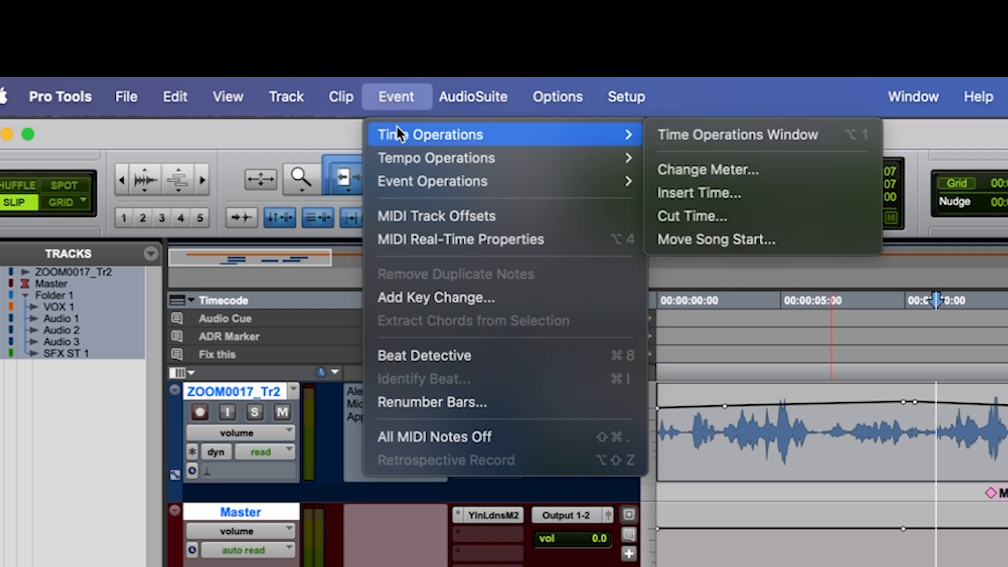
pyautogui.click(711, 193)
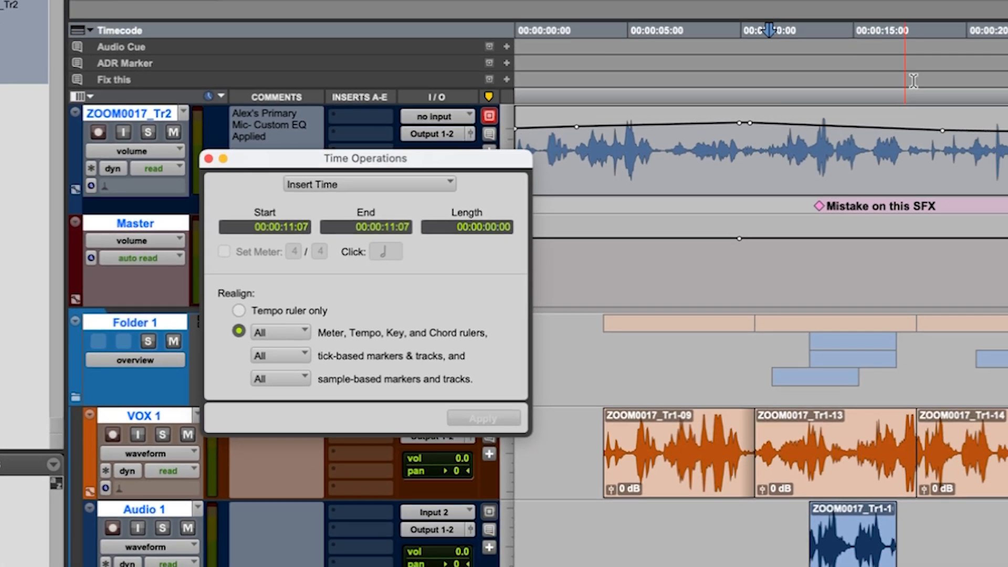
# Add a marker named Pickup line to the ADR Marker ruler at 00:00:19:12.
pyautogui.click(913, 80)
pyautogui.click(951, 71)
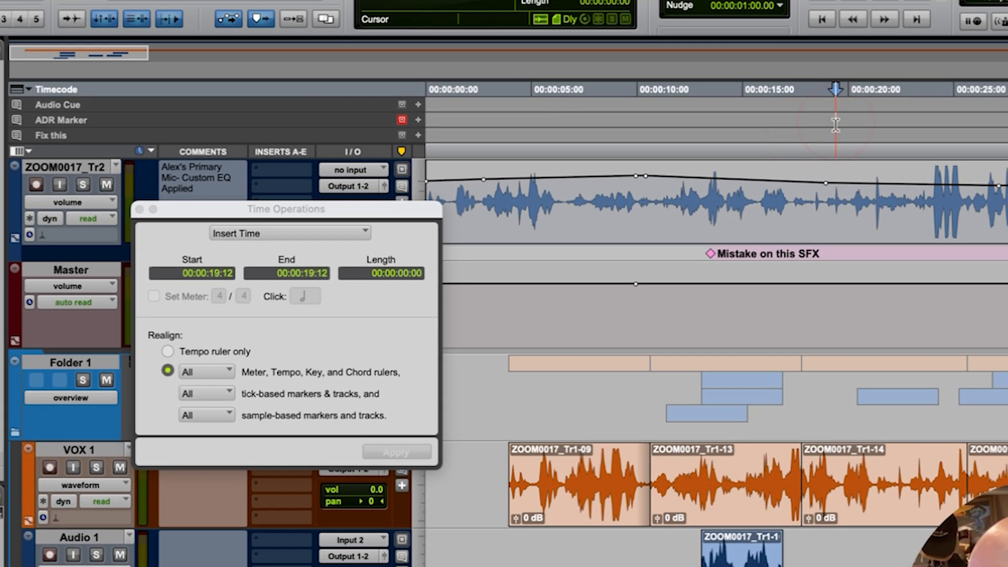
pyautogui.click(418, 121)
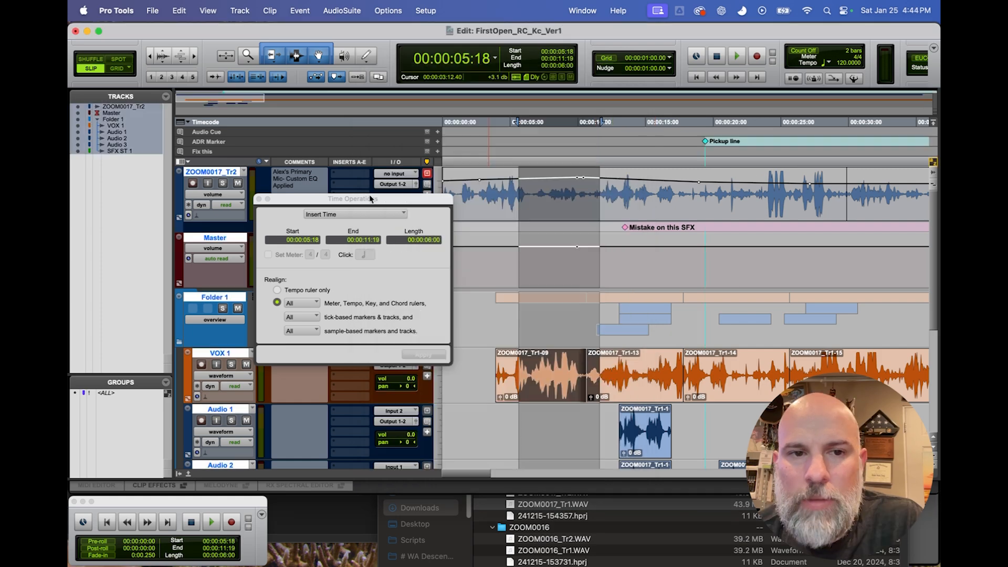
# Cut the time from 00:00:06:29 to 00:00:11:11 across all tracks, realigning all rulers, markers and tracks.
pyautogui.moveTo(371, 198)
pyautogui.mouseDown()
pyautogui.moveTo(407, 174)
pyautogui.moveTo(380, 142)
pyautogui.mouseUp()
pyautogui.click(370, 160)
pyautogui.click(365, 168)
pyautogui.moveTo(527, 161); pyautogui.dragTo(608, 161)
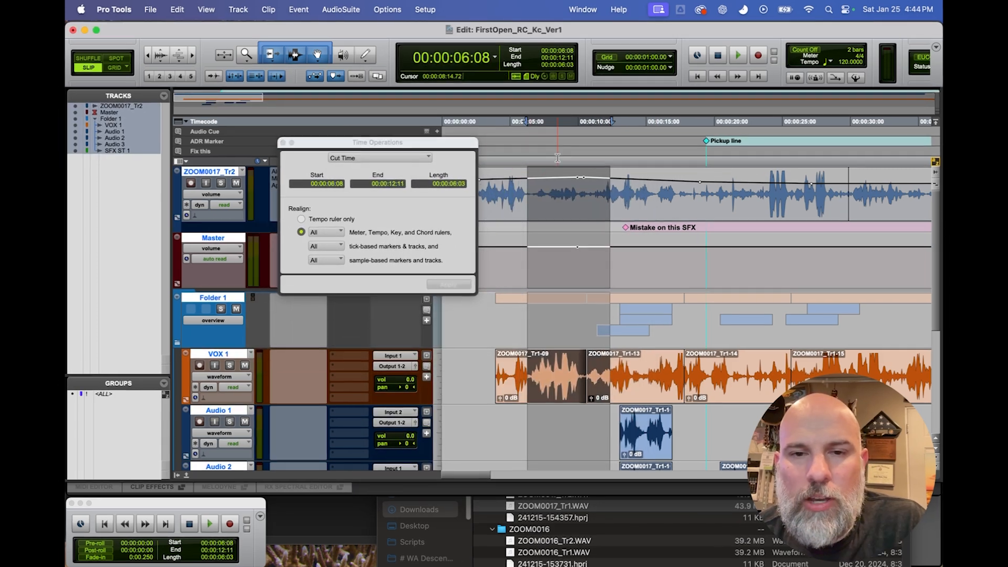
pyautogui.click(536, 161)
pyautogui.moveTo(538, 156); pyautogui.dragTo(602, 156)
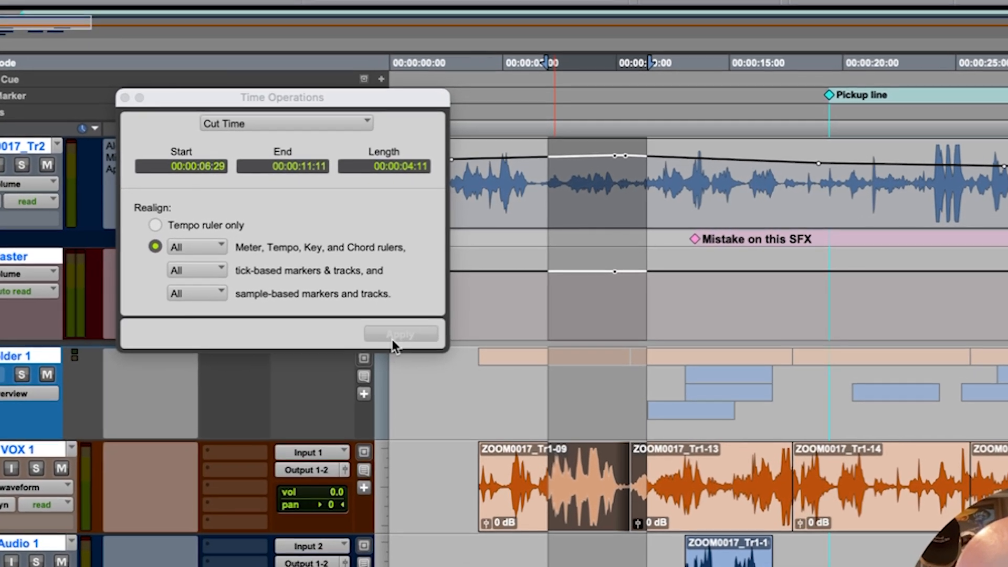
pyautogui.click(411, 319)
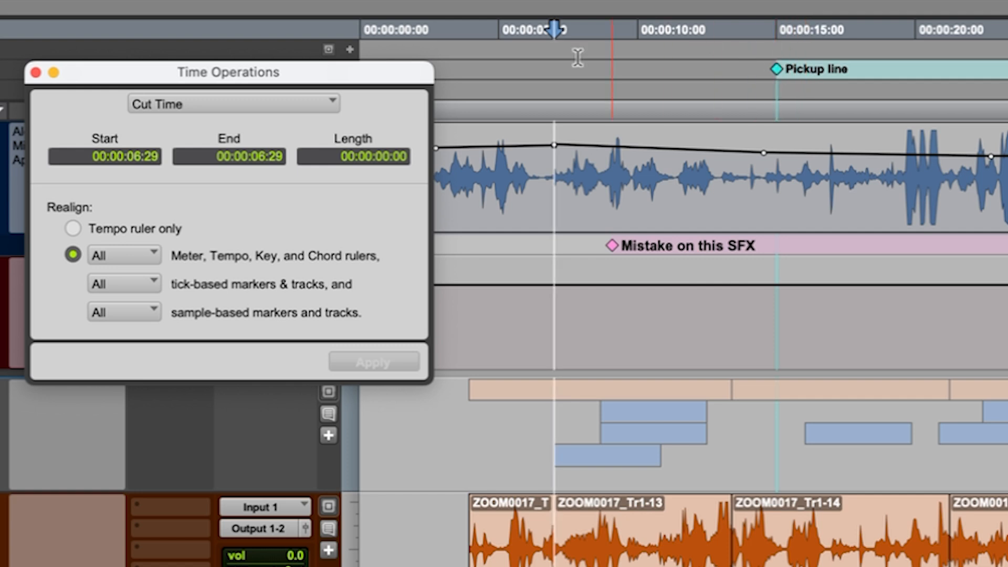
# Insert 3 seconds of time at 00:00:06:29 across the session and close the Time Operations window.
pyautogui.click(238, 108)
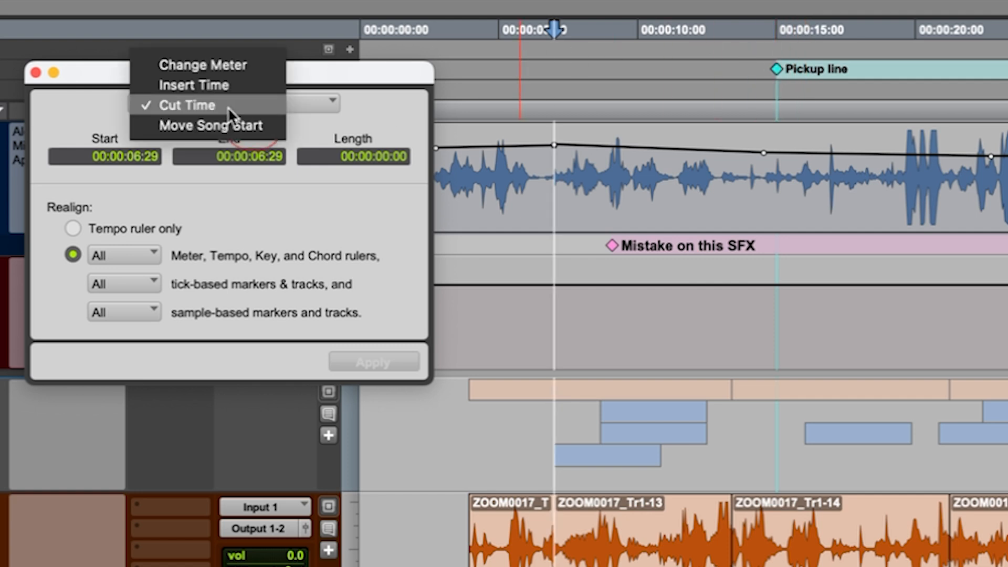
pyautogui.click(212, 84)
pyautogui.click(383, 158)
pyautogui.write('3')
pyautogui.click(399, 392)
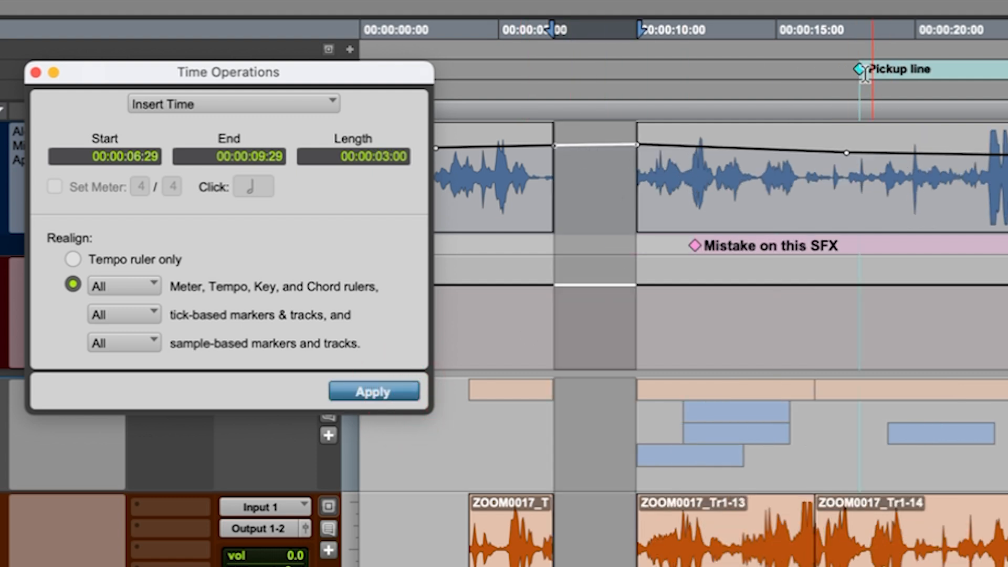
pyautogui.click(36, 73)
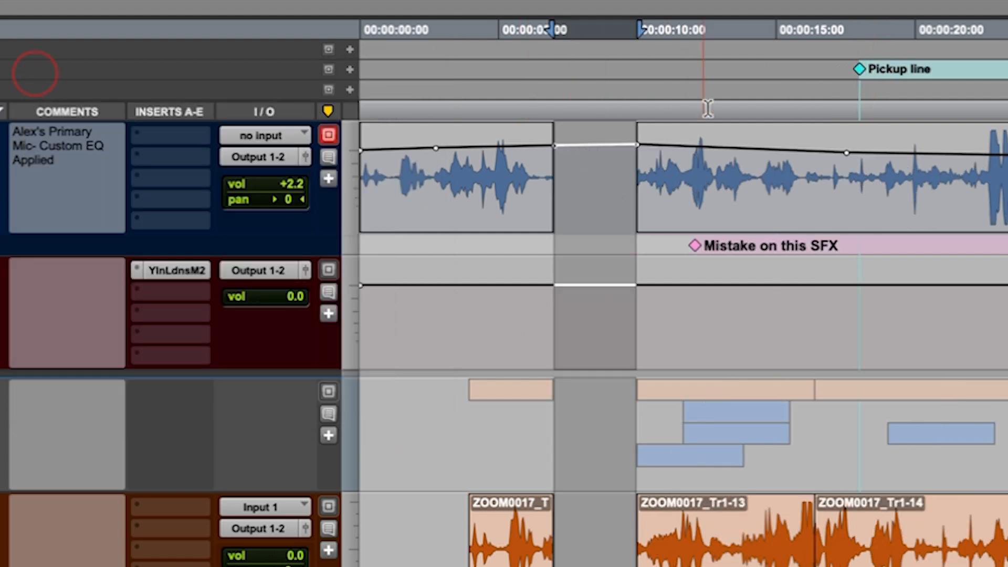
# Select everything from 00:00:09:09 to the session end on all tracks and shift it about 3 seconds earlier.
pyautogui.click(618, 109)
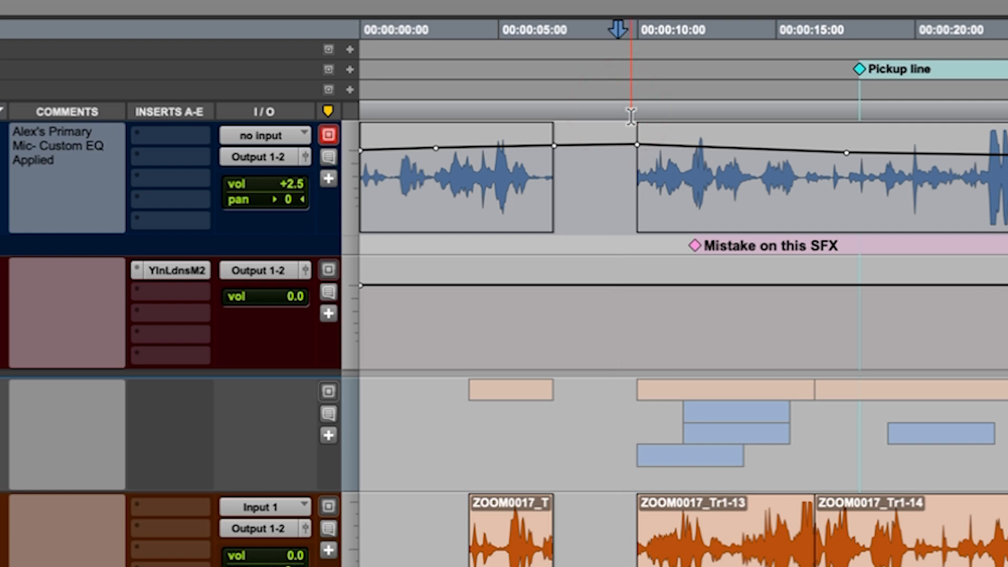
pyautogui.hotkey('alt', 'shift', 'Return')
pyautogui.moveTo(733, 566); pyautogui.dragTo(652, 566)
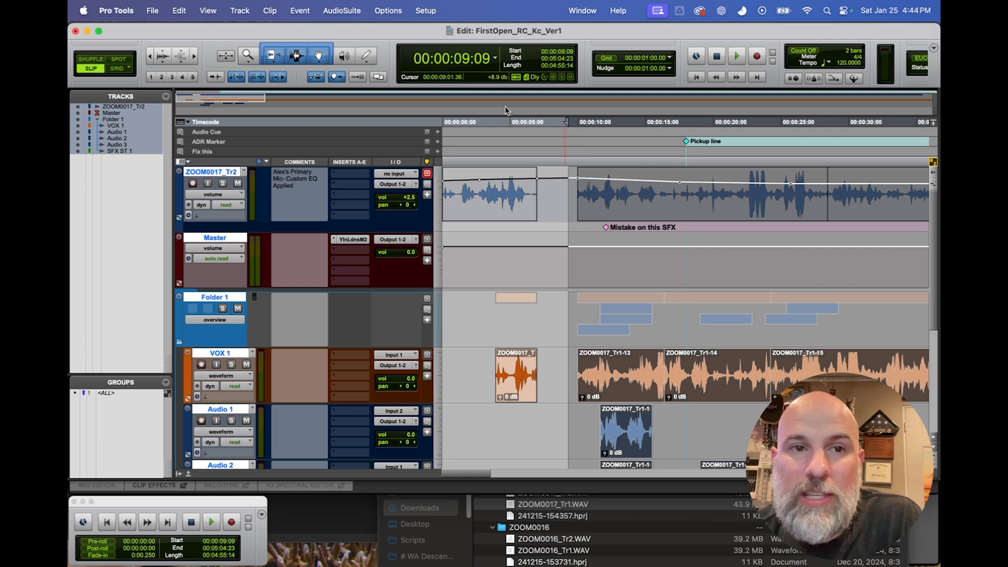
pyautogui.click(299, 11)
pyautogui.moveTo(367, 31)
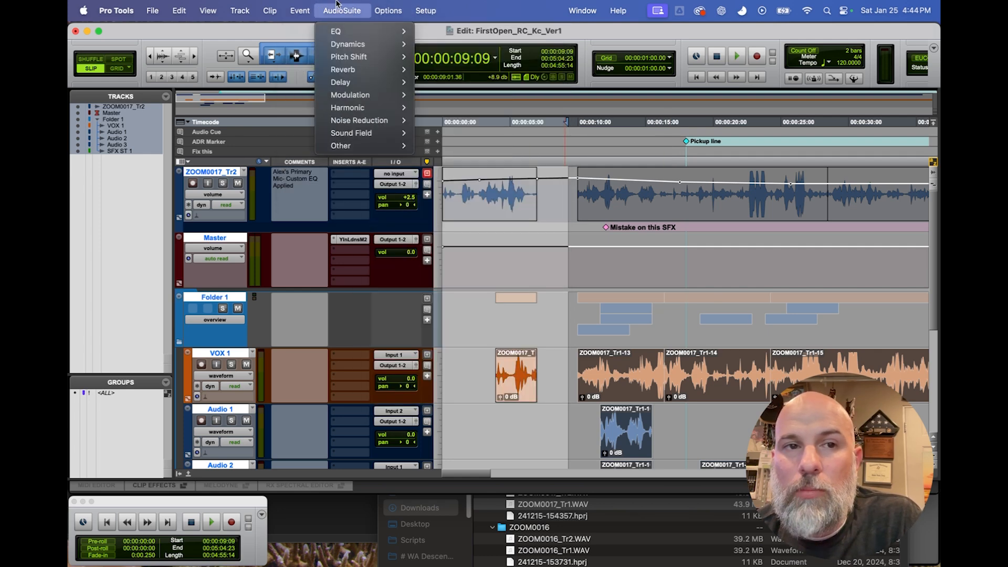
pyautogui.click(300, 11)
pyautogui.click(298, 7)
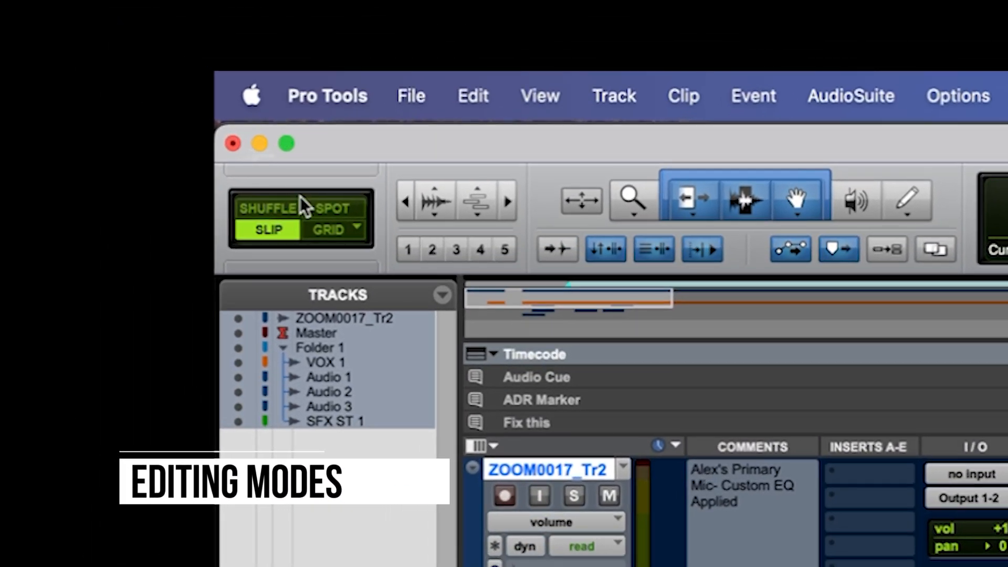
# Switch the edit mode to Shuffle, Spot and Grid in turn, ending on Slip.
pyautogui.click(271, 210)
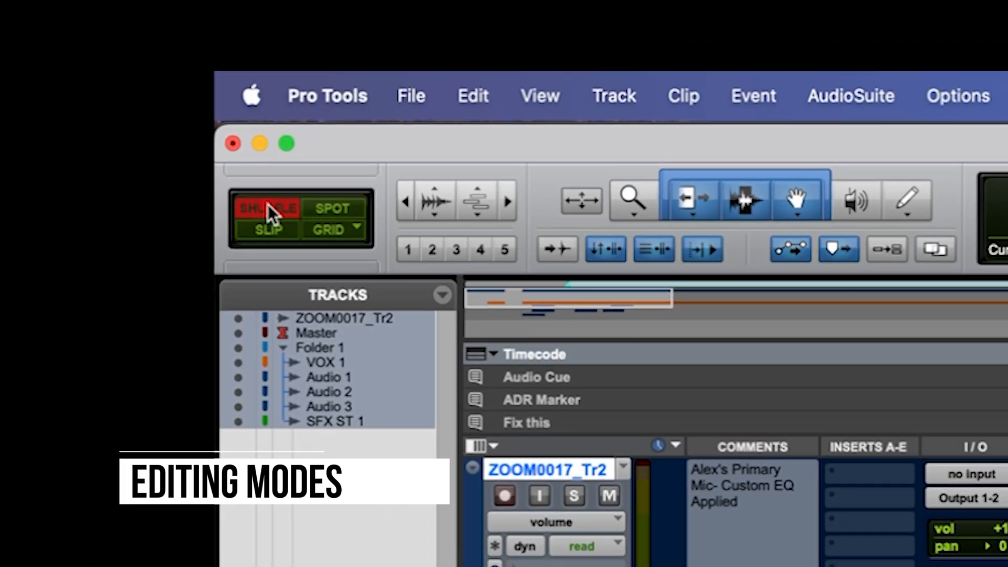
pyautogui.click(330, 210)
pyautogui.click(330, 234)
pyautogui.click(279, 231)
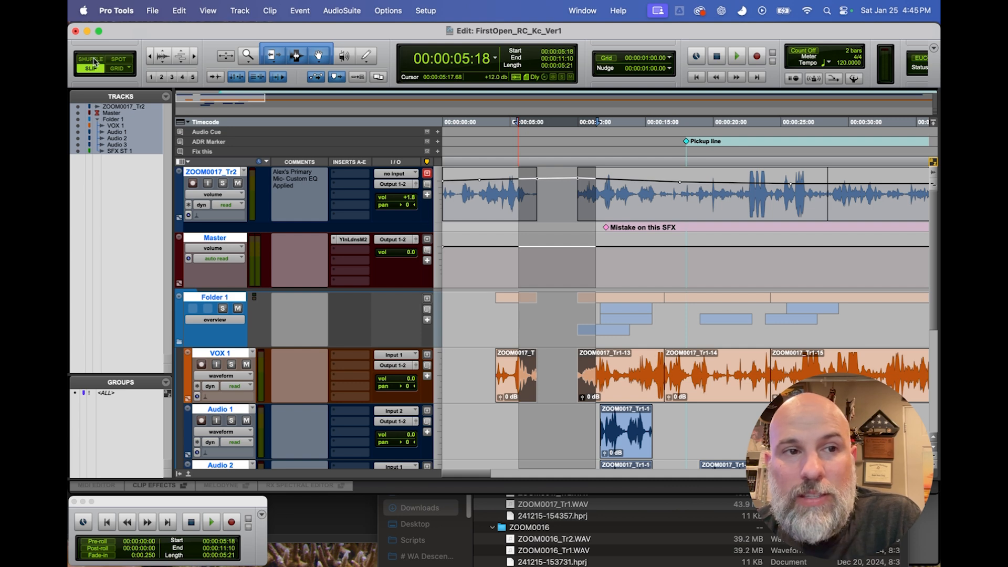
# Activate Shuffle mode and move the VOX 1 clip ZOOM0017_Tr1-14 ahead of ZOOM0017_Tr1-13.
pyautogui.scroll(-2, 570, 216)
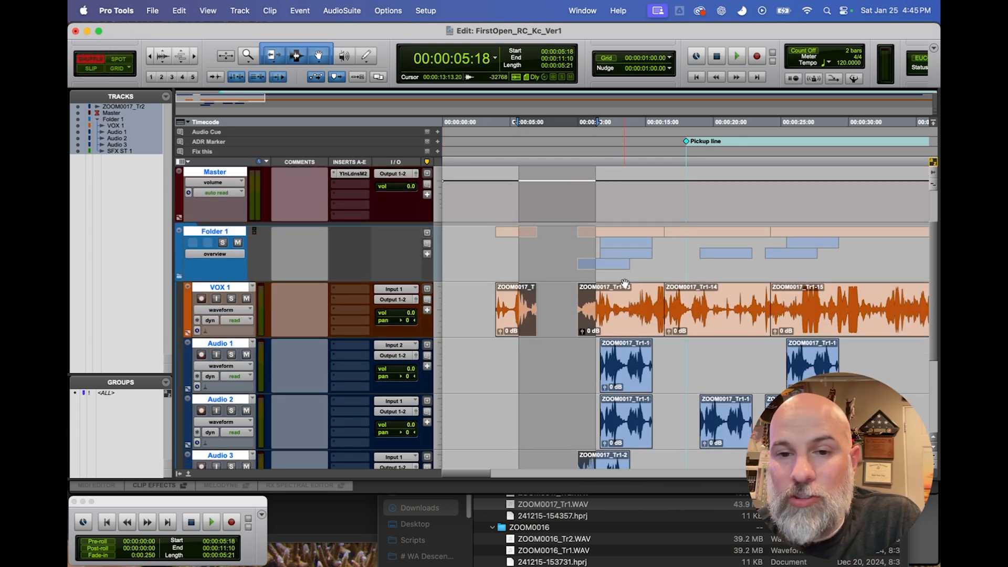
pyautogui.click(633, 317)
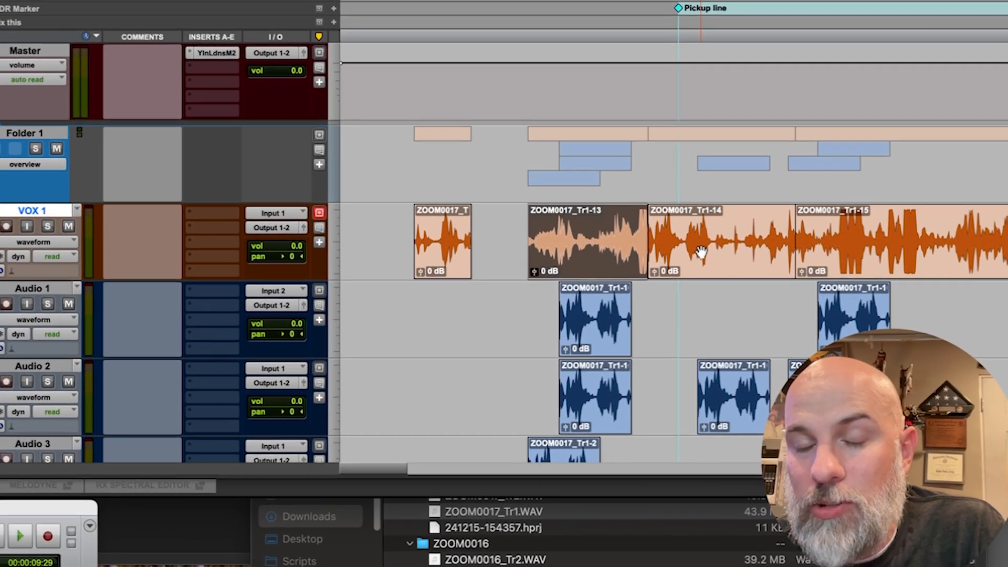
pyautogui.scroll(2, 701, 279)
pyautogui.scroll(-1, 701, 279)
pyautogui.scroll(2, 700, 229)
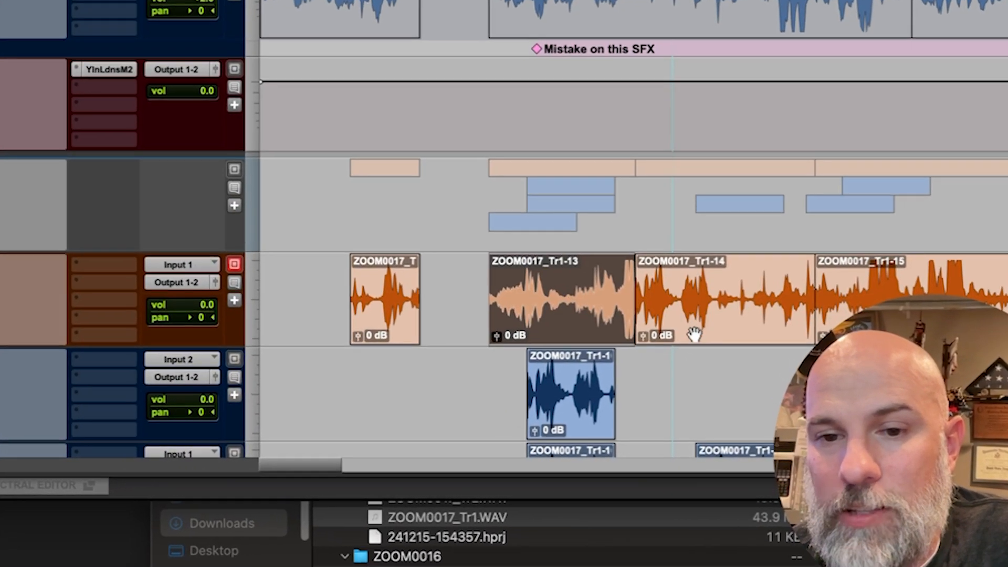
pyautogui.click(695, 257)
pyautogui.moveTo(557, 316); pyautogui.dragTo(495, 316)
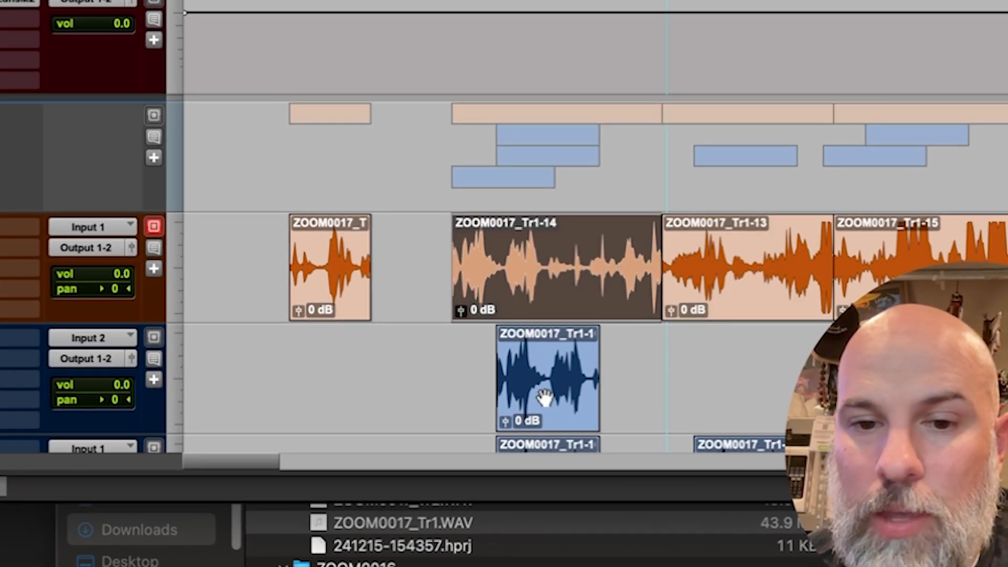
# Shuffle the Audio 1 clip onto VOX 1 directly after its first clip, and open the Spot dialog for it in Spot mode without applying changes.
pyautogui.moveTo(544, 404); pyautogui.dragTo(402, 283)
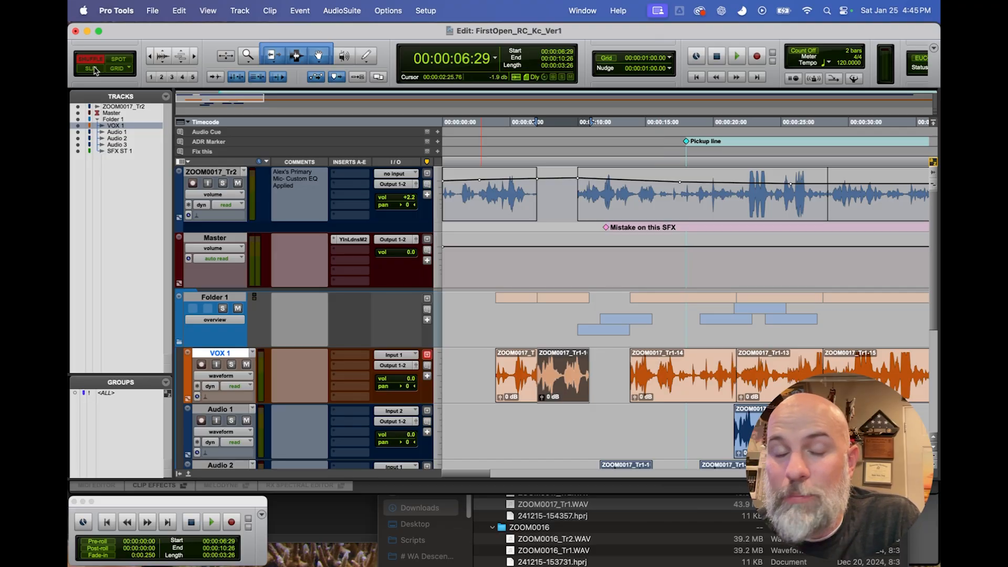
pyautogui.click(117, 59)
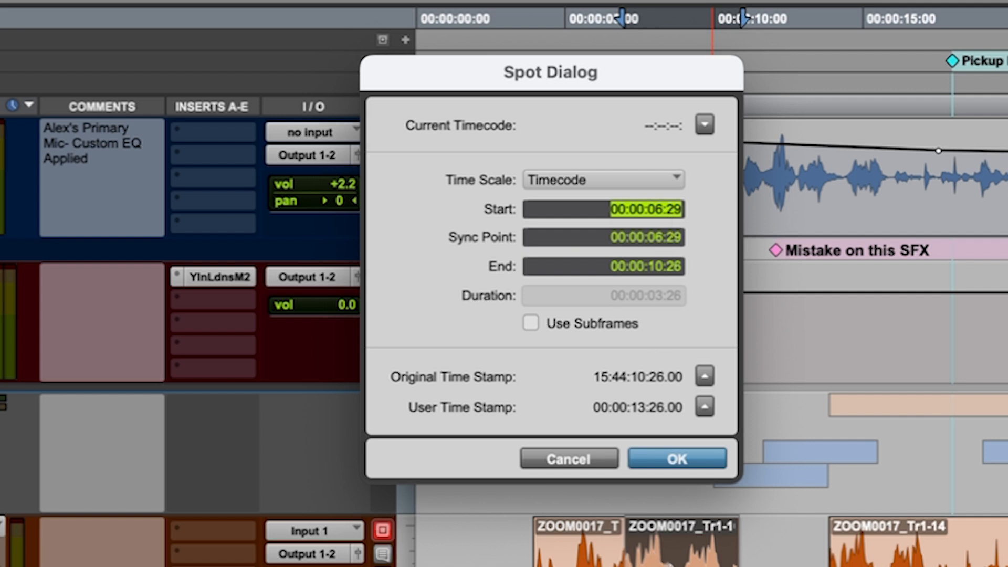
pyautogui.click(588, 458)
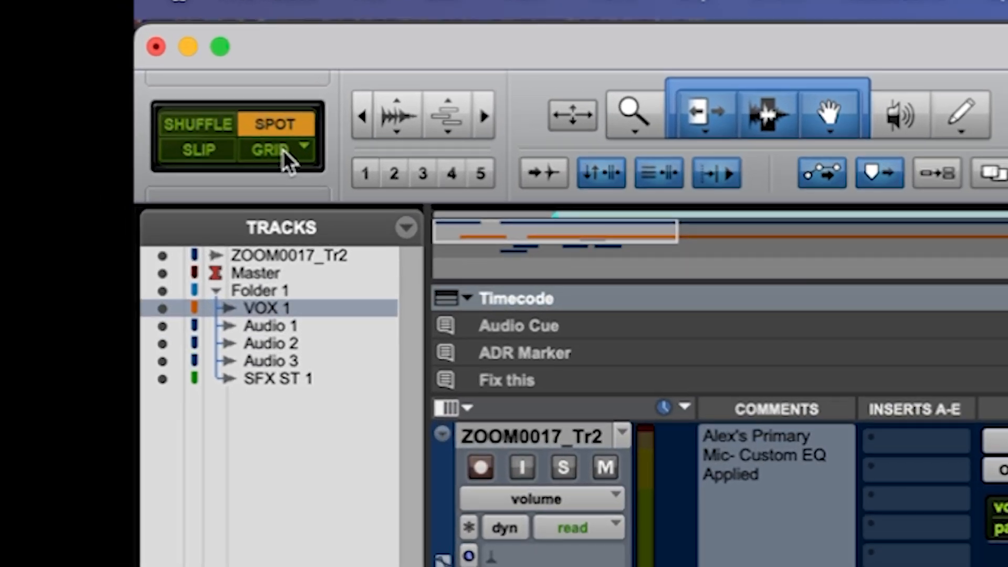
# Switch to Grid mode and move the second VOX 1 clip along the 1-second grid to start at 00:00:08:00.
pyautogui.click(120, 71)
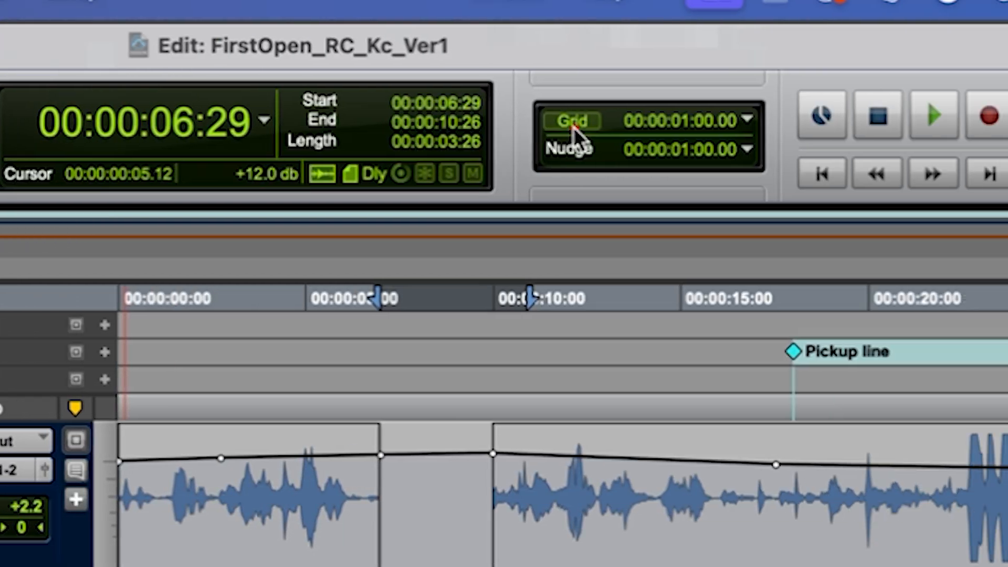
pyautogui.click(486, 126)
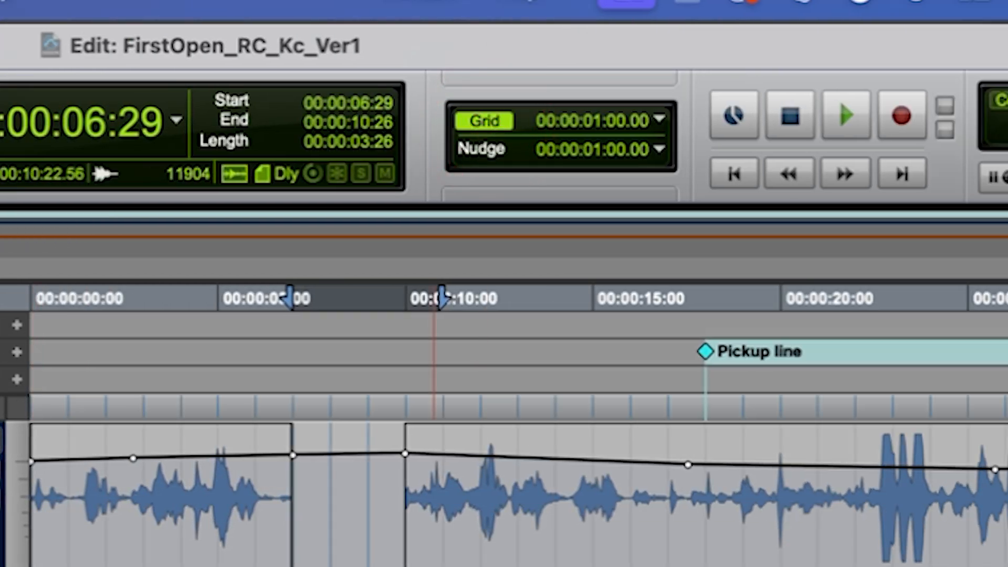
pyautogui.moveTo(575, 390)
pyautogui.mouseDown()
pyautogui.moveTo(606, 390)
pyautogui.moveTo(583, 389)
pyautogui.moveTo(593, 389)
pyautogui.mouseUp()
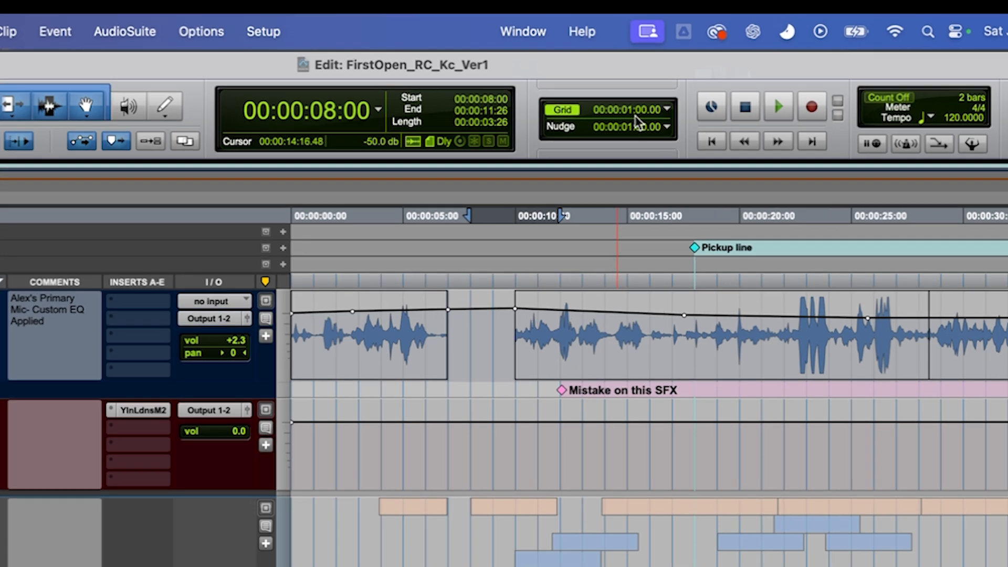
pyautogui.click(654, 56)
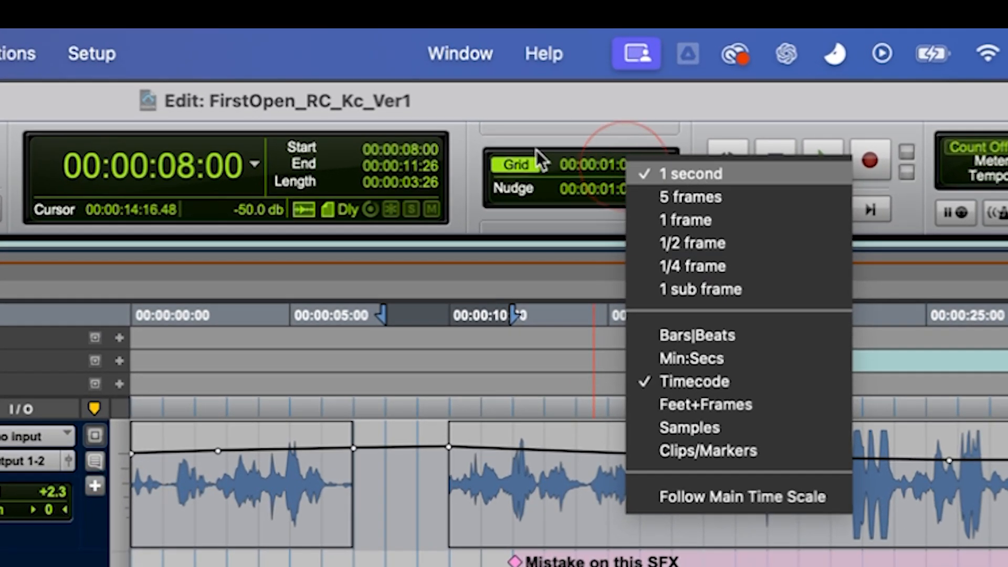
pyautogui.click(514, 124)
pyautogui.moveTo(571, 394); pyautogui.dragTo(590, 392)
pyautogui.moveTo(593, 392); pyautogui.dragTo(580, 393)
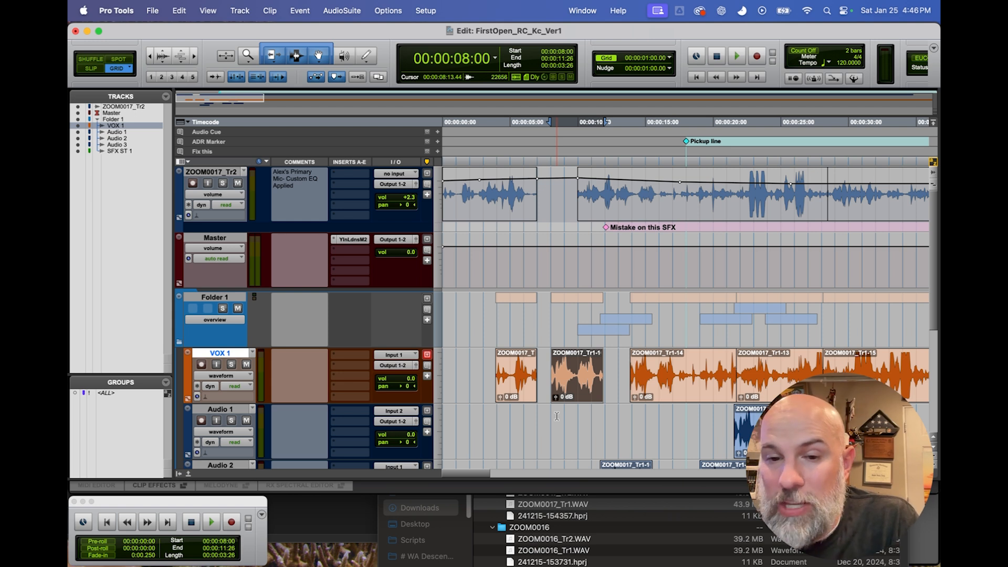
pyautogui.moveTo(581, 395)
pyautogui.mouseDown()
pyautogui.moveTo(603, 393)
pyautogui.moveTo(567, 389)
pyautogui.mouseUp()
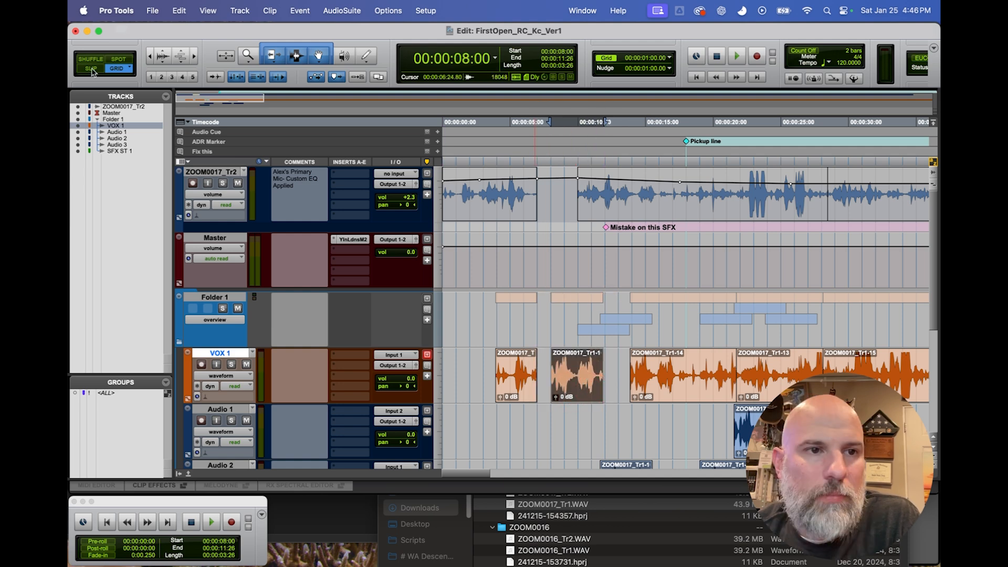
# Switch to Slip mode and snap the second VOX 1 clip against the following clip and back against the preceding one.
pyautogui.press('F2')
pyautogui.click(613, 58)
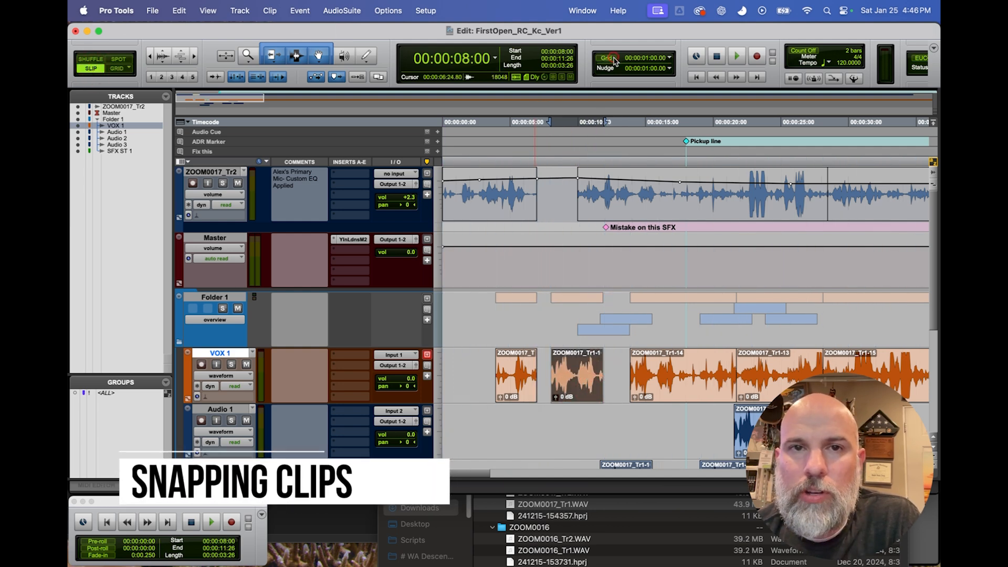
pyautogui.moveTo(578, 391); pyautogui.dragTo(581, 390)
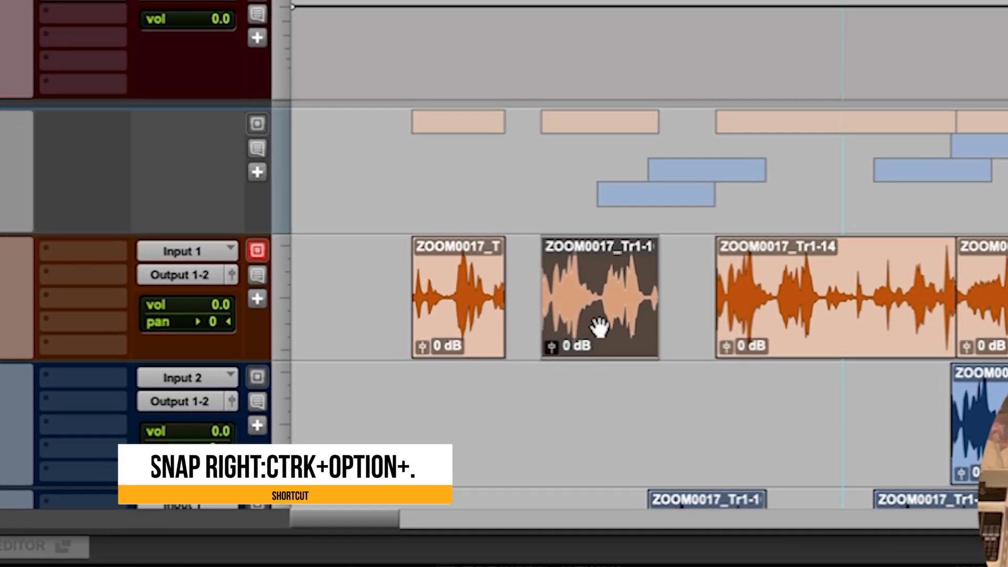
pyautogui.hotkey('ctrl', 'alt', '.')
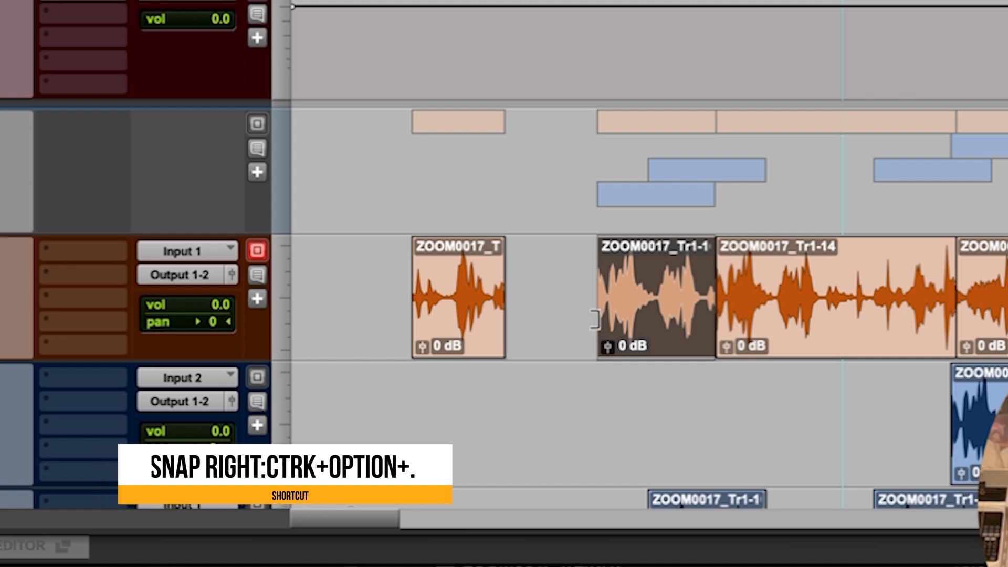
pyautogui.hotkey('ctrl', 'alt', ',')
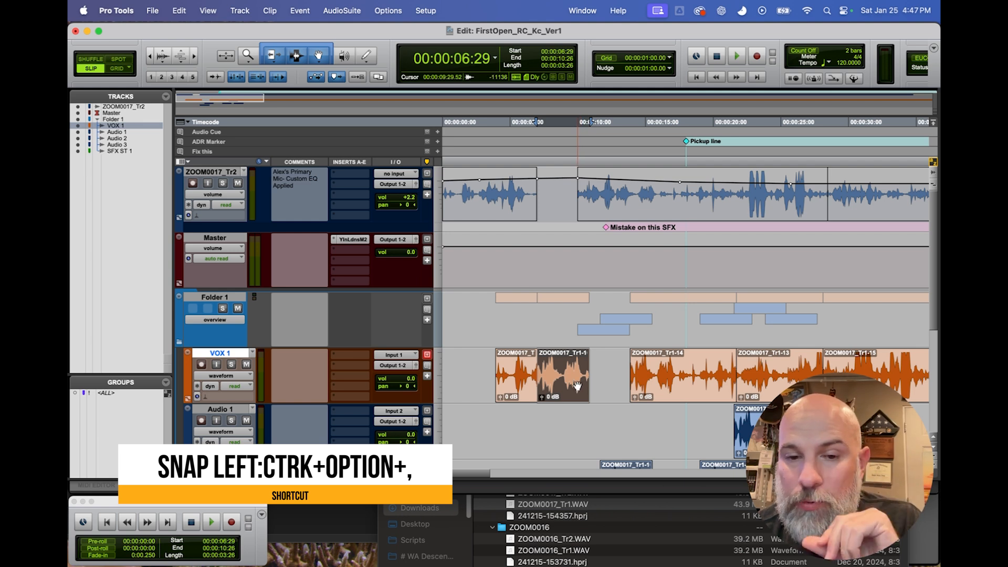
# Apply the Snap to Next and Snap to Previous clip commands in turn to the second VOX 1 clip.
pyautogui.rightClick(577, 387)
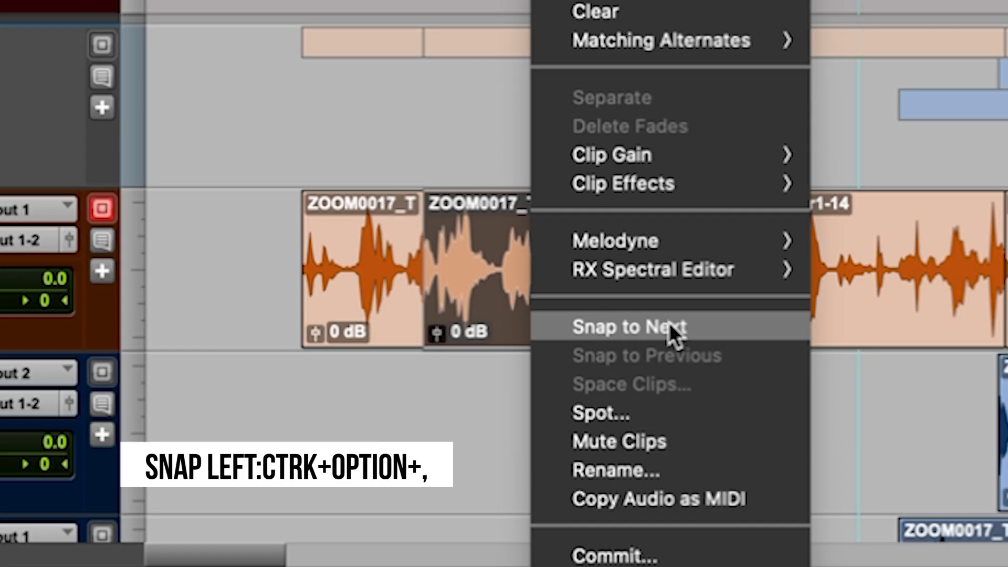
pyautogui.click(669, 322)
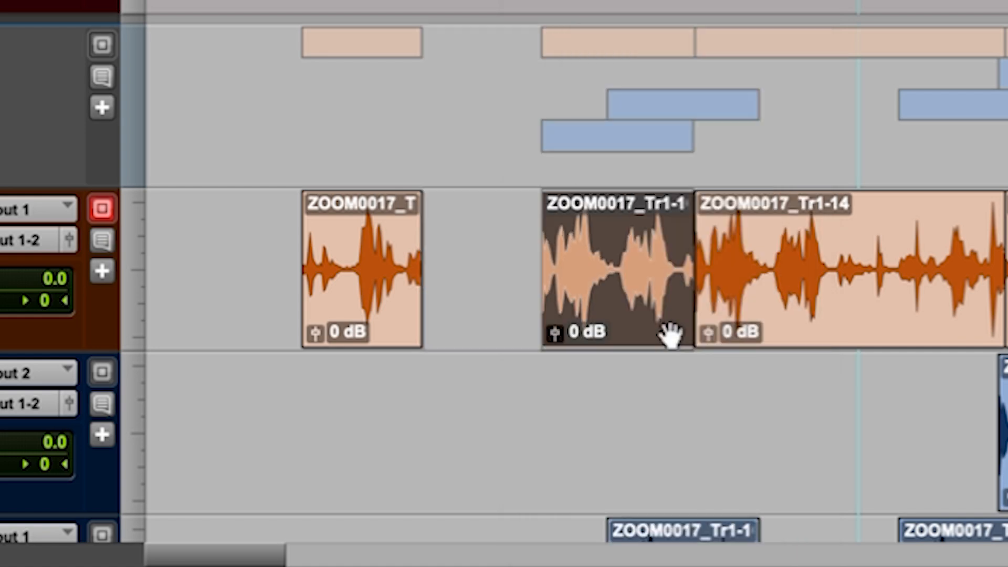
pyautogui.rightClick(652, 315)
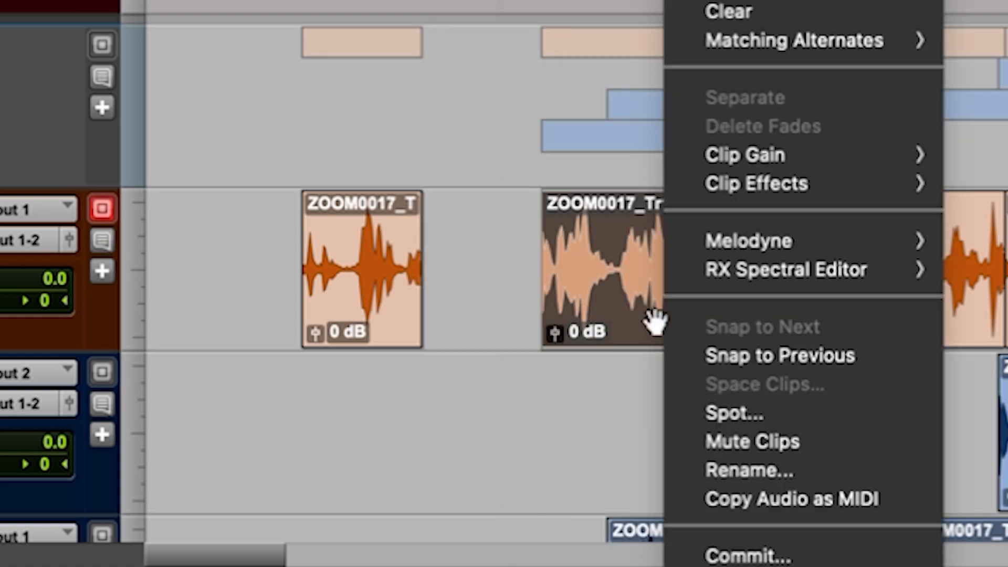
pyautogui.click(728, 357)
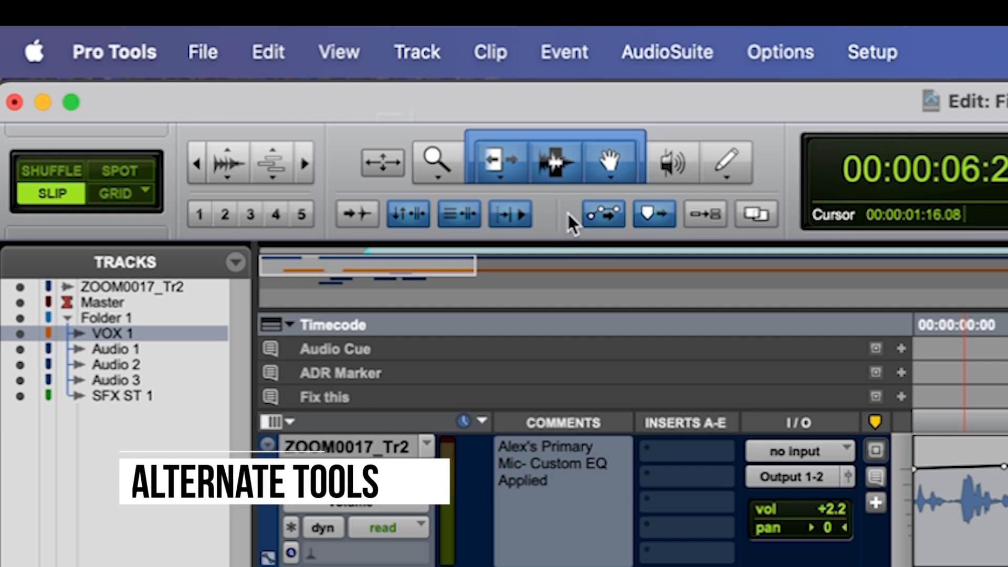
# Examine the alternate versions of the Trim and Grabber tools and reactivate the Smart Tool.
pyautogui.click(514, 184)
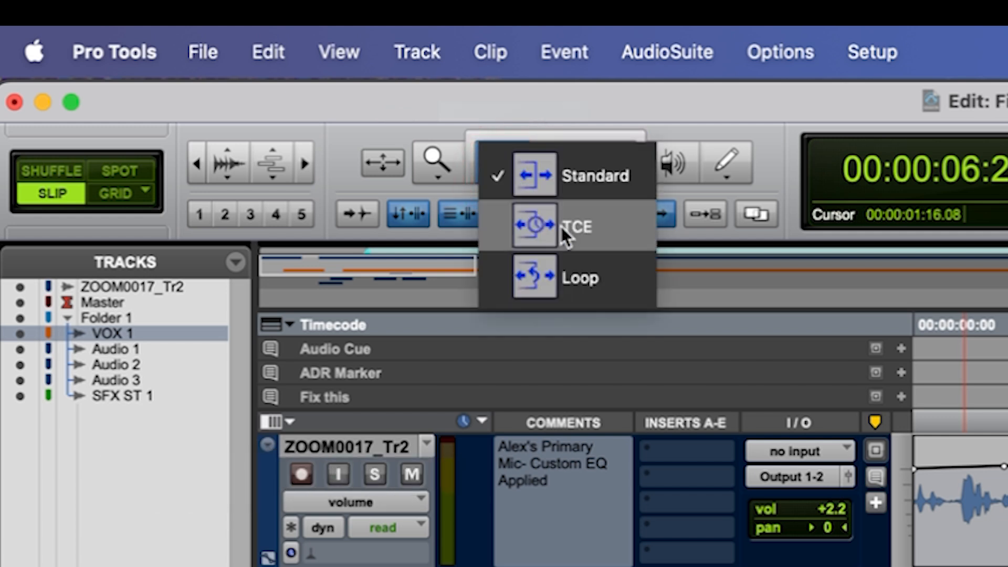
pyautogui.click(504, 170)
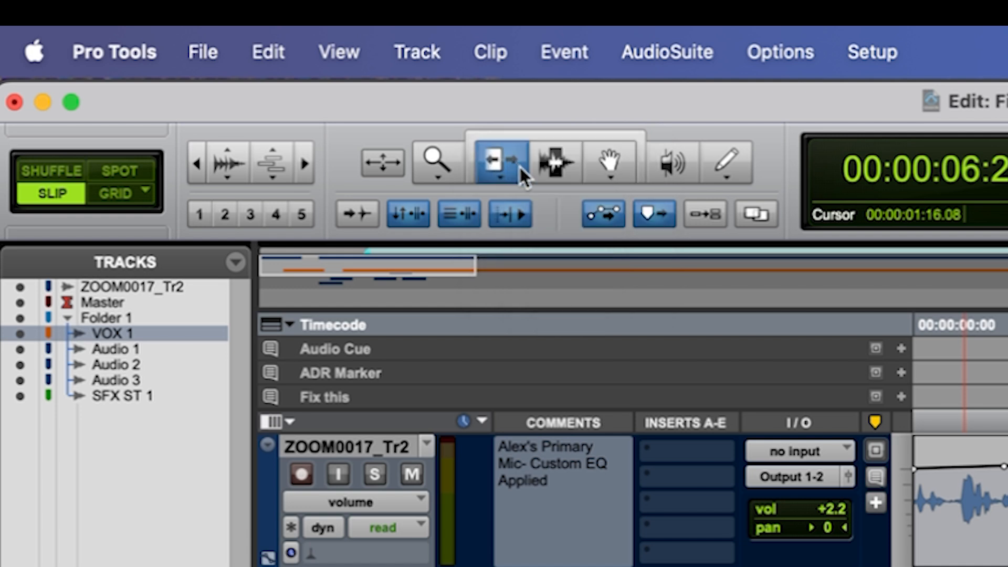
pyautogui.click(610, 177)
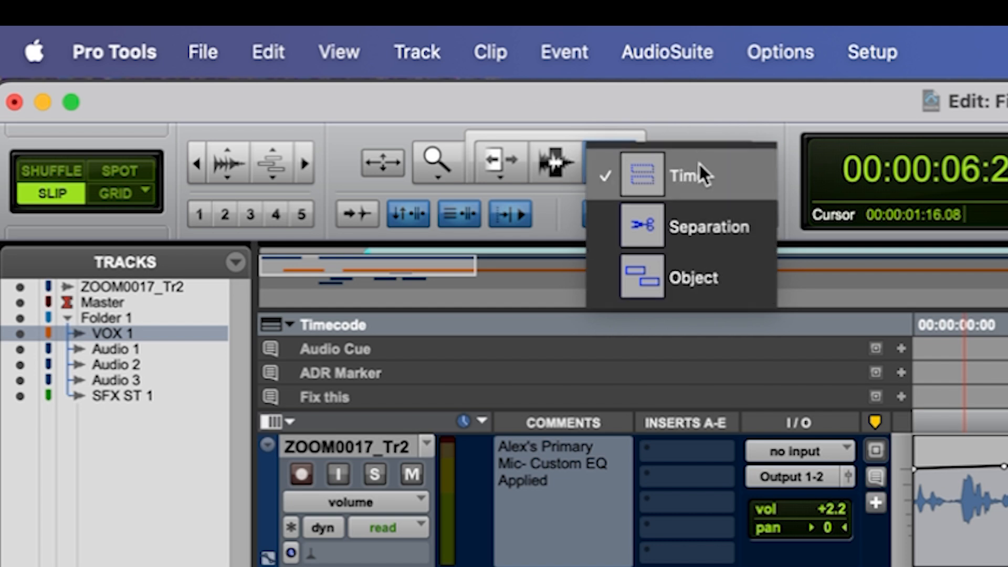
pyautogui.click(551, 133)
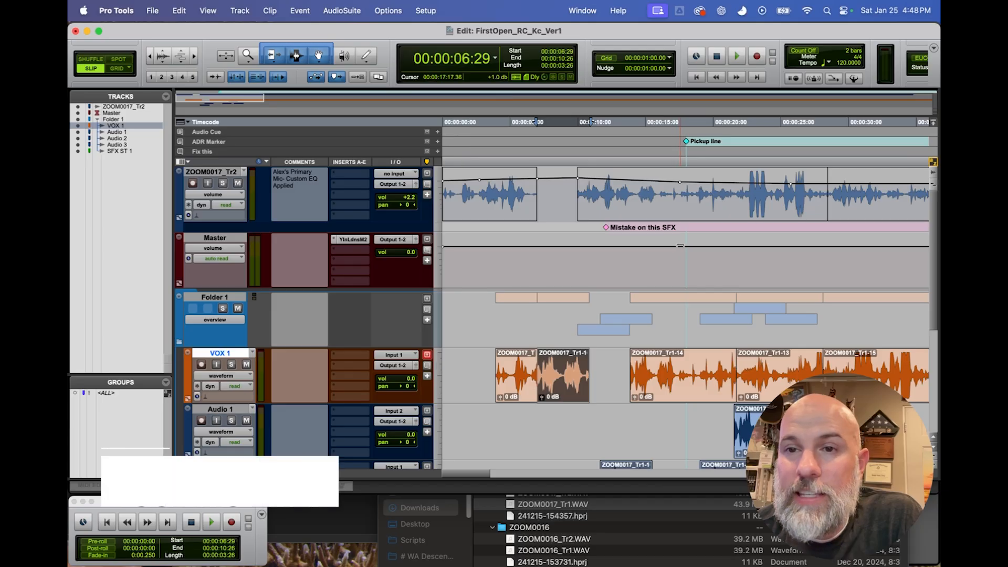
# Select the VOX 1 timeline range from about 00:00:13:19 to 00:00:18:00 and turn on Loop playback.
pyautogui.click(626, 364)
pyautogui.moveTo(625, 364); pyautogui.dragTo(685, 370)
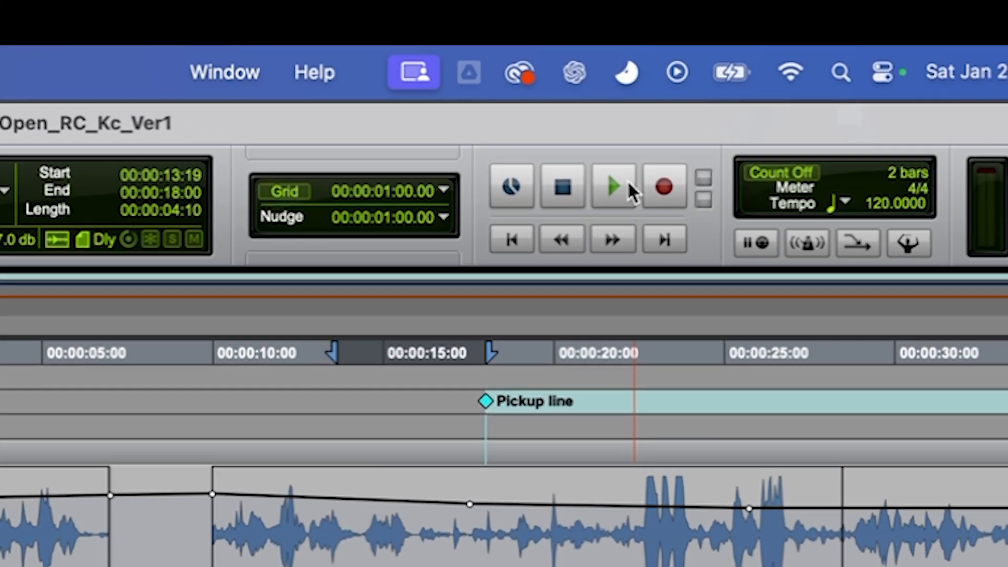
pyautogui.rightClick(705, 91)
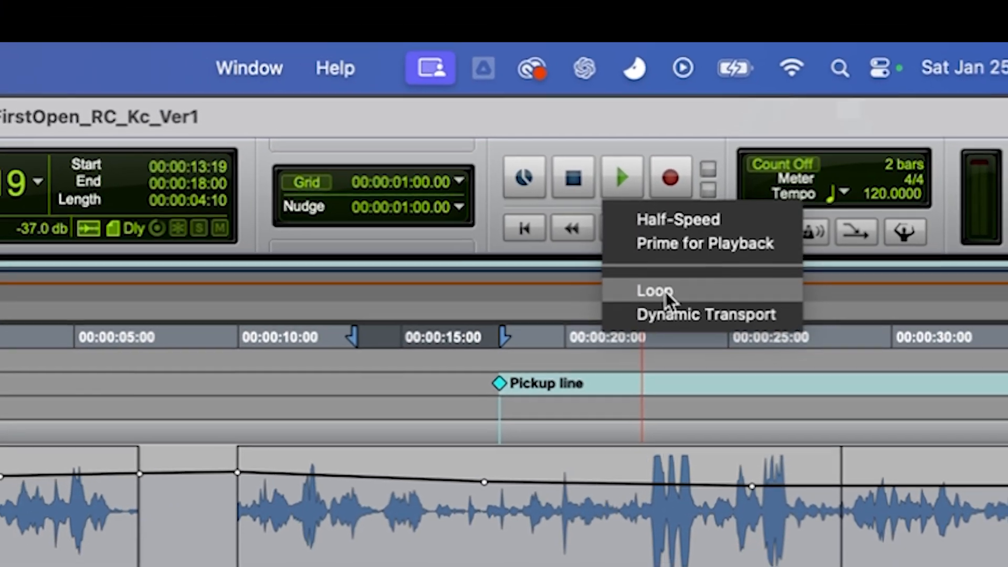
pyautogui.click(656, 307)
pyautogui.click(638, 160)
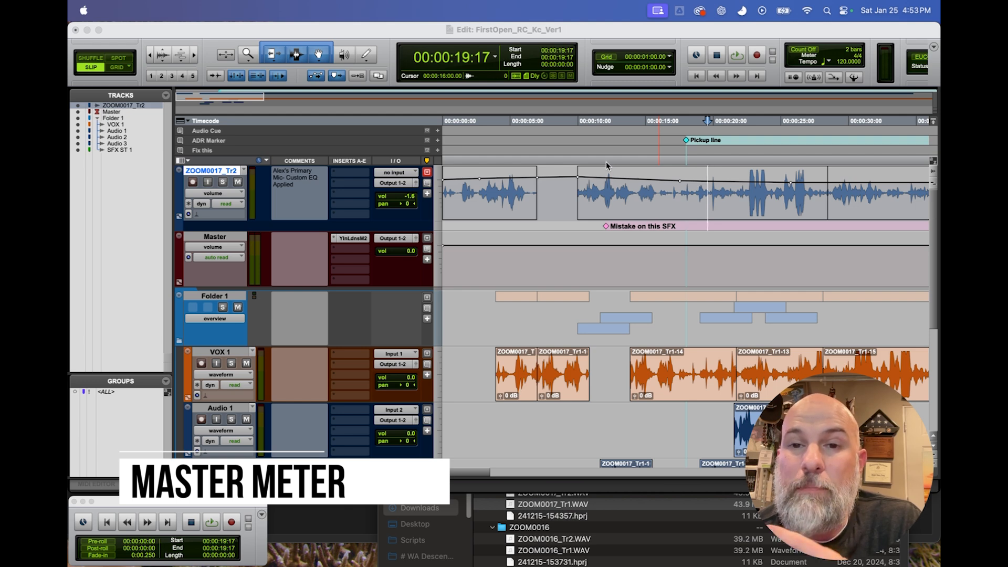
# Open the Master track's Youlean Loudness Meter 2 and play the session from 00:00:20:02 to measure its loudness.
pyautogui.click(350, 239)
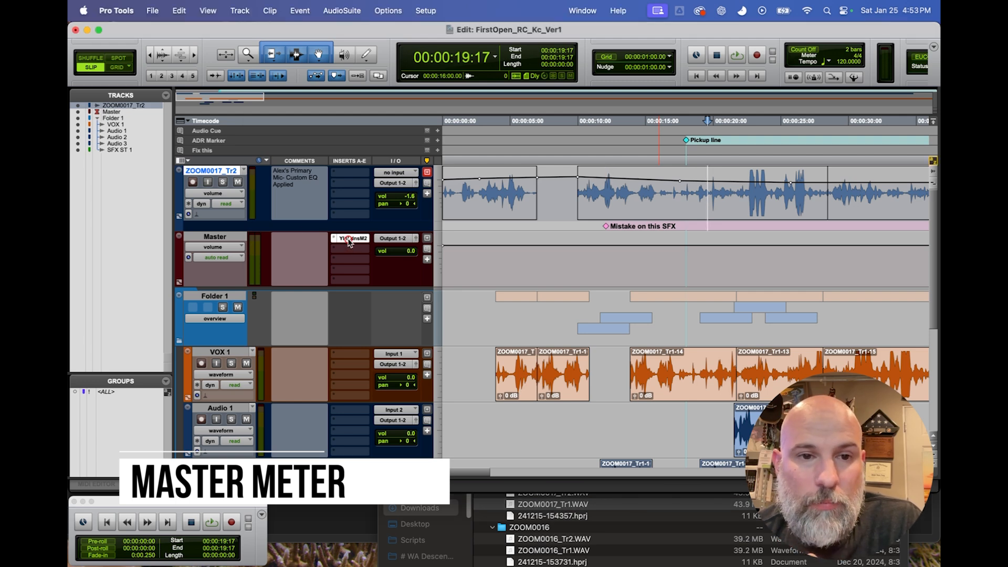
pyautogui.moveTo(495, 111); pyautogui.dragTo(324, 105)
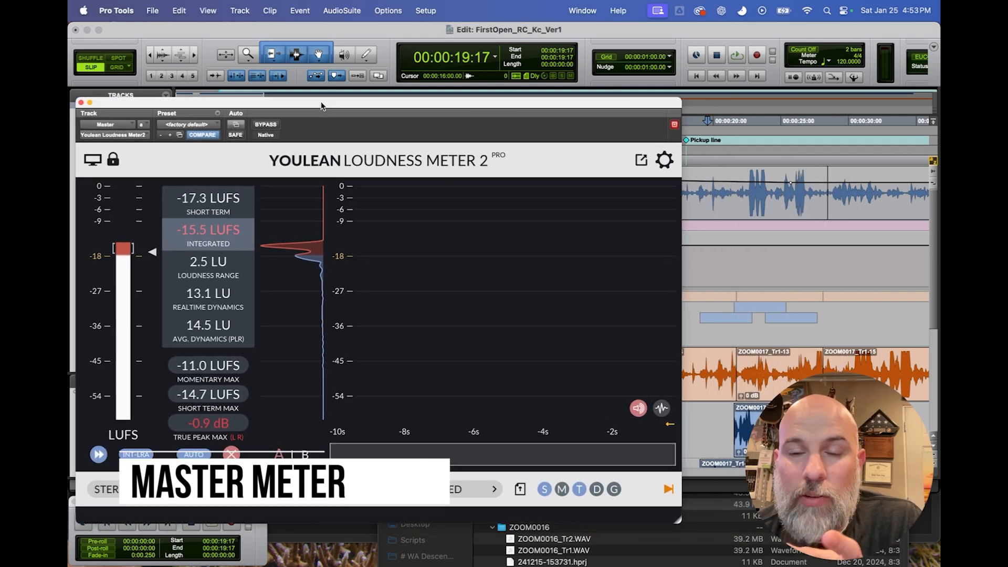
pyautogui.click(713, 189)
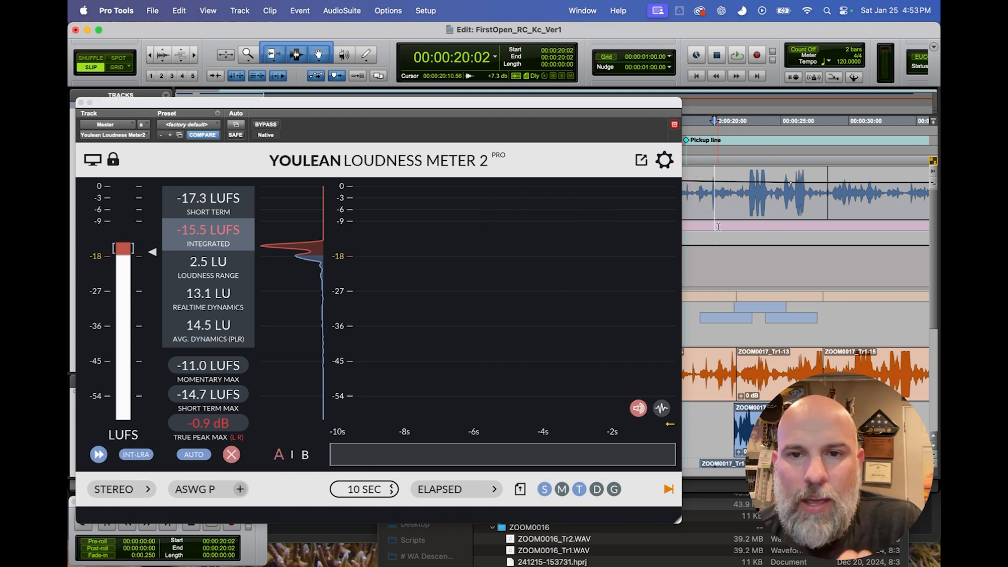
pyautogui.press('space')
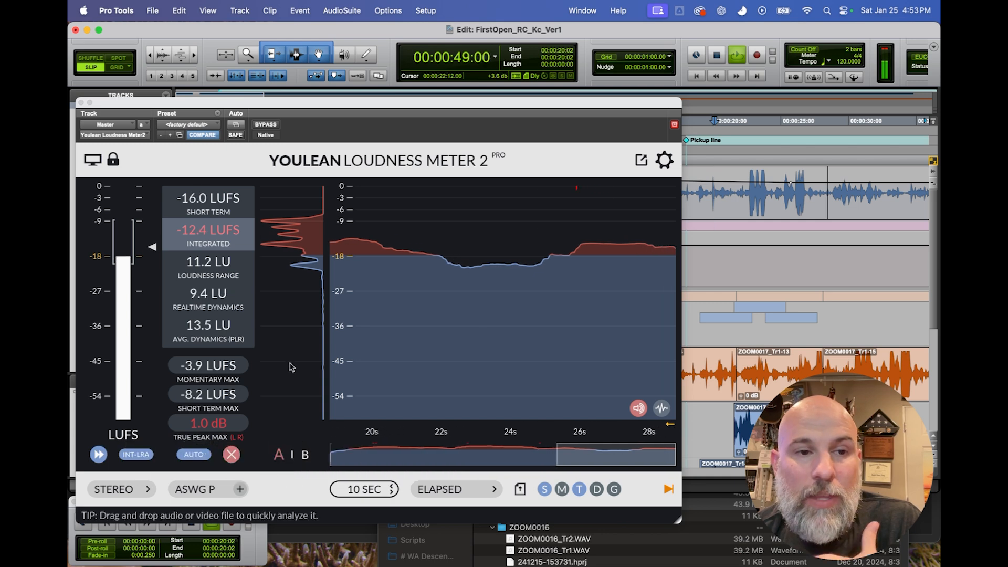
pyautogui.moveTo(463, 105); pyautogui.dragTo(509, 80)
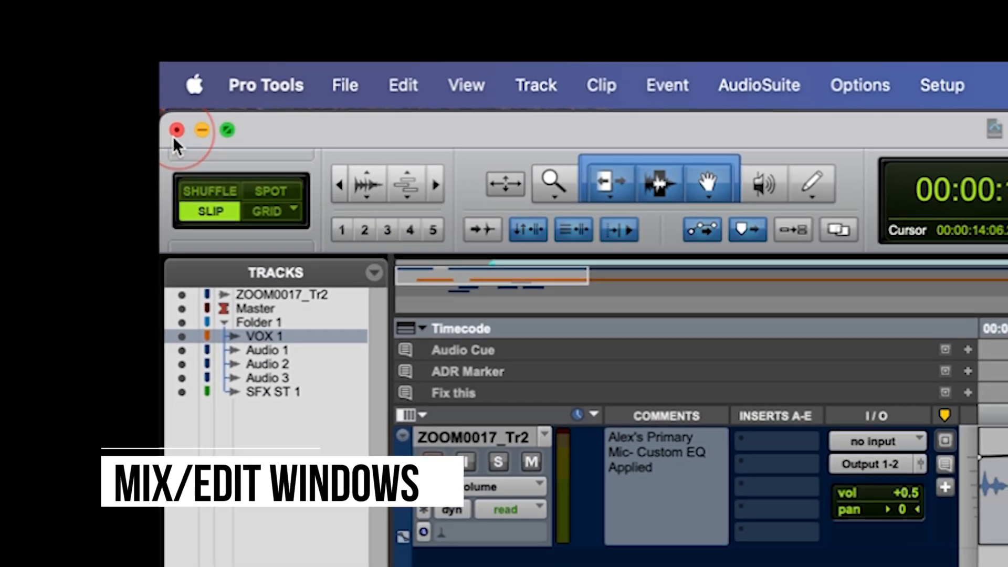
# Close the Edit window and reopen it.
pyautogui.click(182, 135)
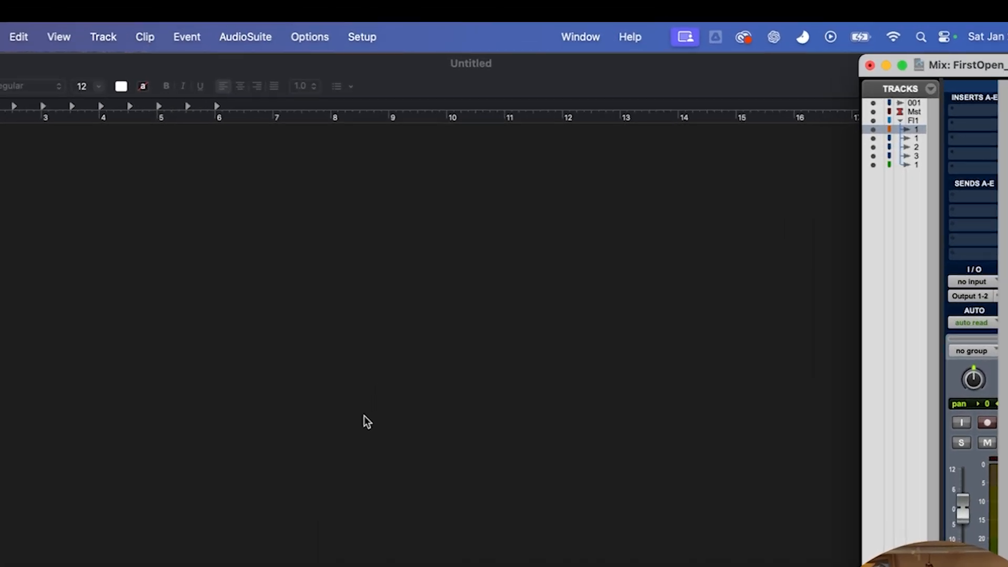
pyautogui.click(597, 37)
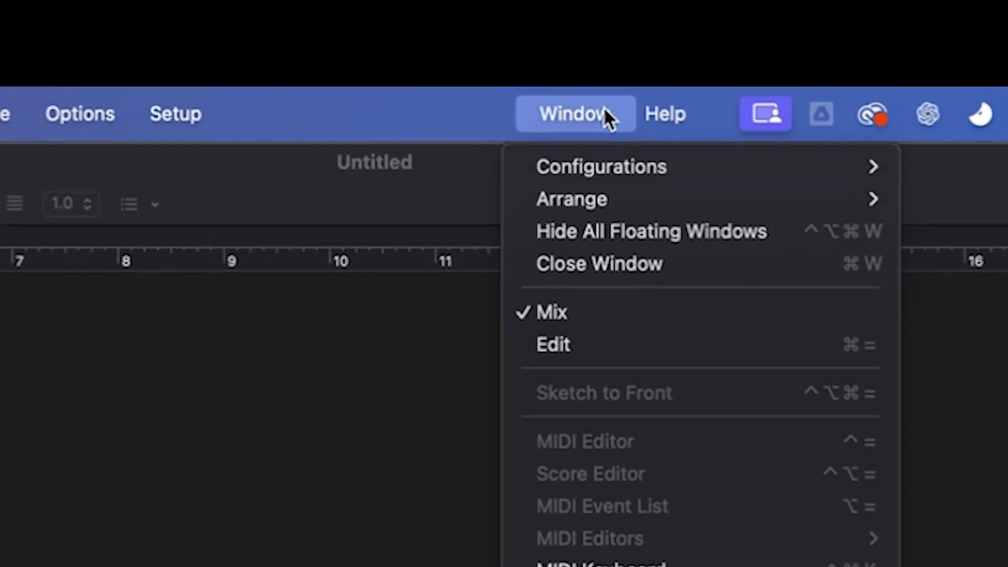
pyautogui.click(574, 366)
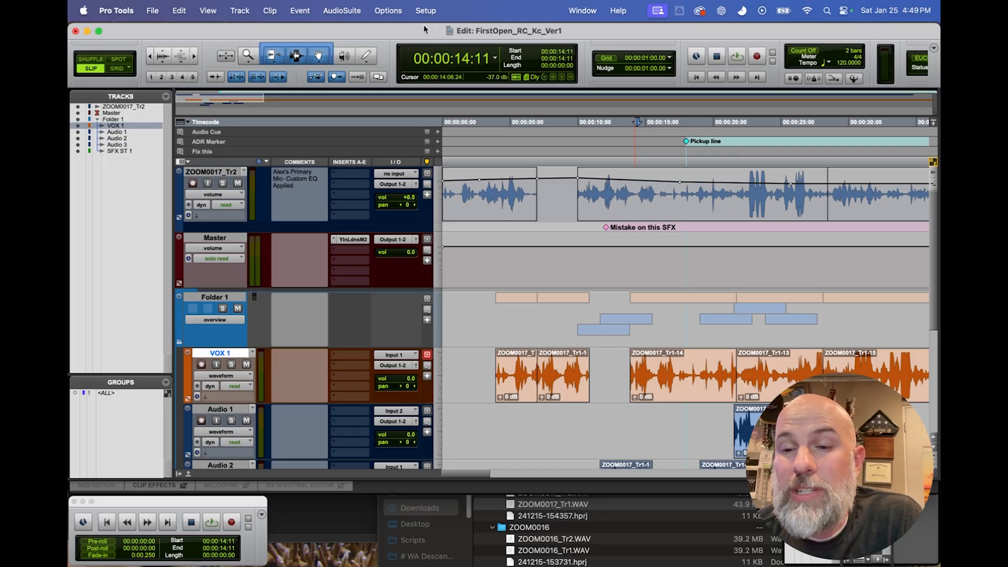
# Move the Edit window down, bring up the Mix window to view the channel strips, and close it again.
pyautogui.moveTo(589, 33); pyautogui.dragTo(593, 66)
pyautogui.press('super+equal')
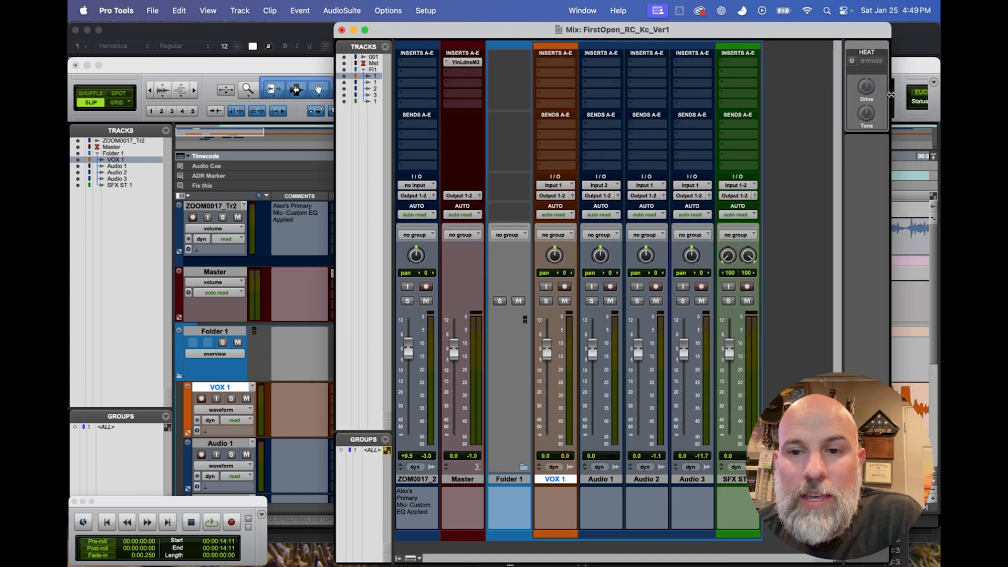
pyautogui.moveTo(758, 29); pyautogui.dragTo(702, 29)
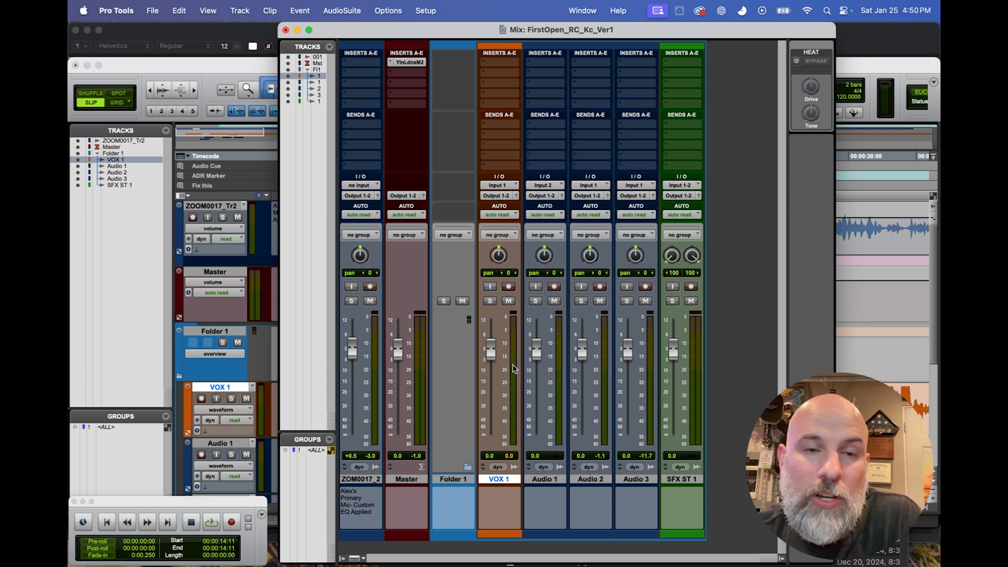
pyautogui.click(285, 30)
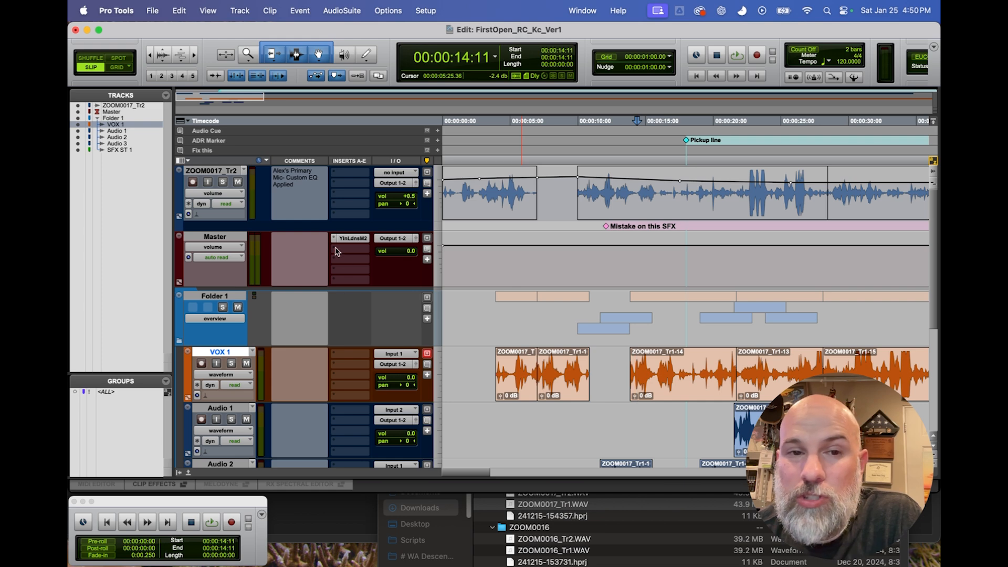
pyautogui.scroll(-5, 488, 304)
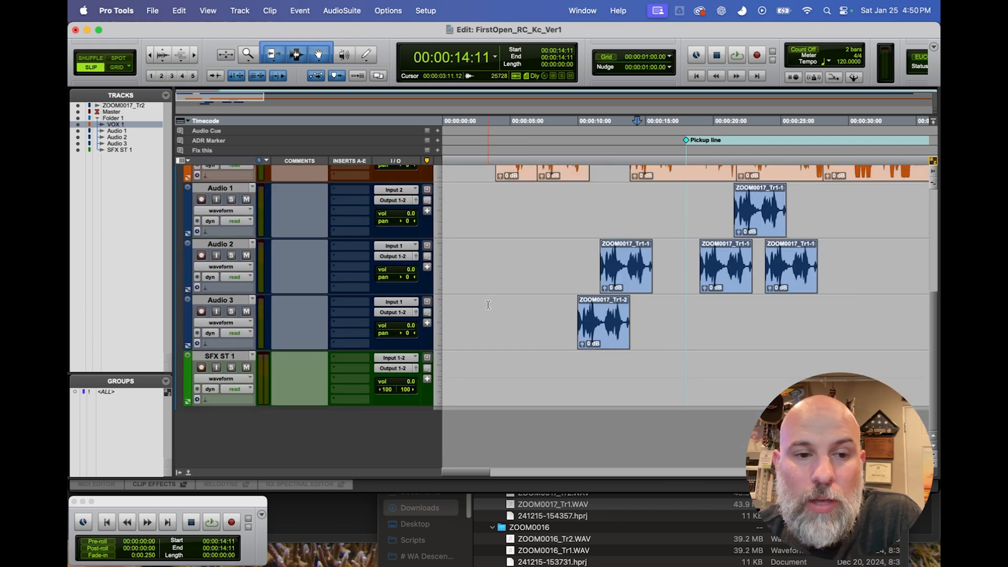
pyautogui.scroll(5, 488, 305)
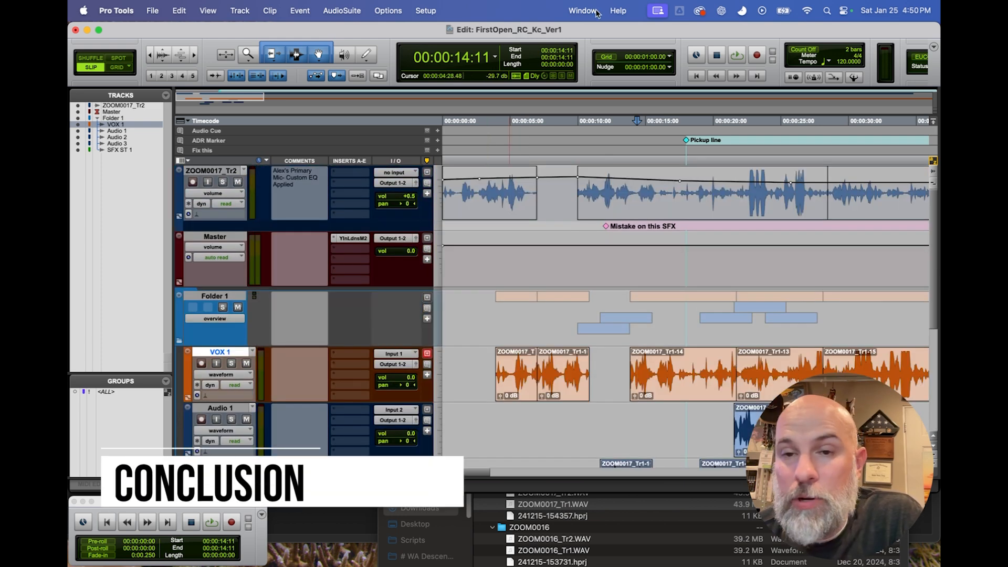